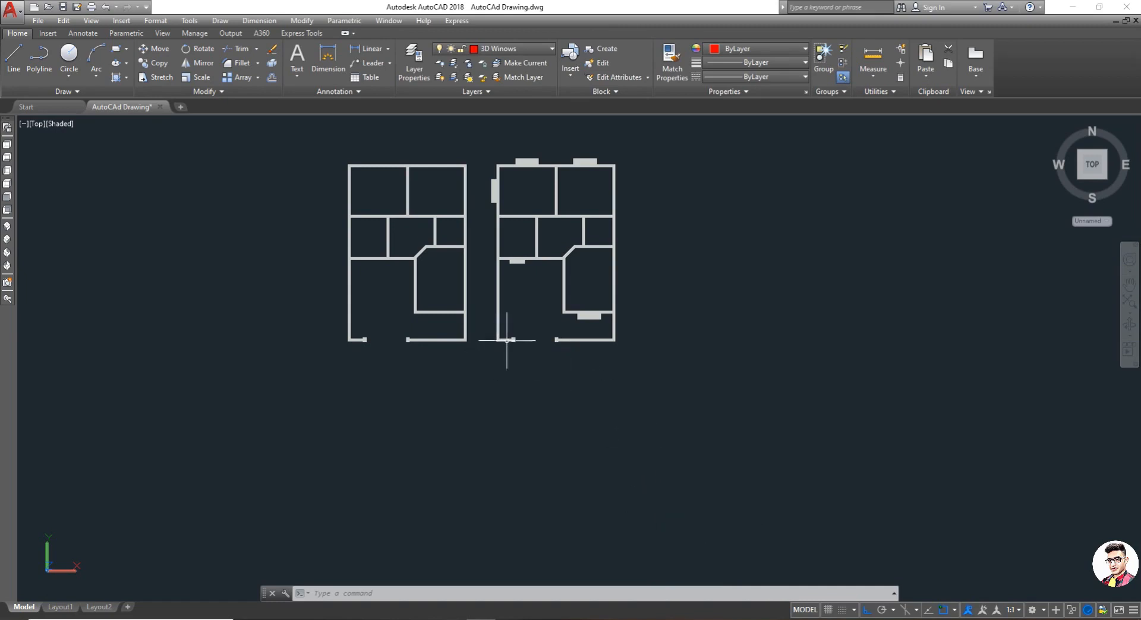
# - Examine the window and door openings of both 3D wall models from an oblique view above the front
pyautogui.scroll(3, 541, 199)
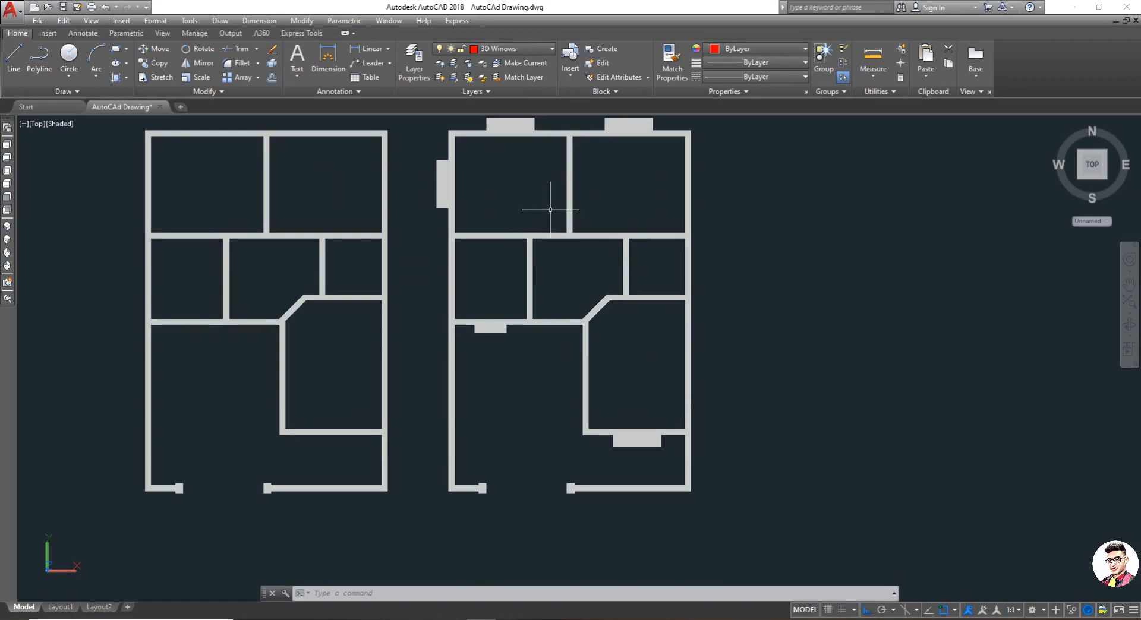
pyautogui.click(8, 198)
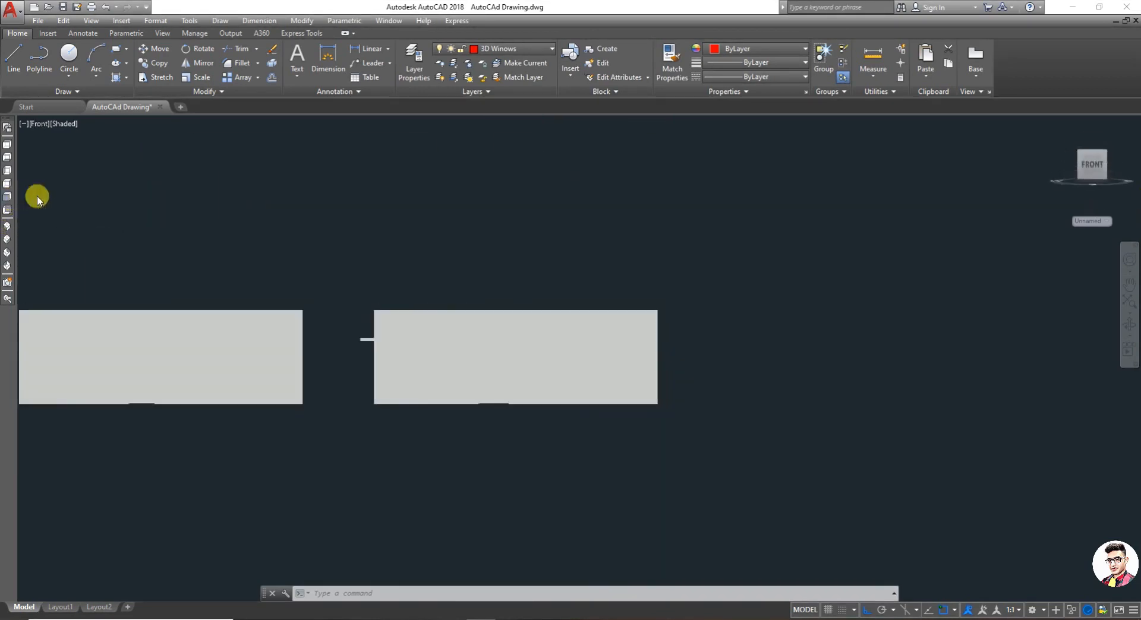
pyautogui.click(1131, 327)
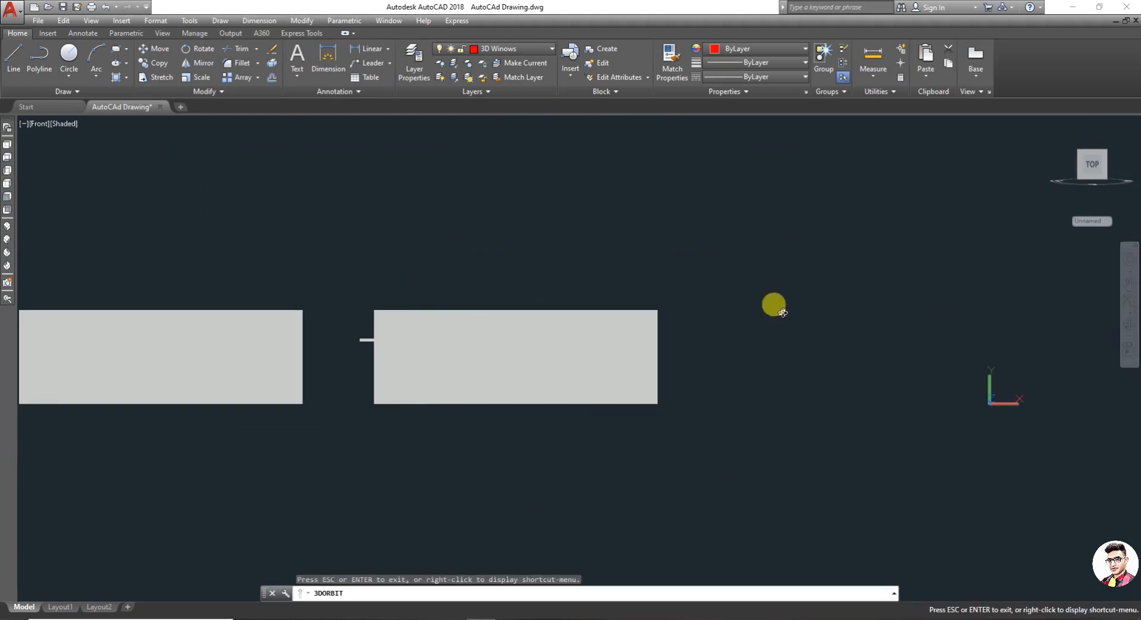
pyautogui.moveTo(772, 305); pyautogui.dragTo(606, 127)
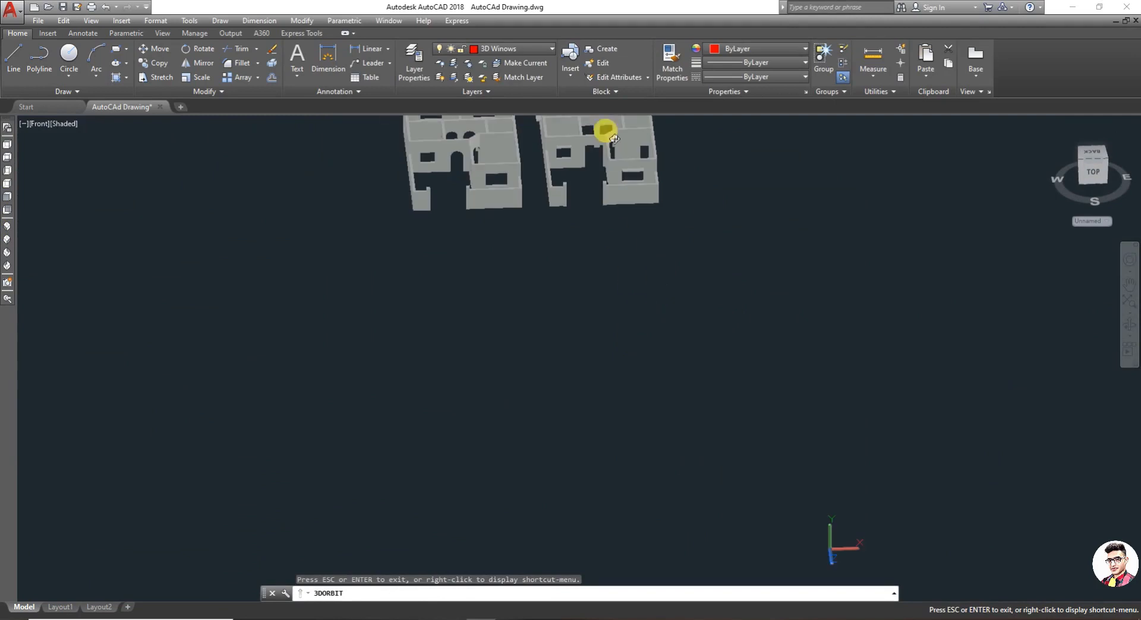
pyautogui.click(1129, 285)
pyautogui.moveTo(678, 224); pyautogui.dragTo(669, 314)
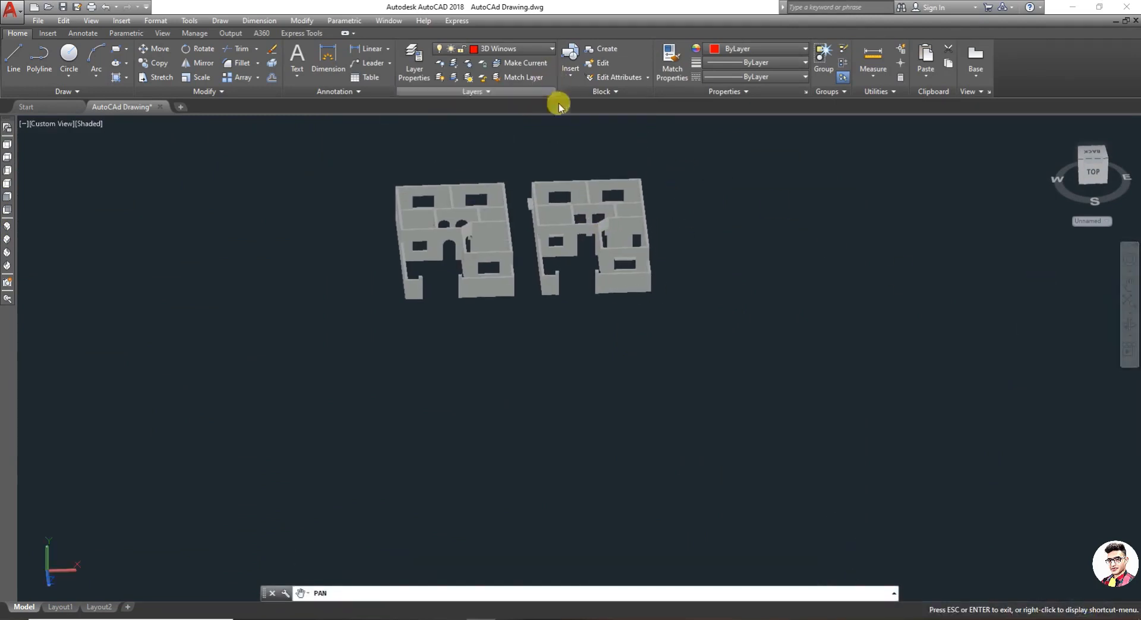
pyautogui.scroll(3, 601, 202)
pyautogui.scroll(4, 315, 271)
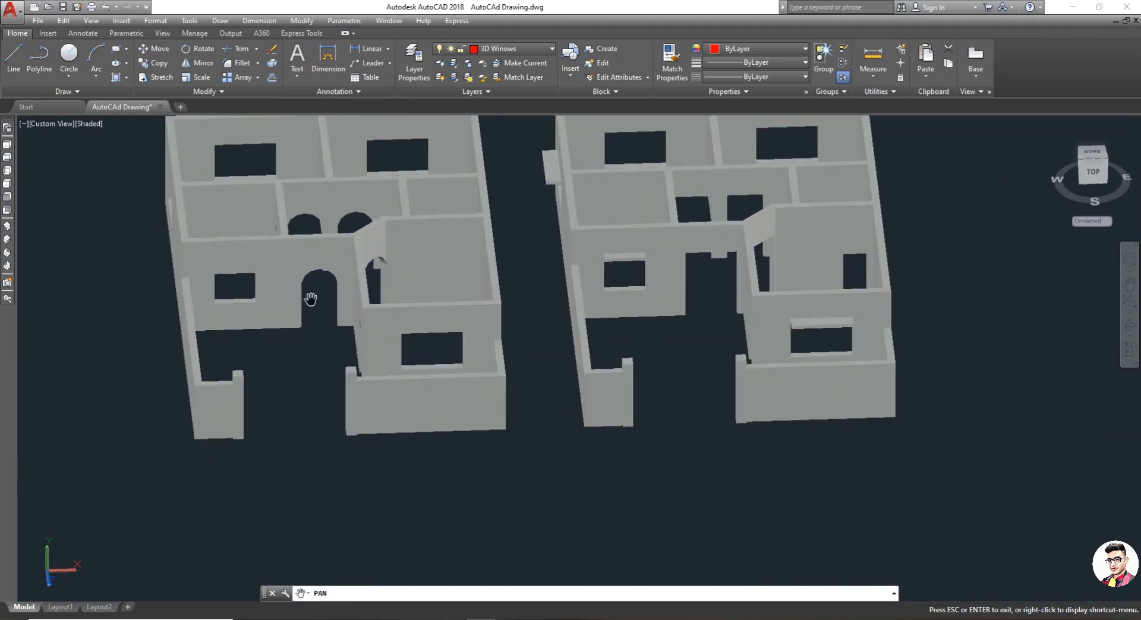
pyautogui.scroll(-2, 656, 286)
pyautogui.scroll(1, 833, 219)
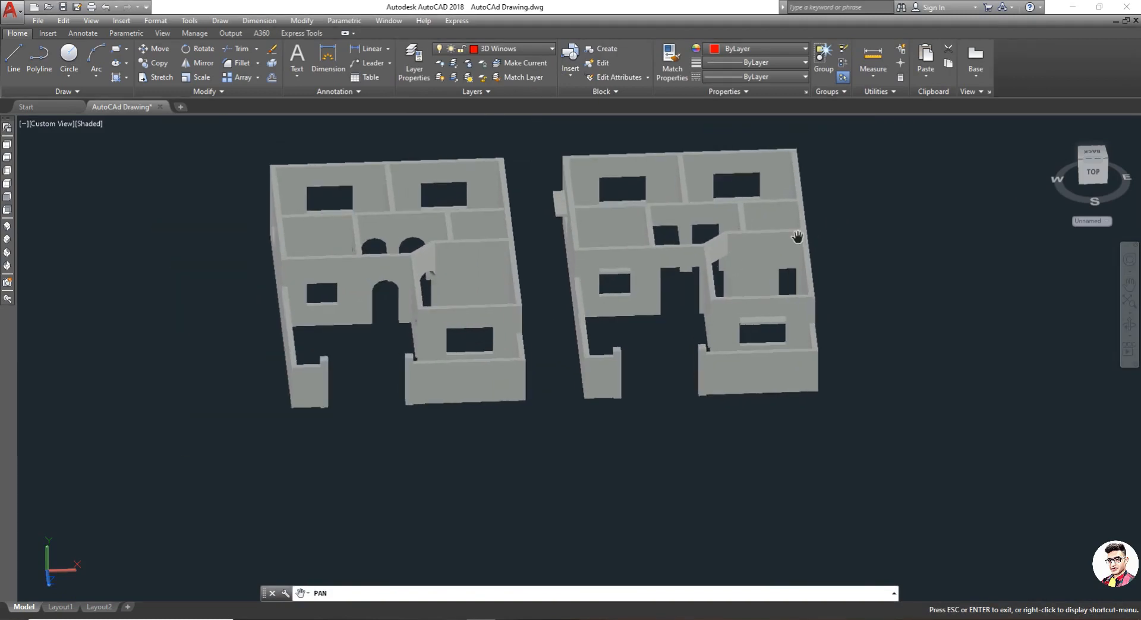
pyautogui.scroll(1, 797, 236)
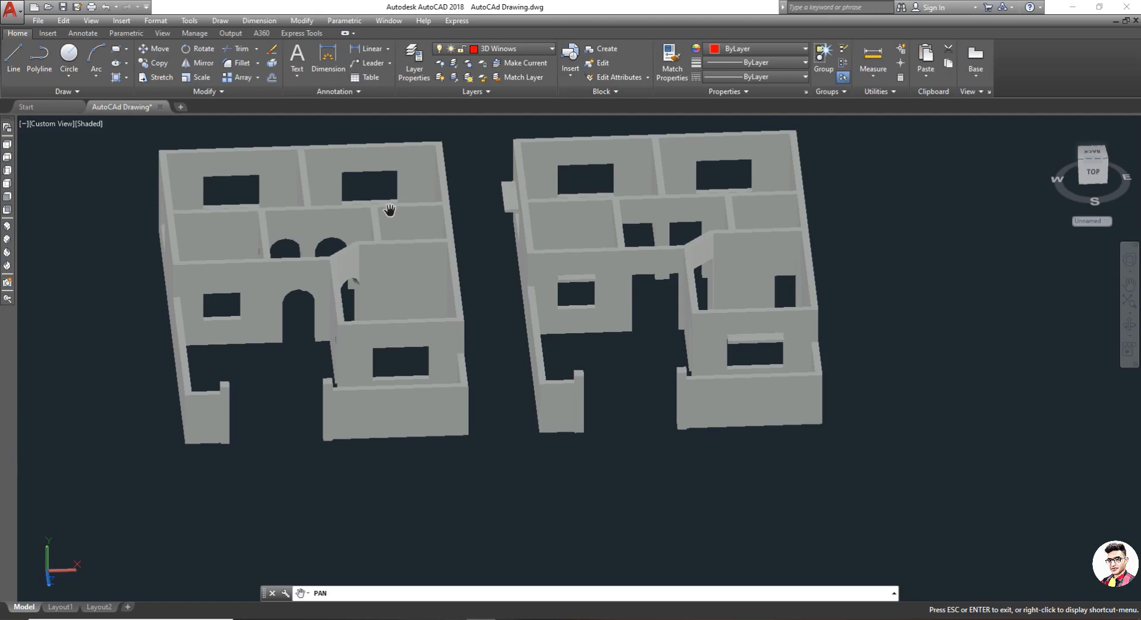
pyautogui.press('Escape')
pyautogui.click(420, 214)
pyautogui.write('L')
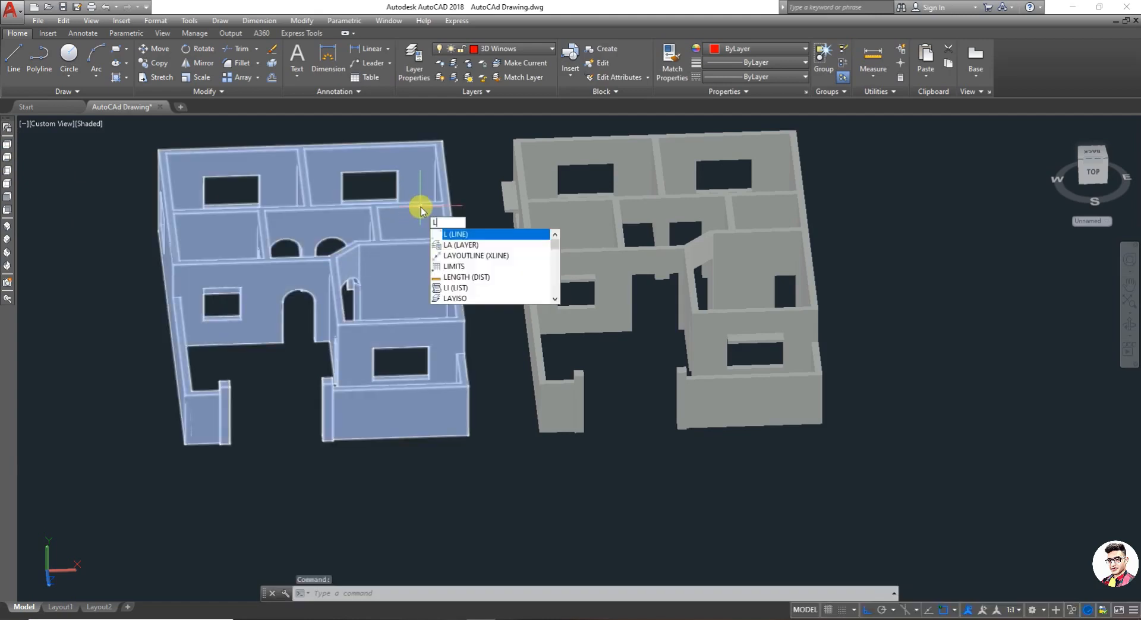
pyautogui.press('Escape')
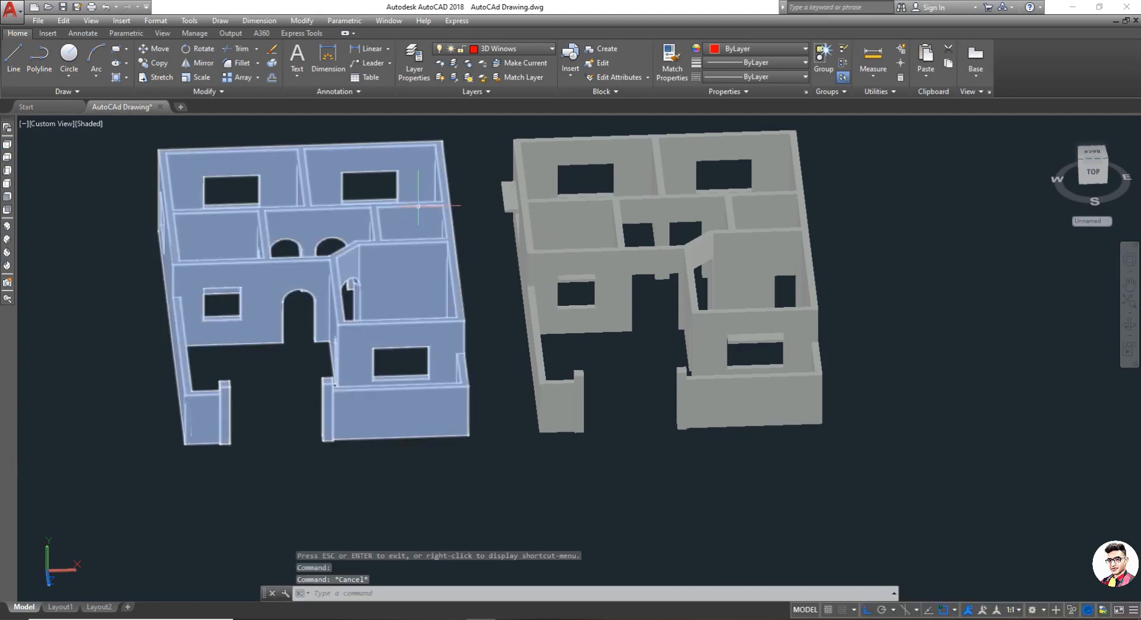
pyautogui.press('Escape')
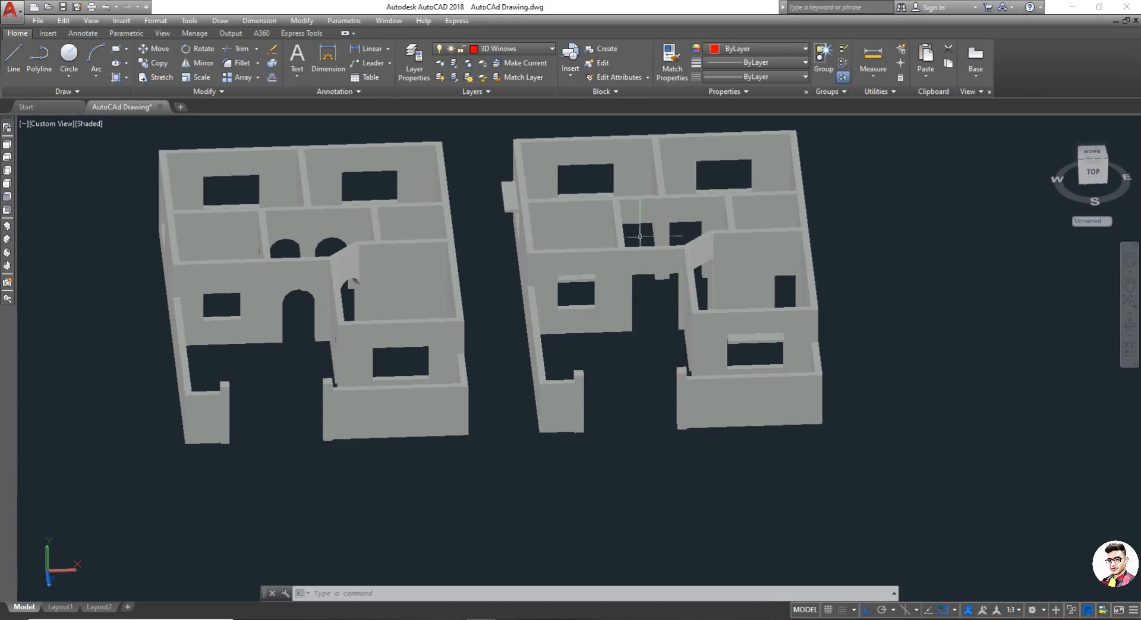
# - Review the drawing's layer list in the Layer Properties Manager and close it
pyautogui.click(534, 353)
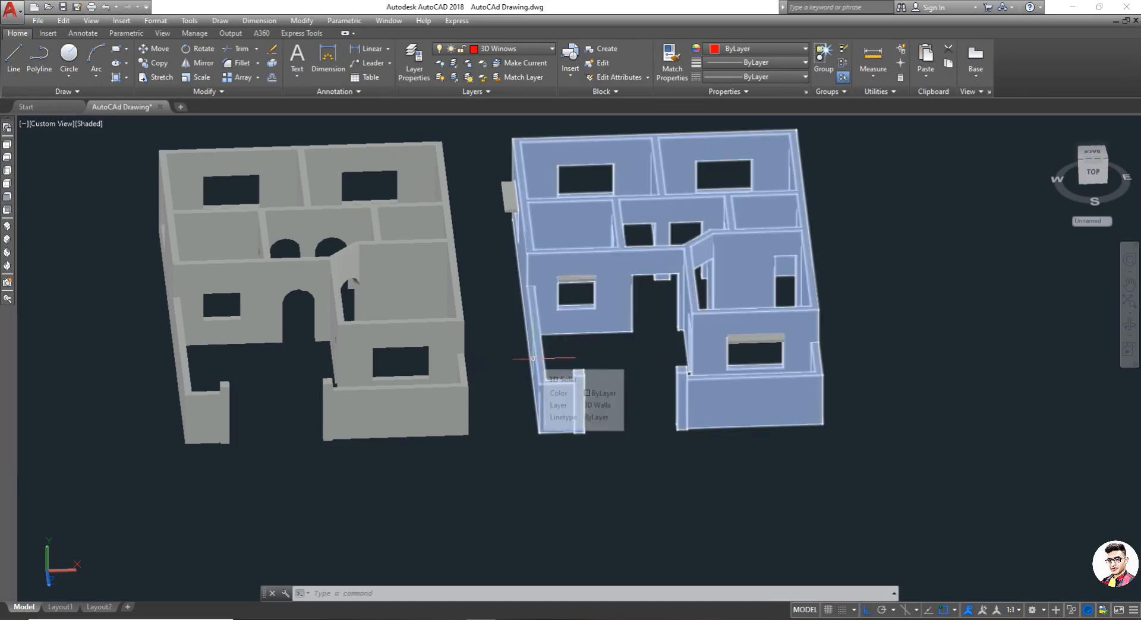
pyautogui.click(533, 358)
pyautogui.write('LA')
pyautogui.press('Return')
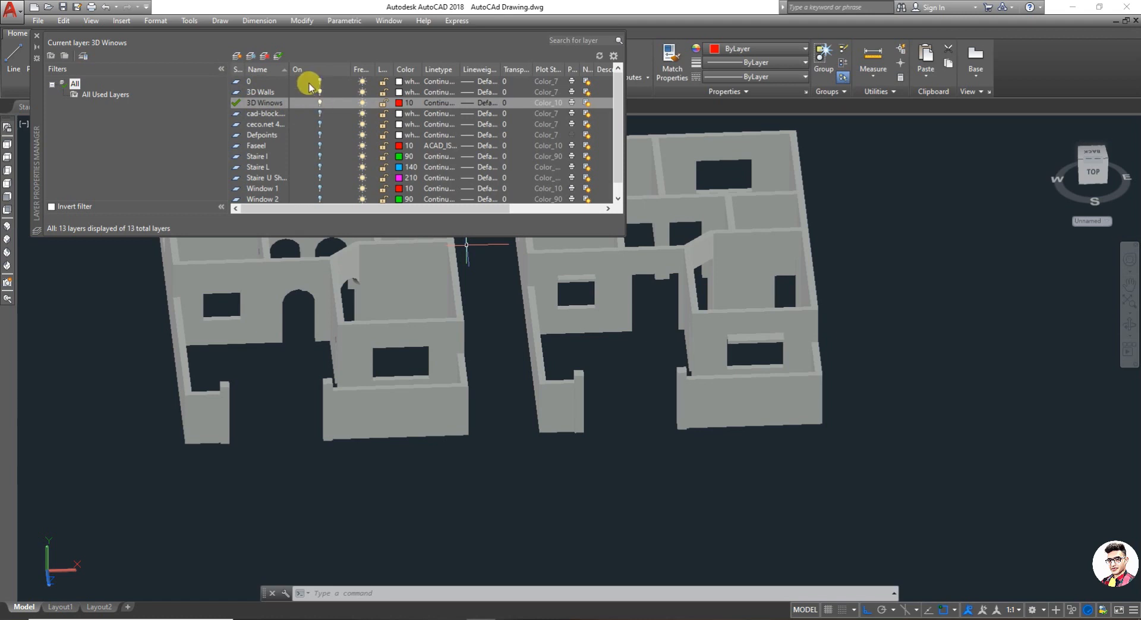
pyautogui.click(37, 35)
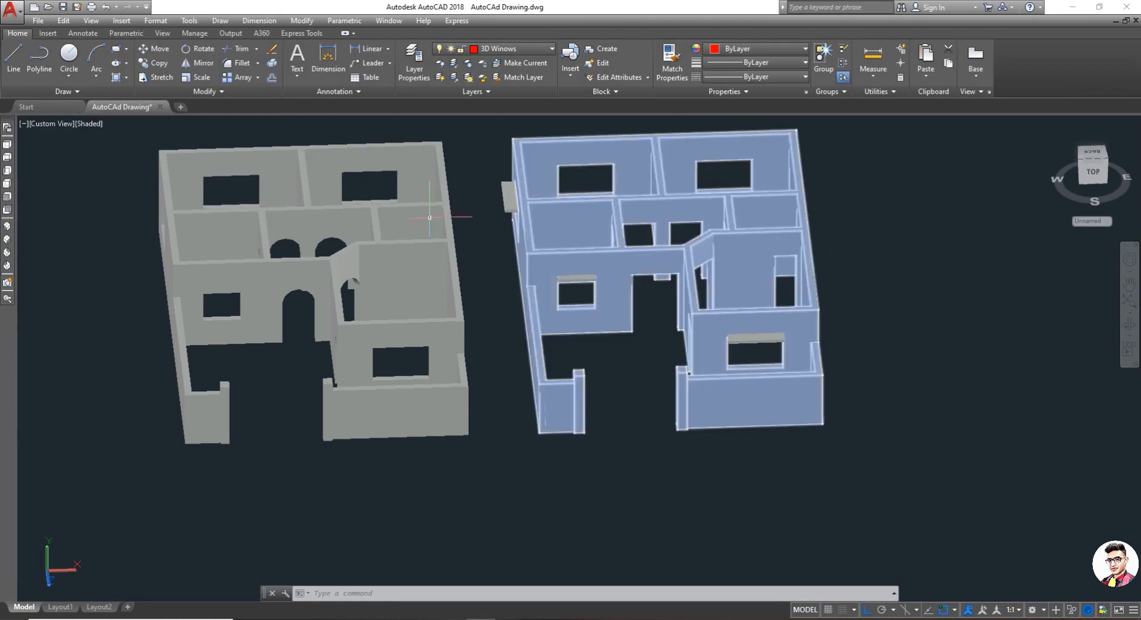
# - Switch to the Back view and frame the rear wall of the model with the window shades
pyautogui.click(7, 211)
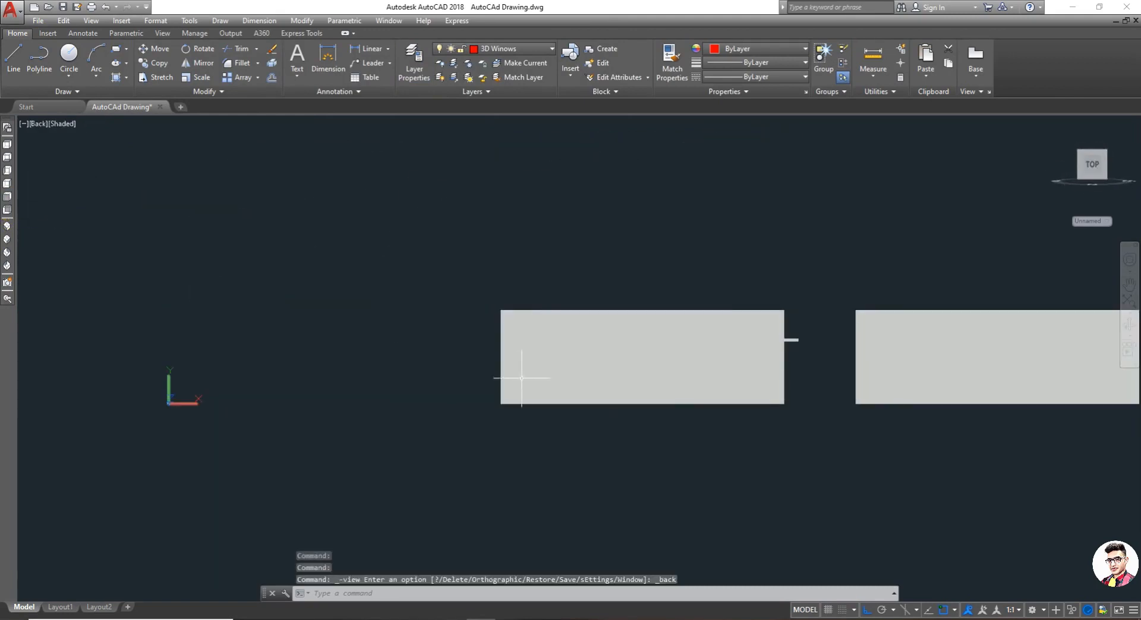
pyautogui.scroll(3, 580, 387)
pyautogui.scroll(-4, 581, 387)
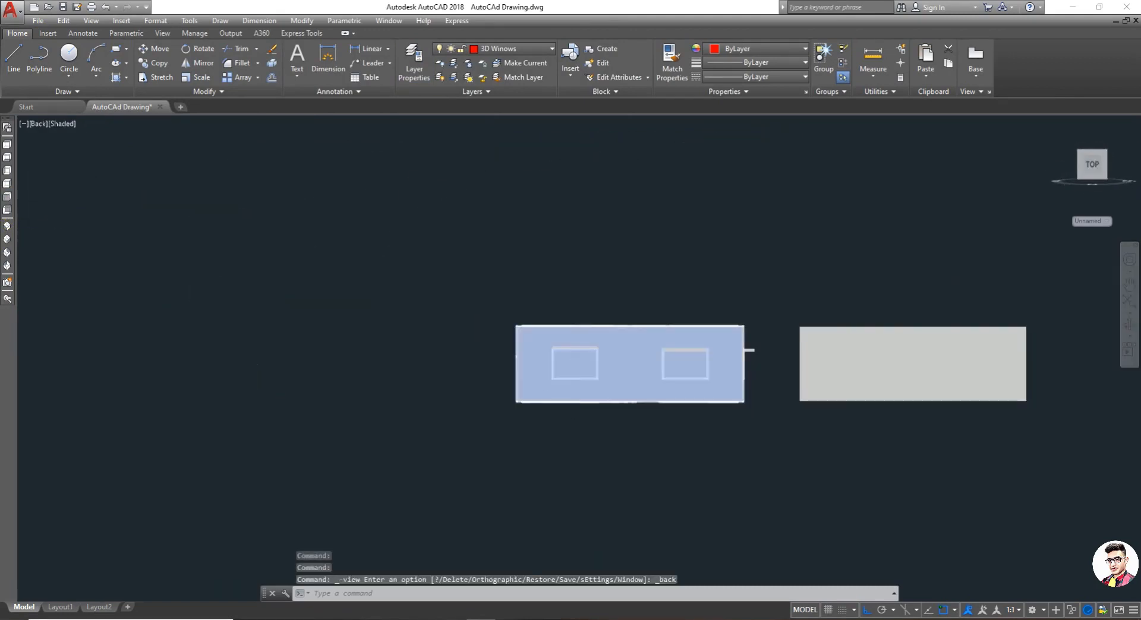
pyautogui.scroll(2, 570, 390)
pyautogui.scroll(-1, 558, 400)
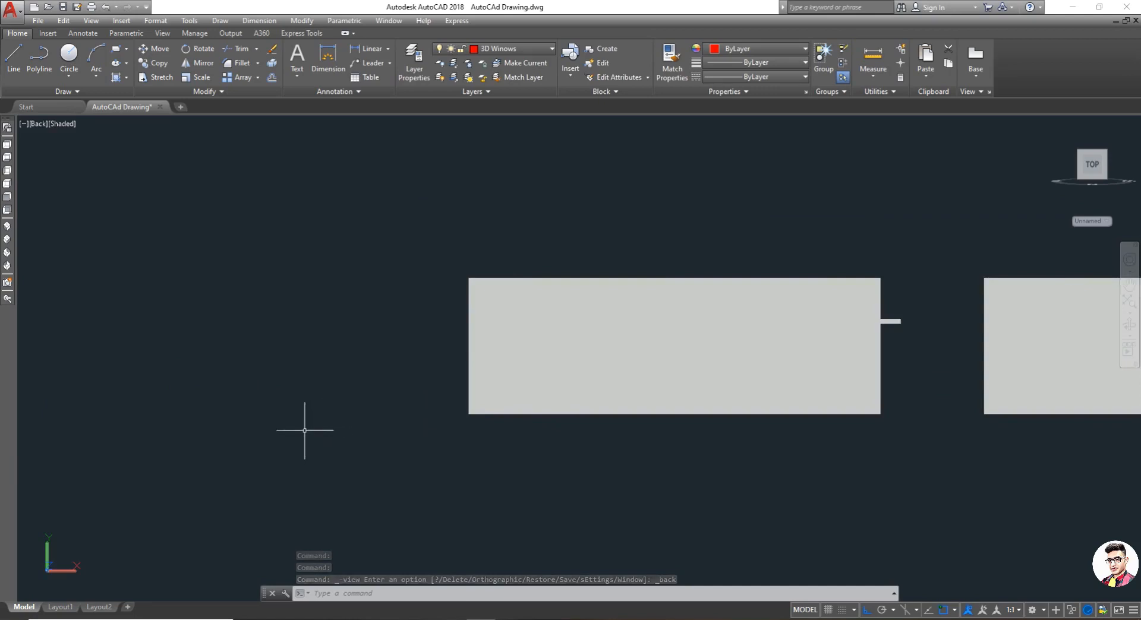
pyautogui.write('l')
pyautogui.press('Return')
pyautogui.scroll(1, 244, 445)
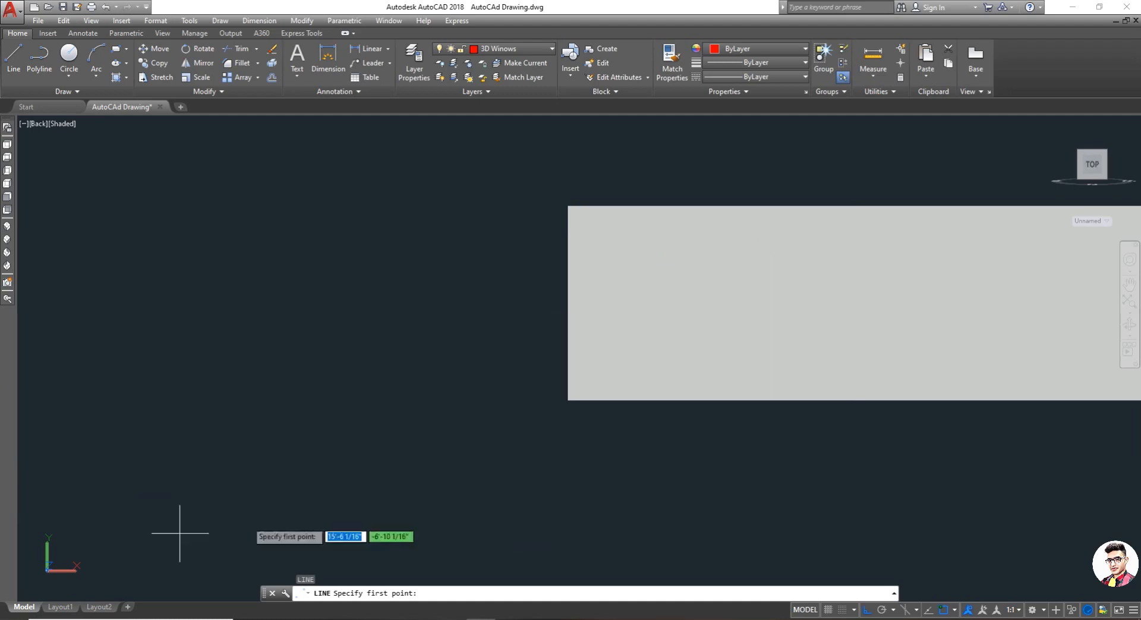
pyautogui.scroll(-4, 370, 342)
pyautogui.scroll(3, 315, 366)
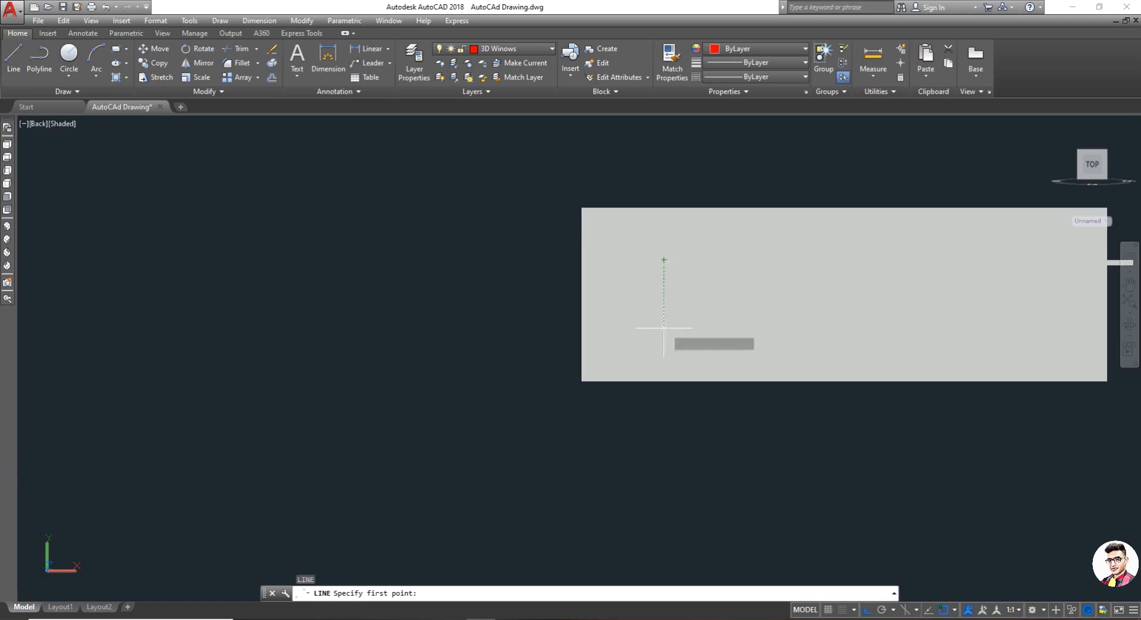
pyautogui.scroll(5, 664, 328)
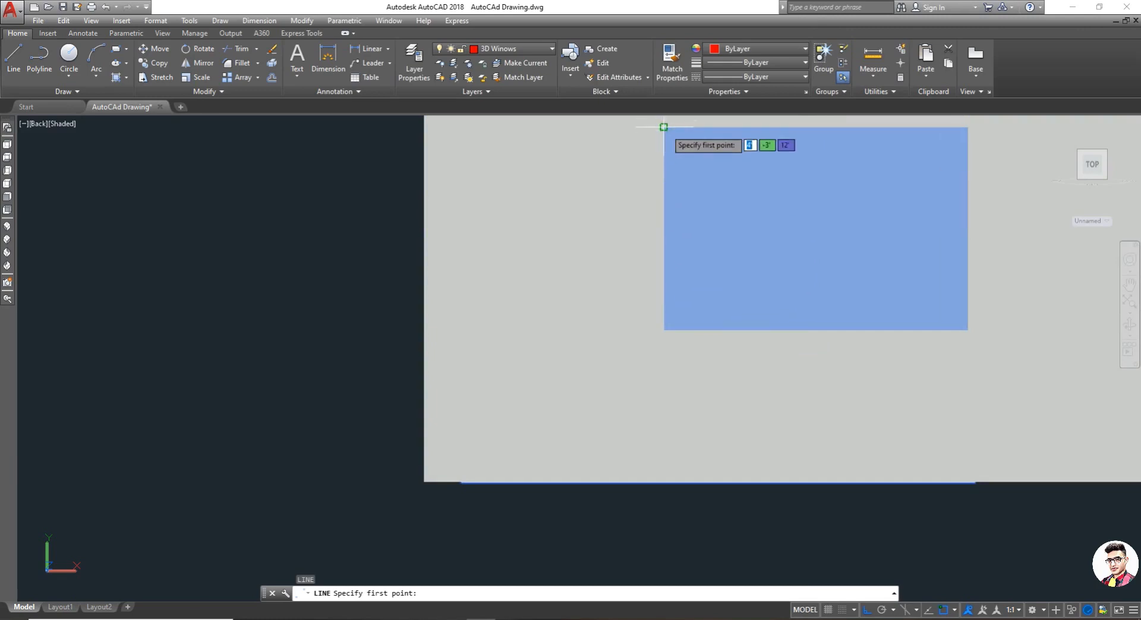
pyautogui.scroll(-5, 522, 319)
pyautogui.press('Escape')
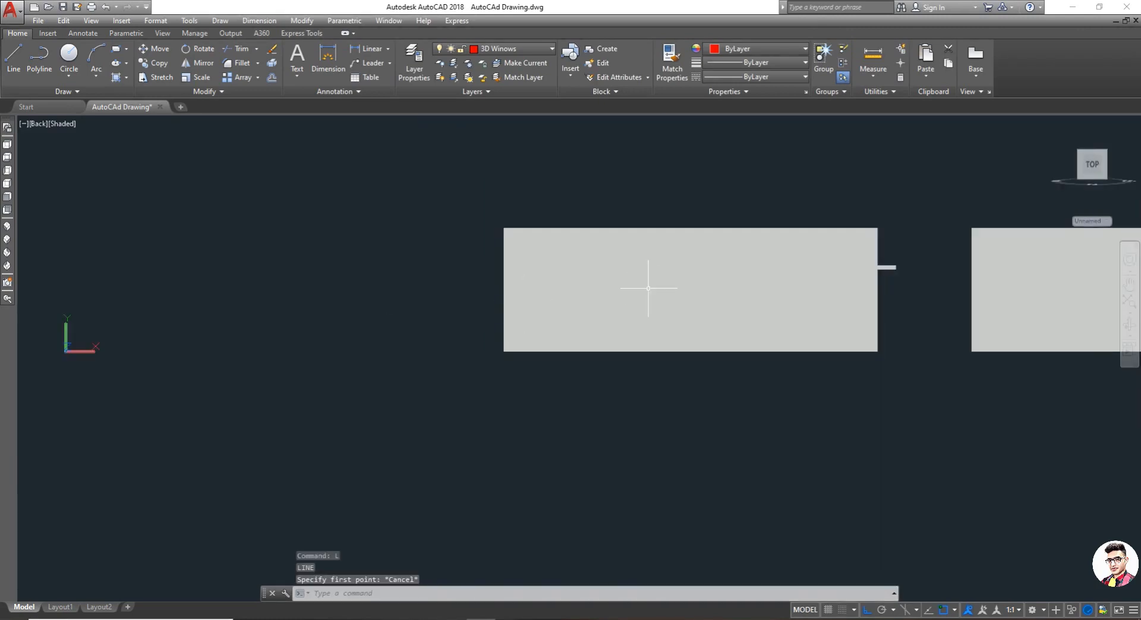
# - Draw a closed rectangular window outline 6' wide and 4' high with lines in the empty space beside the model's rear wall
pyautogui.scroll(2, 329, 324)
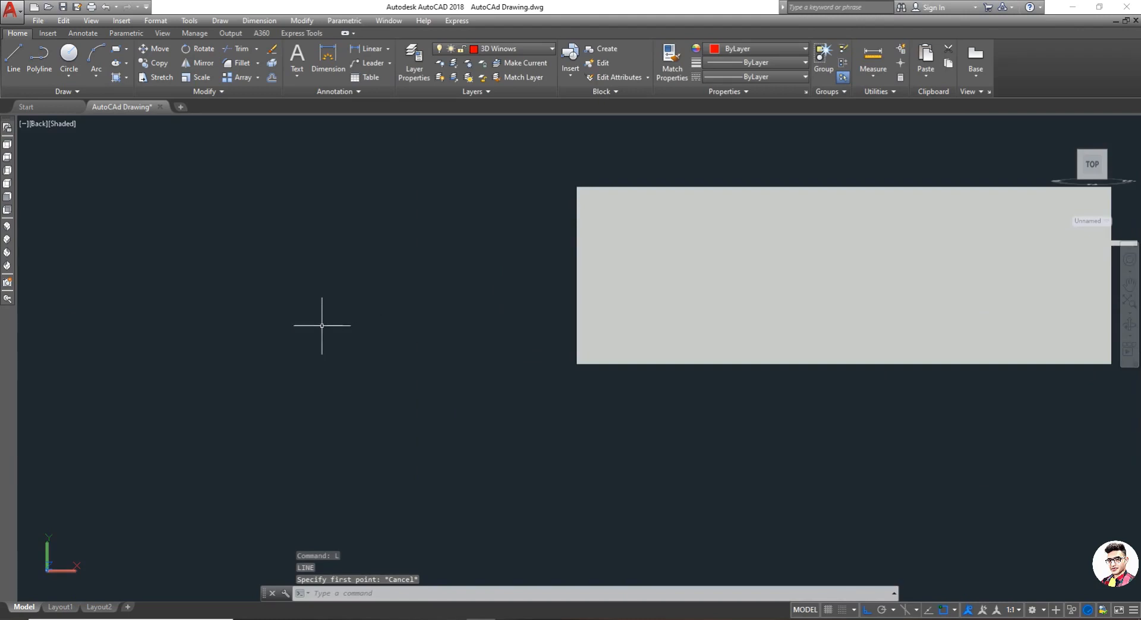
pyautogui.write('l')
pyautogui.press('Return')
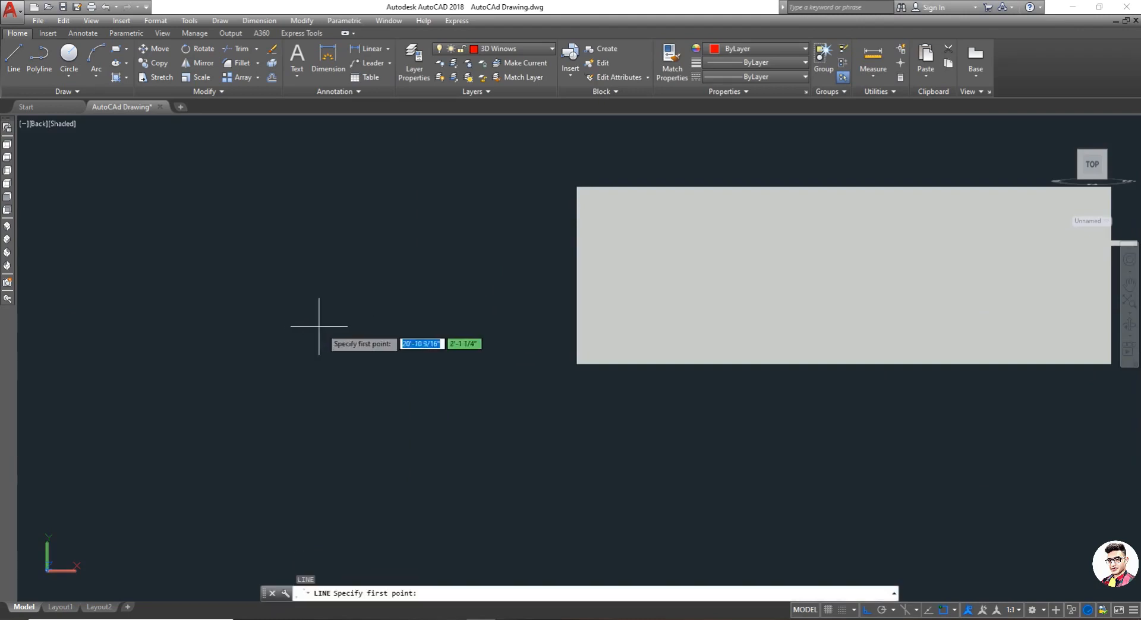
pyautogui.click(337, 352)
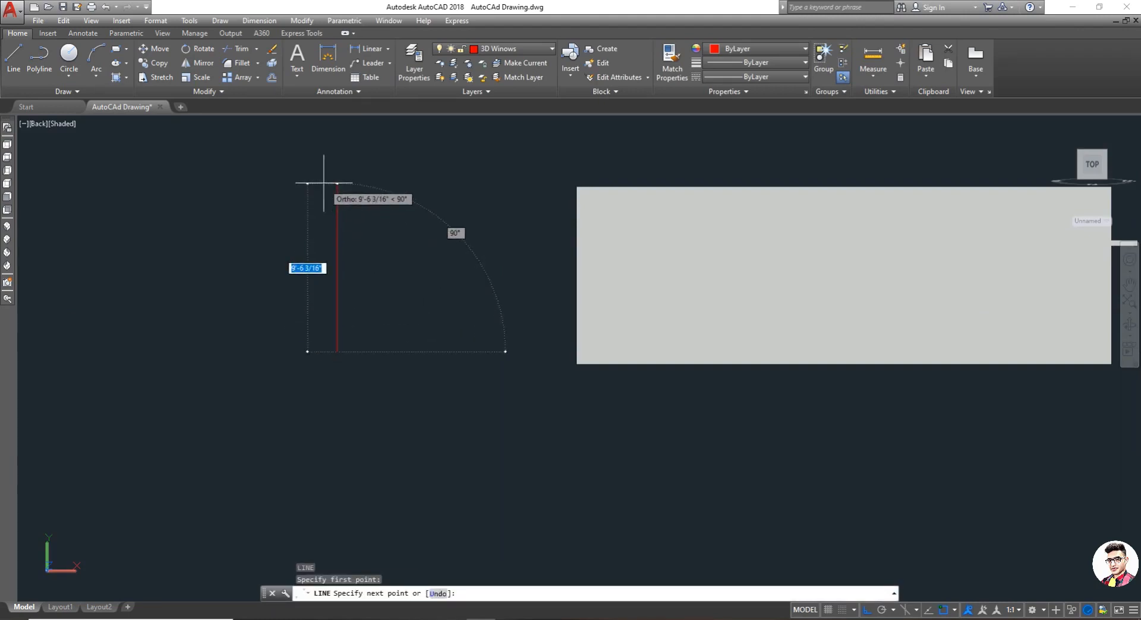
pyautogui.write('4')
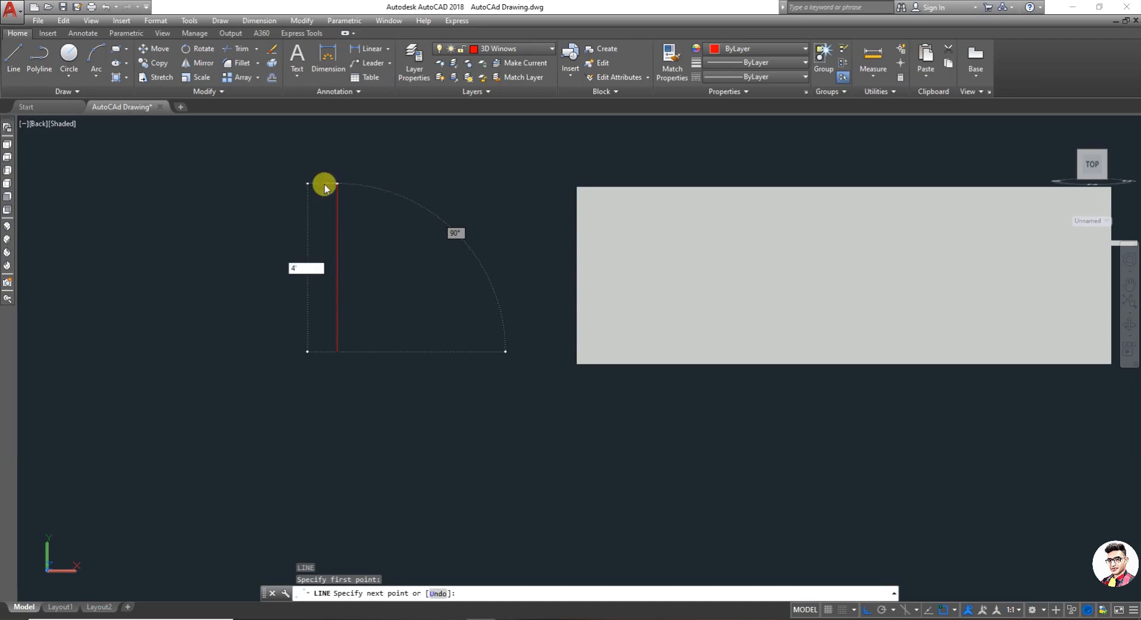
pyautogui.press('Return')
pyautogui.write('6')
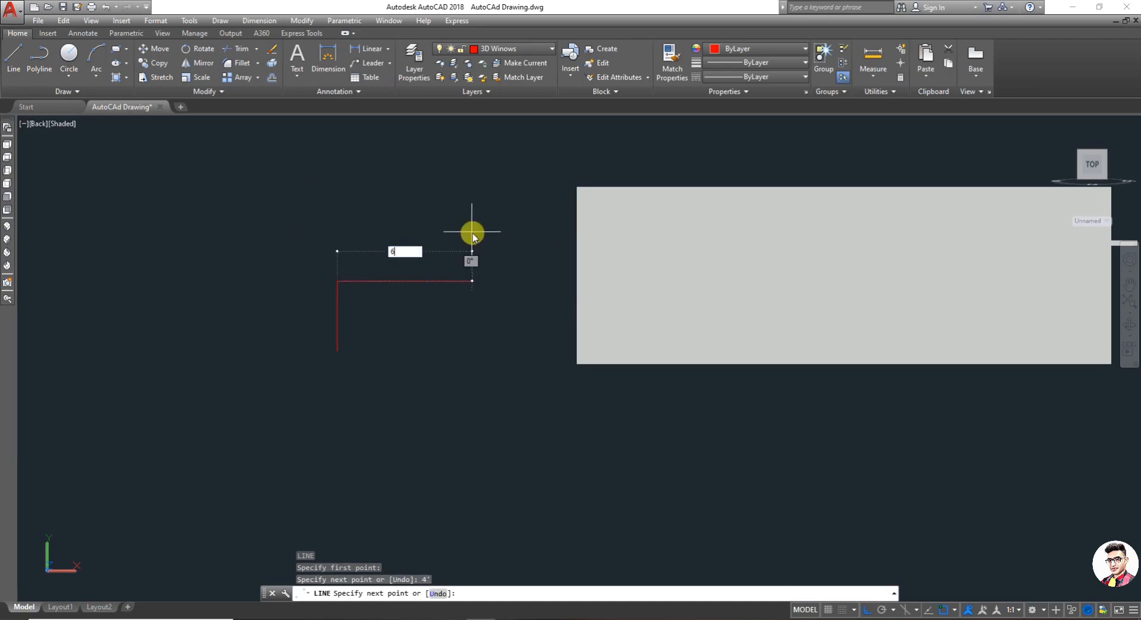
pyautogui.press('Return')
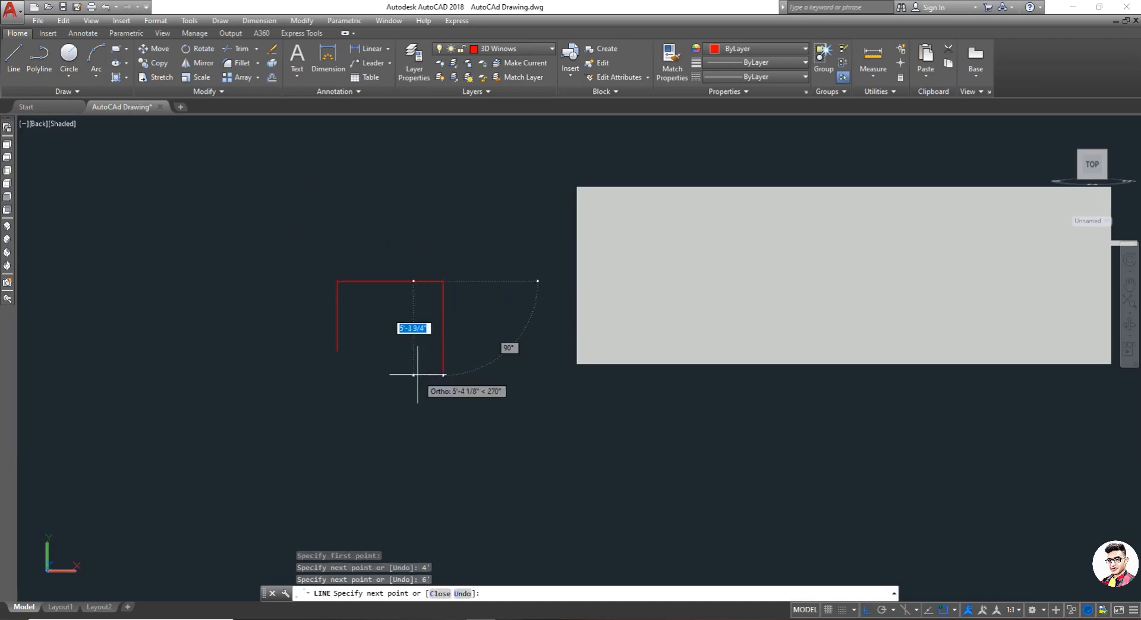
pyautogui.write('4')
pyautogui.press('Return')
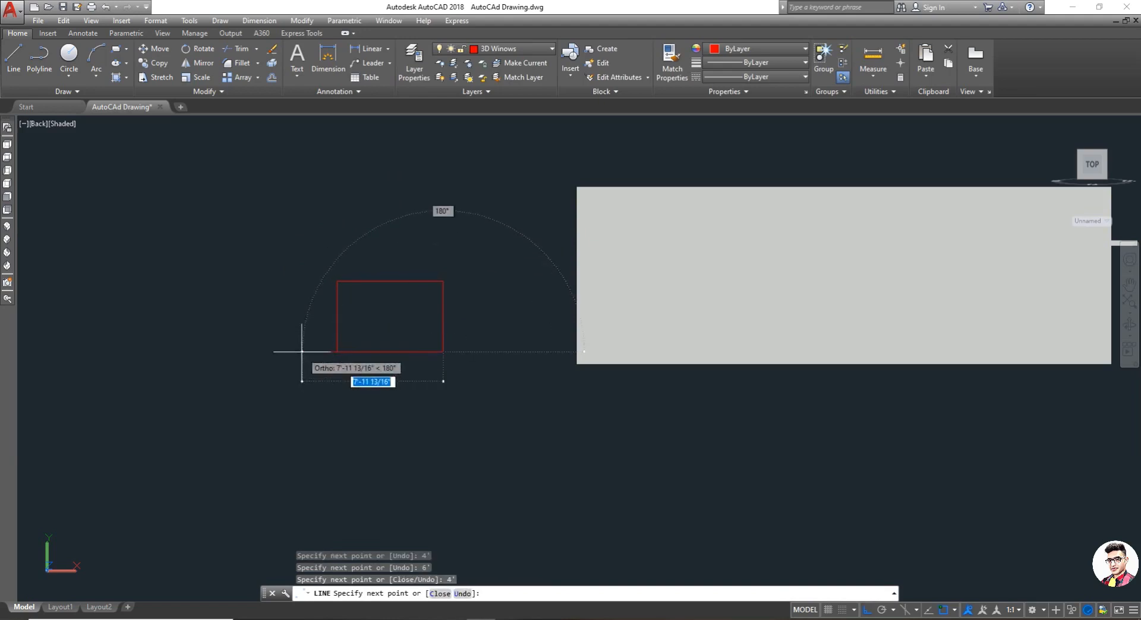
pyautogui.write('c')
pyautogui.press('Return')
# - Offset all four edges of the window rectangle 2" inward
pyautogui.scroll(3, 341, 336)
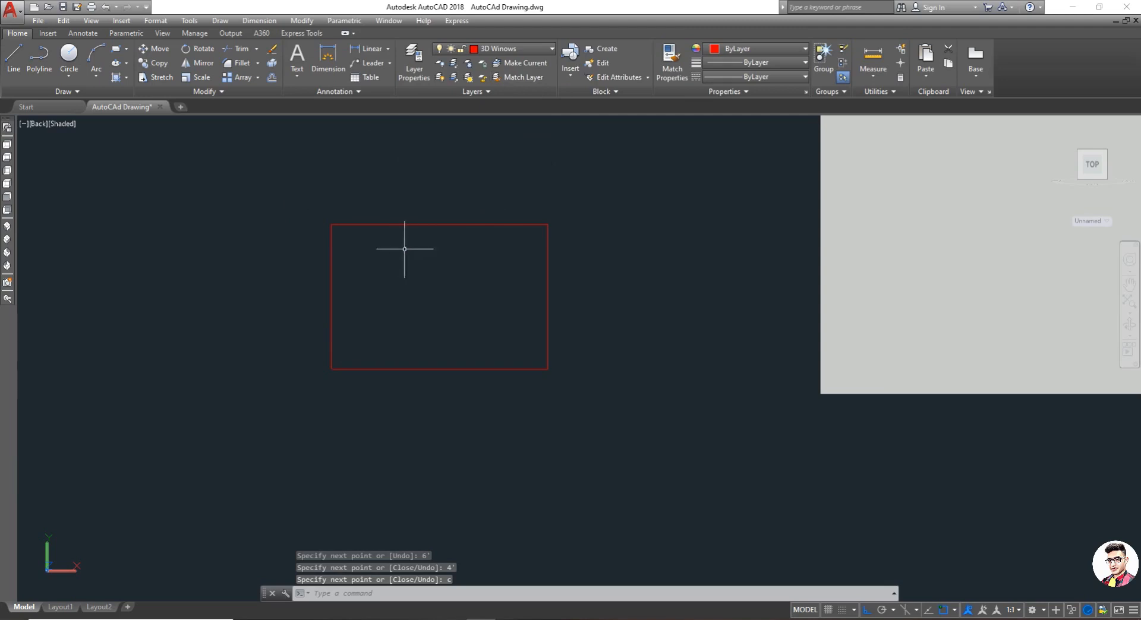
pyautogui.write('o')
pyautogui.press('Return')
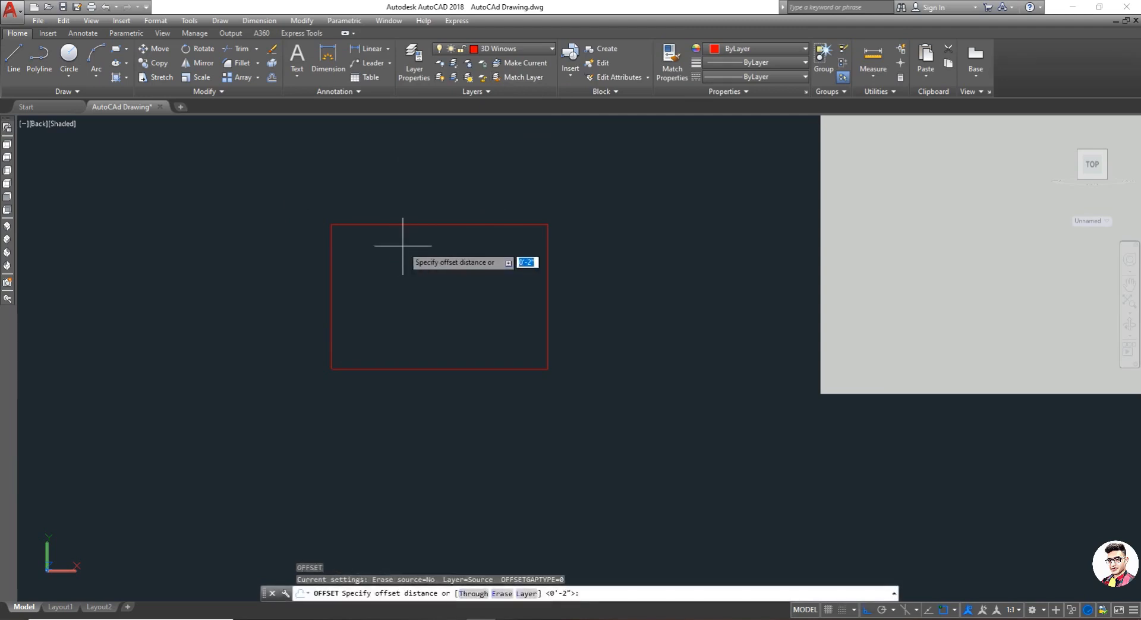
pyautogui.press('Return')
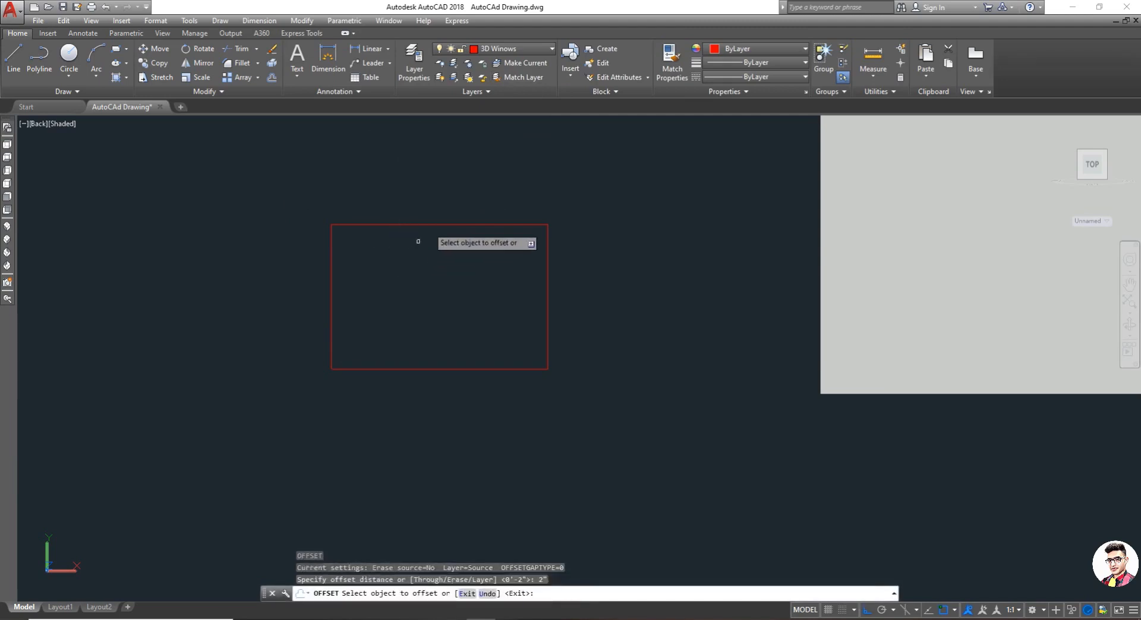
pyautogui.click(433, 224)
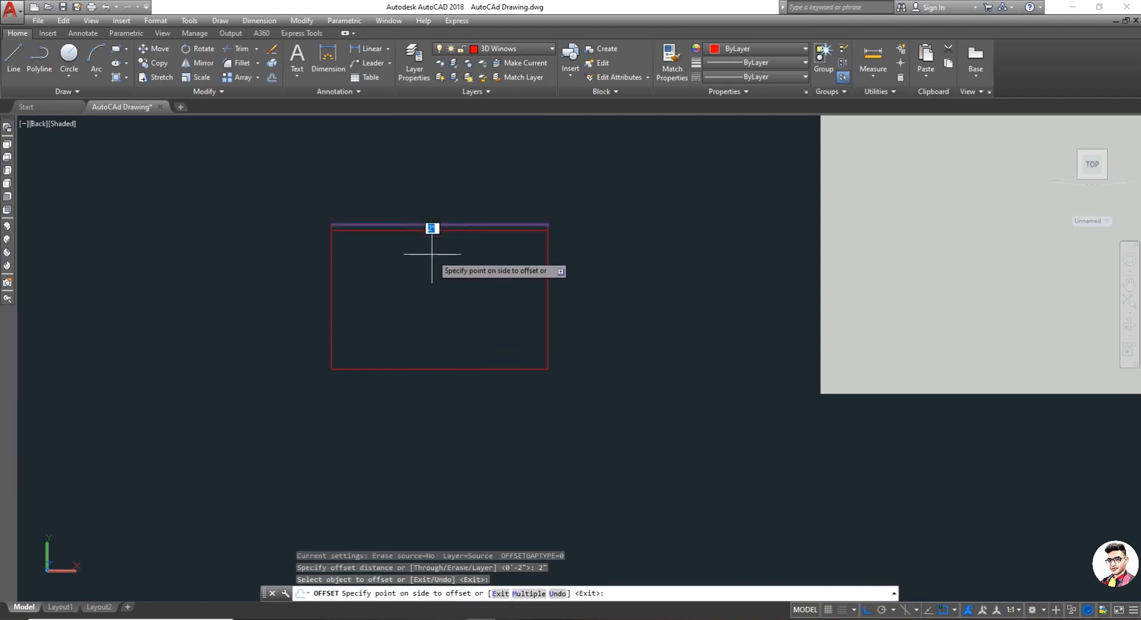
pyautogui.click(432, 247)
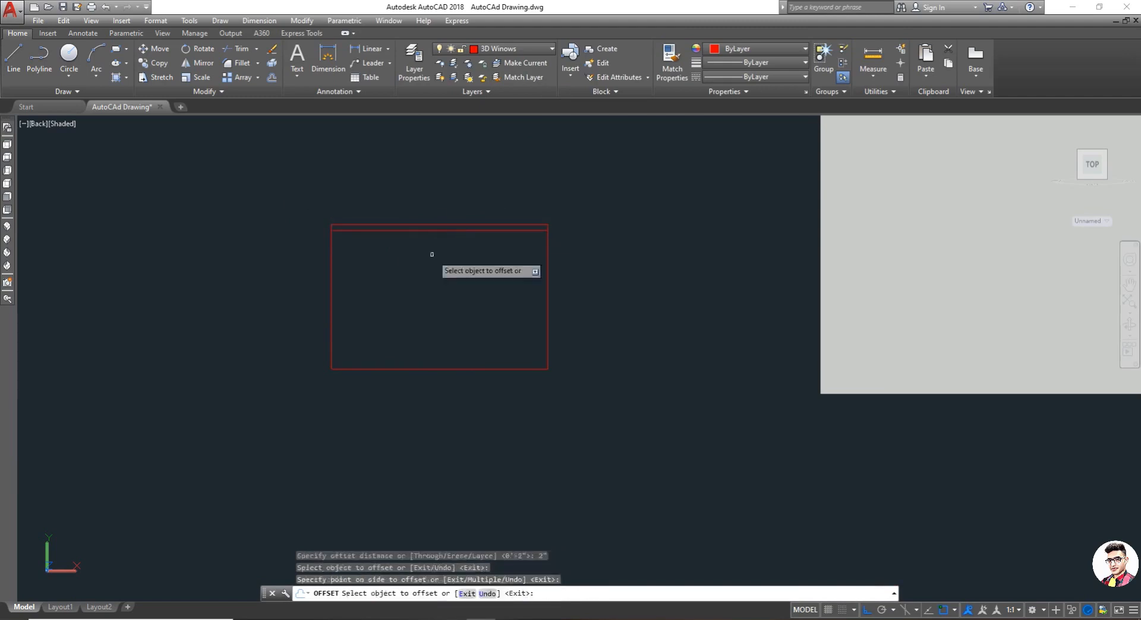
pyautogui.click(331, 283)
pyautogui.click(363, 282)
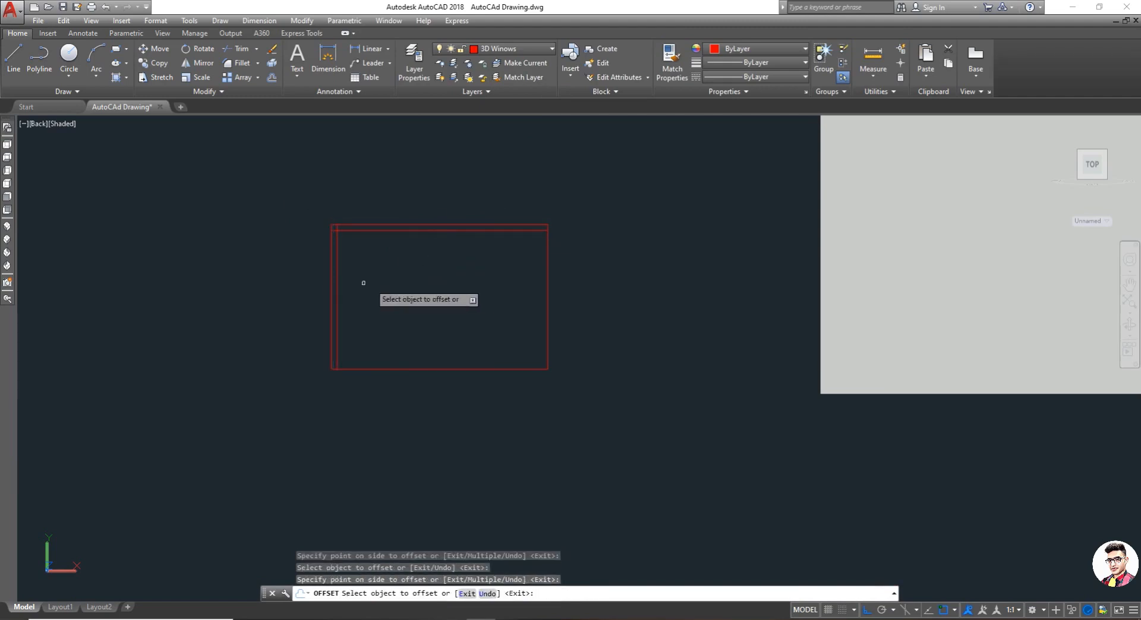
pyautogui.click(547, 297)
pyautogui.click(505, 356)
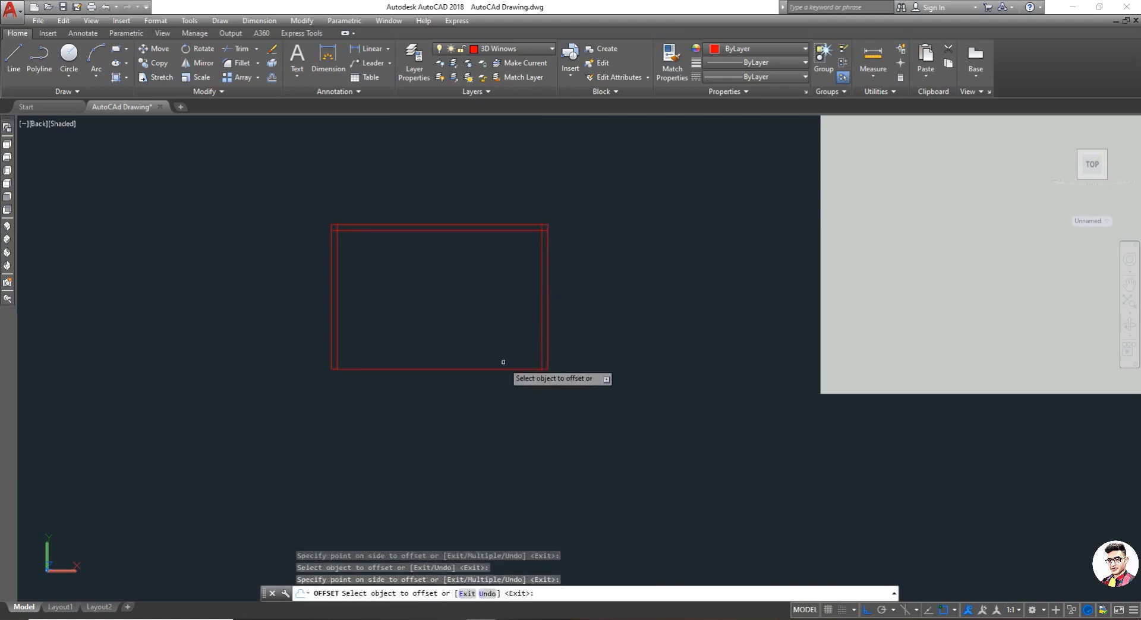
pyautogui.click(506, 368)
pyautogui.click(501, 333)
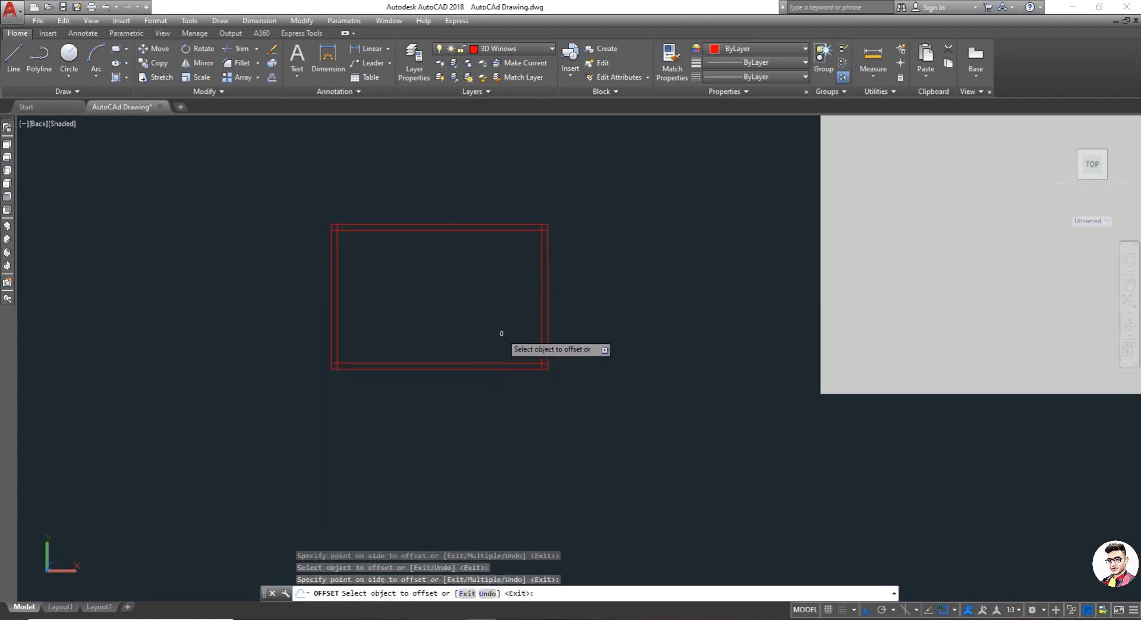
pyautogui.press('Escape')
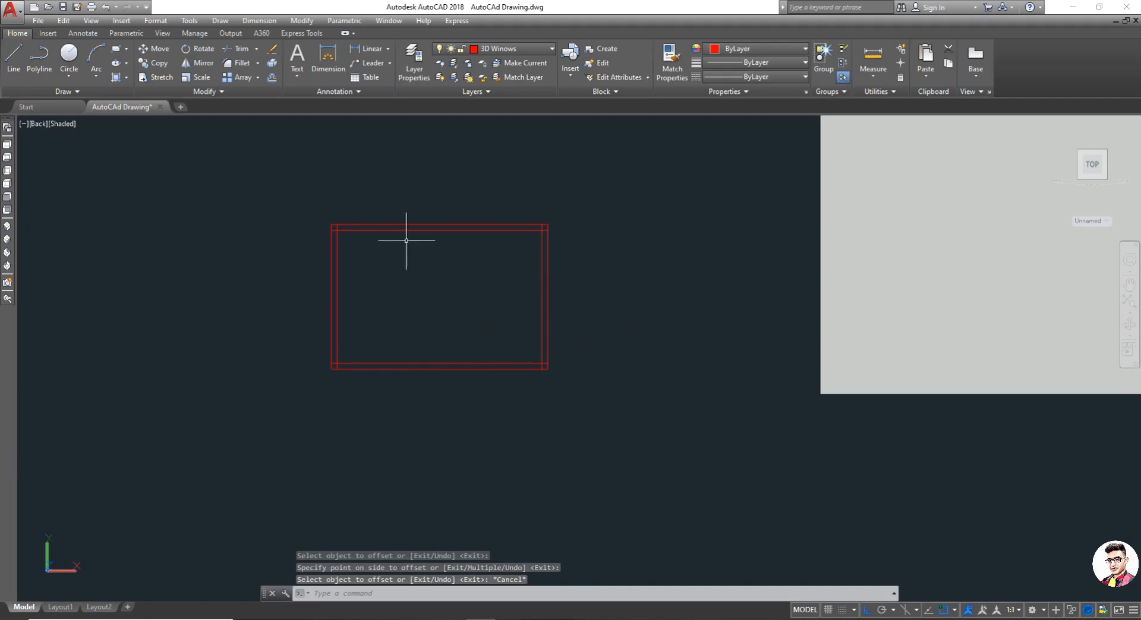
# - Trim the overlapping ends of the inner offset lines at the frame's upper-left corner, using all lines as cutting edges
pyautogui.write('tr')
pyautogui.press('Return')
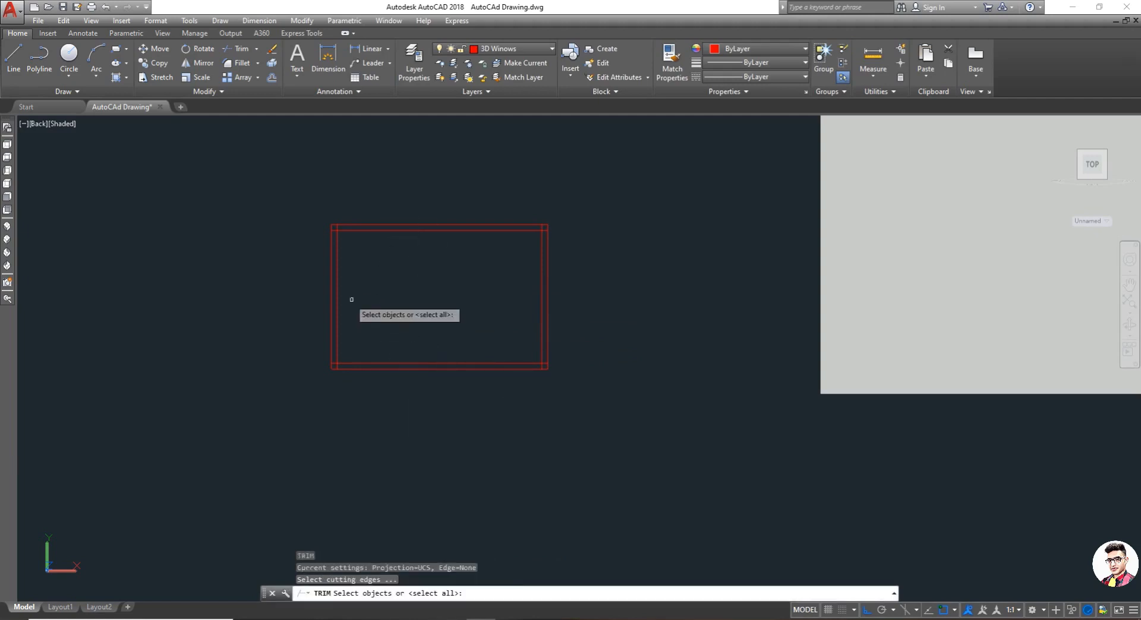
pyautogui.press('Return')
pyautogui.scroll(5, 346, 283)
pyautogui.scroll(-4, 292, 232)
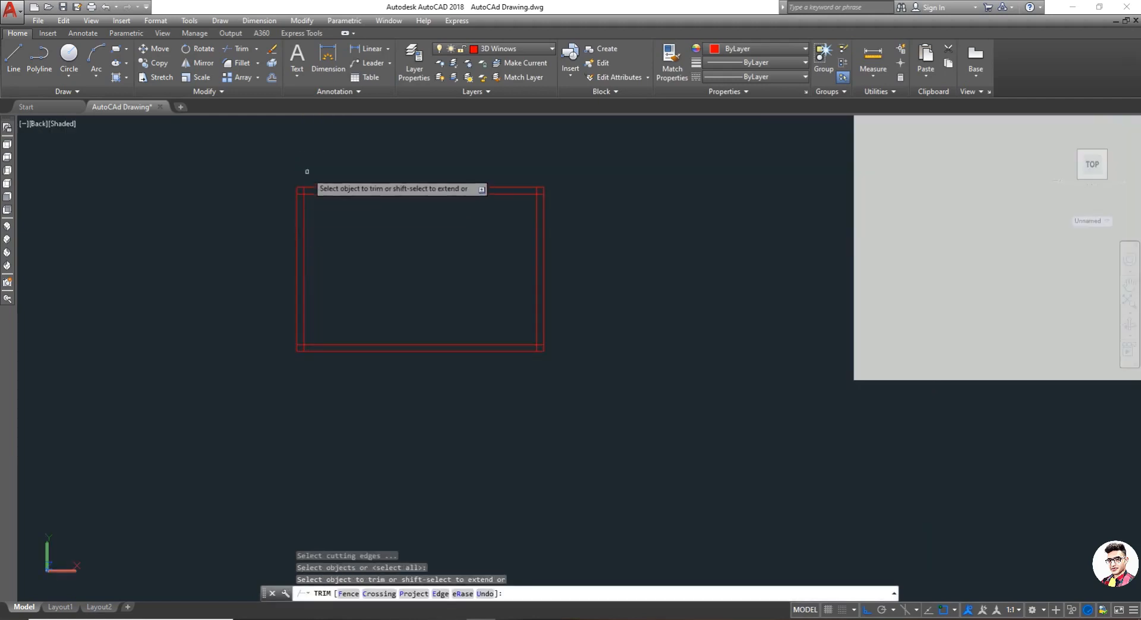
pyautogui.scroll(3, 306, 174)
pyautogui.click(309, 210)
pyautogui.click(293, 210)
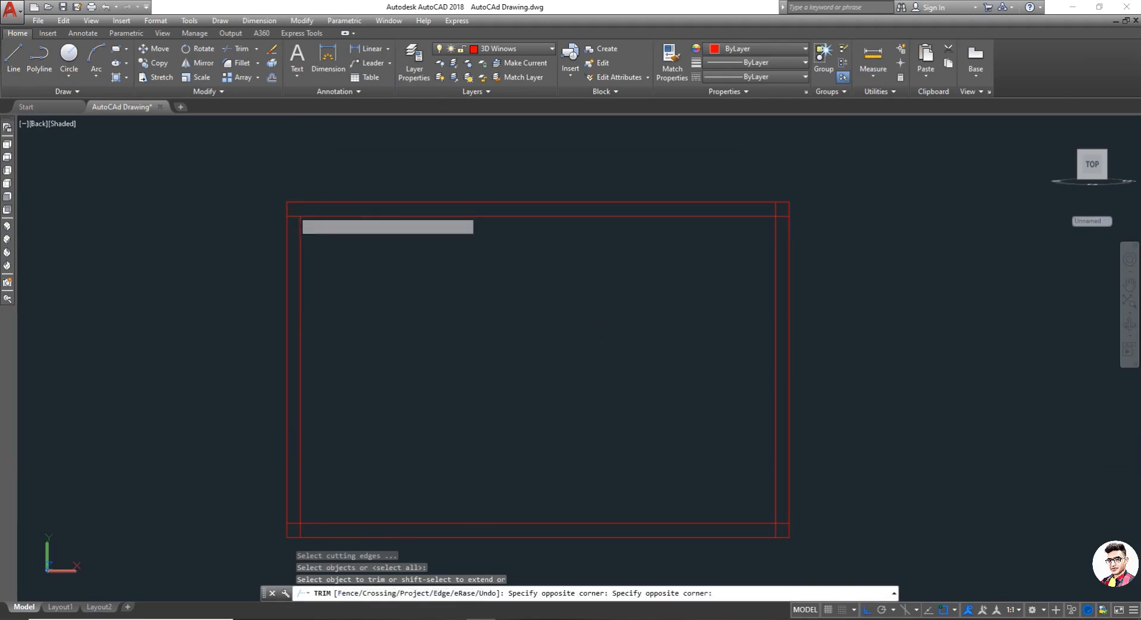
pyautogui.click(293, 211)
pyautogui.click(292, 223)
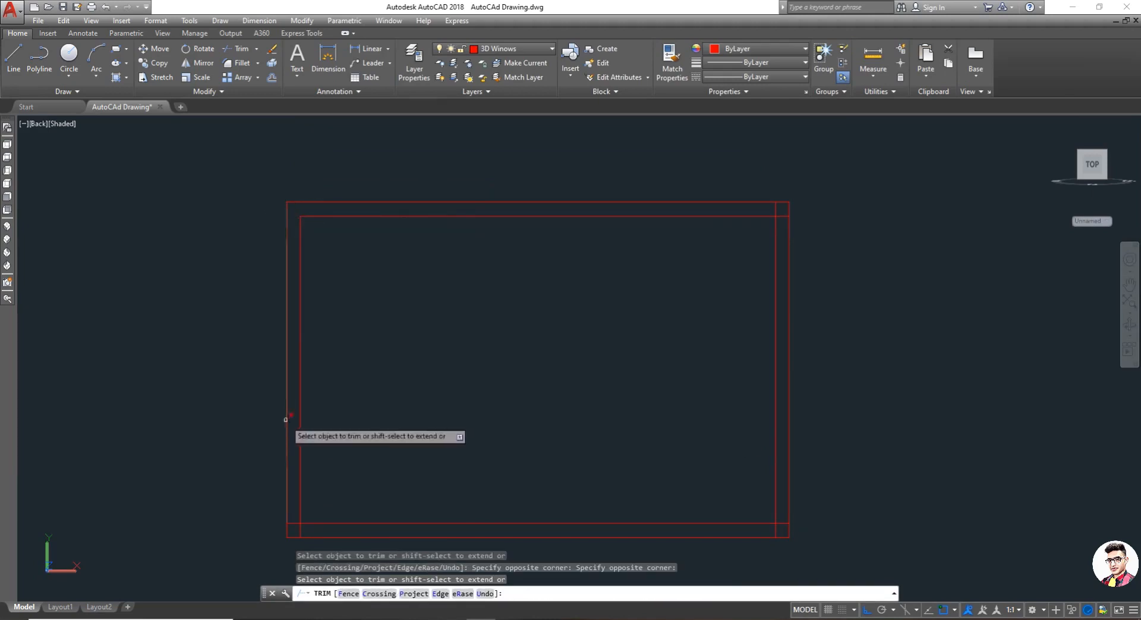
# - Trim the overlapping inner line ends at the frame's remaining three corners and finish trimming
pyautogui.scroll(-4, 286, 457)
pyautogui.scroll(5, 286, 457)
pyautogui.click(297, 485)
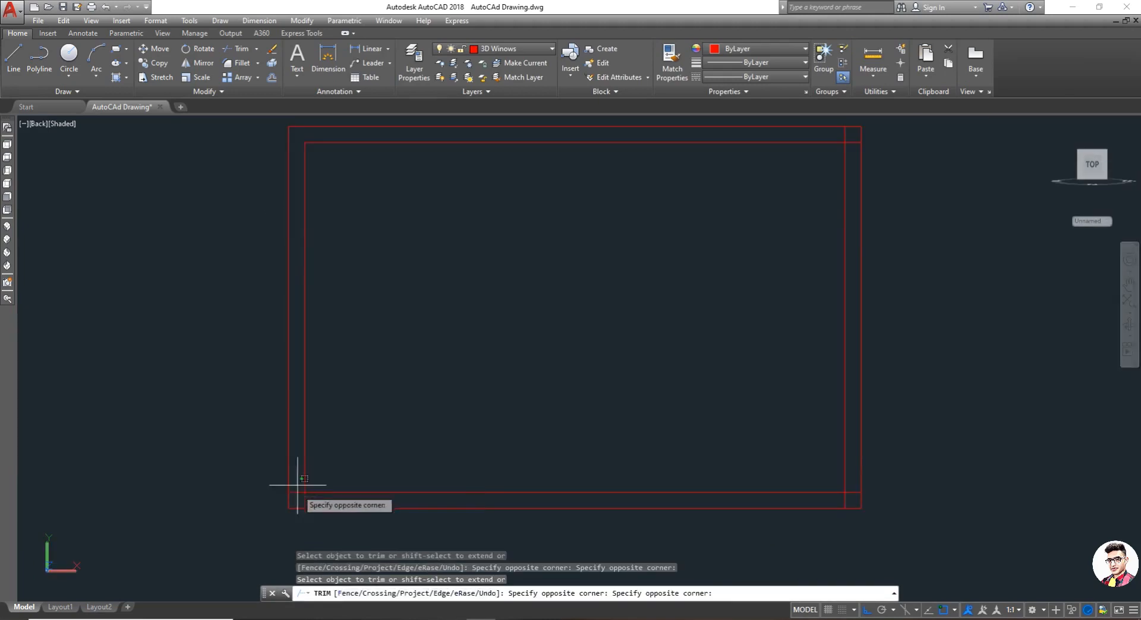
pyautogui.click(296, 496)
pyautogui.click(304, 501)
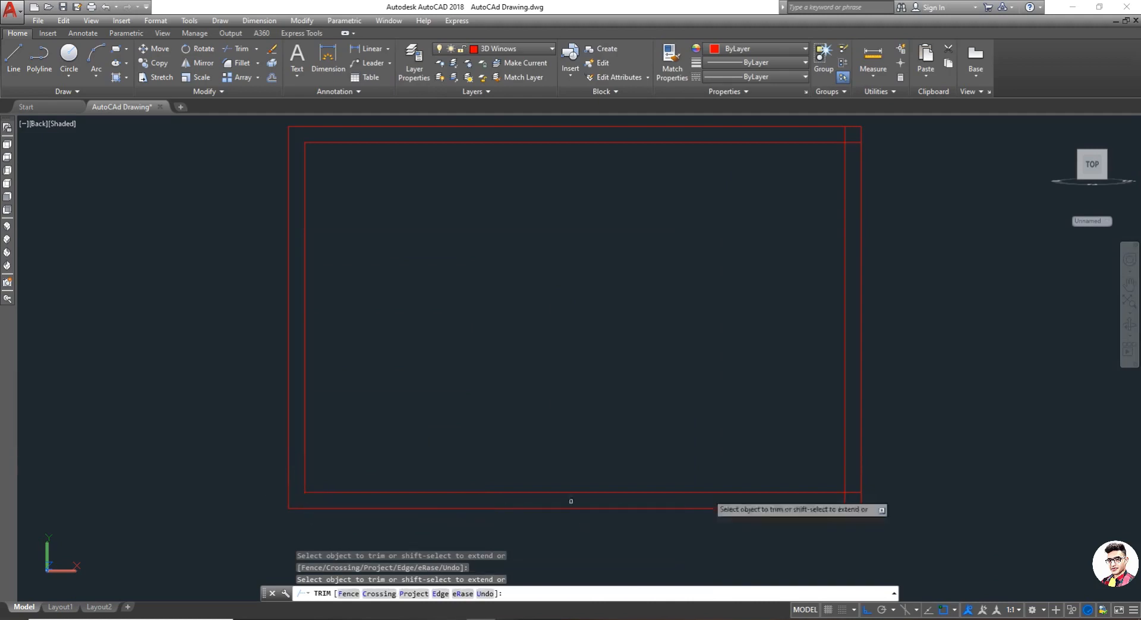
pyautogui.click(845, 503)
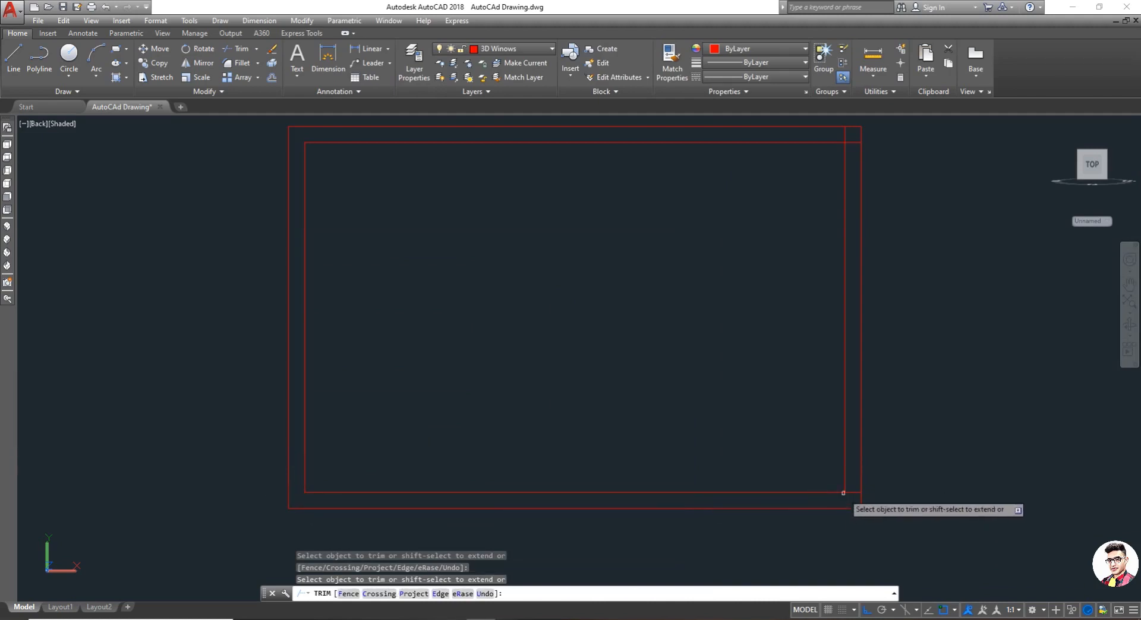
pyautogui.click(852, 497)
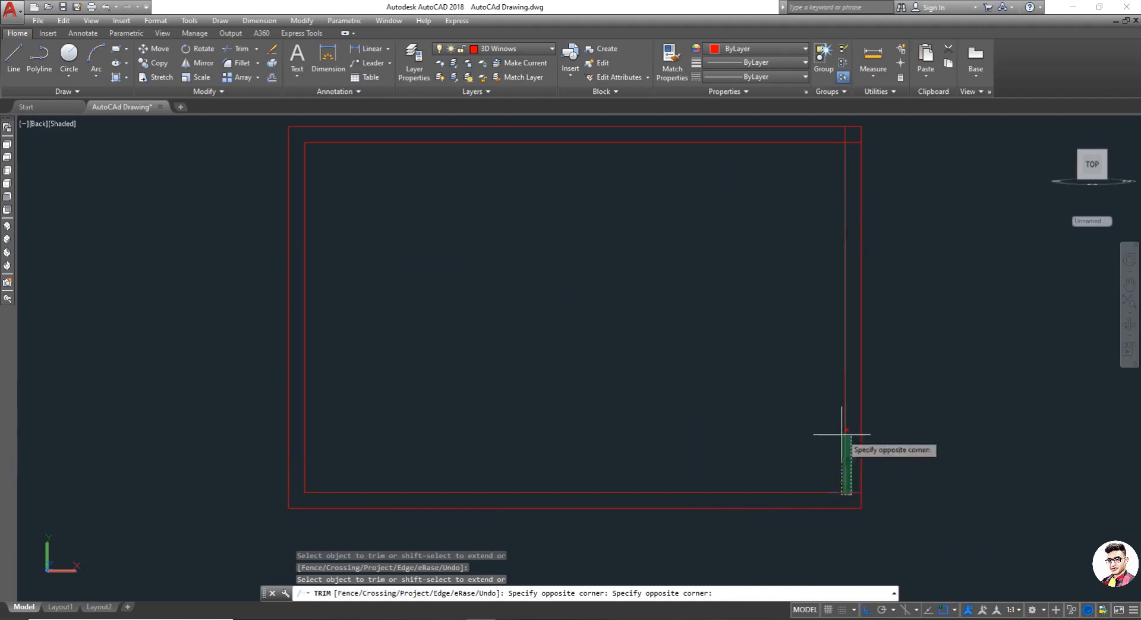
pyautogui.click(857, 494)
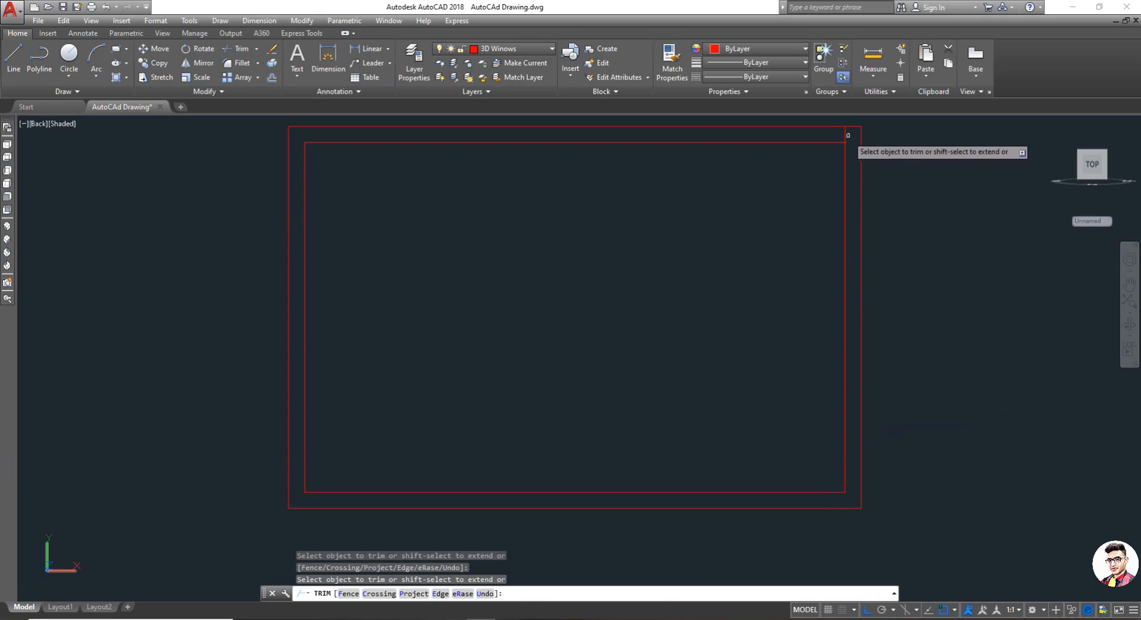
pyautogui.scroll(-2, 672, 236)
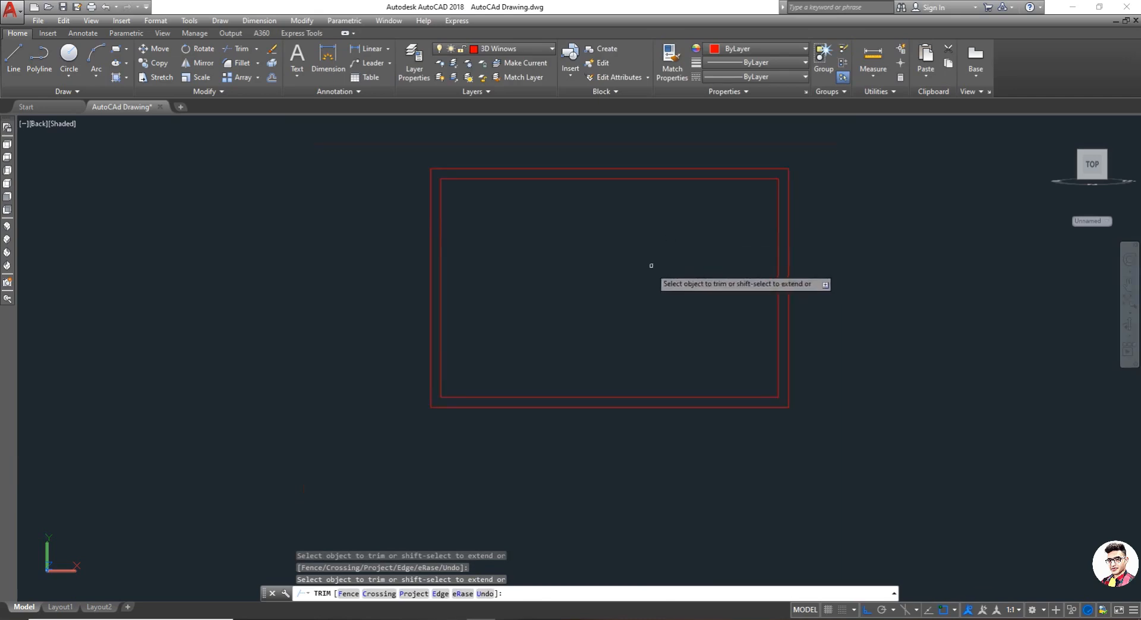
pyautogui.press('Escape')
# - Draw a vertical line from the midpoint of the inner frame's top edge to the midpoint of its bottom edge
pyautogui.write('l')
pyautogui.press('Return')
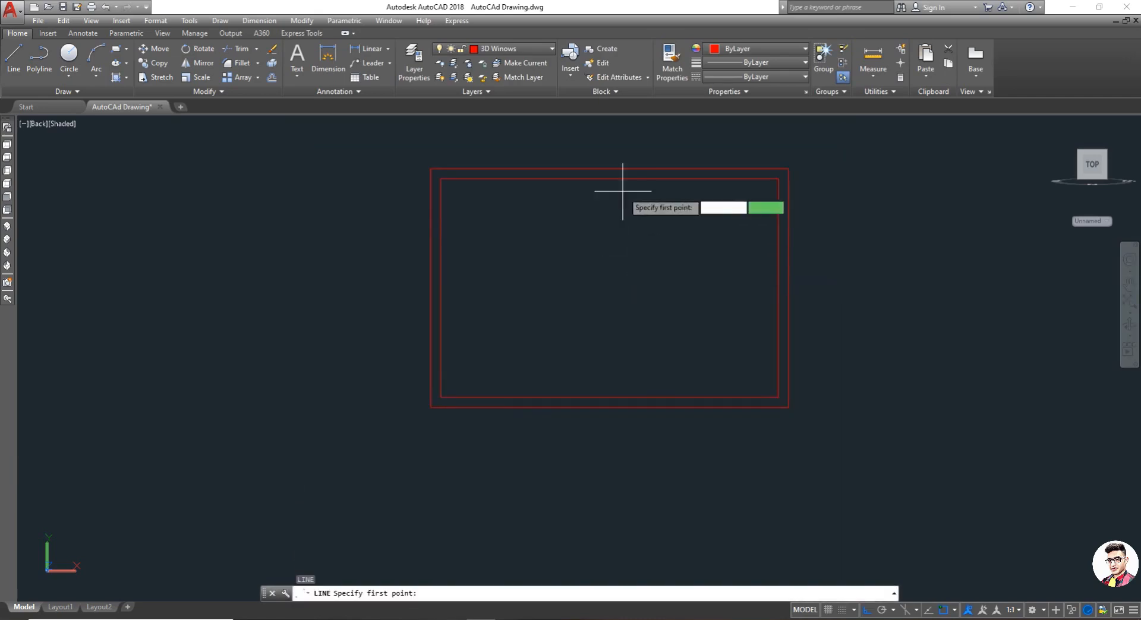
pyautogui.click(609, 179)
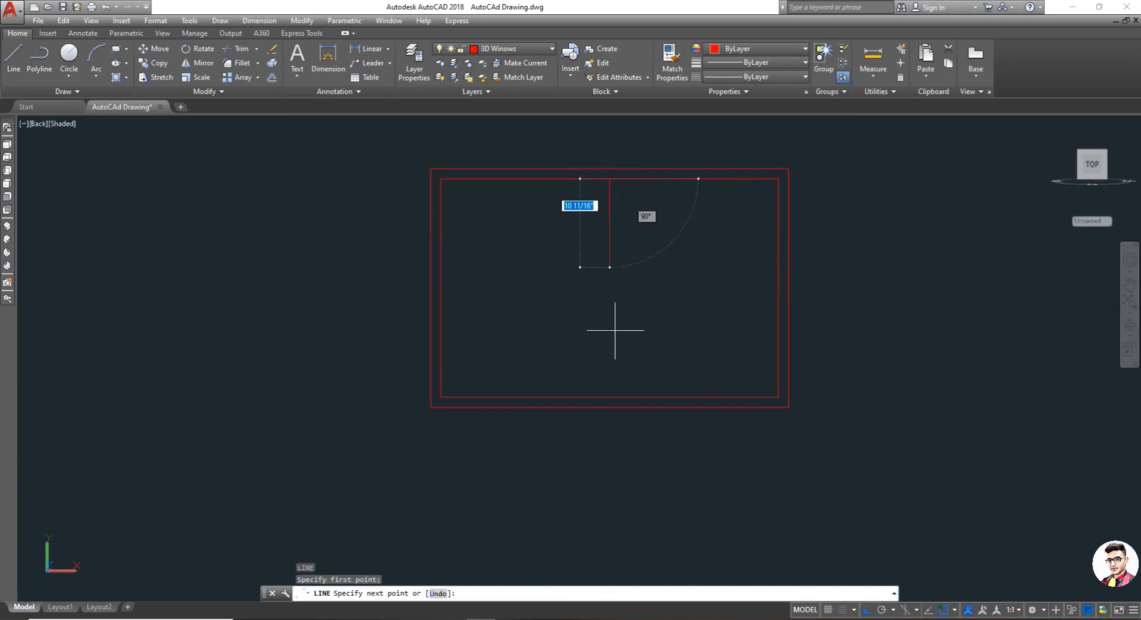
pyautogui.click(612, 398)
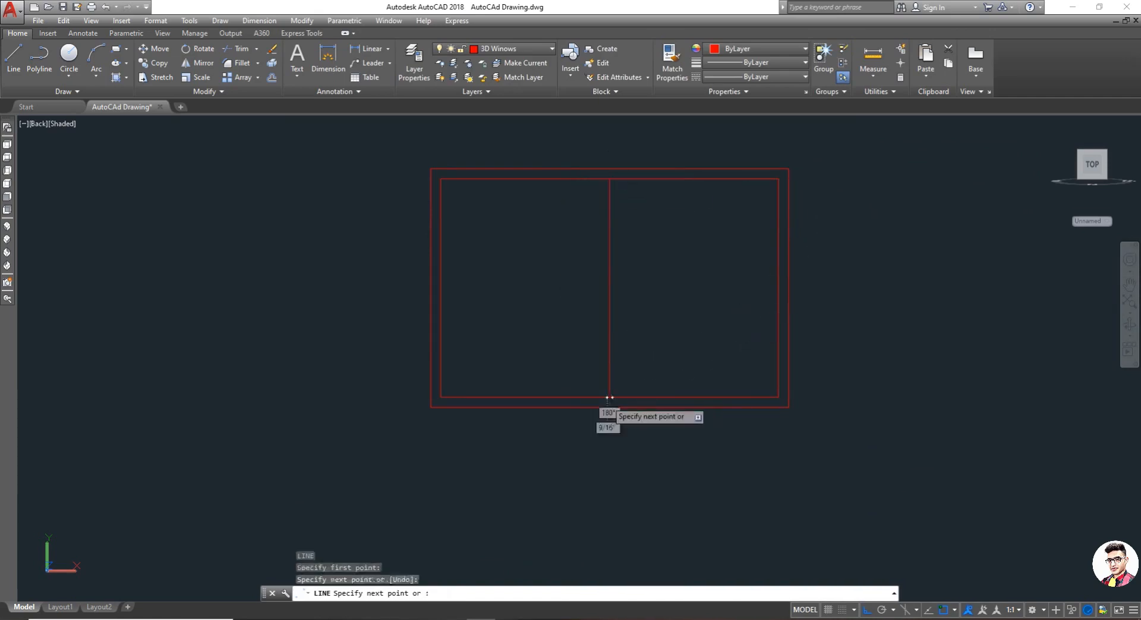
pyautogui.press('Escape')
# - Offset the vertical centre line 1" to each side to form the window's middle bar
pyautogui.write('o')
pyautogui.press('Return')
pyautogui.write('1')
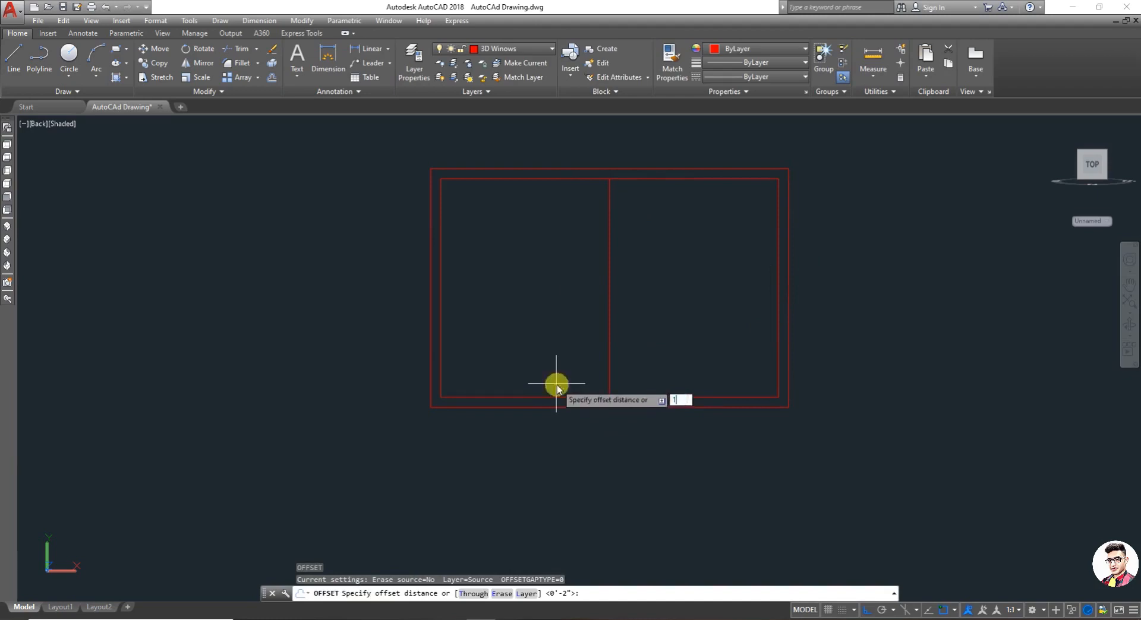
pyautogui.write('"')
pyautogui.press('Return')
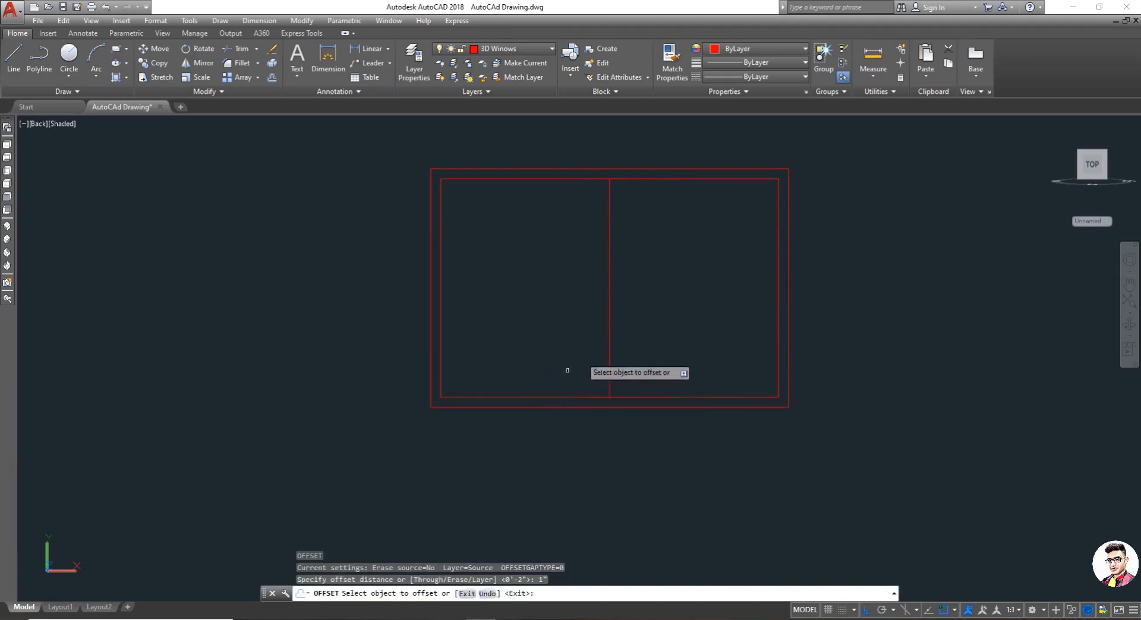
pyautogui.click(610, 326)
pyautogui.click(601, 324)
pyautogui.scroll(5, 600, 330)
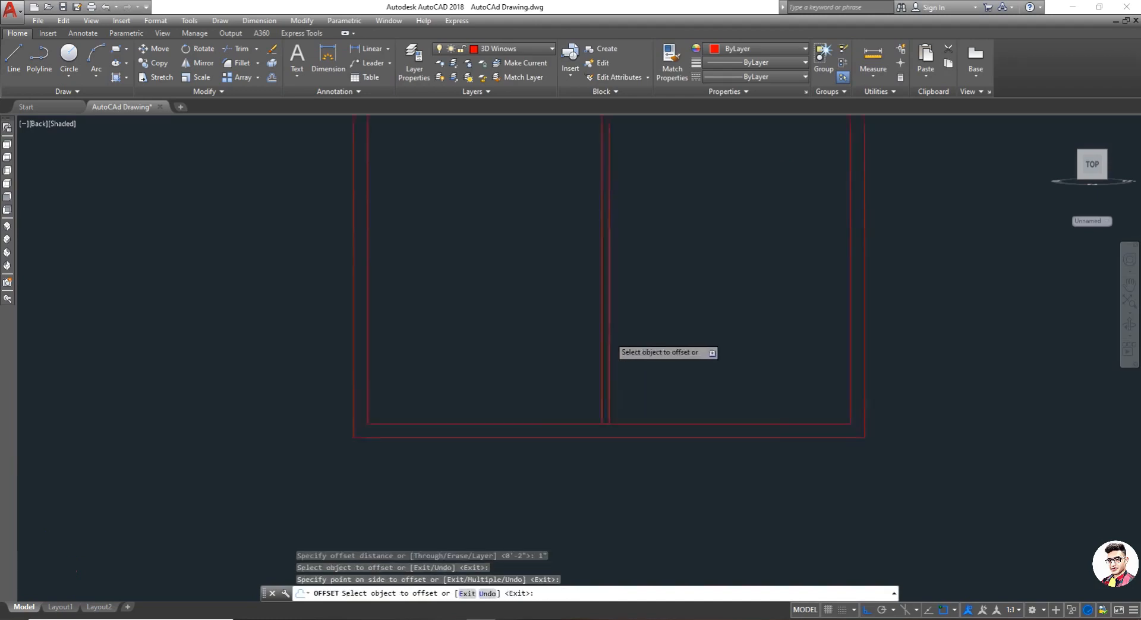
pyautogui.click(607, 345)
pyautogui.click(632, 341)
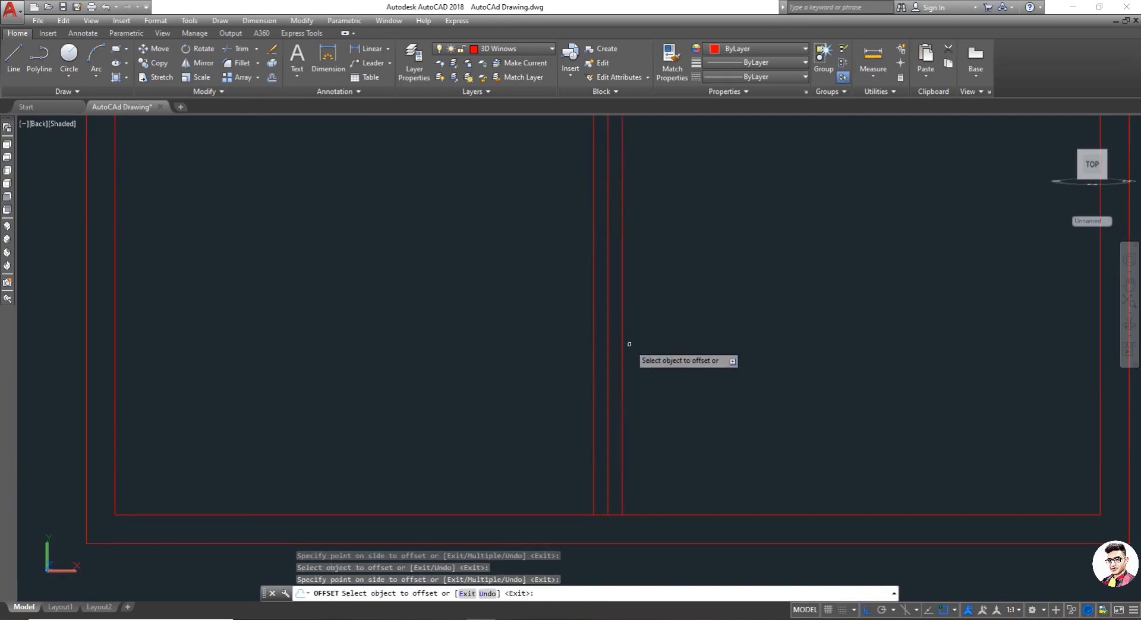
pyautogui.press('Escape')
# - Erase the original centre line between the two offset lines of the middle bar
pyautogui.write('e')
pyautogui.press('Return')
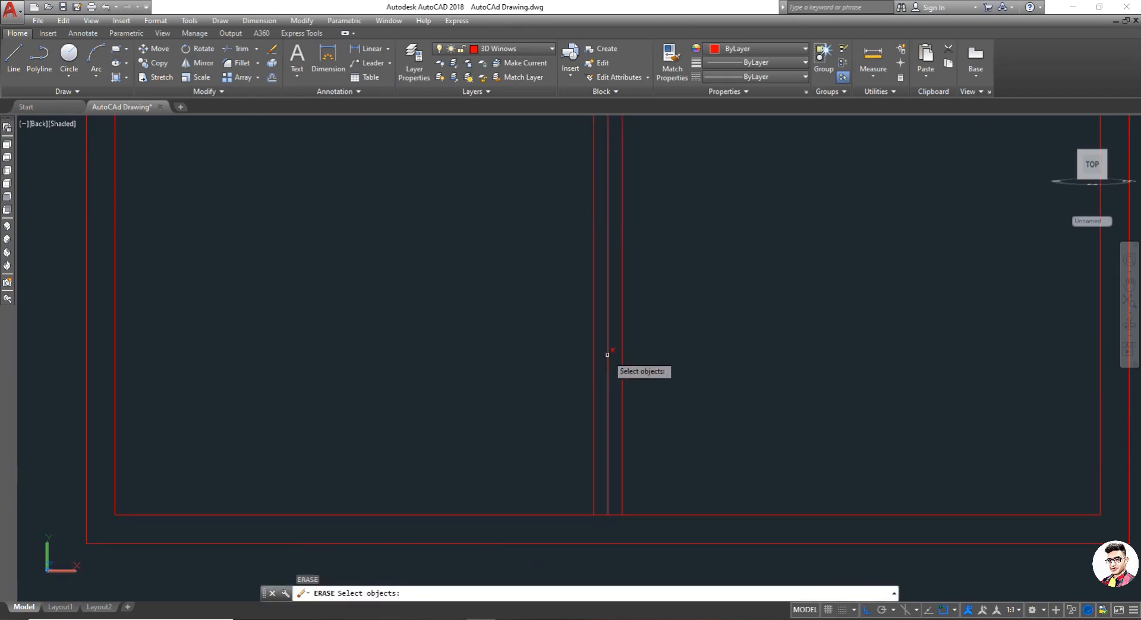
pyautogui.click(606, 354)
pyautogui.press('Return')
pyautogui.press('Escape')
# - Trim the inner frame's top and bottom edges between the two middle bar lines, leaving two separate pane openings
pyautogui.scroll(-4, 586, 387)
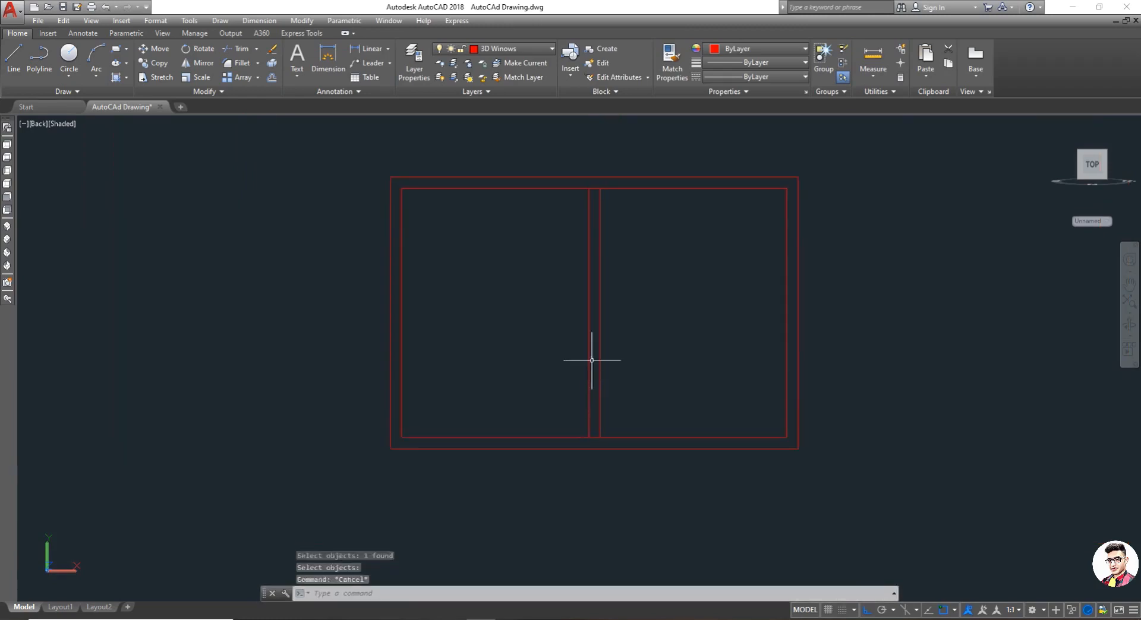
pyautogui.write('tr')
pyautogui.press('Return')
pyautogui.press('Return')
pyautogui.scroll(5, 596, 173)
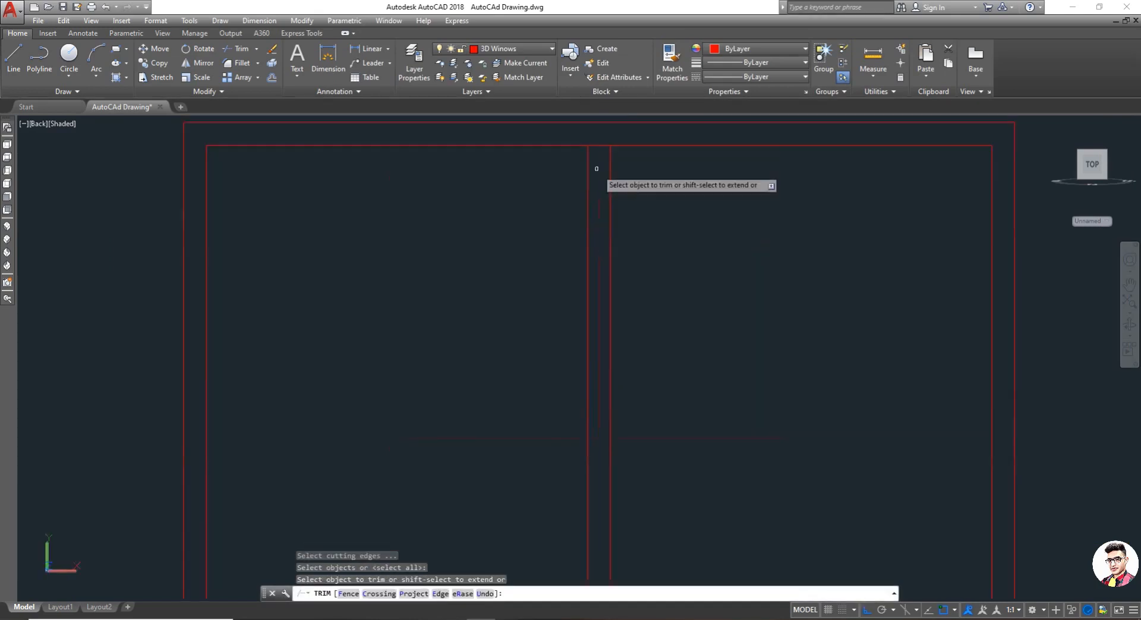
pyautogui.scroll(-3, 586, 275)
pyautogui.scroll(4, 598, 172)
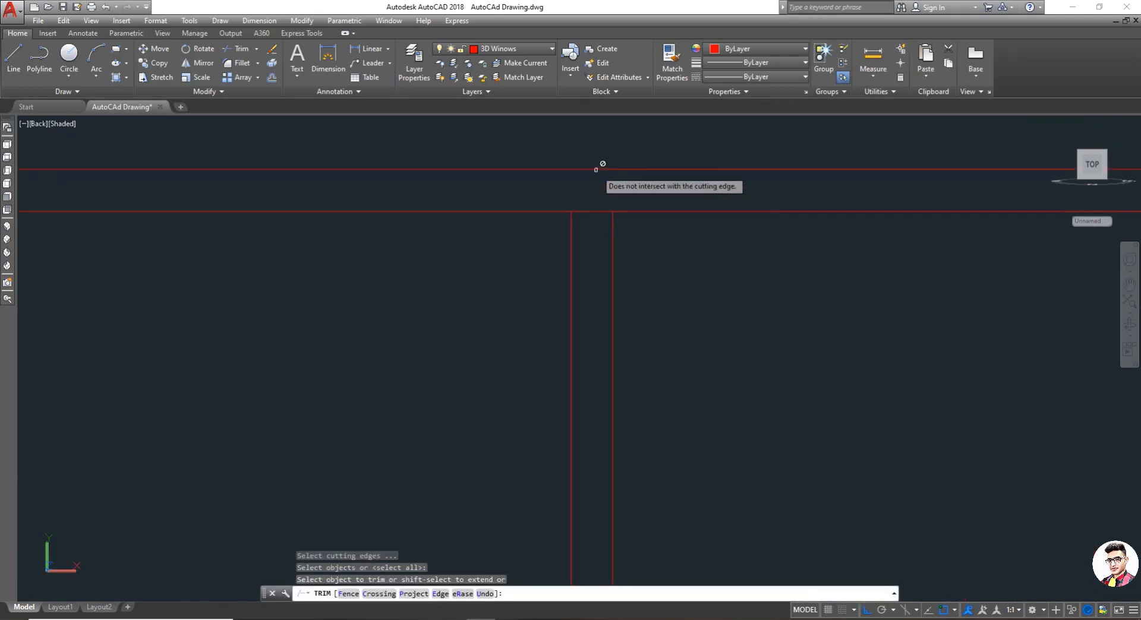
pyautogui.click(588, 203)
pyautogui.click(590, 221)
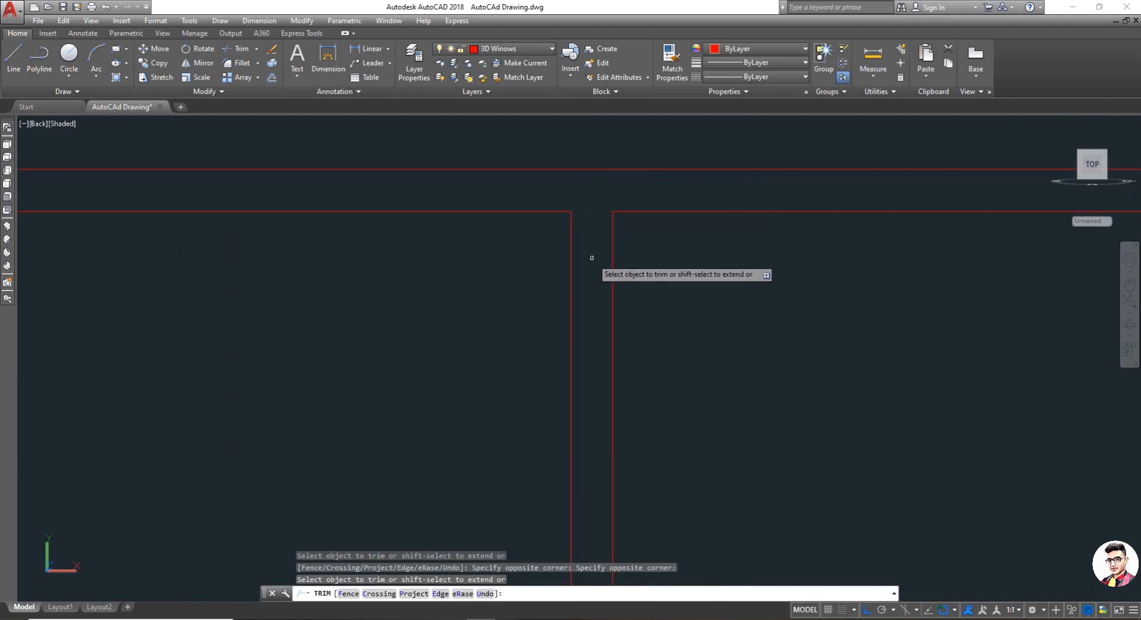
pyautogui.scroll(-2, 591, 258)
pyautogui.scroll(-4, 576, 476)
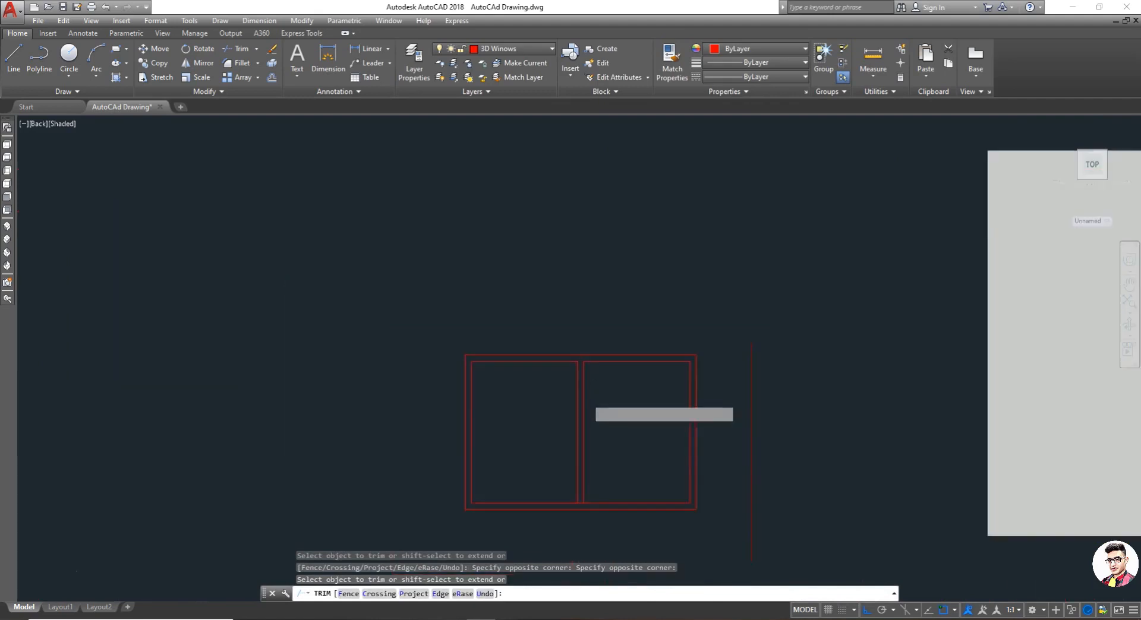
pyautogui.scroll(5, 590, 466)
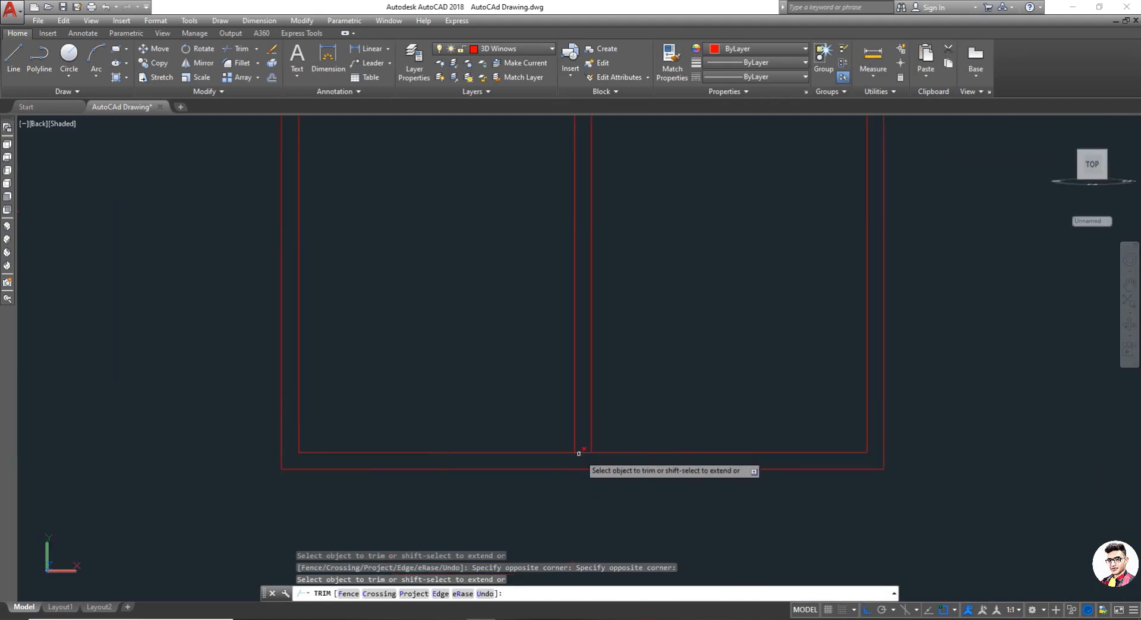
pyautogui.press('Escape')
pyautogui.scroll(-4, 585, 410)
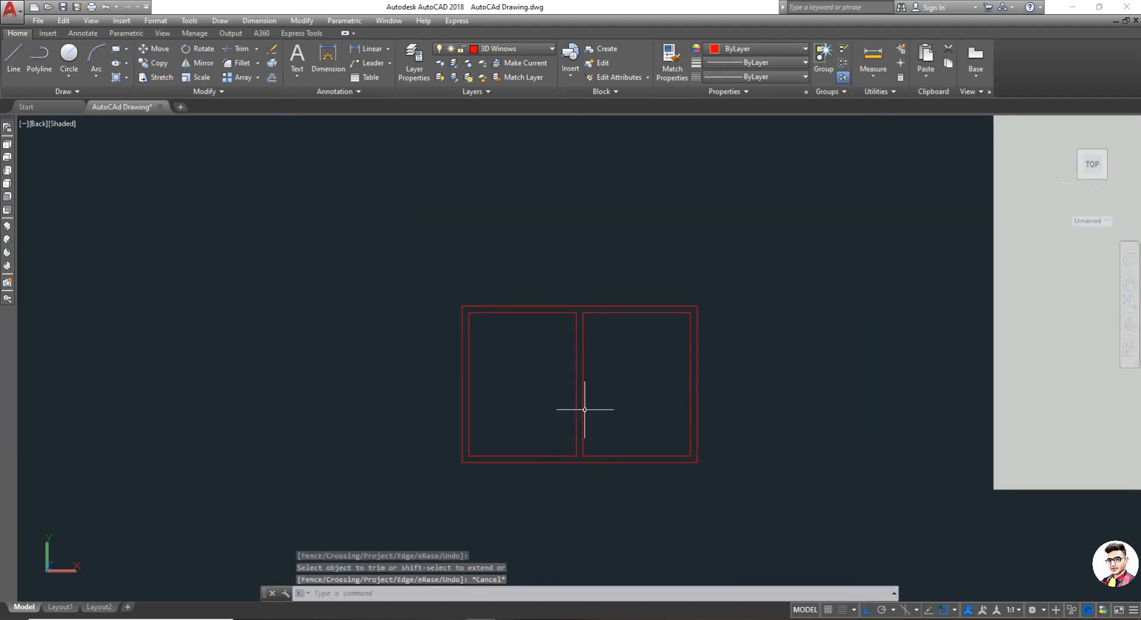
pyautogui.scroll(2, 586, 380)
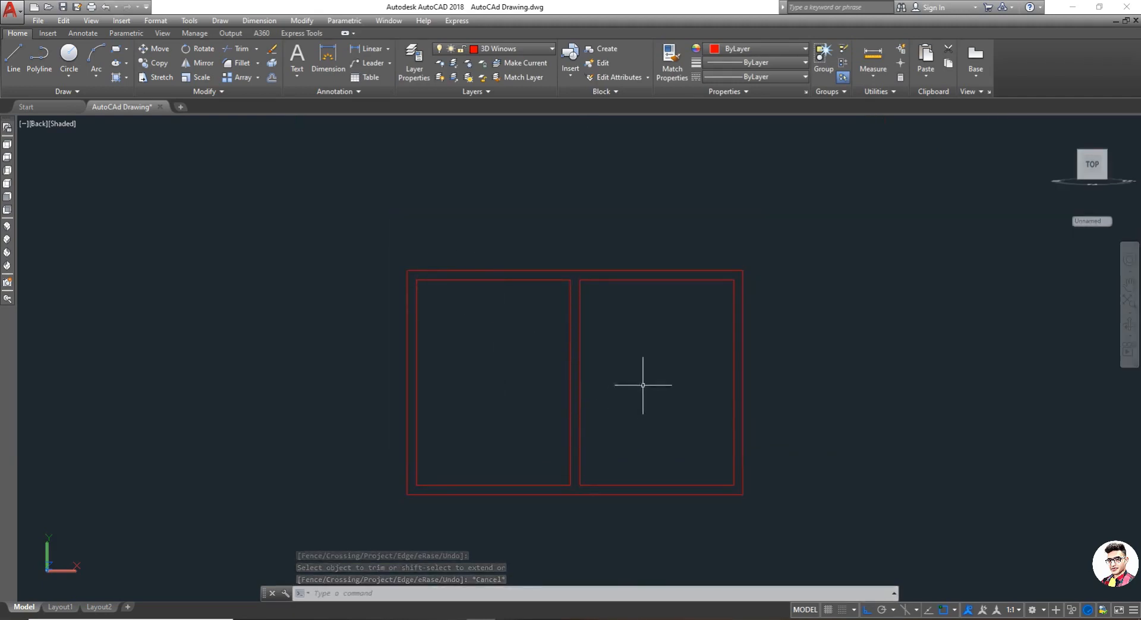
pyautogui.write('CP')
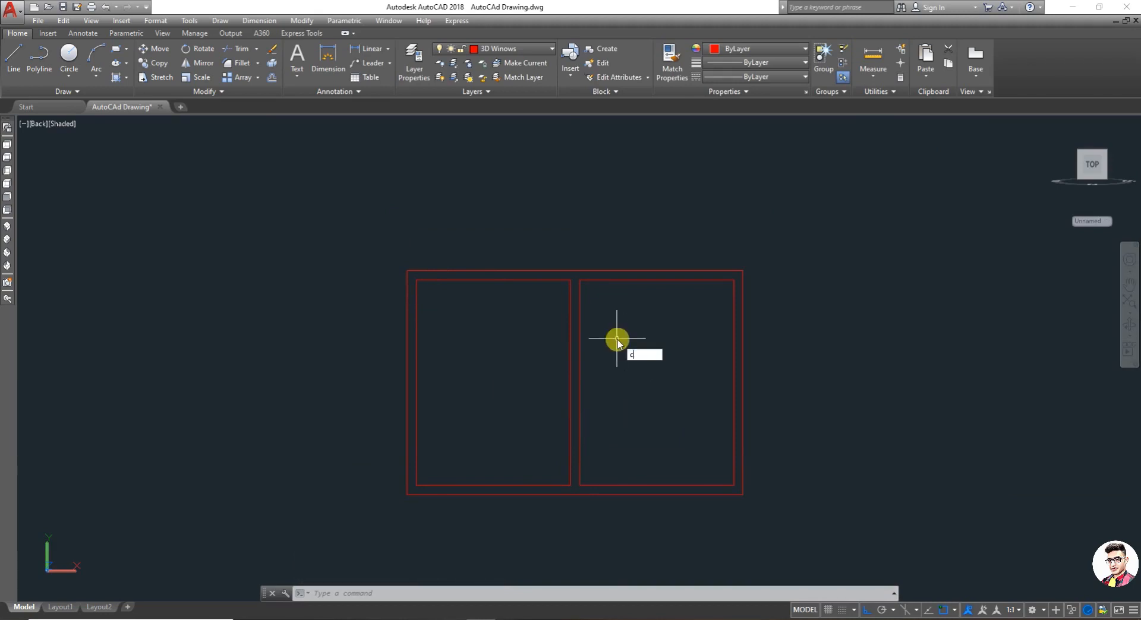
pyautogui.press('BackSpace')
pyautogui.press('BackSpace')
pyautogui.press('Escape')
pyautogui.press('Escape')
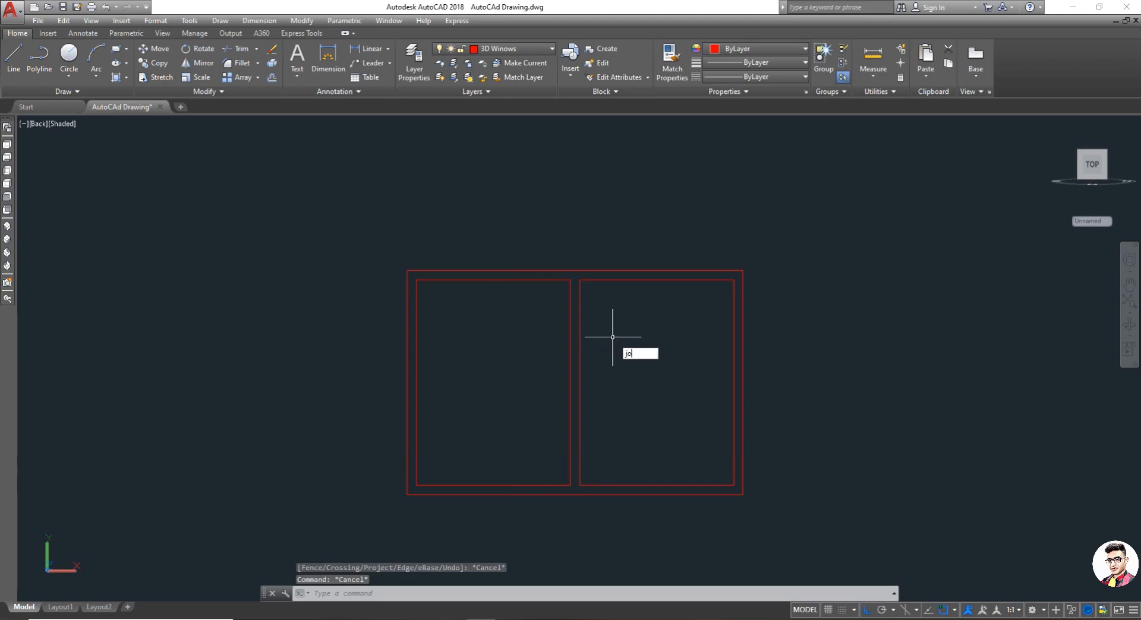
# - Join the four lines of the outer window frame into a single closed polyline
pyautogui.write('jo')
pyautogui.press('Return')
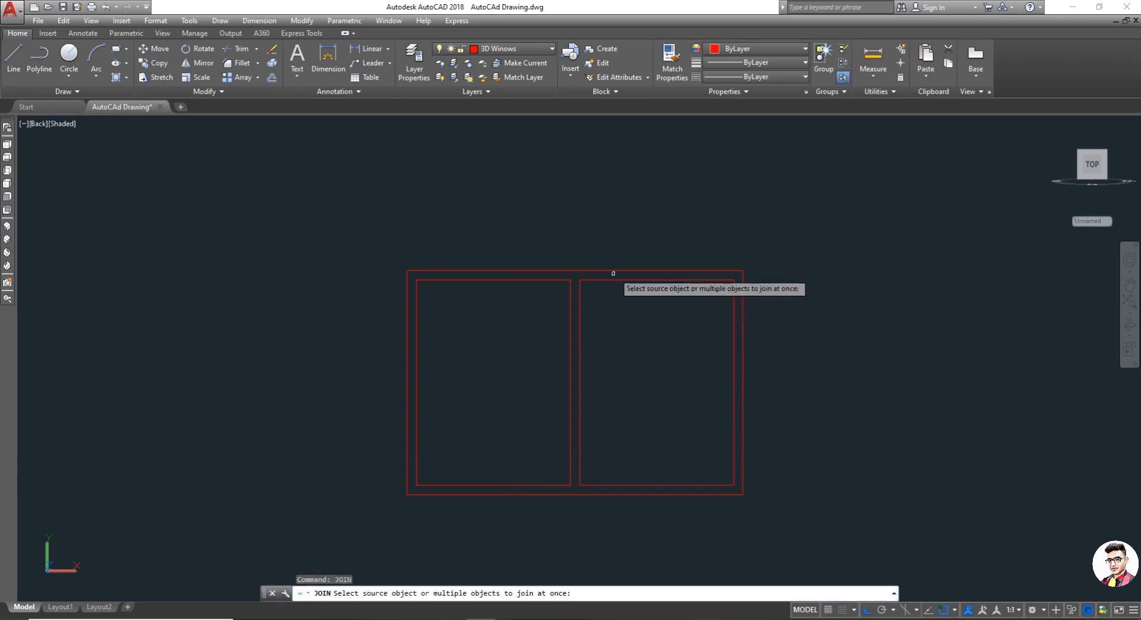
pyautogui.click(613, 272)
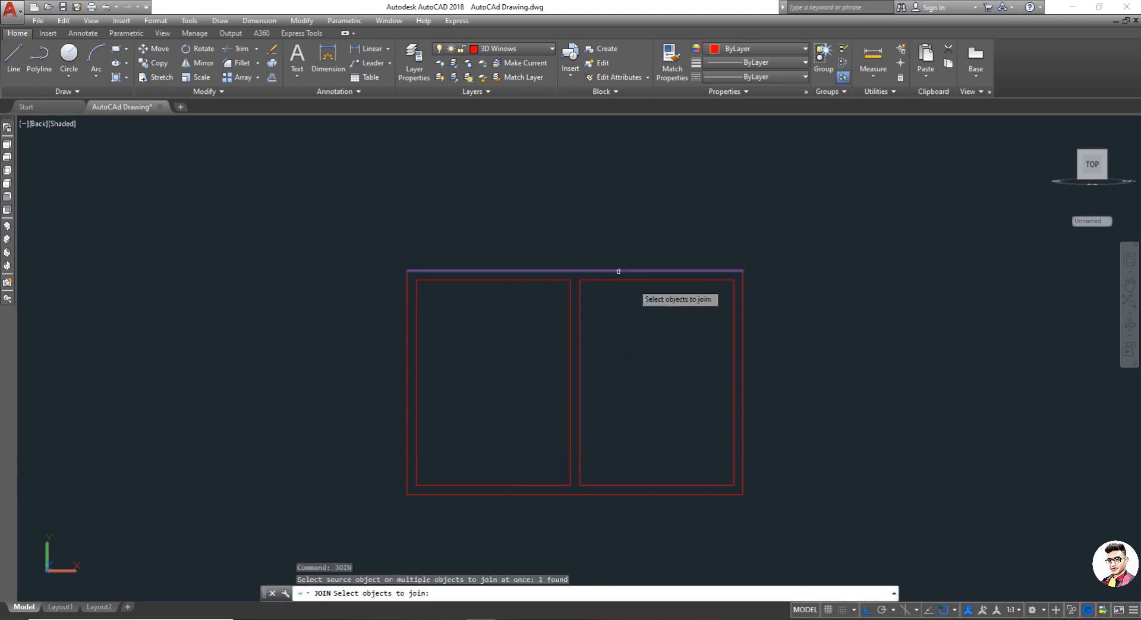
pyautogui.click(739, 367)
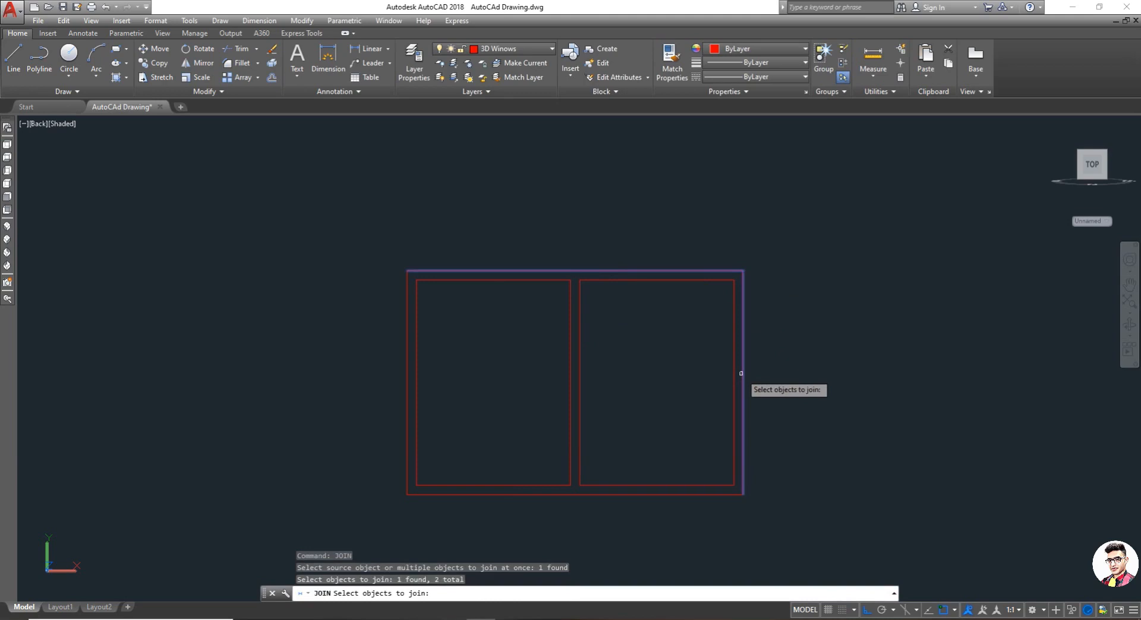
pyautogui.click(708, 496)
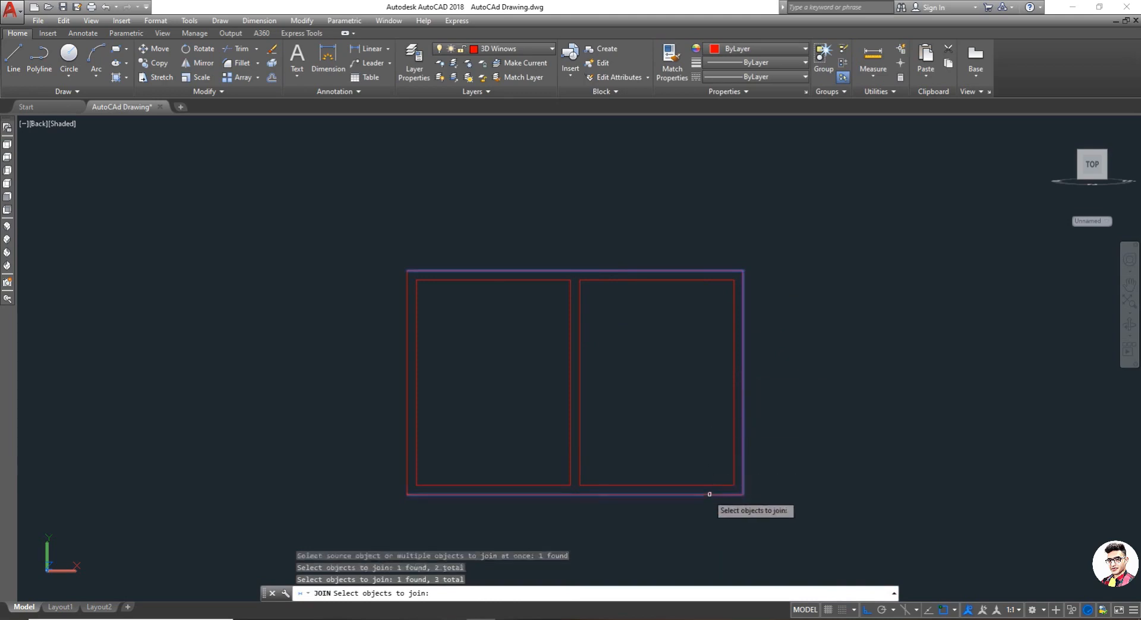
pyautogui.click(411, 409)
pyautogui.press('Return')
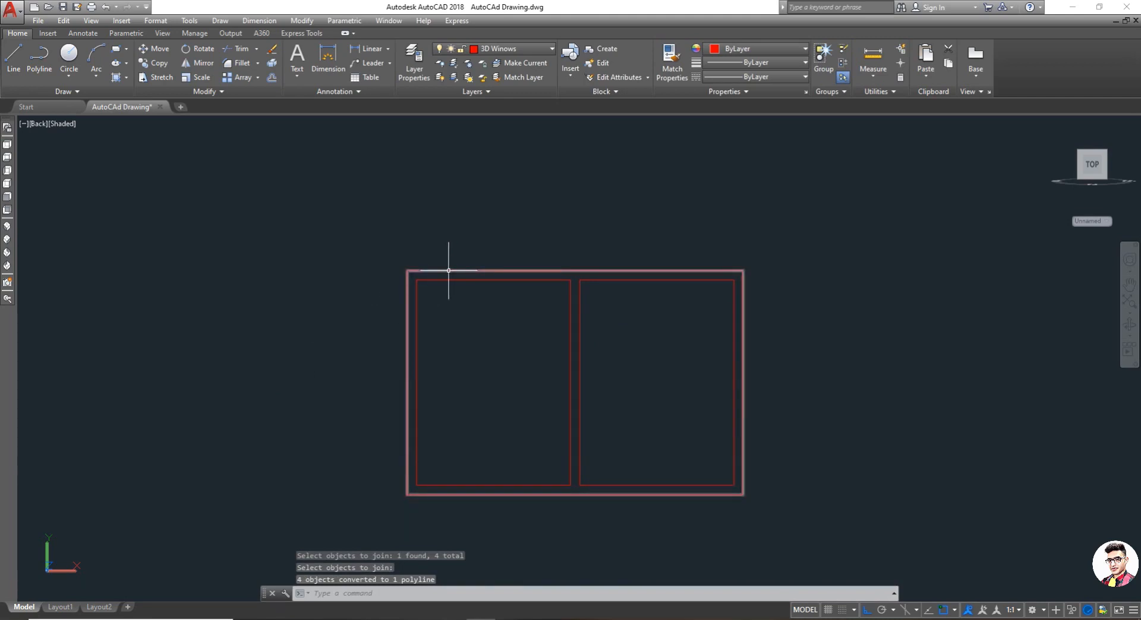
pyautogui.press('Escape')
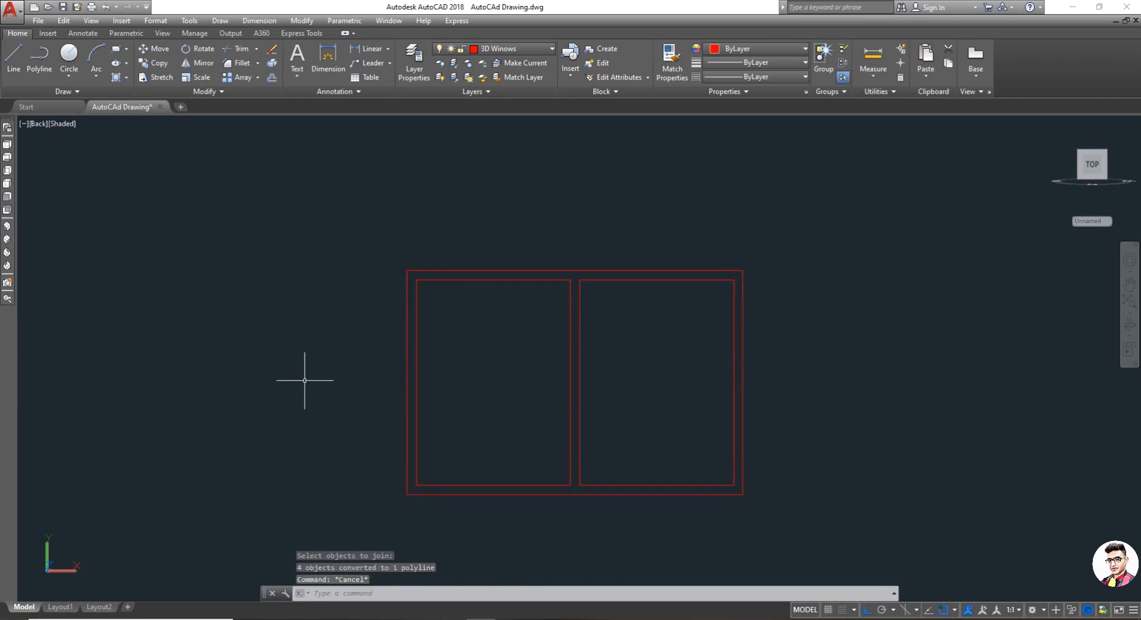
# - Join the four lines of the left pane opening into one closed polyline
pyautogui.press('Return')
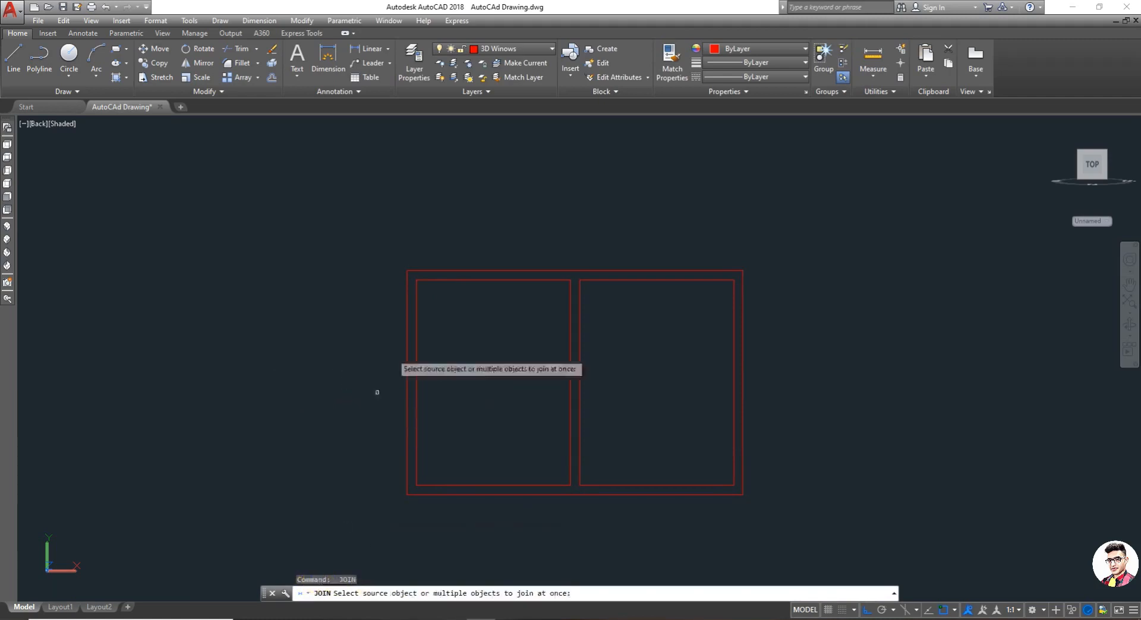
pyautogui.click(414, 275)
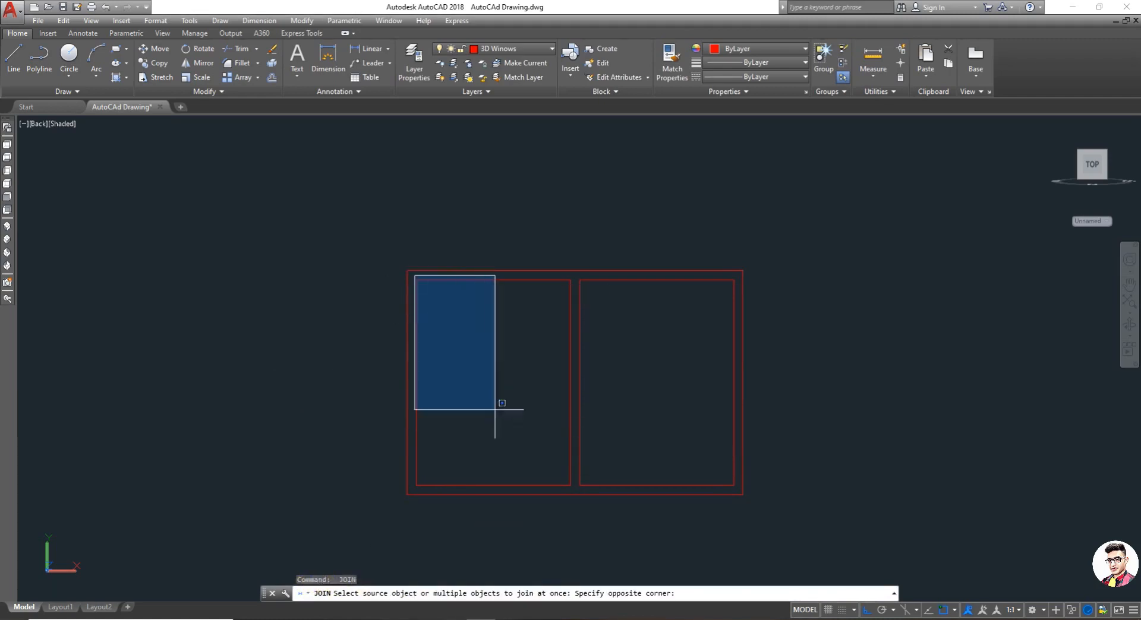
pyautogui.click(575, 489)
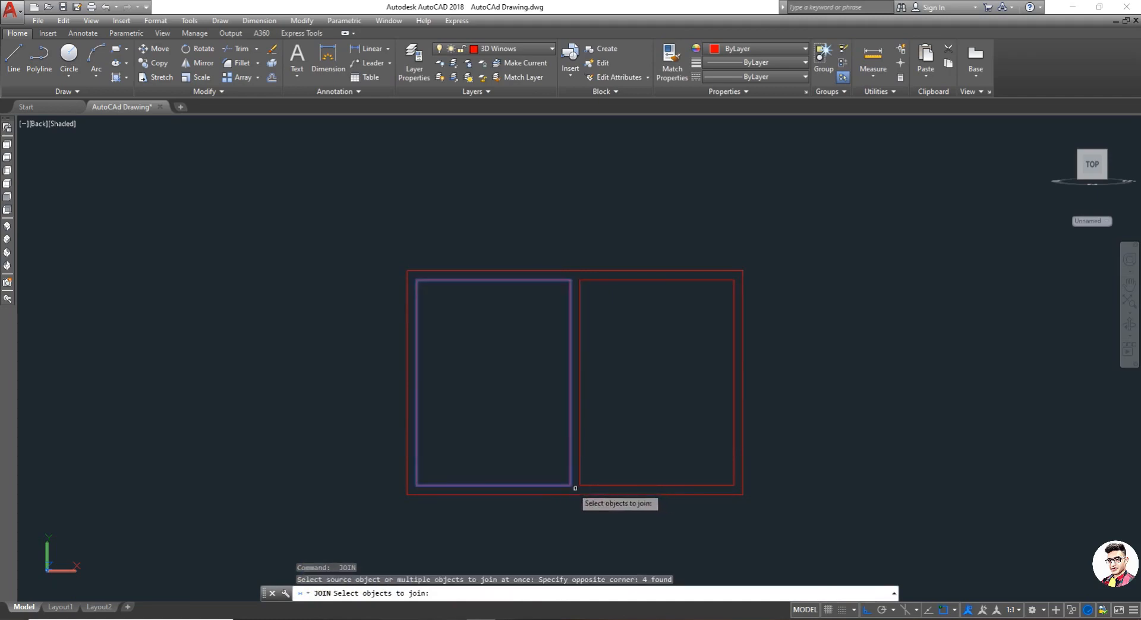
pyautogui.press('Return')
# - Join the four lines of the right pane opening into one closed polyline
pyautogui.press('Return')
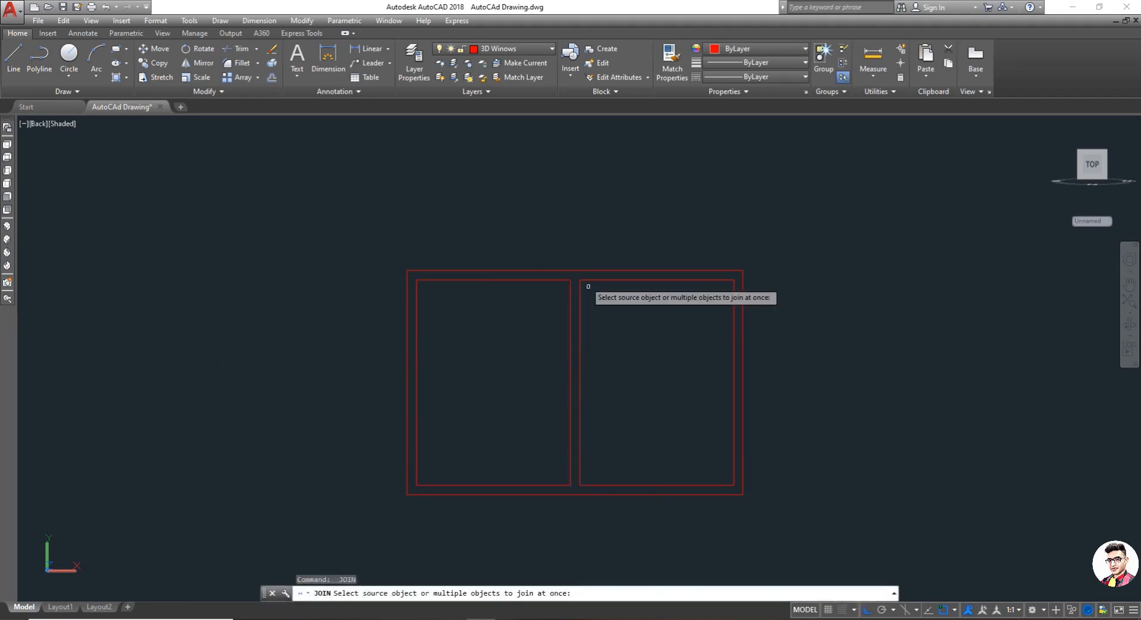
pyautogui.click(577, 275)
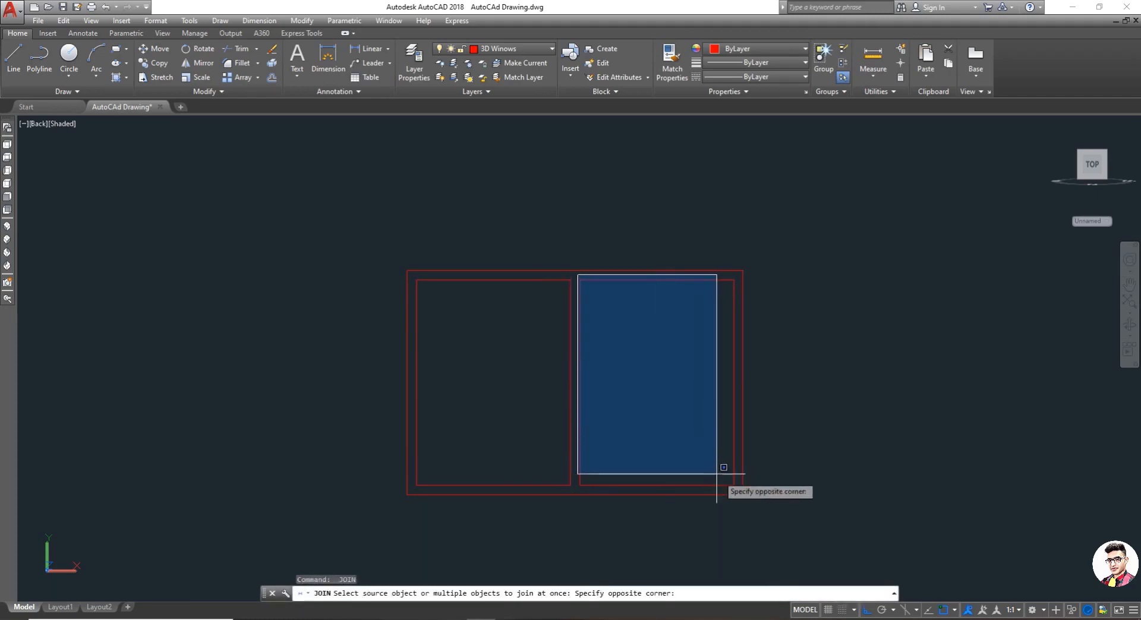
pyautogui.click(740, 493)
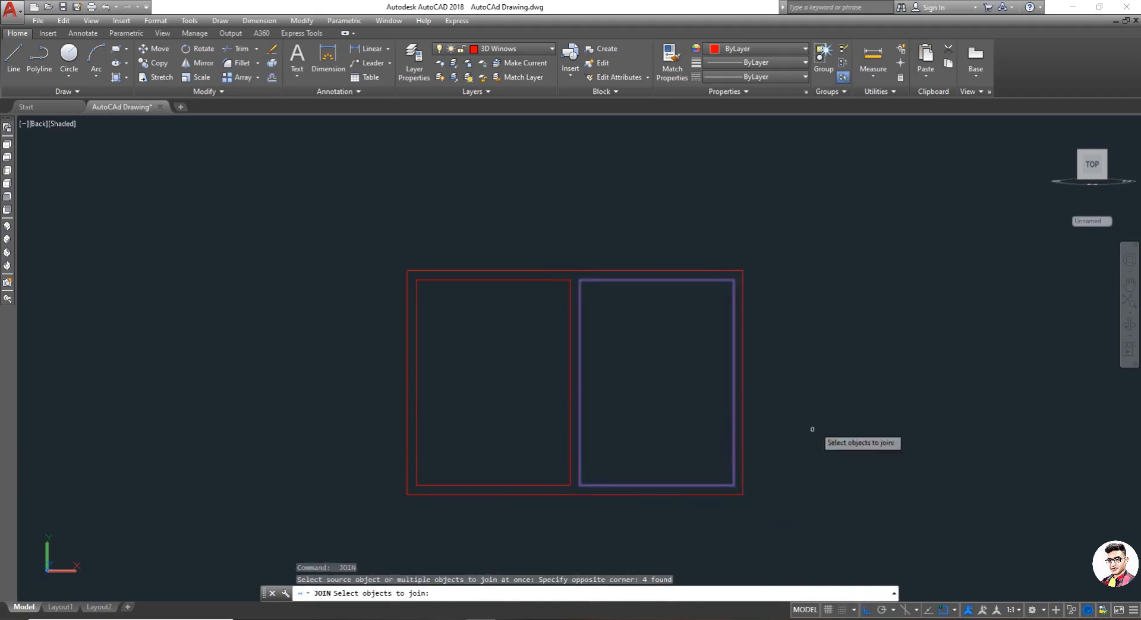
pyautogui.press('Return')
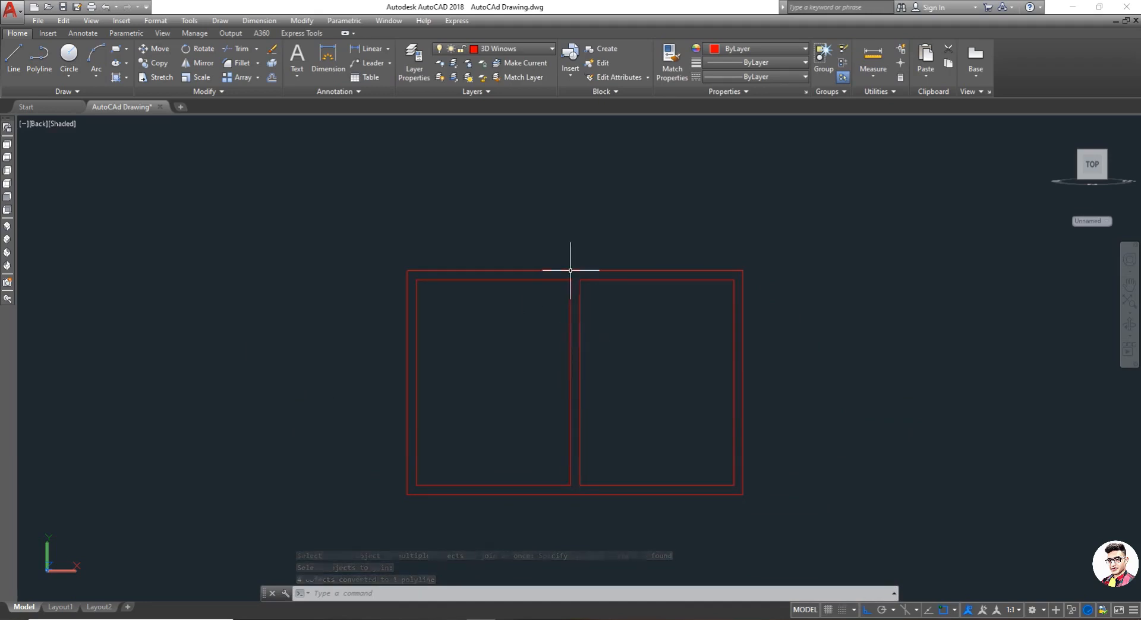
pyautogui.press('Escape')
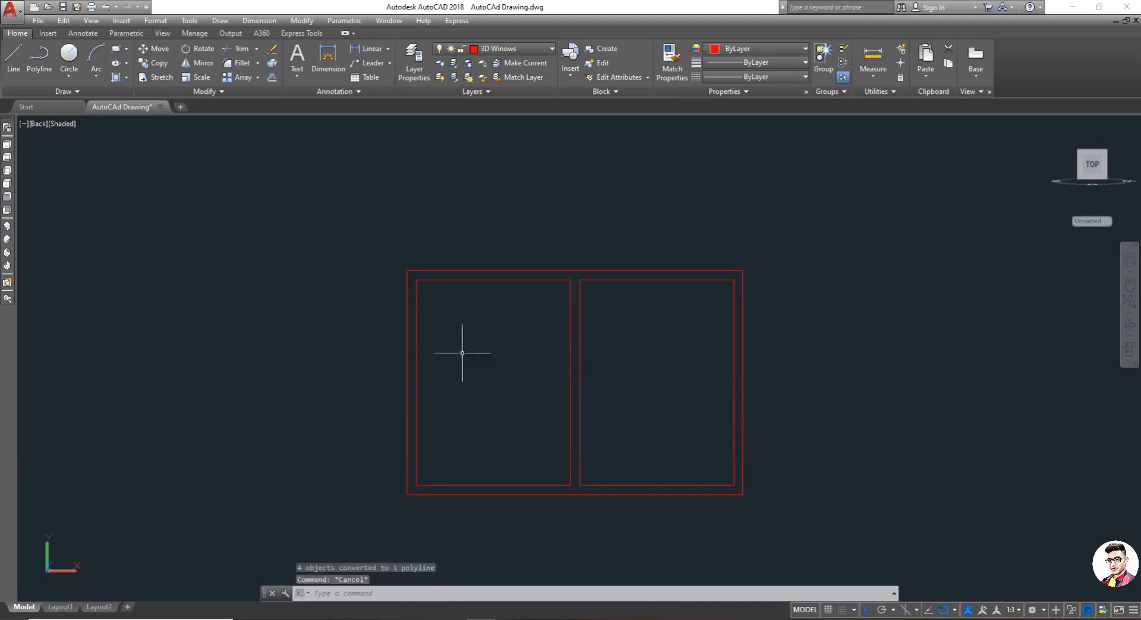
# - Copy both pane polylines 10' horizontally to the left of the window frame, using the left pane's lower-left corner as base point
pyautogui.write('co')
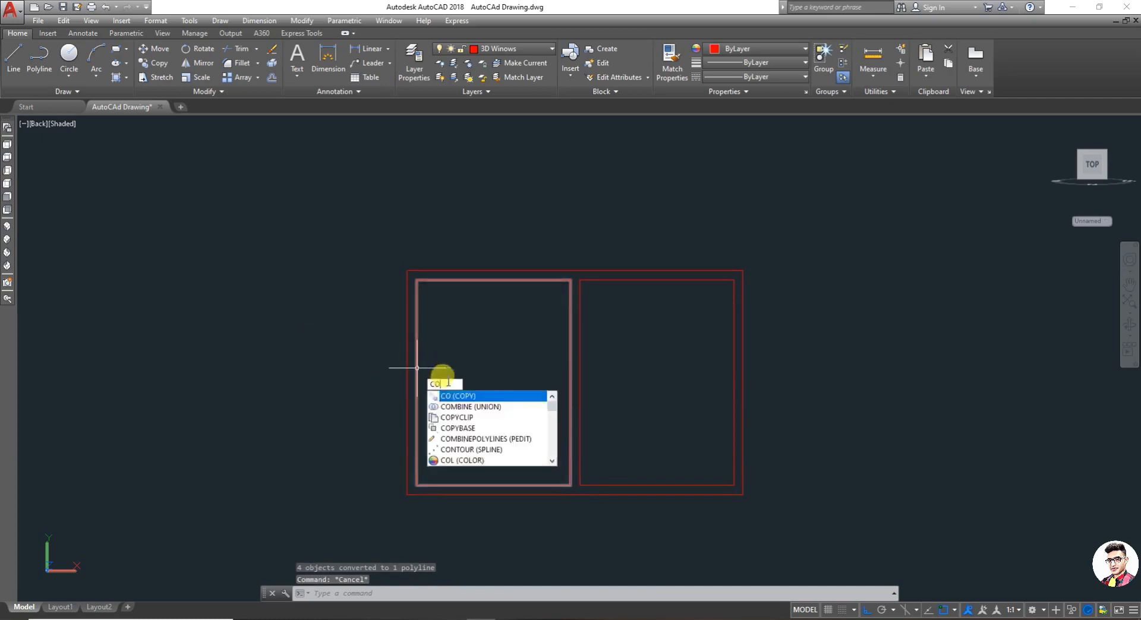
pyautogui.press('Return')
pyautogui.click(604, 407)
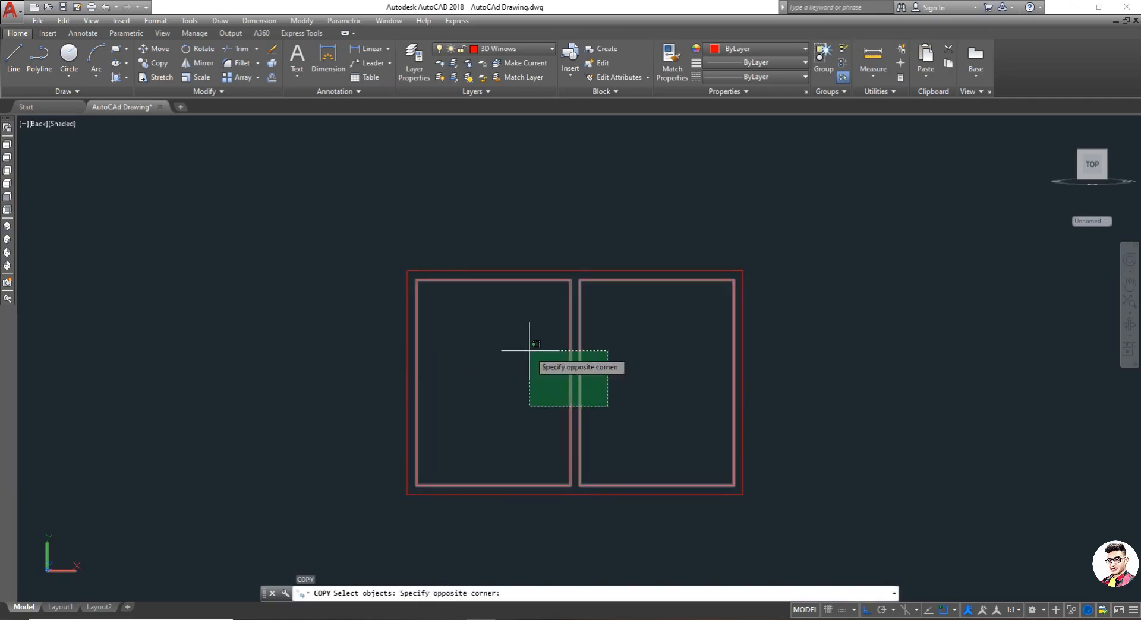
pyautogui.click(524, 348)
pyautogui.press('Return')
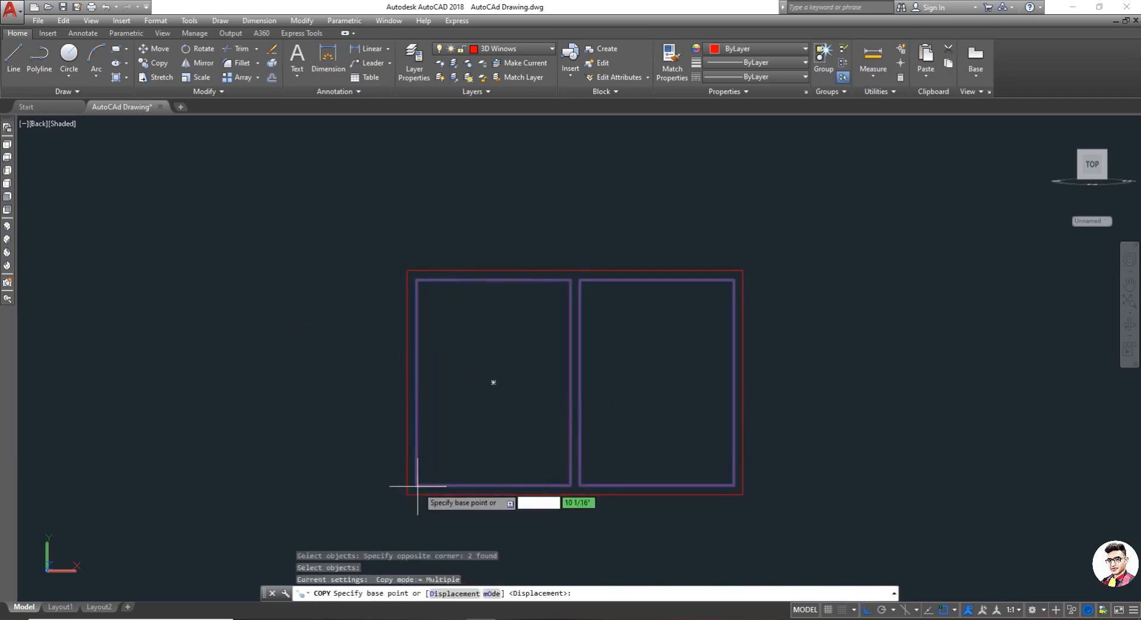
pyautogui.click(416, 486)
pyautogui.scroll(-4, 100, 453)
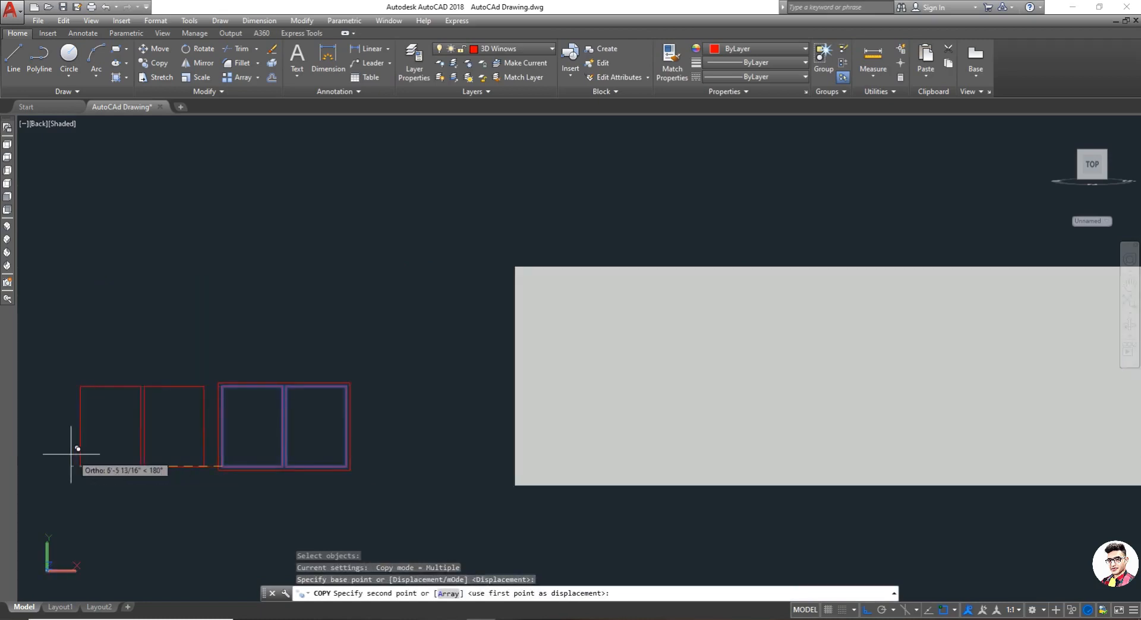
pyautogui.scroll(3, 46, 454)
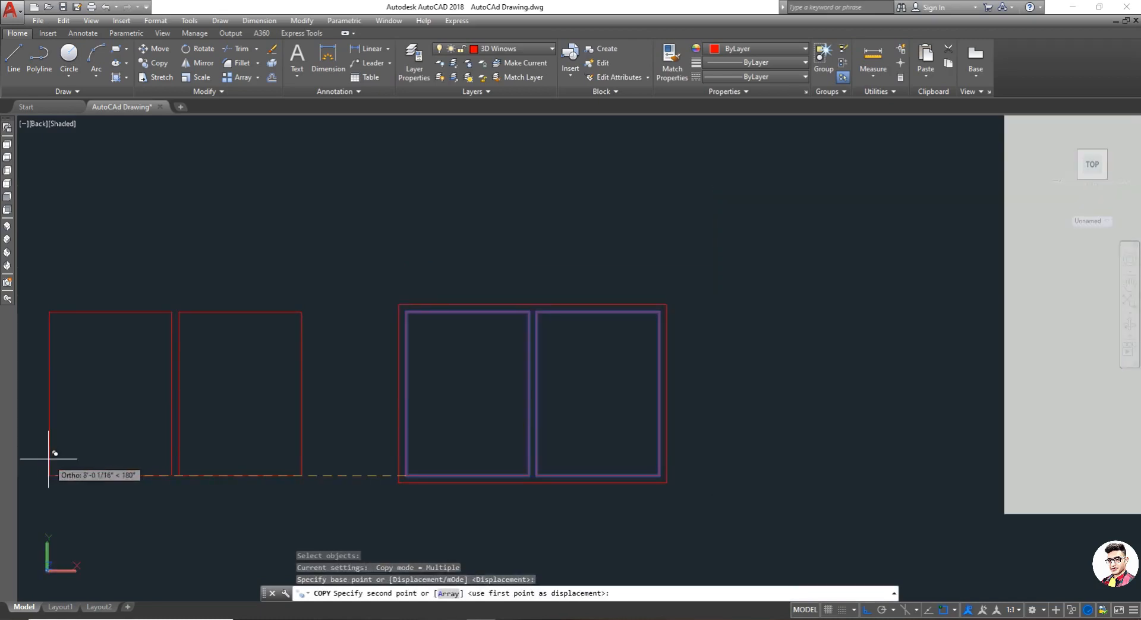
pyautogui.write('10')
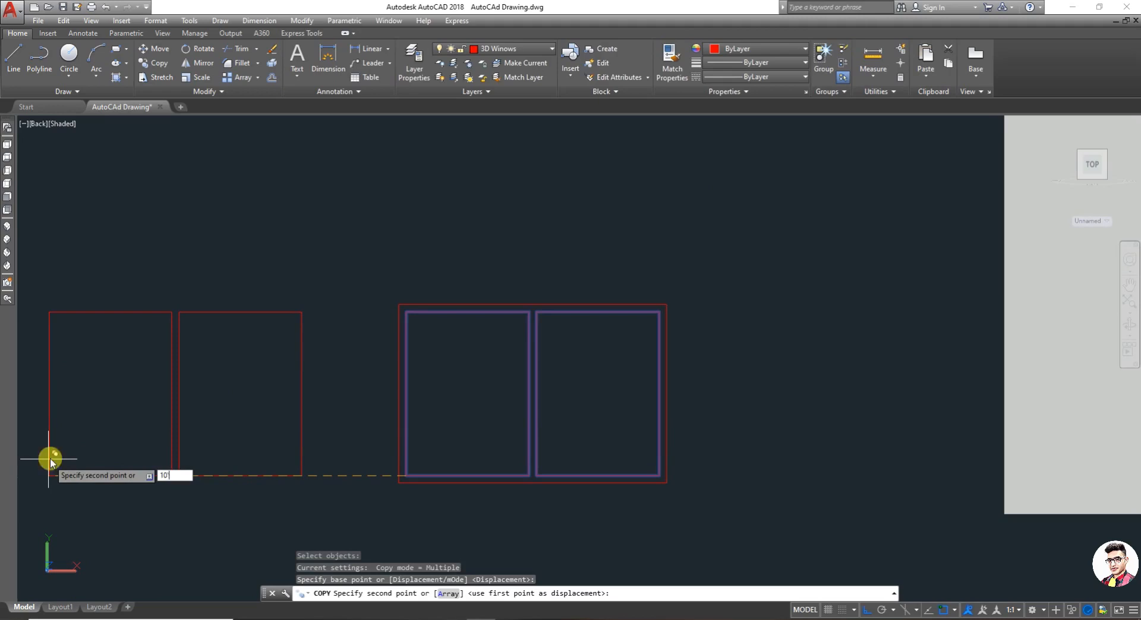
pyautogui.write("'")
pyautogui.press('Return')
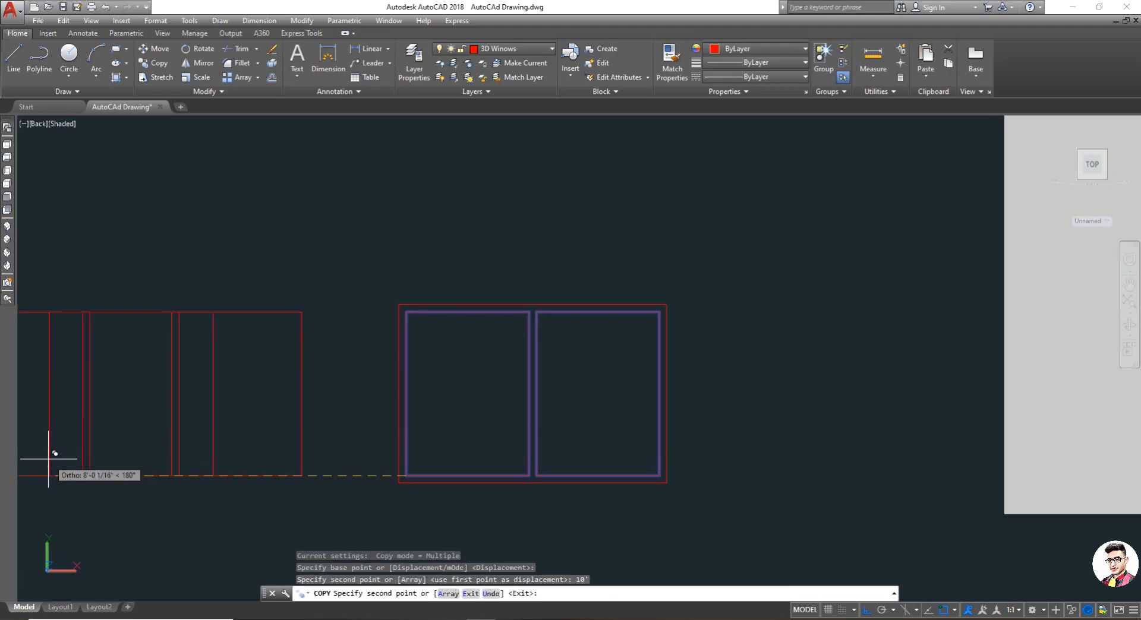
pyautogui.press('Escape')
pyautogui.scroll(-2, 157, 517)
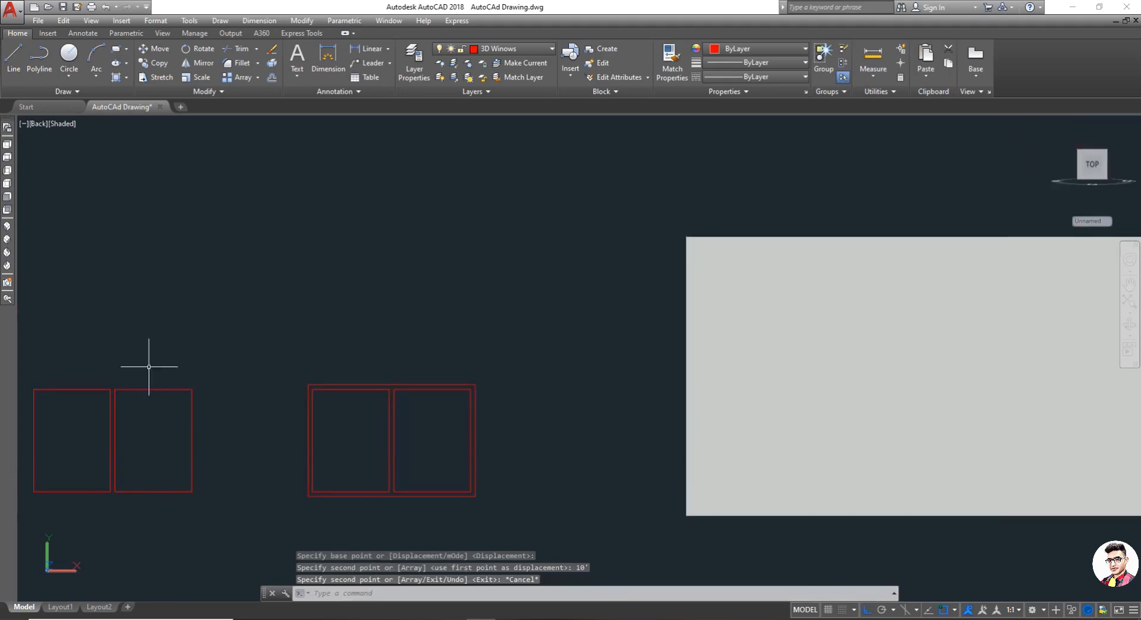
pyautogui.scroll(-2, 187, 401)
pyautogui.scroll(5, 56, 453)
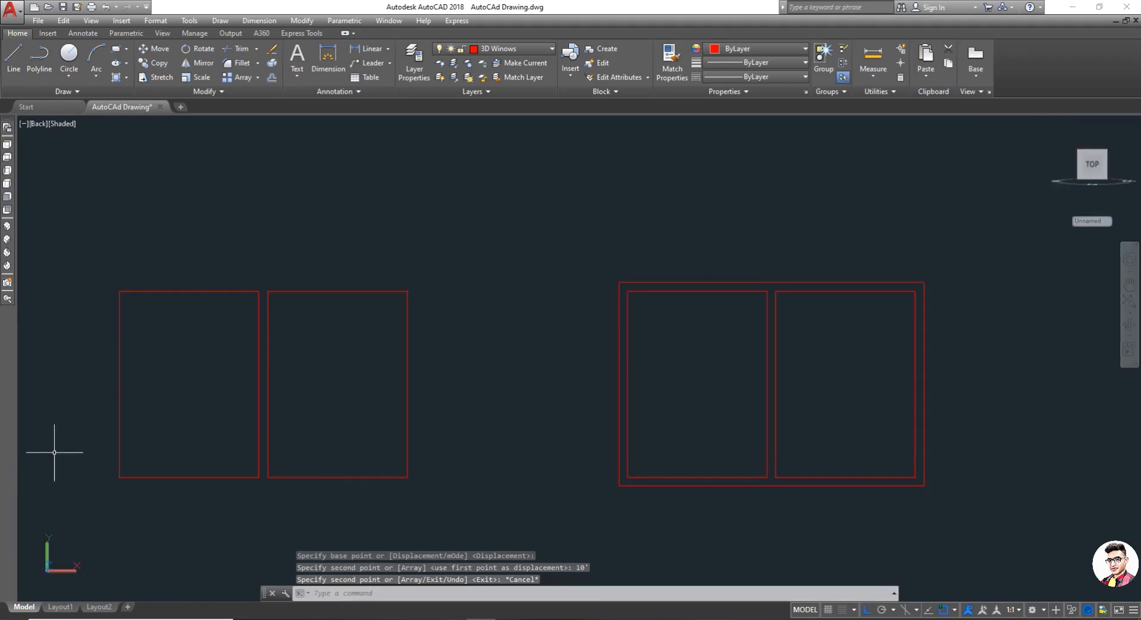
pyautogui.write('EX')
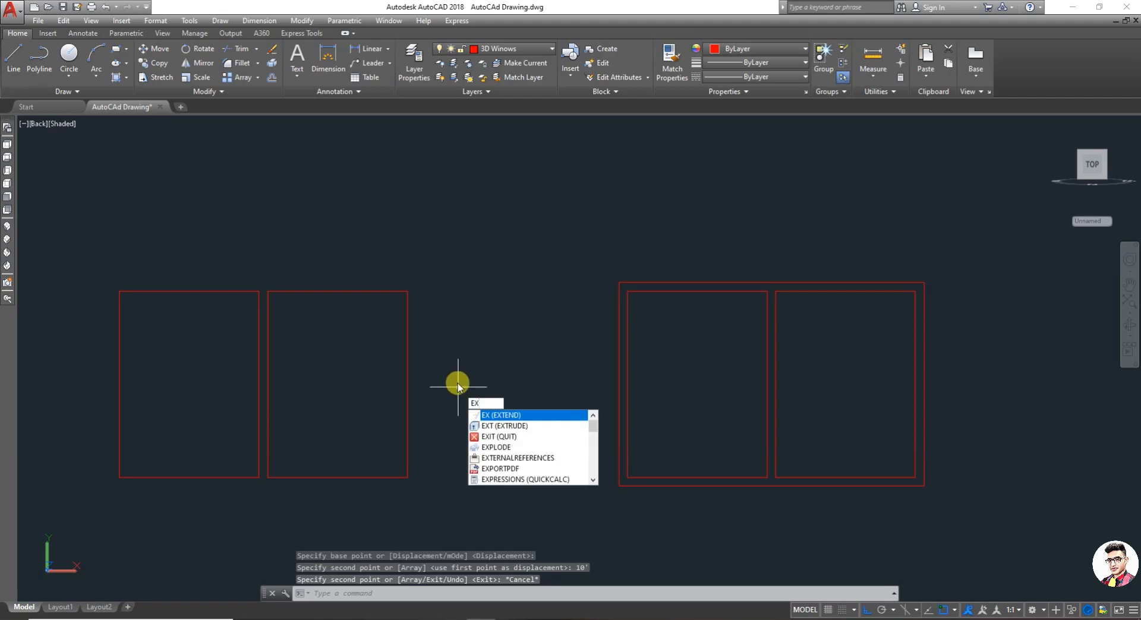
pyautogui.press('Return')
pyautogui.click(539, 224)
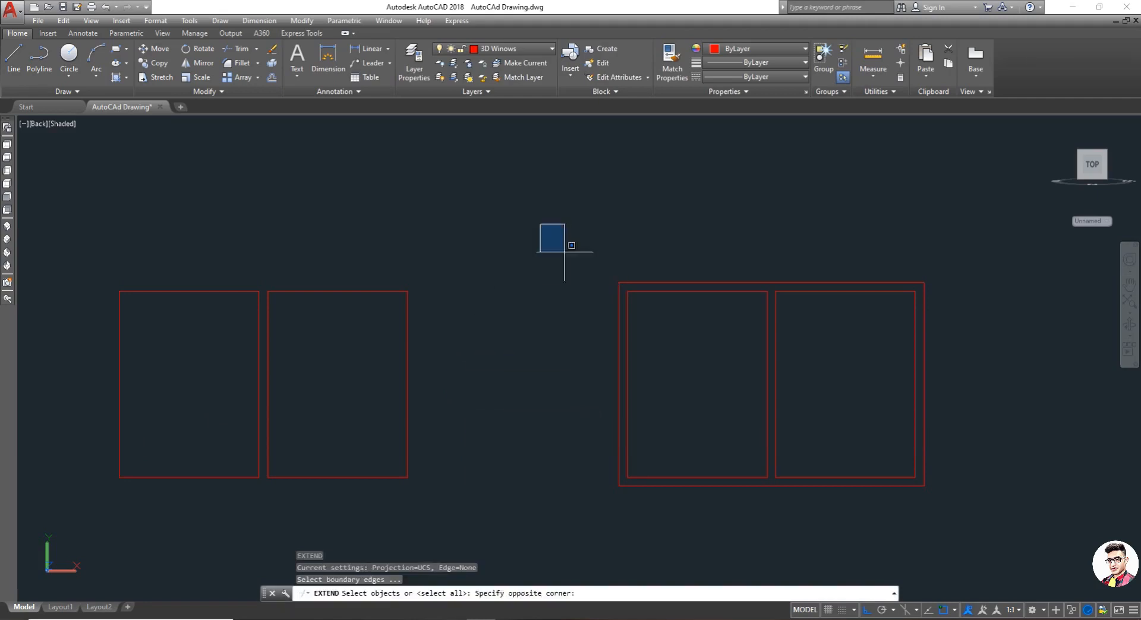
pyautogui.click(1013, 559)
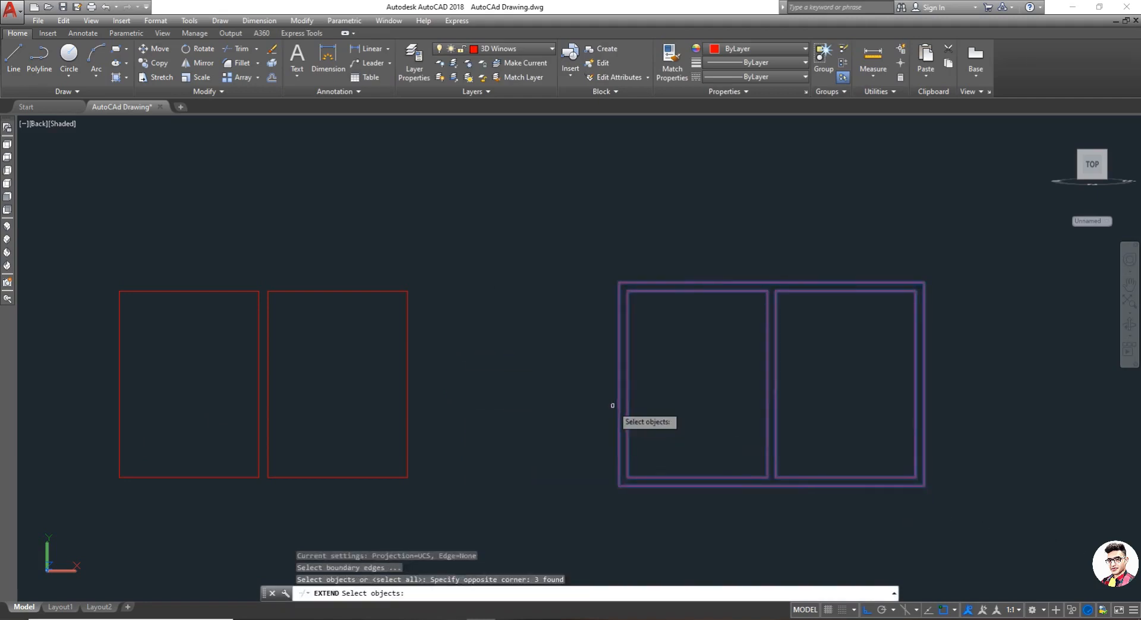
pyautogui.press('Return')
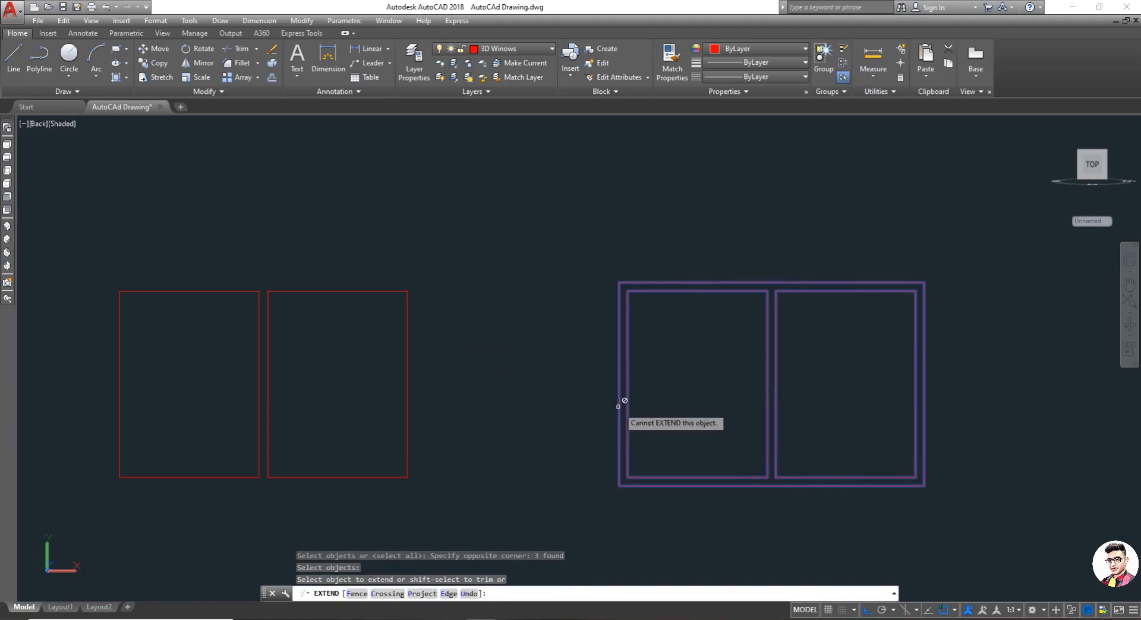
pyautogui.rightClick(618, 407)
pyautogui.click(645, 415)
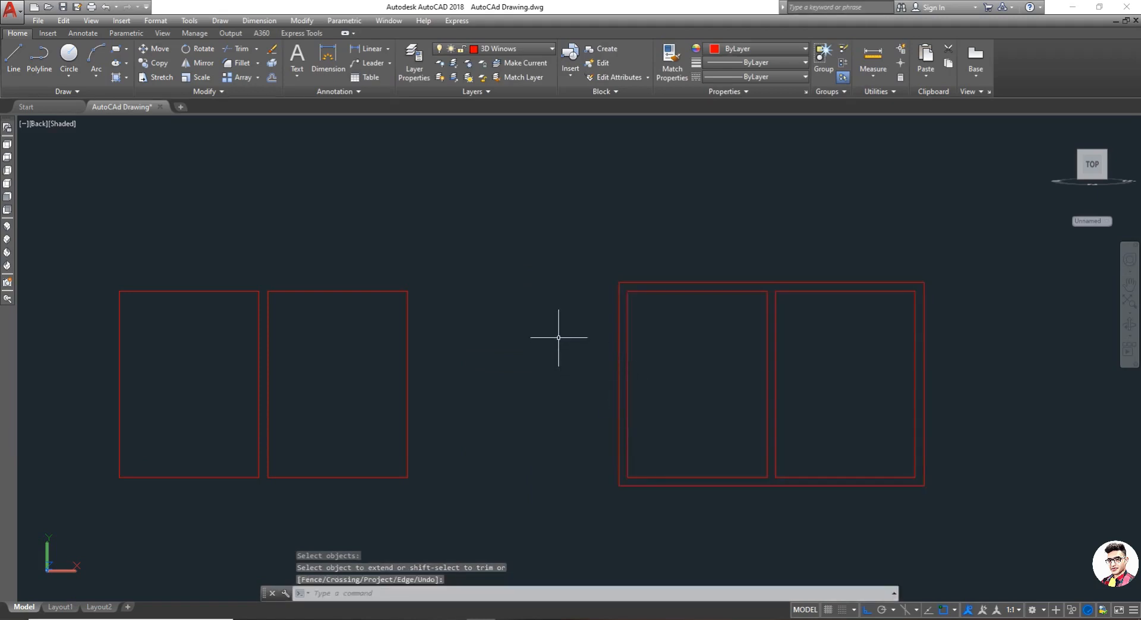
pyautogui.press('Escape')
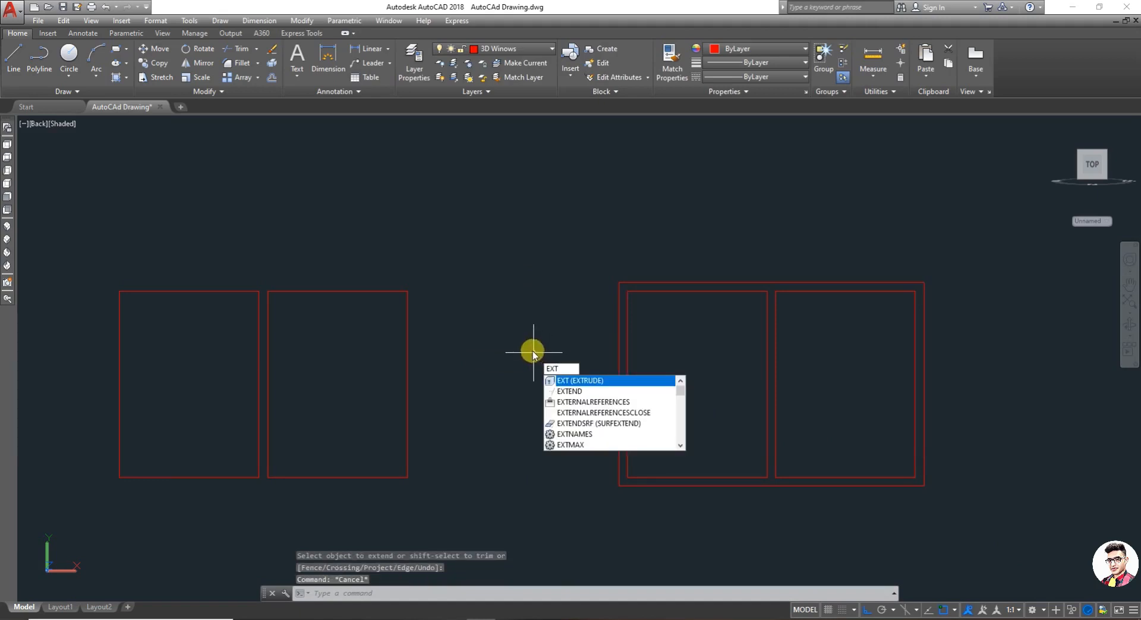
# - Extrude the outer window frame polyline and both pane opening polylines inside it by 2"
pyautogui.press('Return')
pyautogui.click(563, 249)
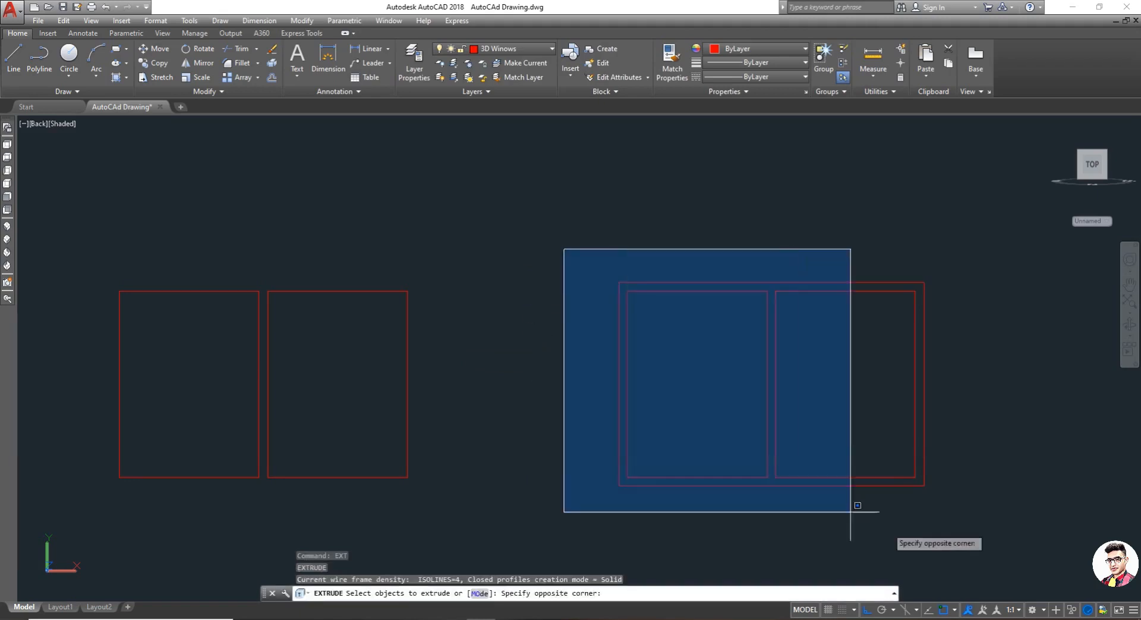
pyautogui.click(967, 519)
pyautogui.rightClick(655, 483)
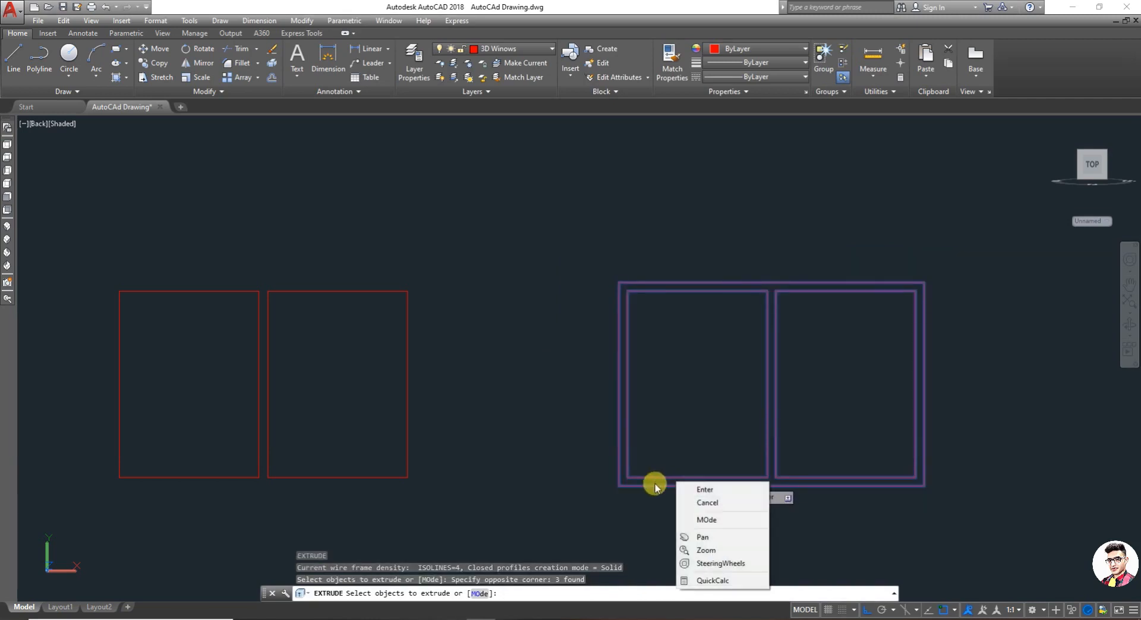
pyautogui.click(712, 490)
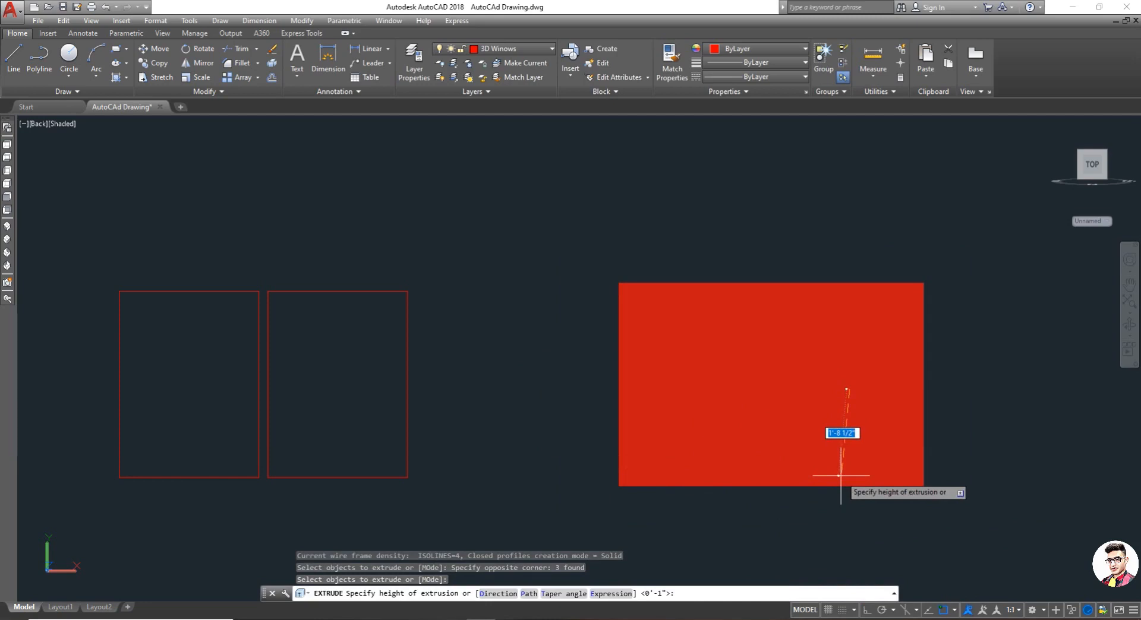
pyautogui.write('3')
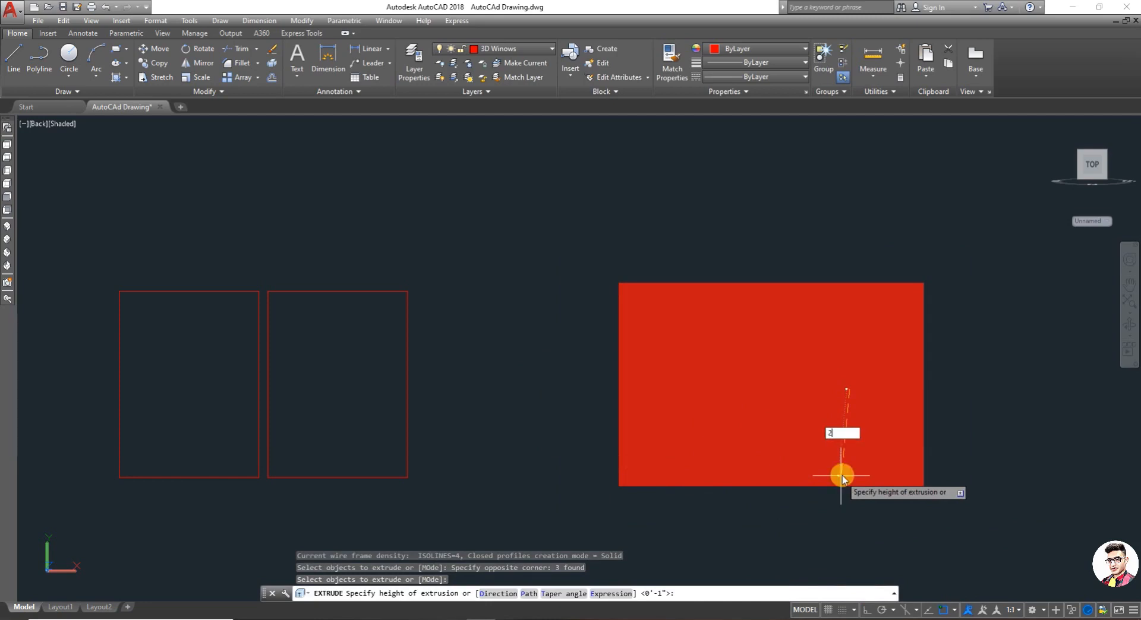
pyautogui.press('Return')
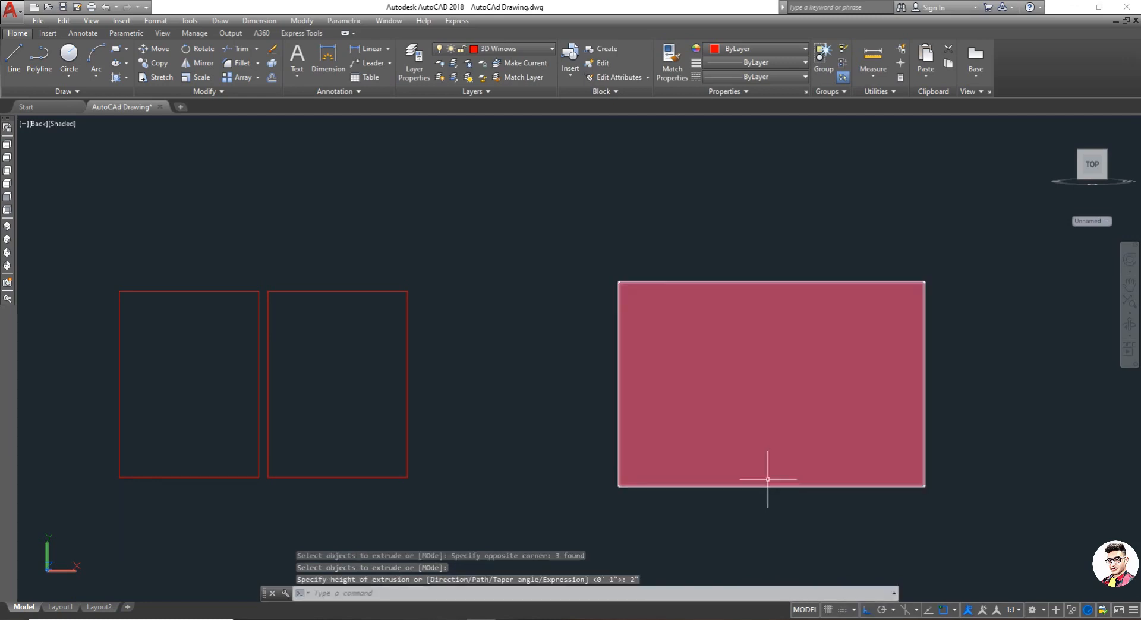
pyautogui.press('Escape')
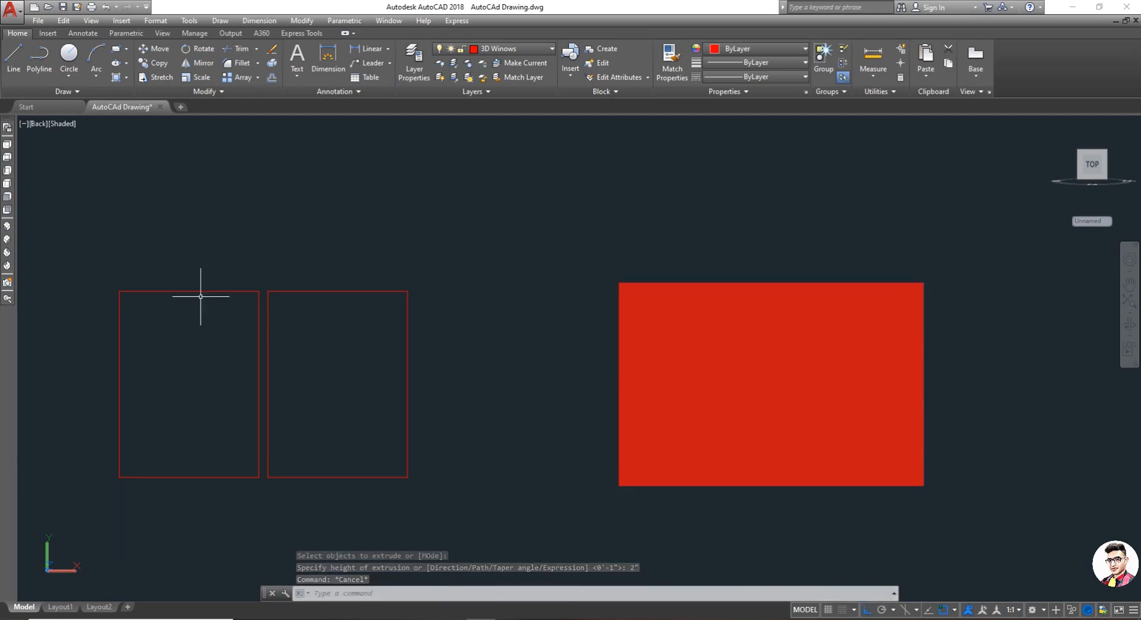
pyautogui.write('l')
pyautogui.press('Return')
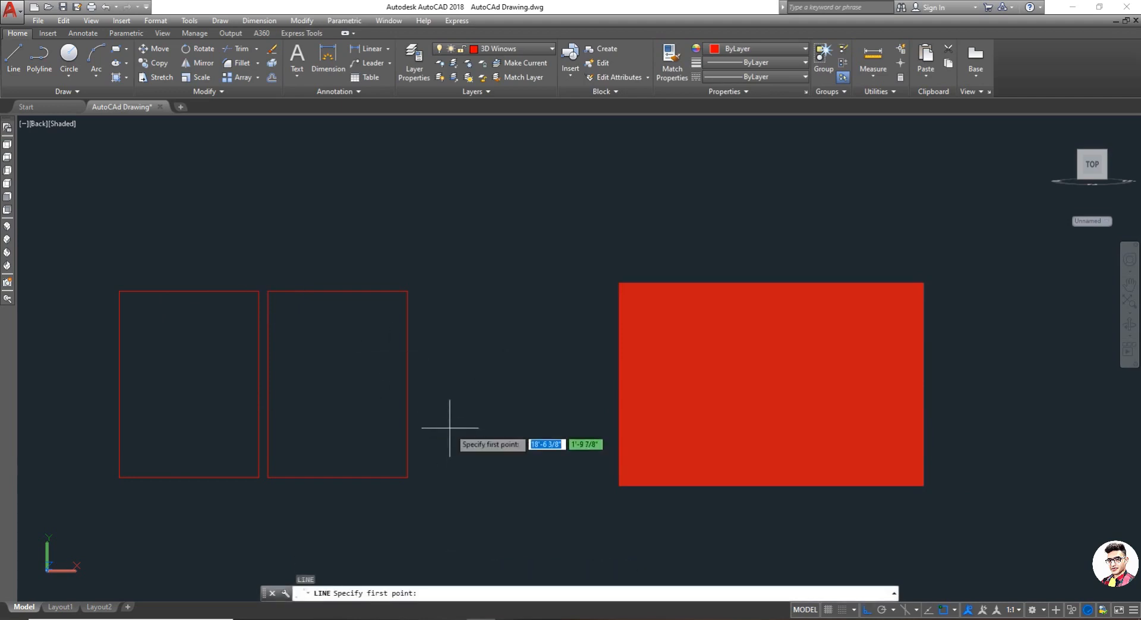
pyautogui.press('Escape')
# - Create a layer named Glass with color 50 and make it the current layer
pyautogui.write('la')
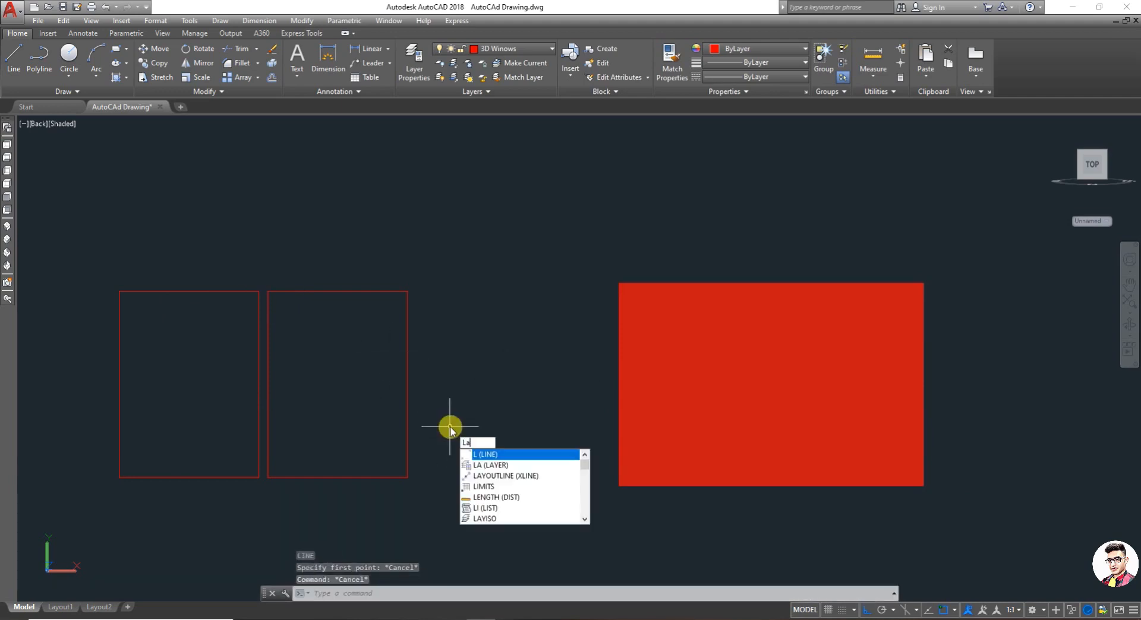
pyautogui.press('Return')
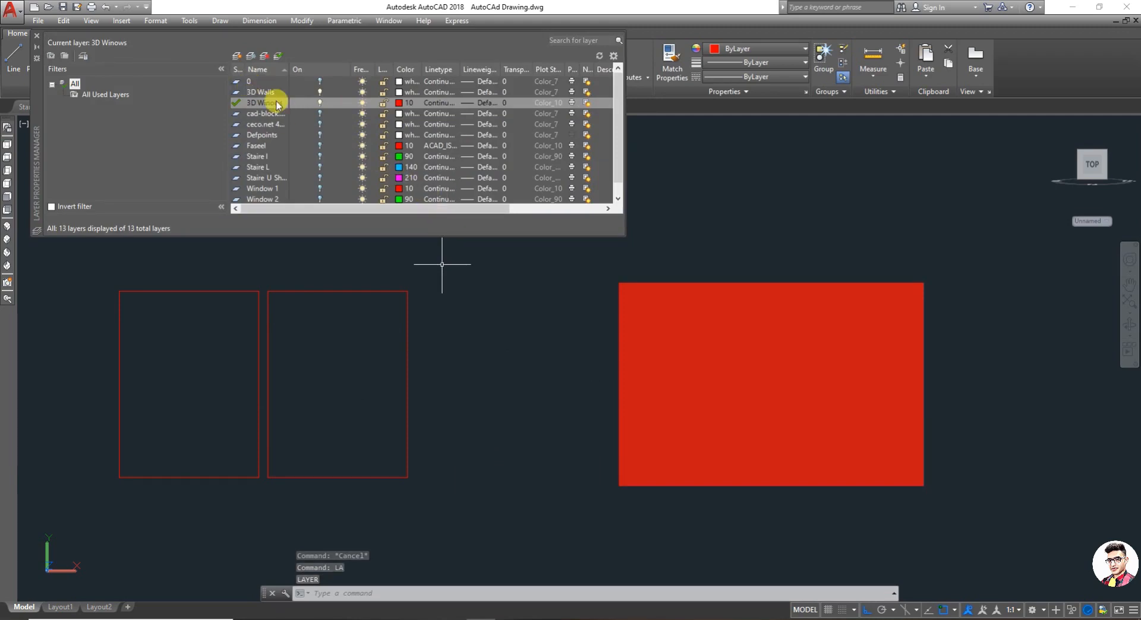
pyautogui.click(238, 56)
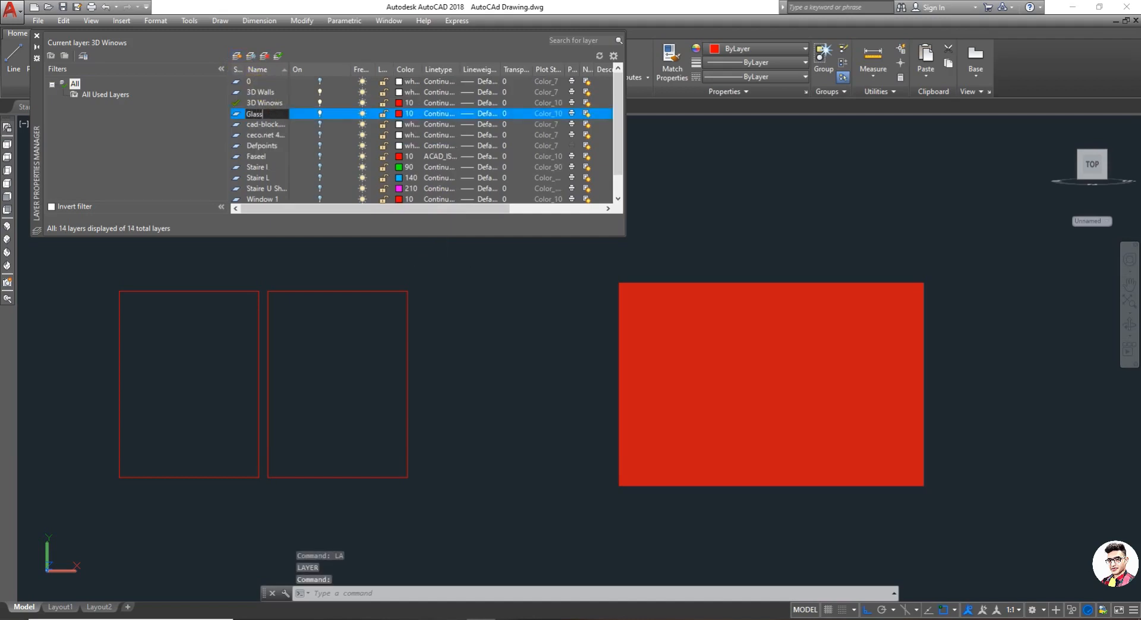
pyautogui.click(398, 114)
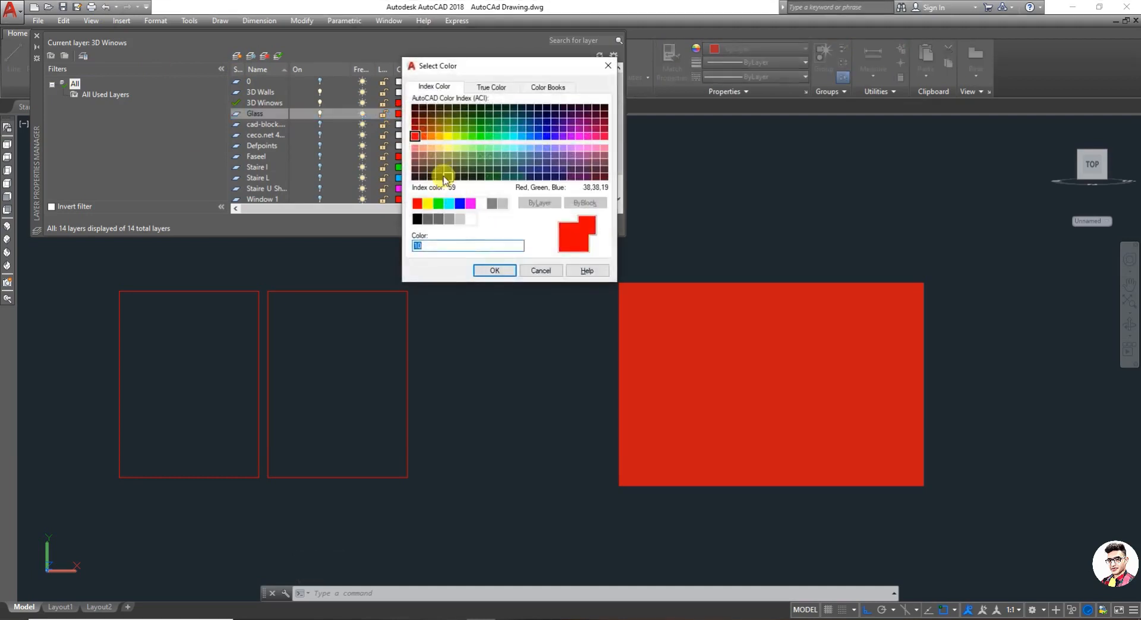
pyautogui.click(446, 136)
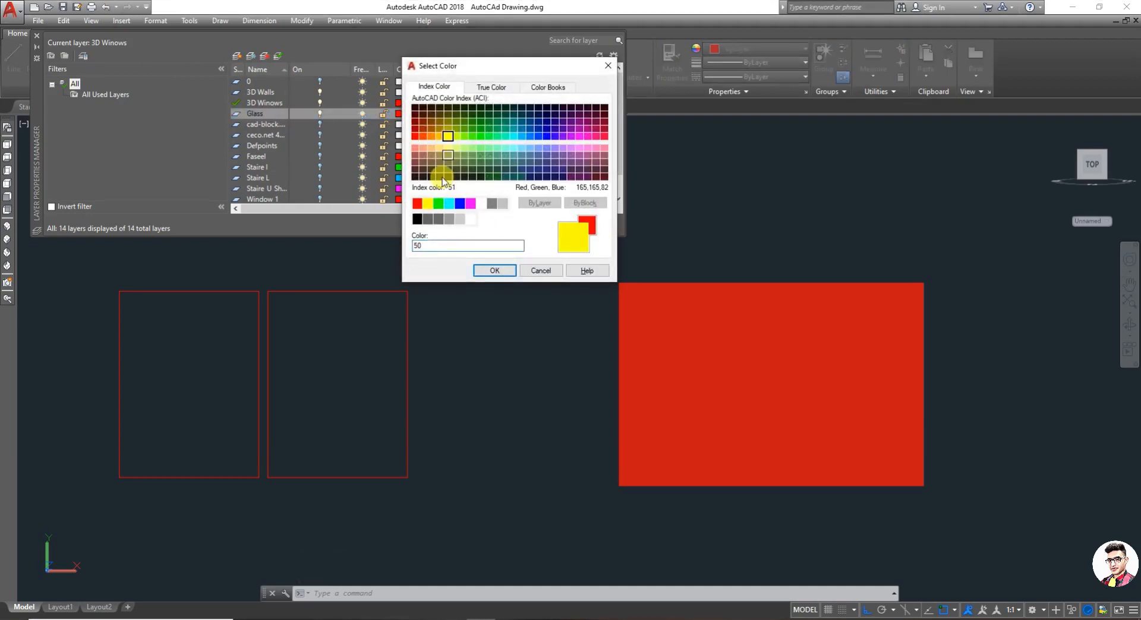
pyautogui.click(496, 272)
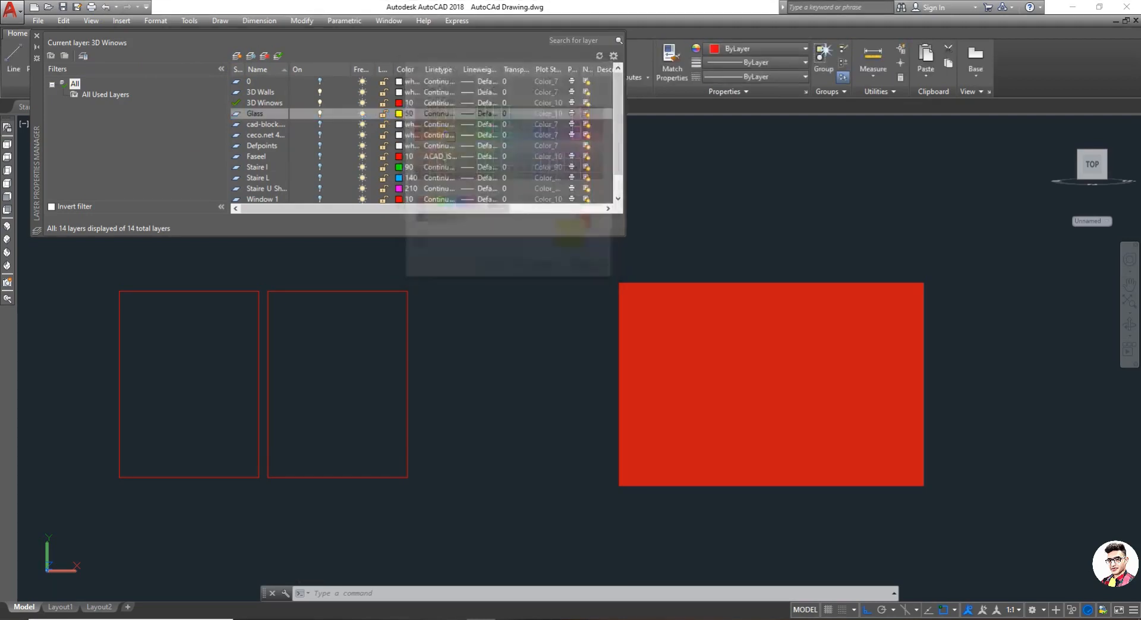
pyautogui.click(277, 57)
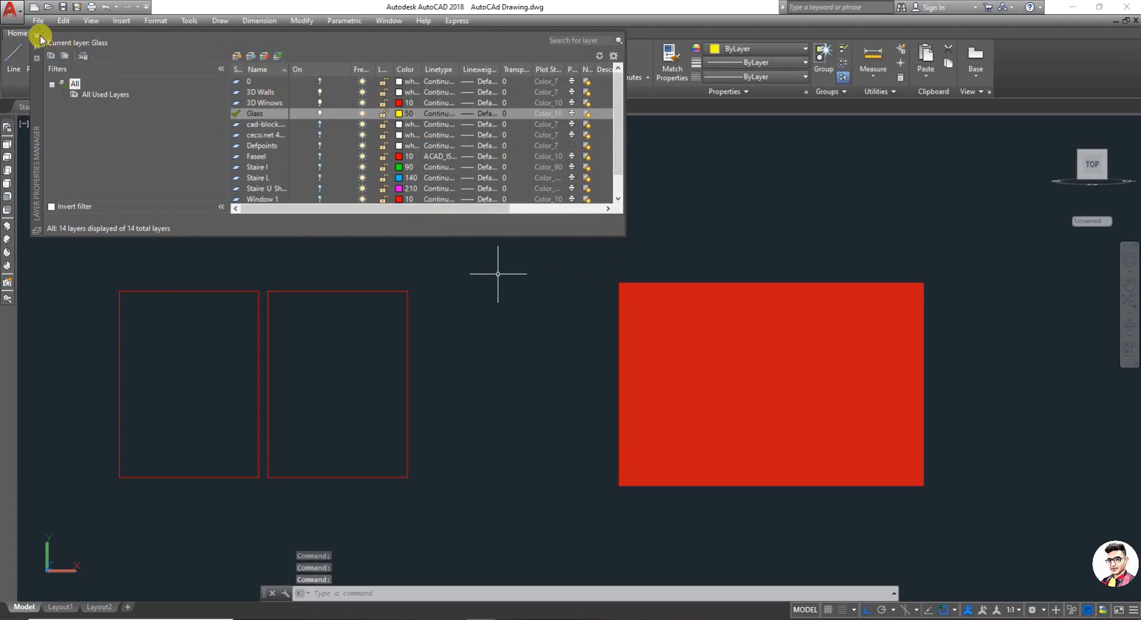
pyautogui.click(38, 36)
# - Extrude the two copied pane polylines by 0.5" as glass panels on the Glass layer
pyautogui.click(81, 266)
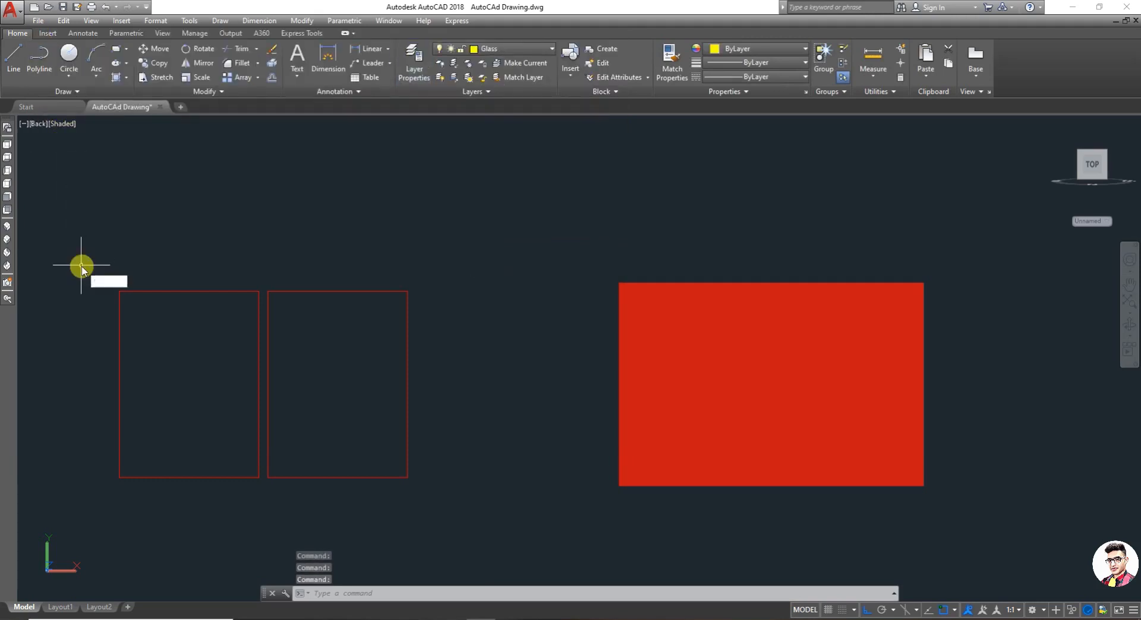
pyautogui.write('ext')
pyautogui.press('Return')
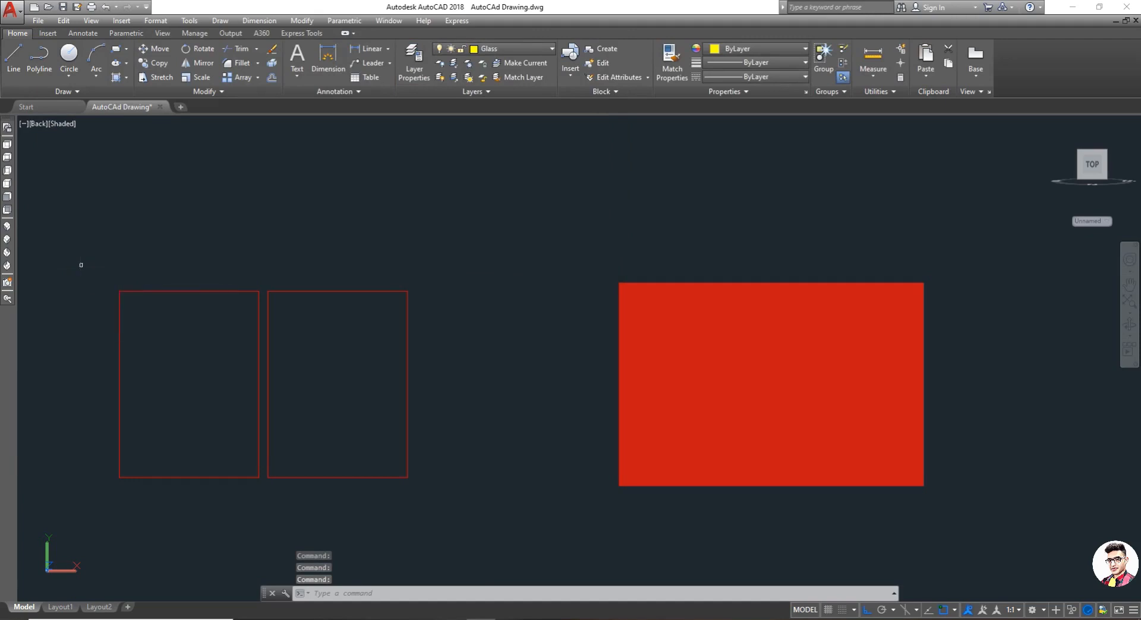
pyautogui.click(86, 263)
pyautogui.click(544, 528)
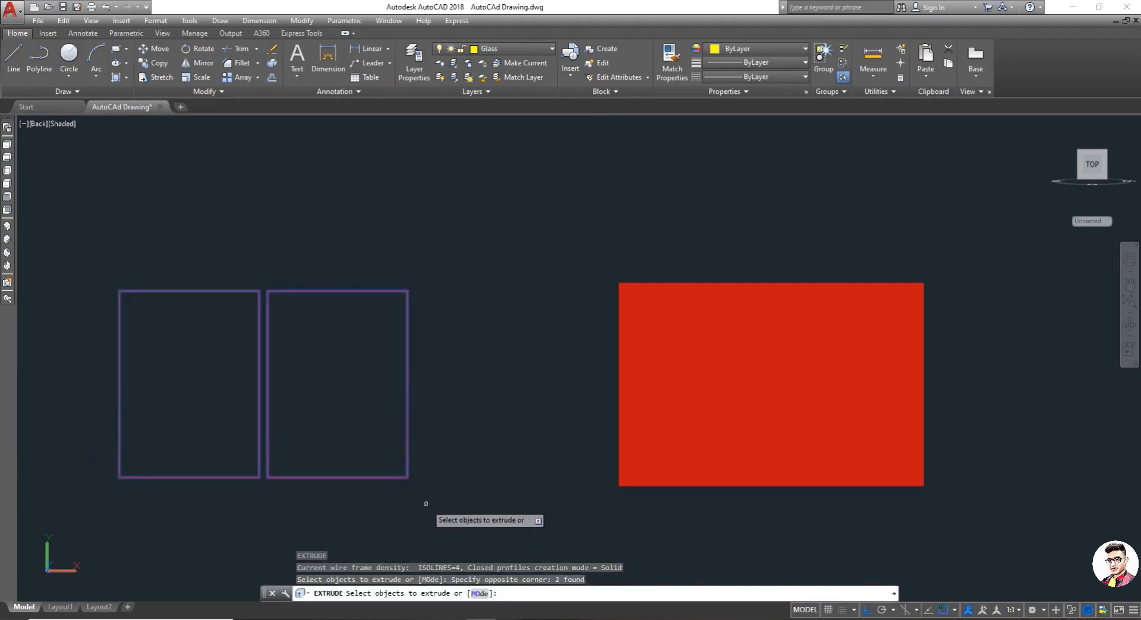
pyautogui.rightClick(418, 483)
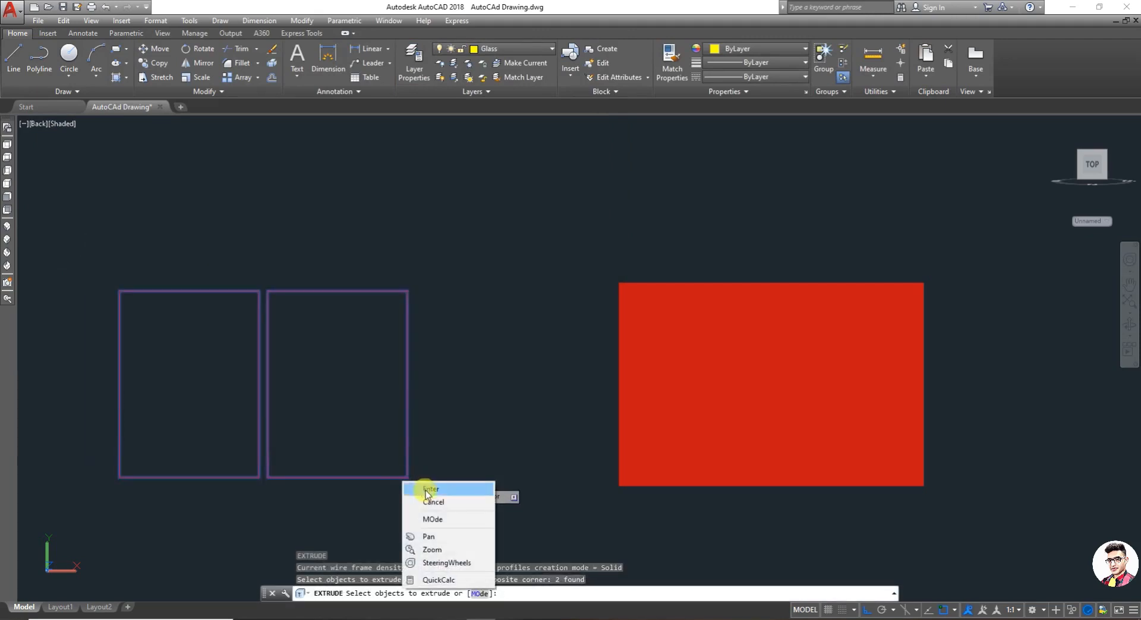
pyautogui.click(427, 490)
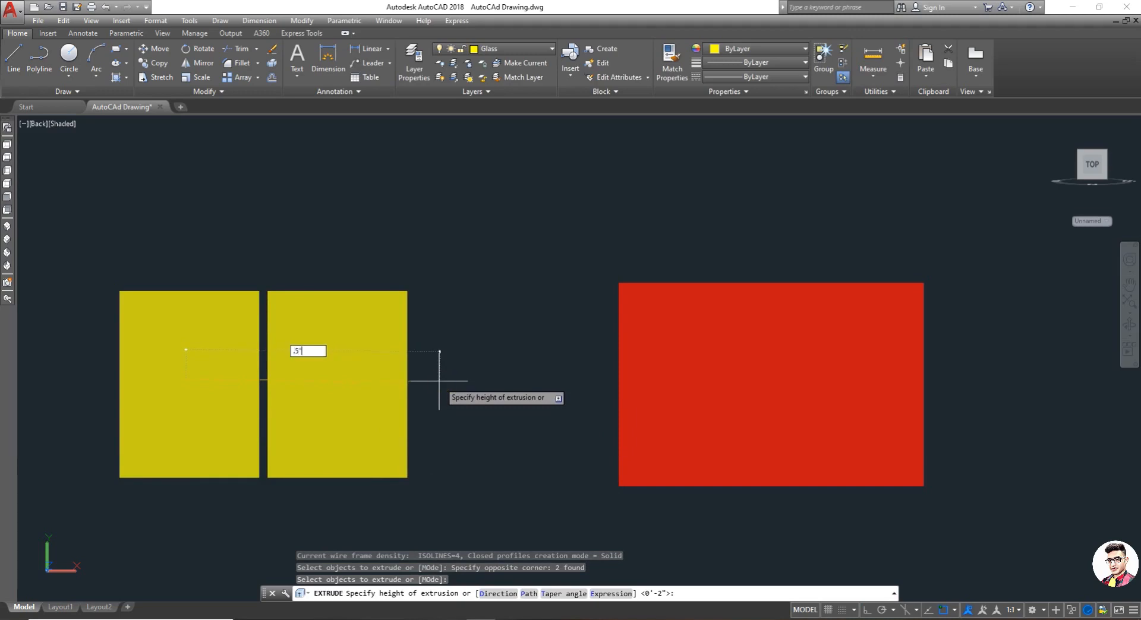
pyautogui.press('Return')
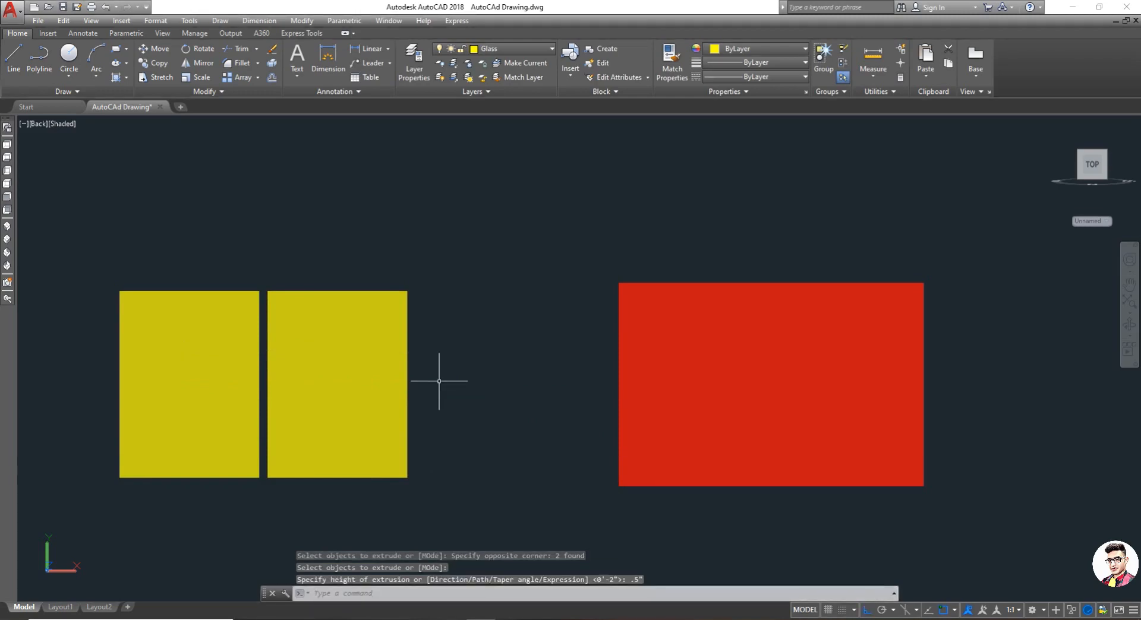
pyautogui.press('Escape')
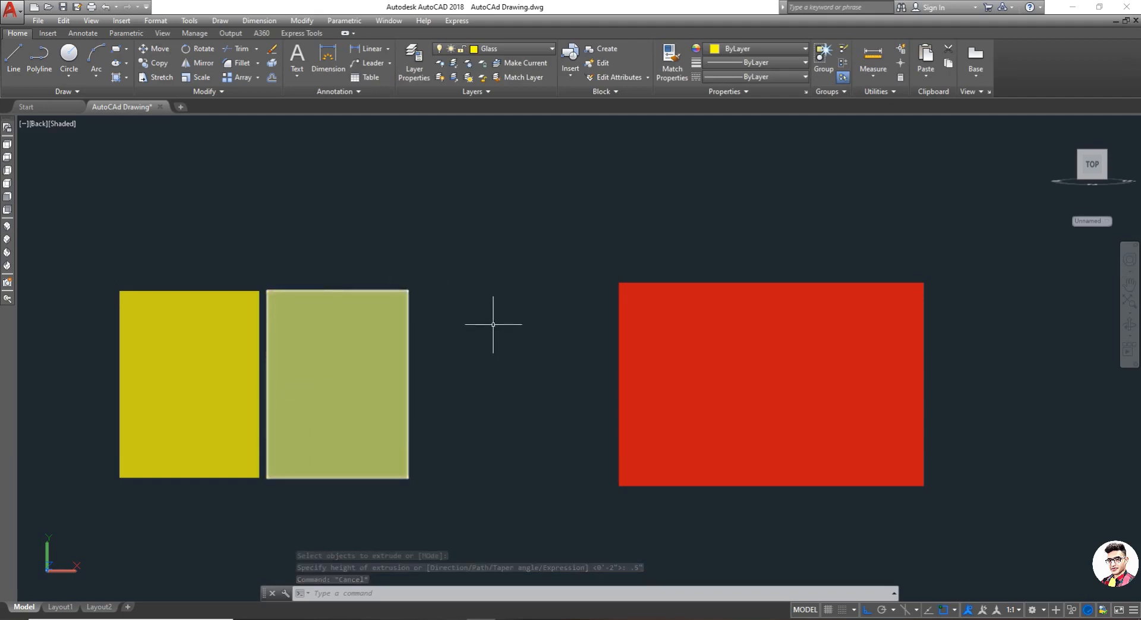
pyautogui.press('Escape')
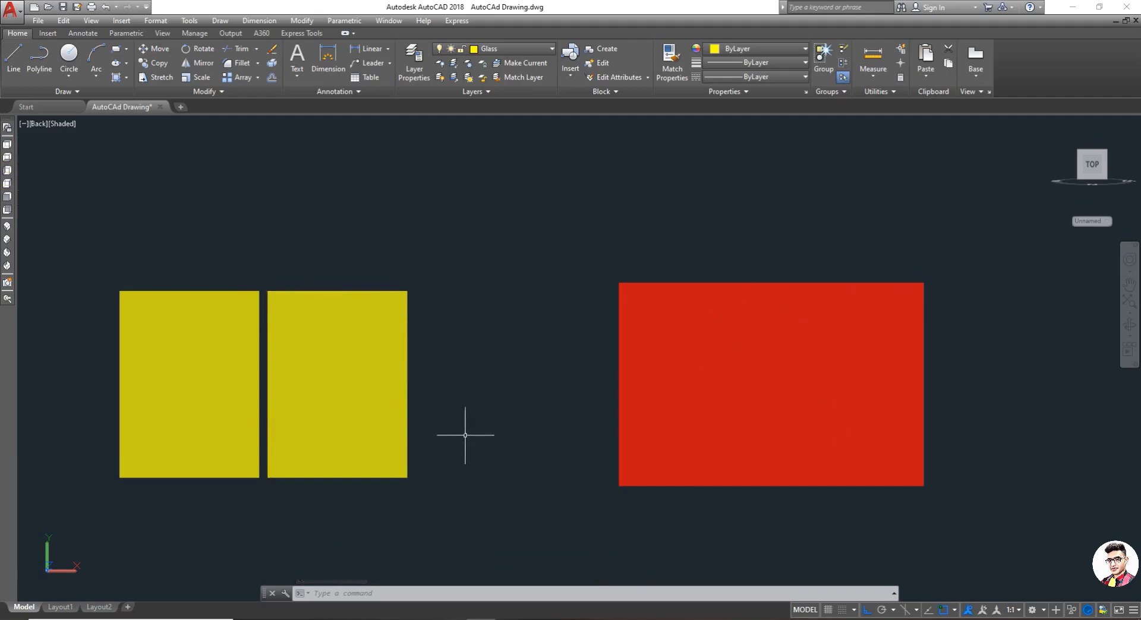
# - In 2D Wireframe style, move both glass panels 10' horizontally into the window frame, using the left panel's lower-left corner as base point
pyautogui.click(461, 592)
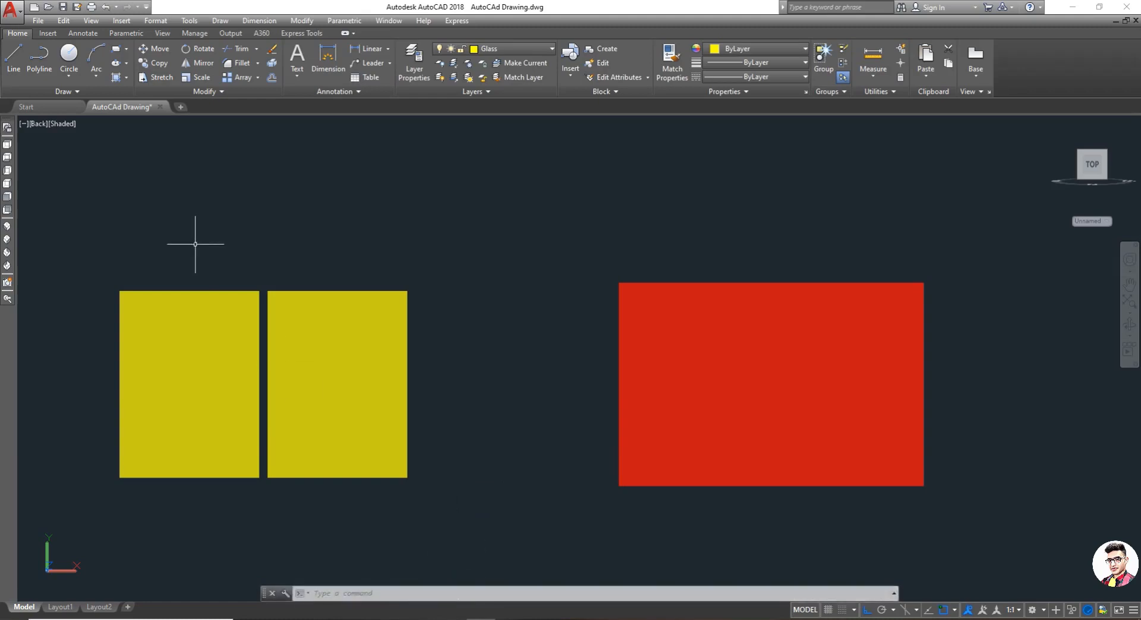
pyautogui.click(68, 125)
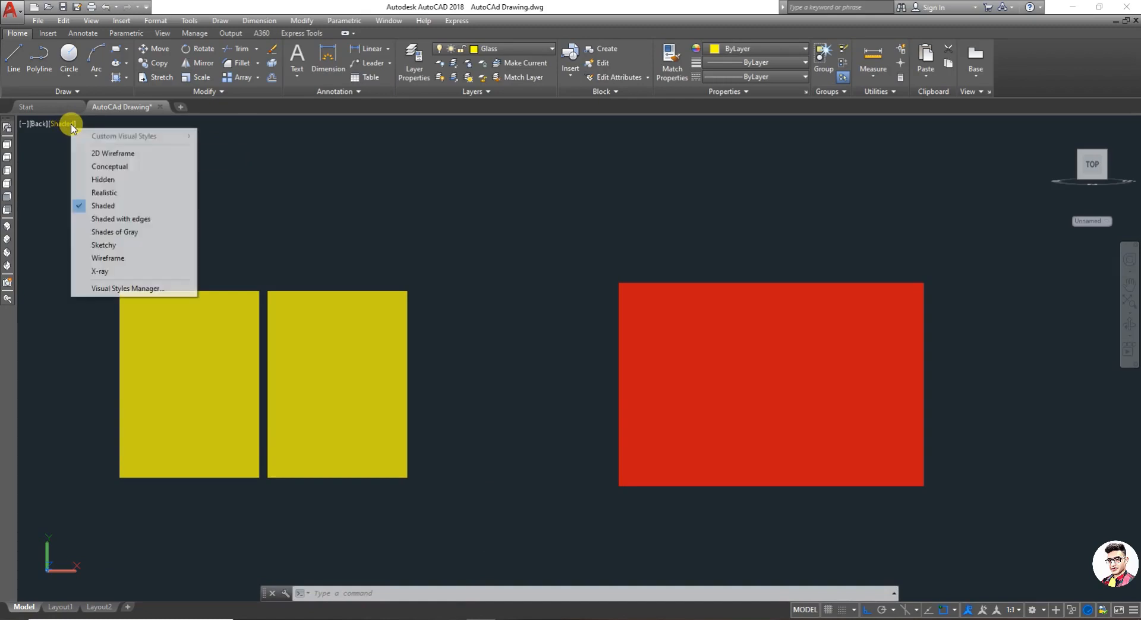
pyautogui.click(119, 154)
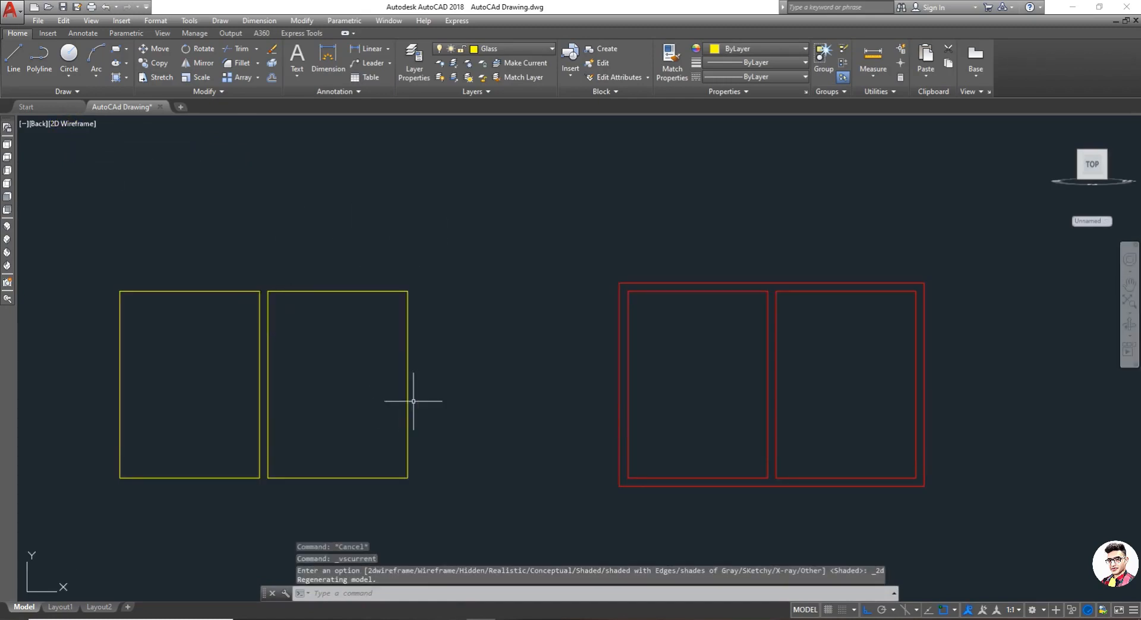
pyautogui.click(70, 212)
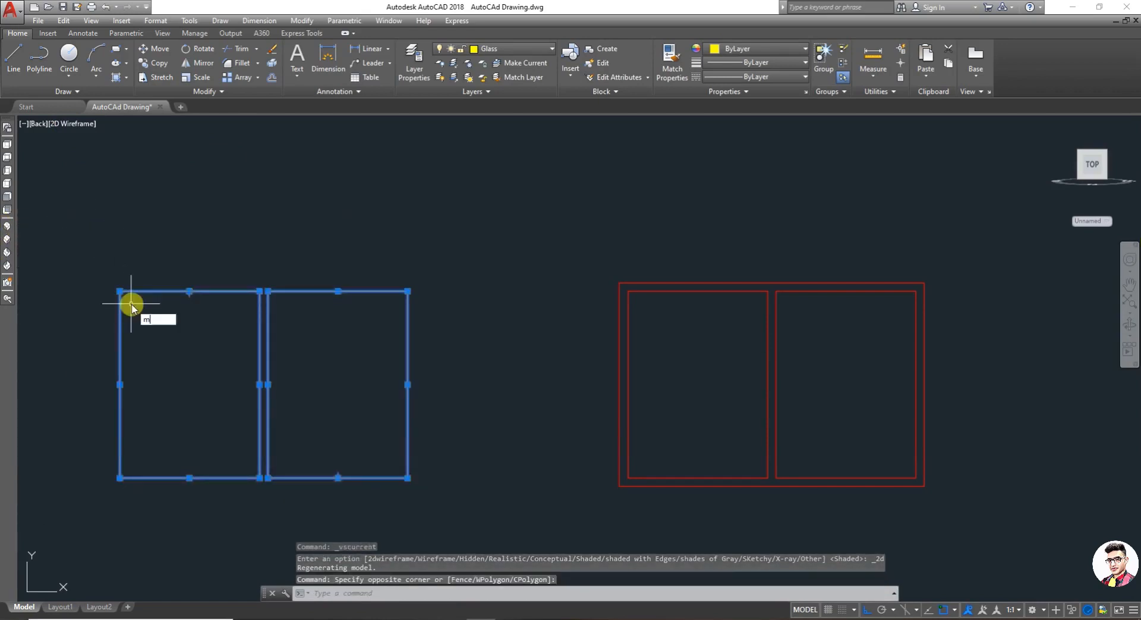
pyautogui.press('Return')
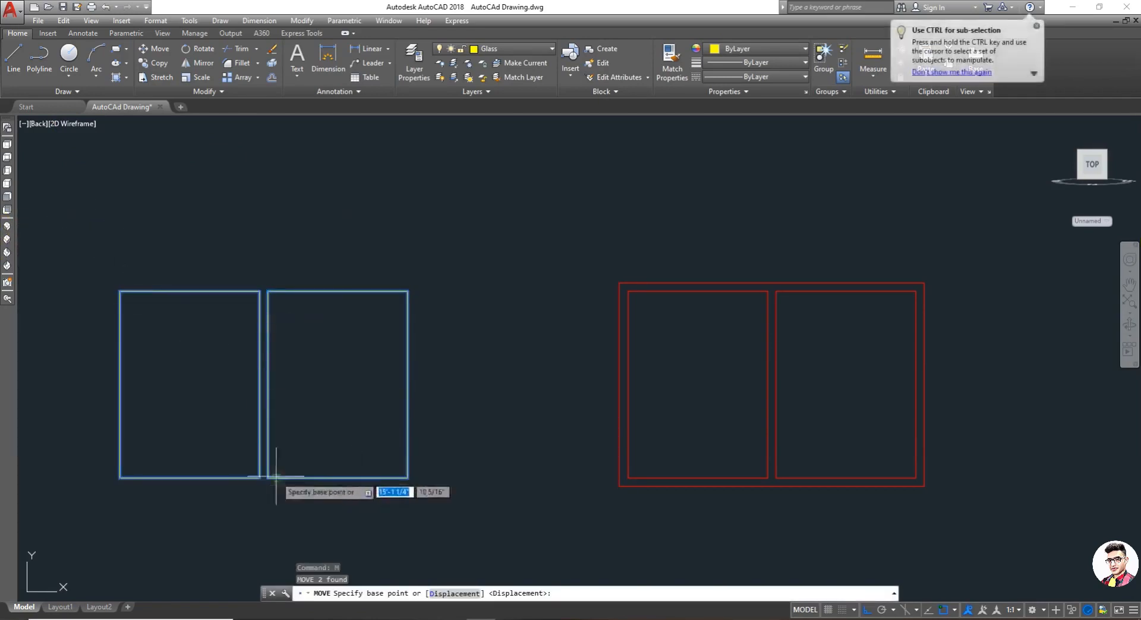
pyautogui.click(119, 478)
pyautogui.write('1')
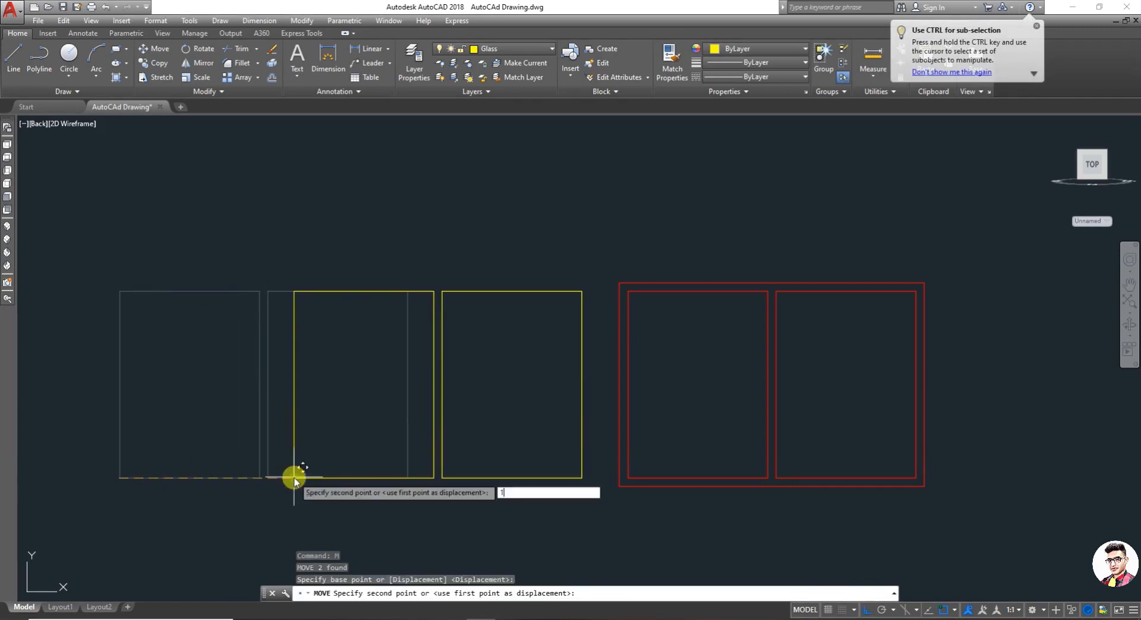
pyautogui.write("0'")
pyautogui.press('Return')
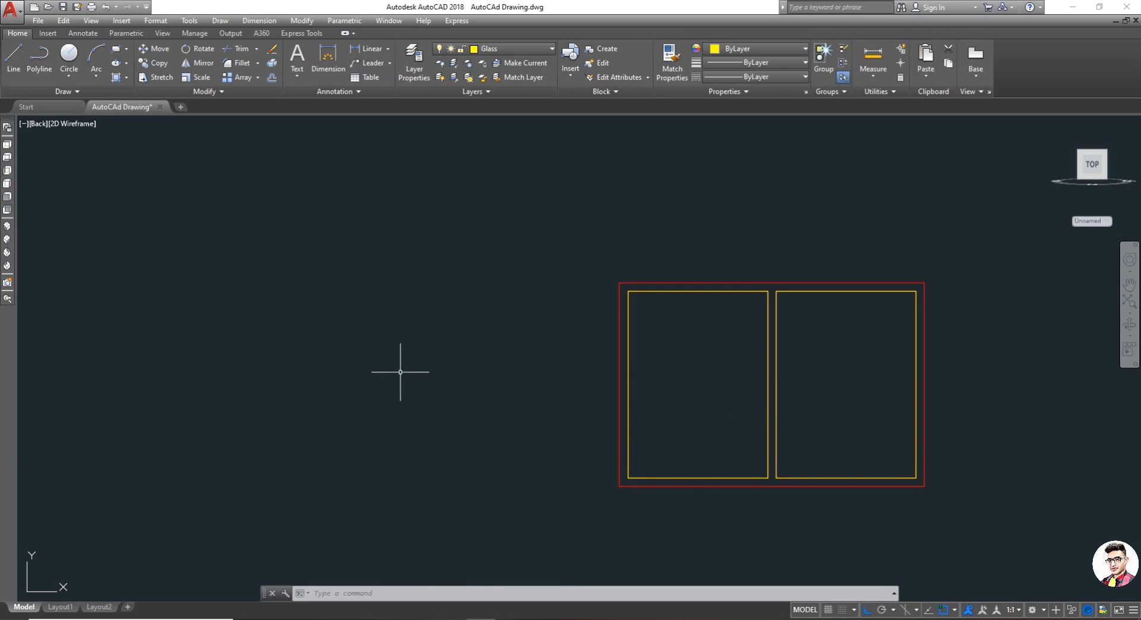
pyautogui.press('Escape')
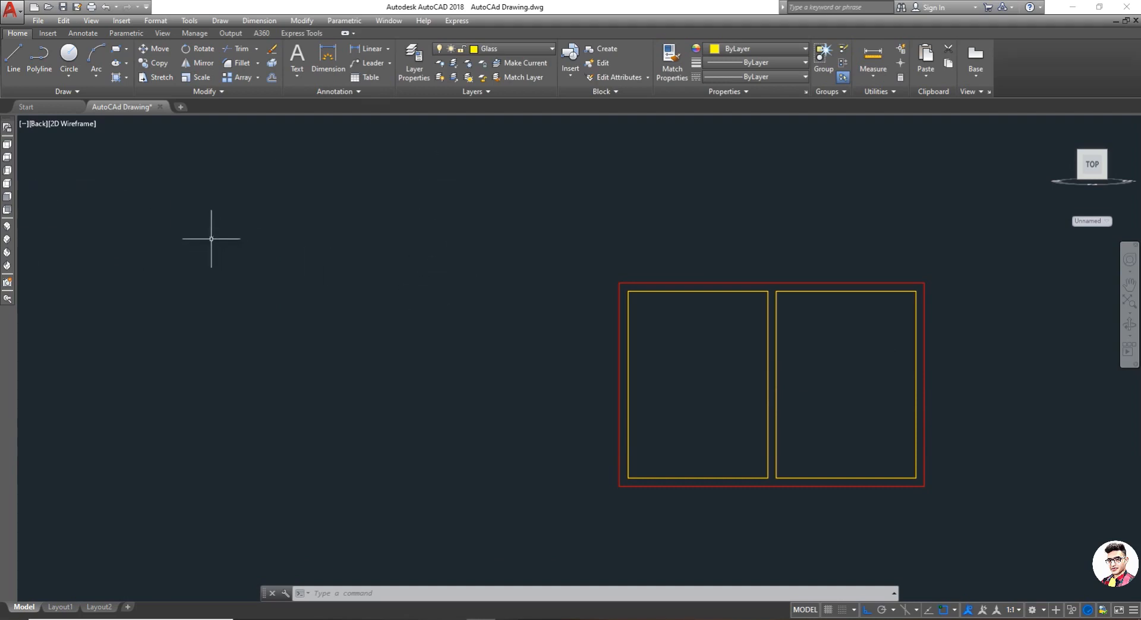
# - Apply the Shaded visual style and orbit around the window to inspect the glass panels inside the frame
pyautogui.click(79, 122)
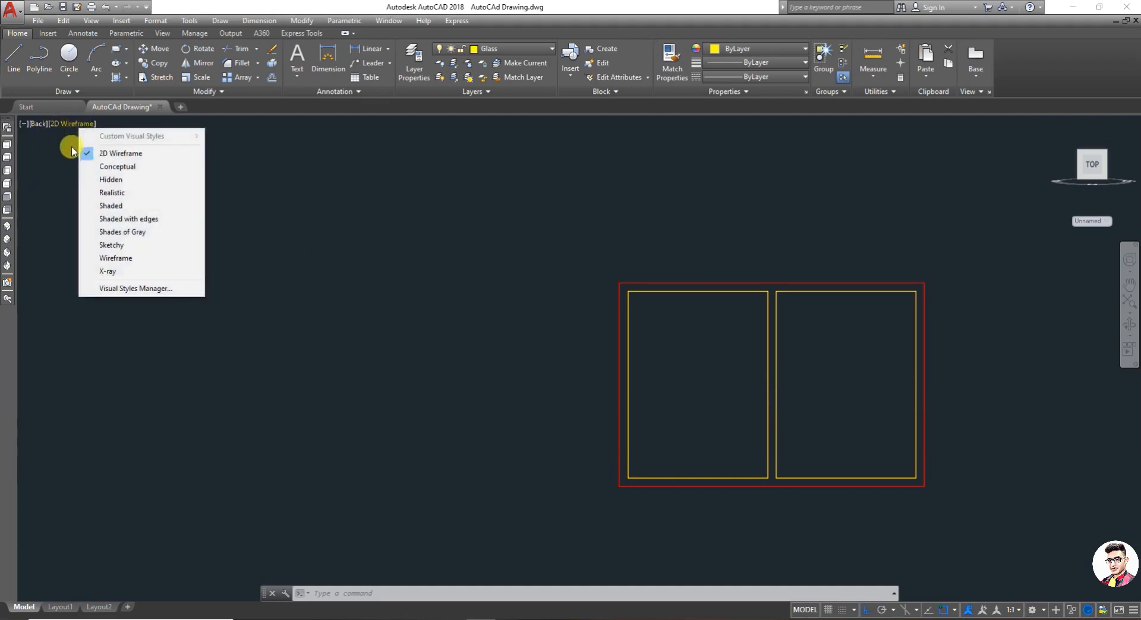
pyautogui.click(148, 207)
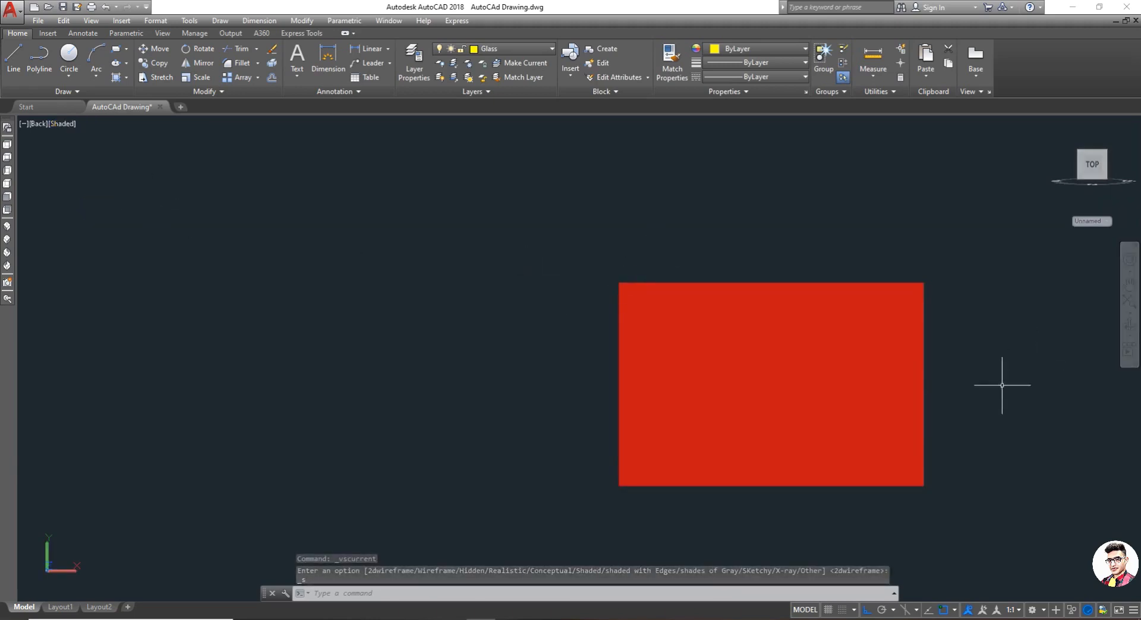
pyautogui.click(1130, 326)
pyautogui.moveTo(1053, 398); pyautogui.dragTo(568, 406)
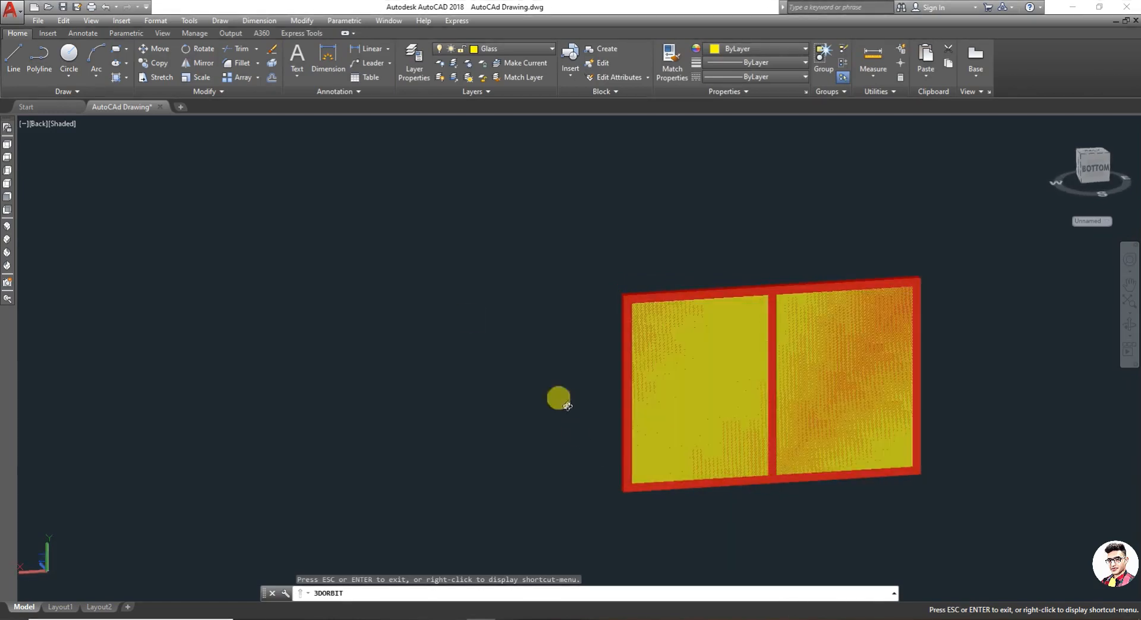
# - Switch to the Top view and show the window assembly in the 2D Wireframe visual style
pyautogui.click(8, 144)
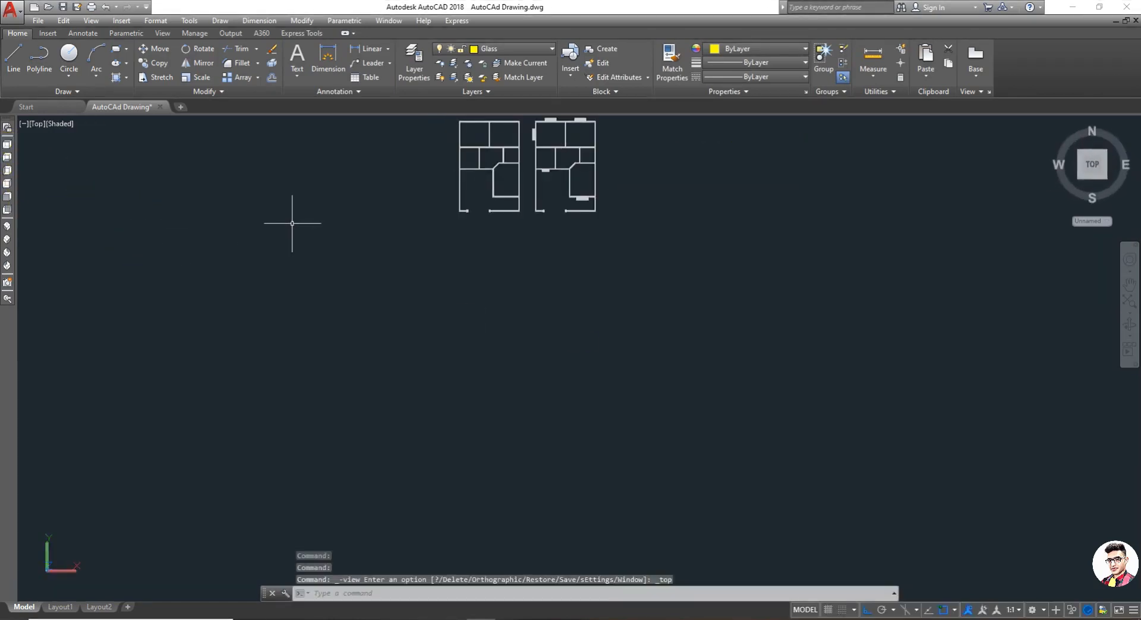
pyautogui.scroll(5, 448, 361)
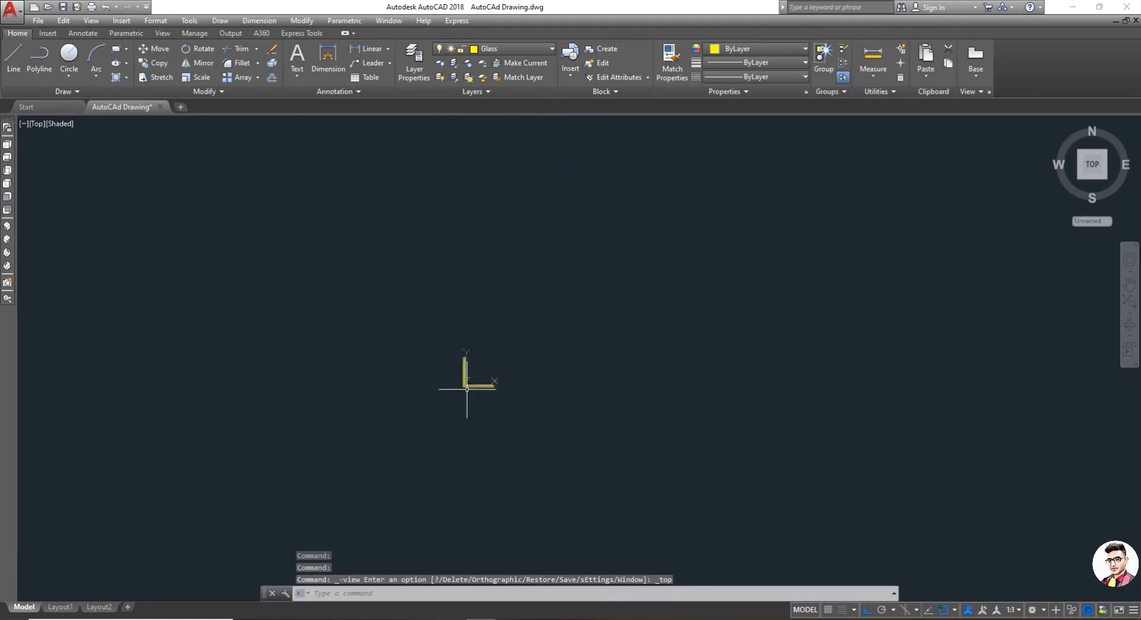
pyautogui.scroll(10, 467, 389)
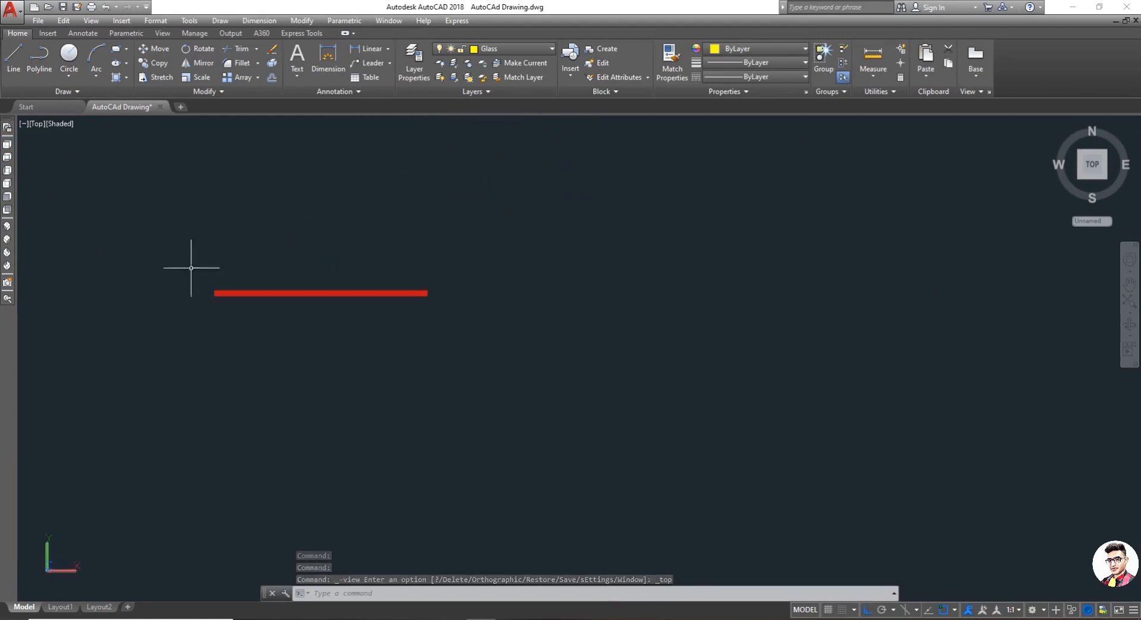
pyautogui.scroll(4, 190, 268)
pyautogui.press('Escape')
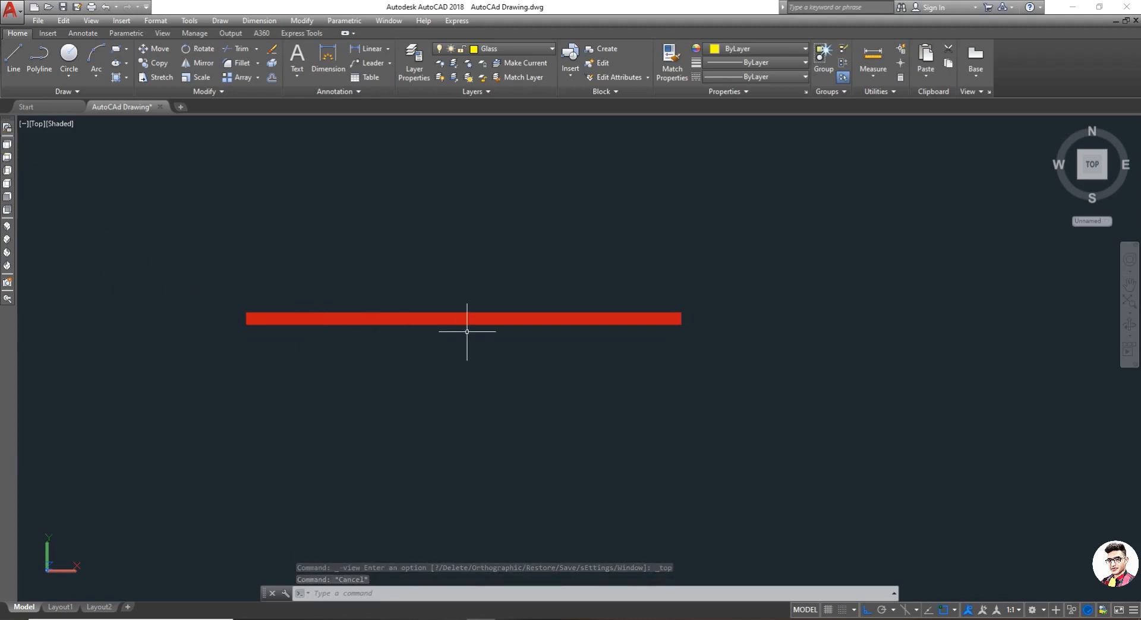
pyautogui.click(68, 123)
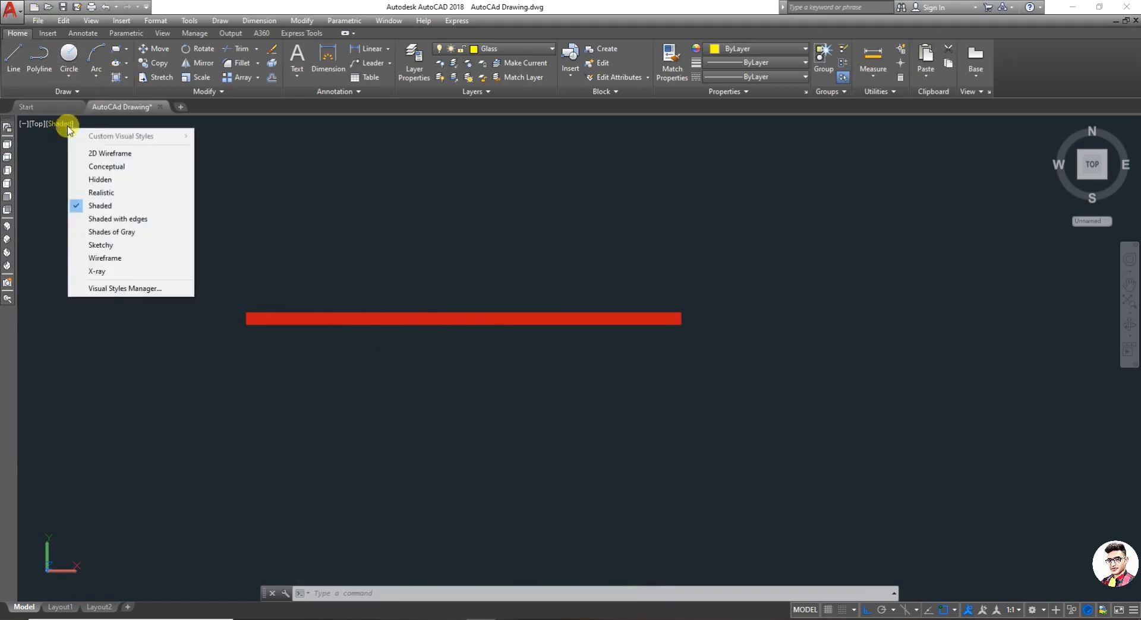
pyautogui.click(107, 154)
pyautogui.press('Escape')
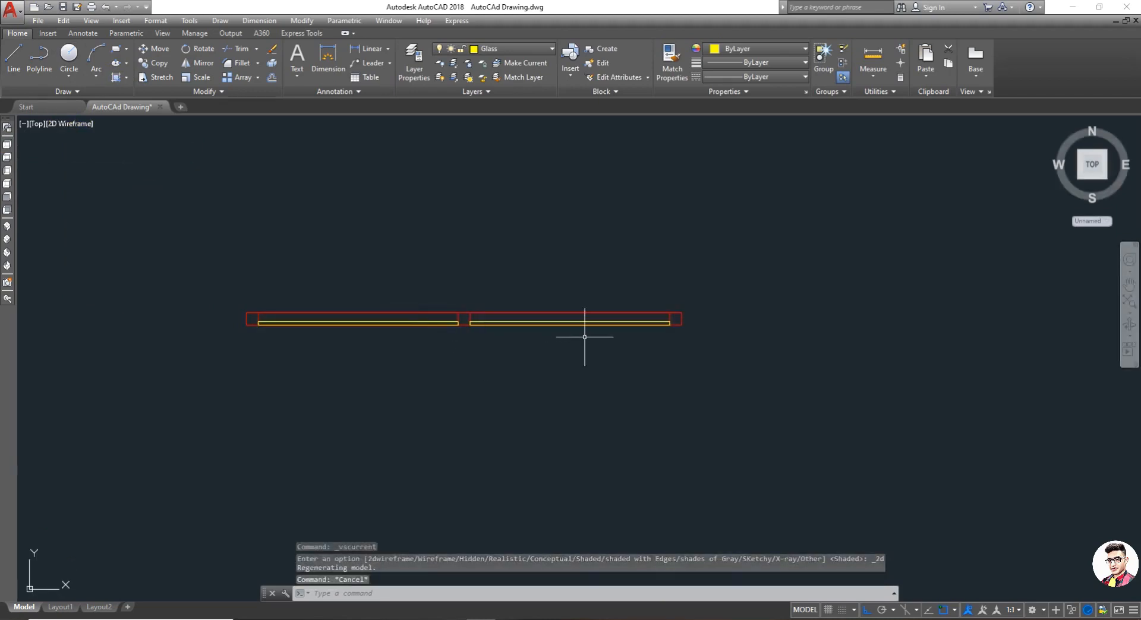
pyautogui.scroll(1, 585, 337)
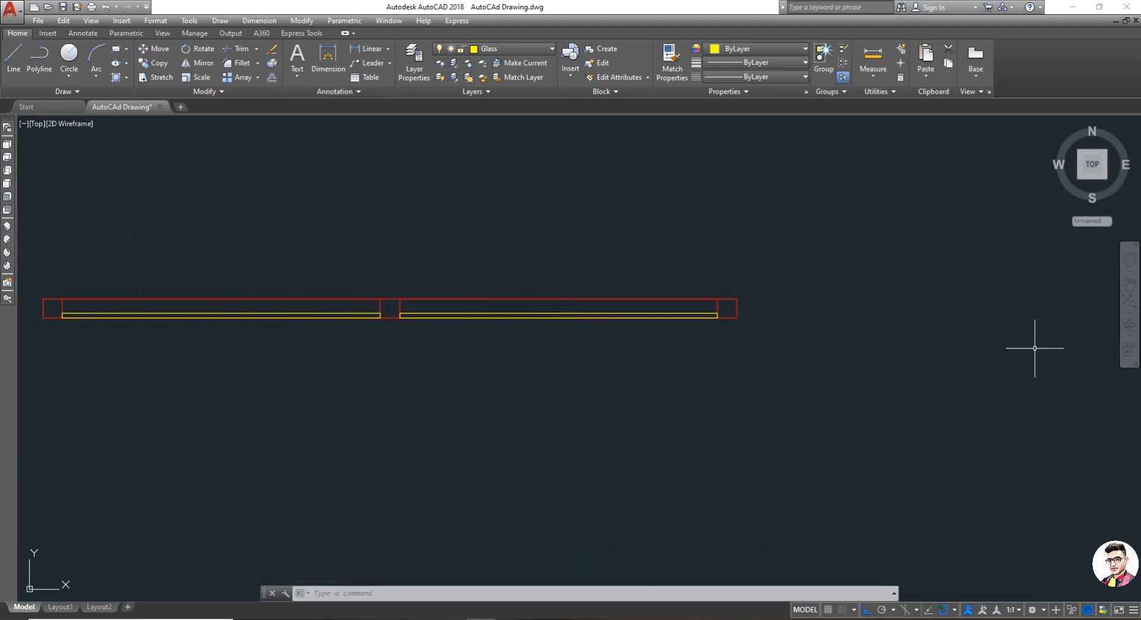
# - Orbit around the wireframe window to examine where the glass panels sit in the frame, and restore the Top view
pyautogui.click(1127, 325)
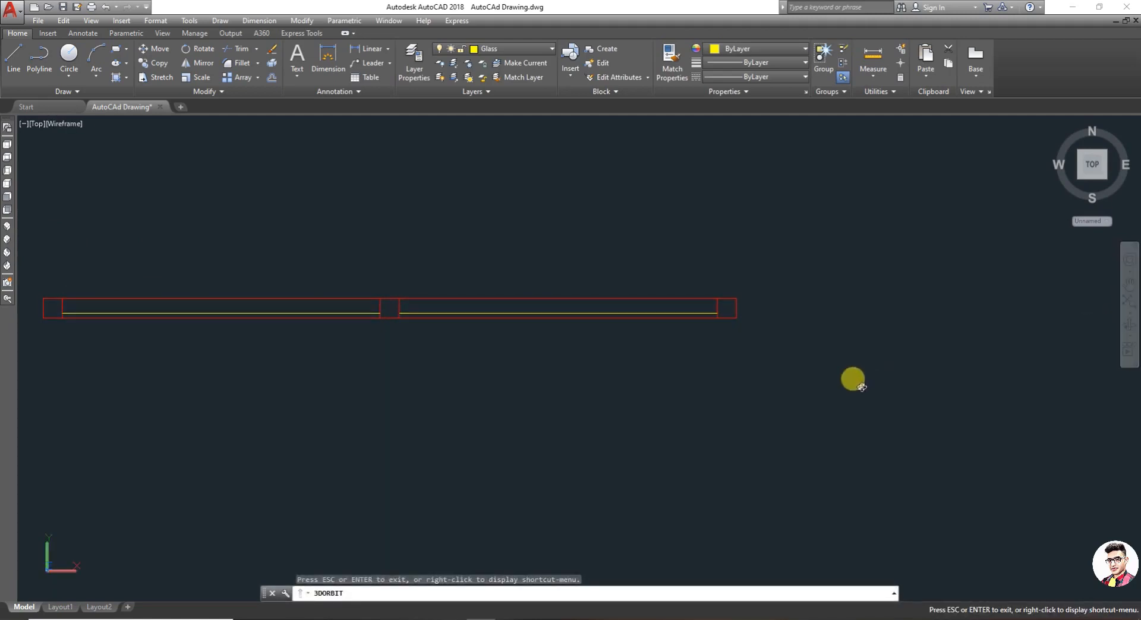
pyautogui.moveTo(861, 386)
pyautogui.mouseDown()
pyautogui.moveTo(854, 341)
pyautogui.moveTo(814, 405)
pyautogui.mouseUp()
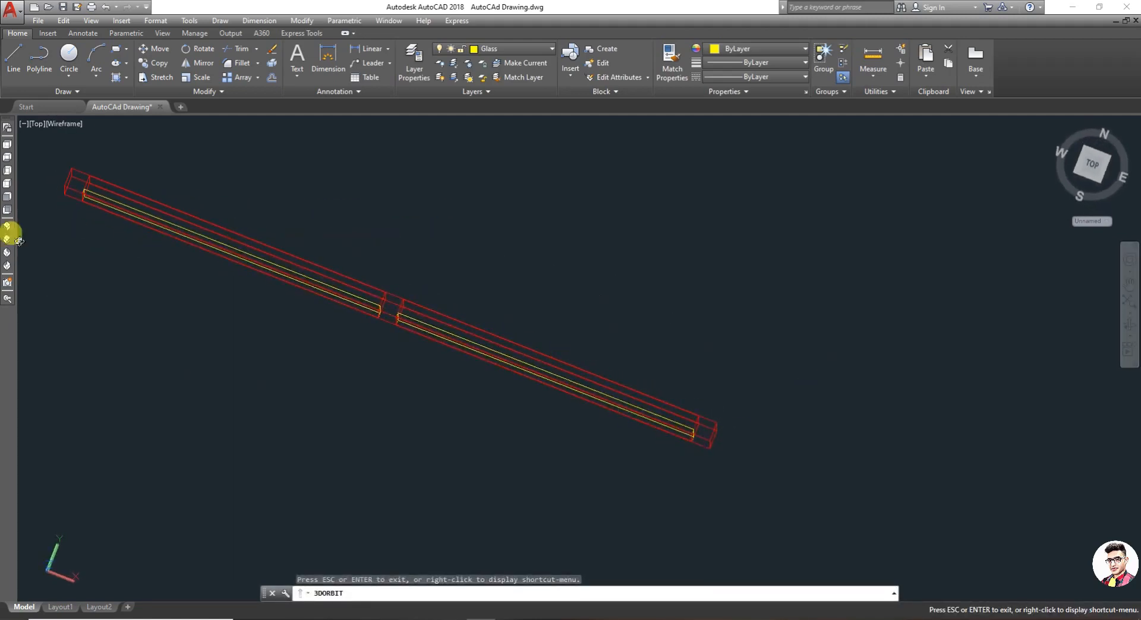
pyautogui.click(7, 145)
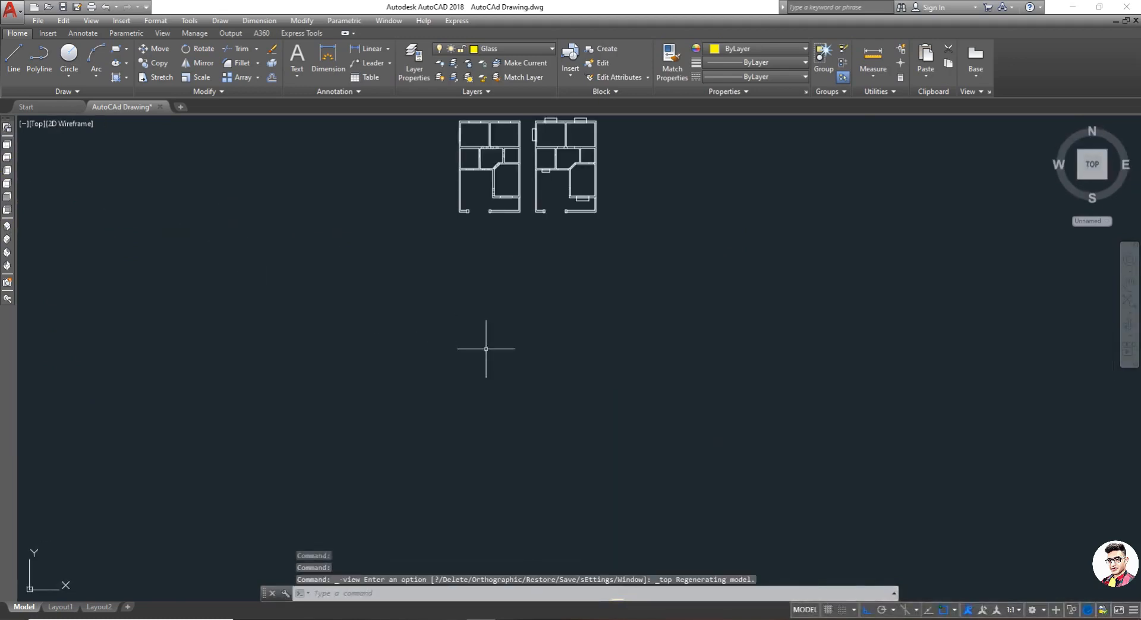
# - Move the window frame and glass panels from the upper-left corner to just above the left floor plan's top wall, with Ortho off
pyautogui.scroll(-2, 486, 349)
pyautogui.scroll(6, 556, 483)
pyautogui.scroll(-6, 535, 378)
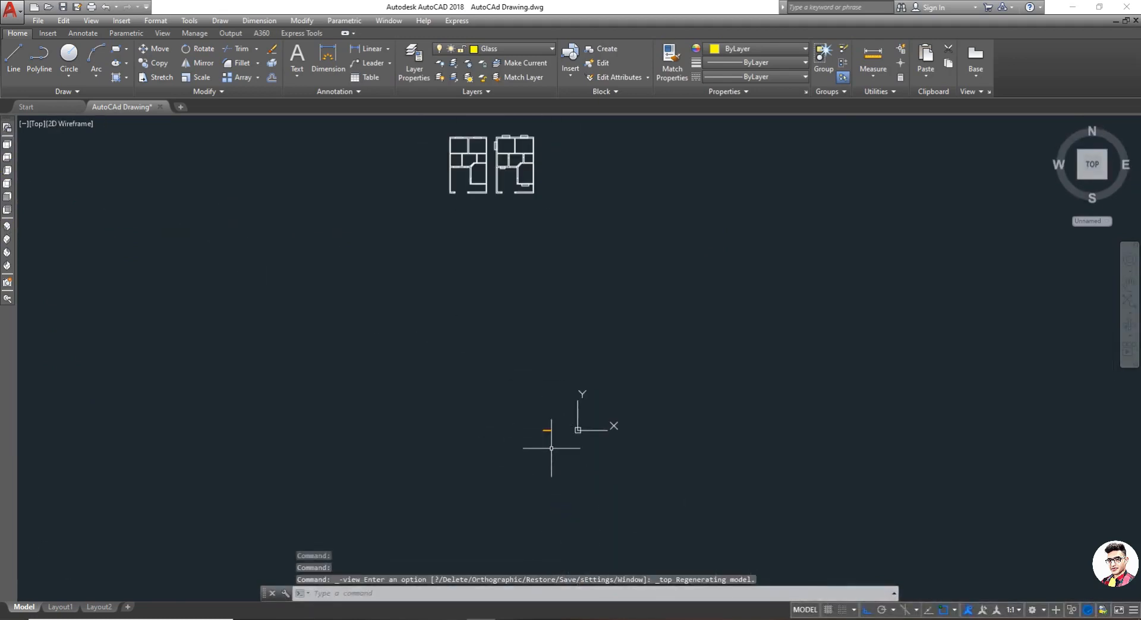
pyautogui.scroll(5, 554, 440)
pyautogui.scroll(6, 452, 263)
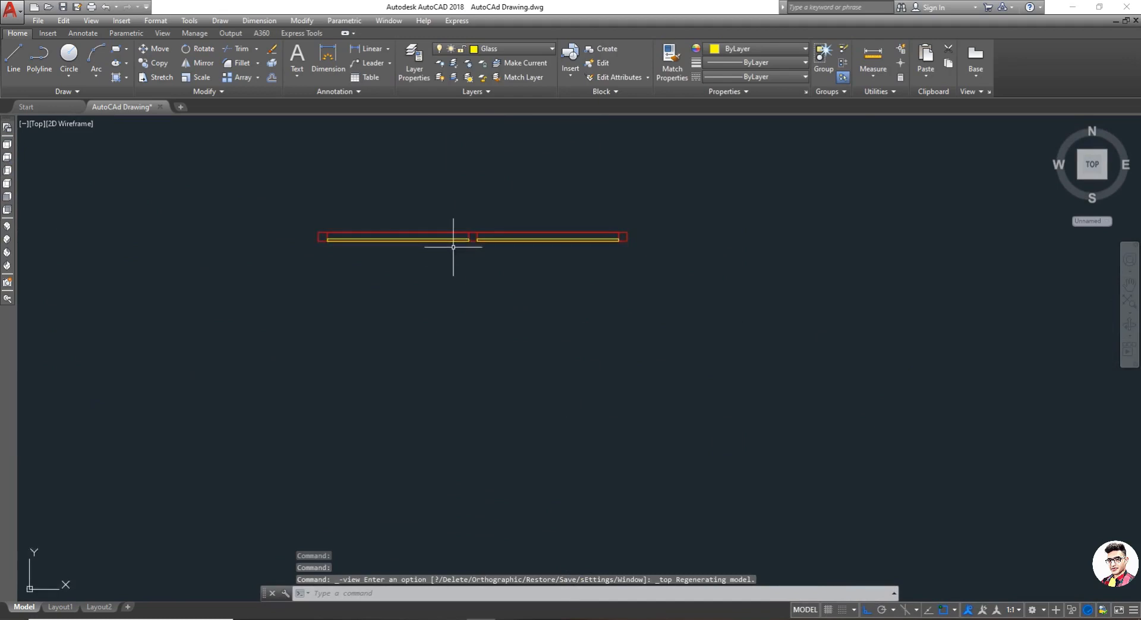
pyautogui.press('Return')
pyautogui.click(701, 301)
pyautogui.click(211, 183)
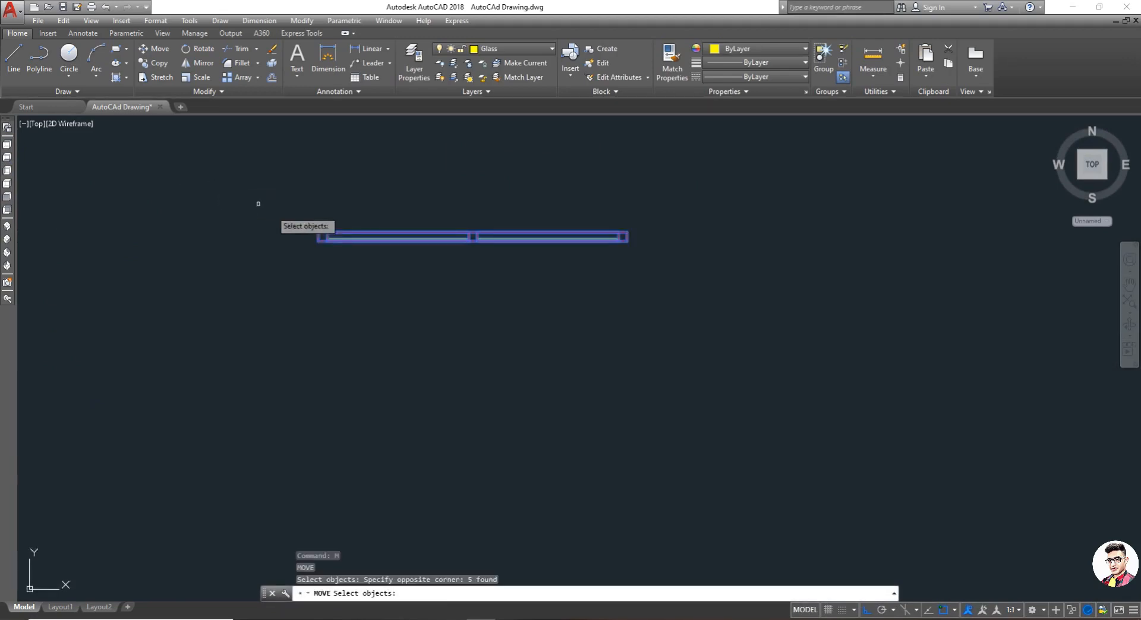
pyautogui.press('Return')
pyautogui.click(319, 231)
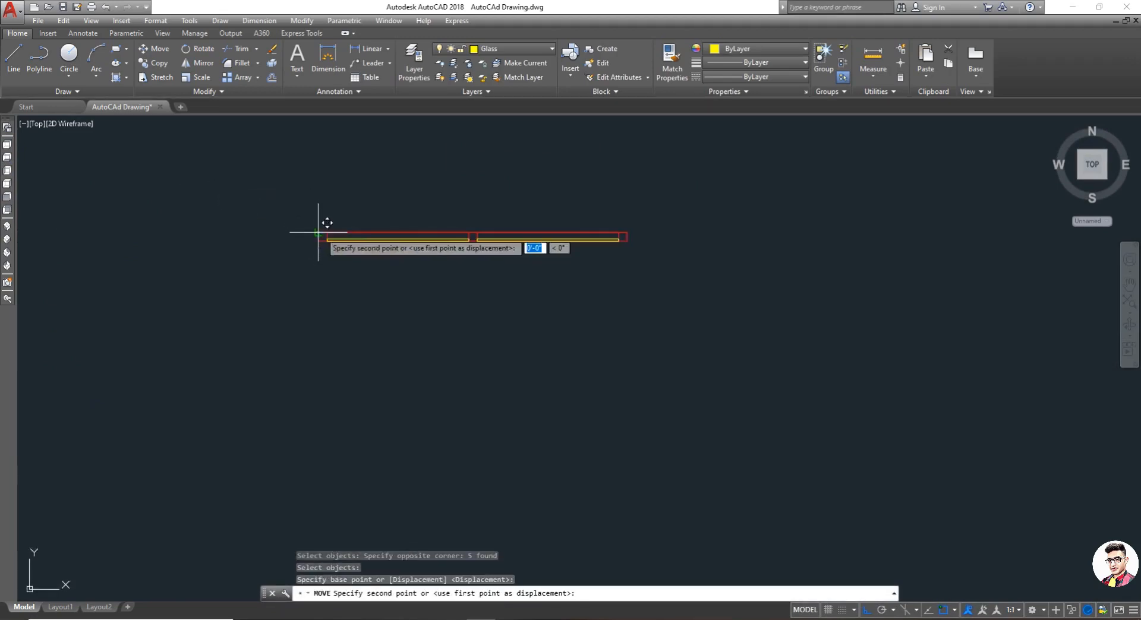
pyautogui.scroll(-8, 326, 318)
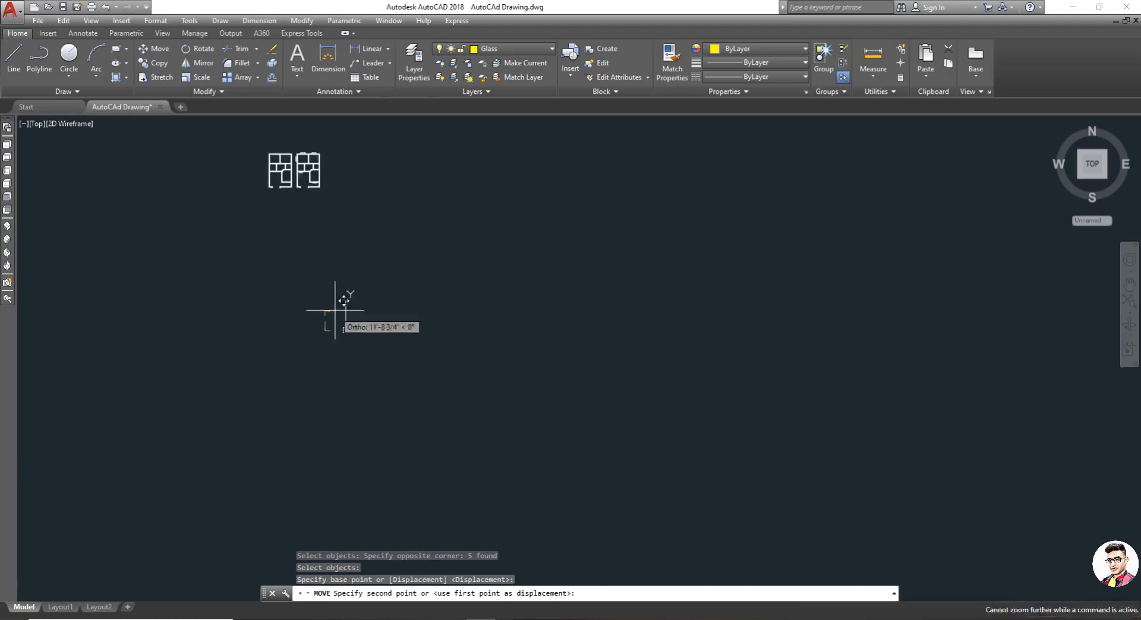
pyautogui.scroll(5, 275, 204)
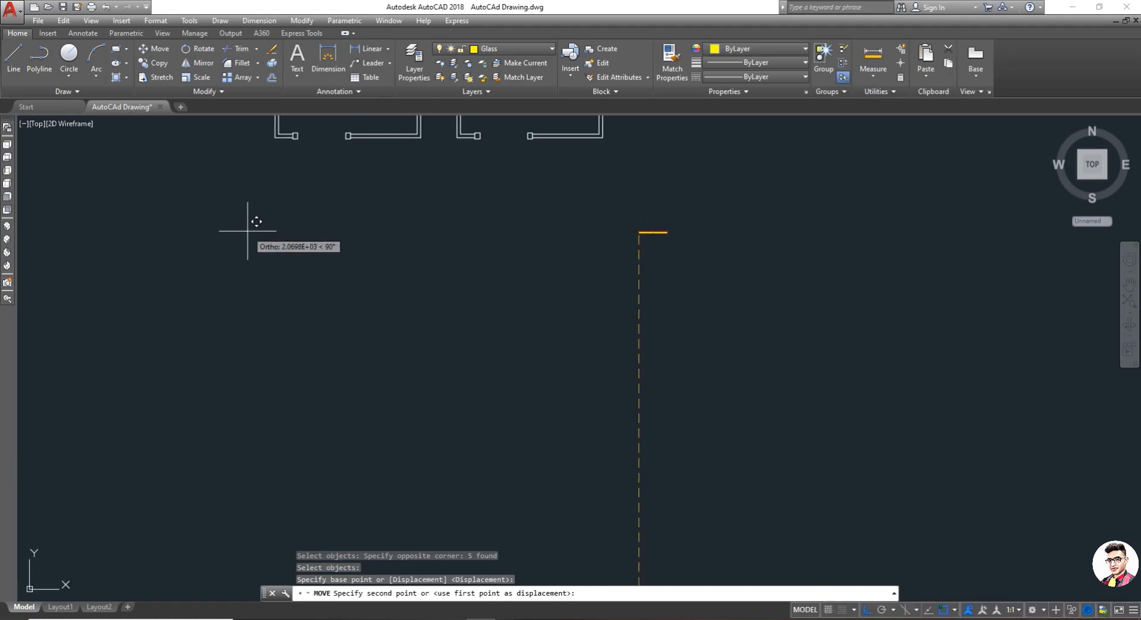
pyautogui.scroll(-4, 247, 231)
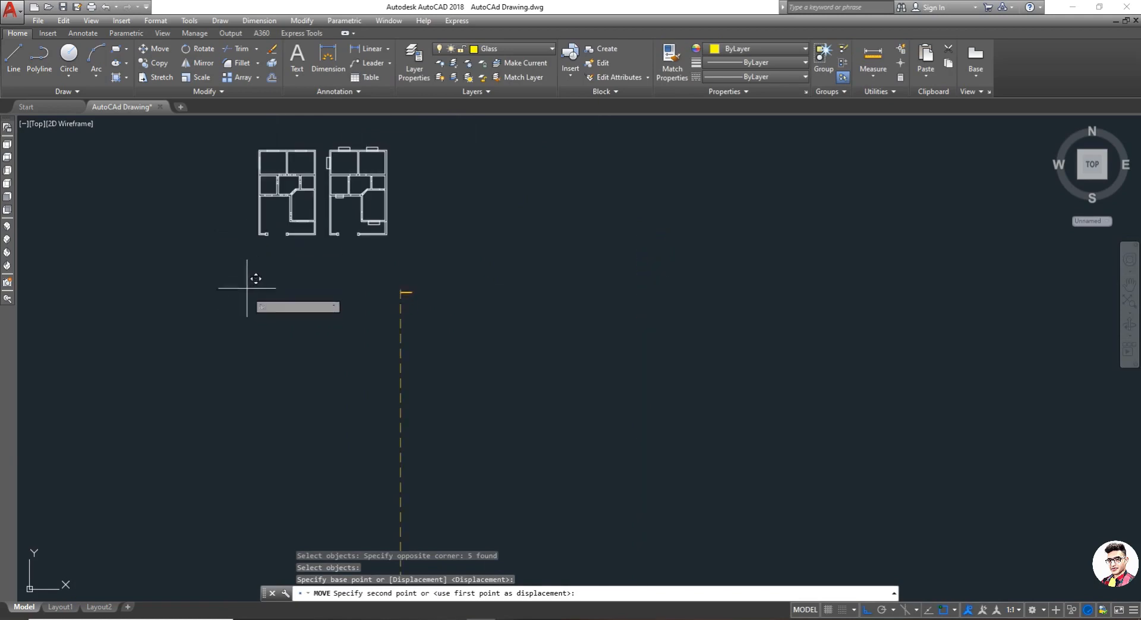
pyautogui.press('F8')
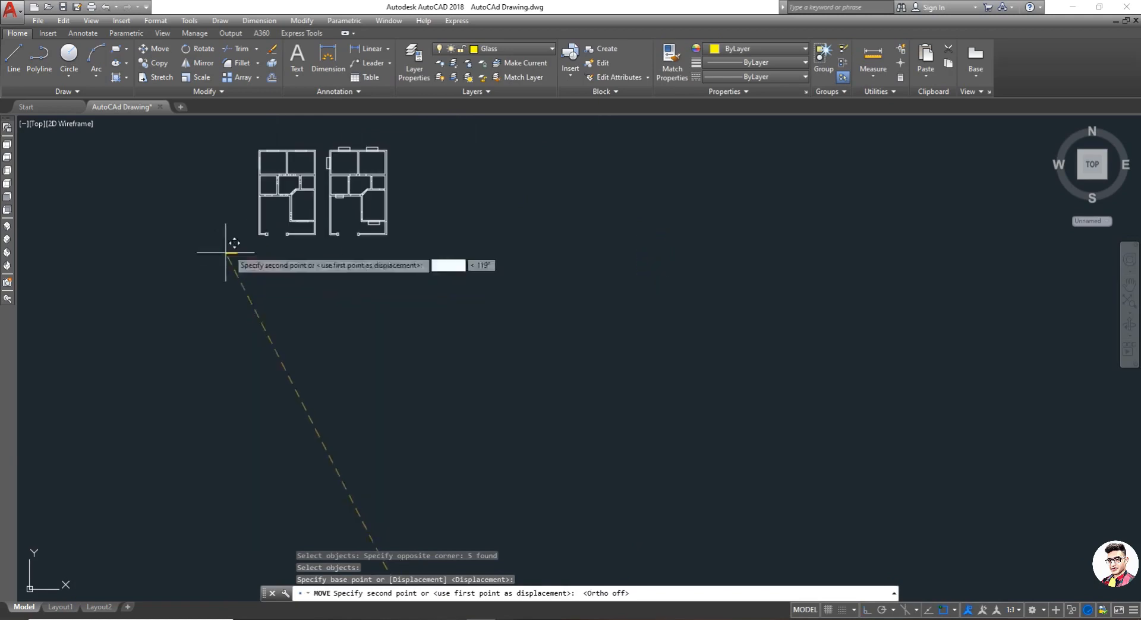
pyautogui.scroll(4, 255, 254)
pyautogui.scroll(-8, 264, 302)
pyautogui.scroll(5, 262, 226)
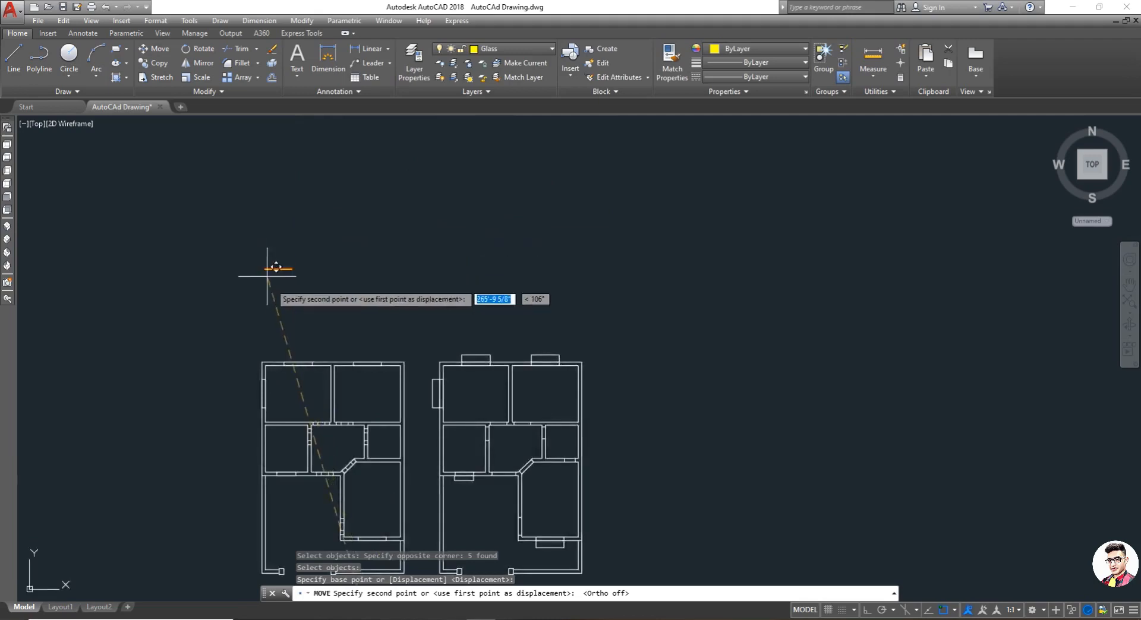
pyautogui.scroll(-5, 297, 327)
pyautogui.scroll(4, 303, 335)
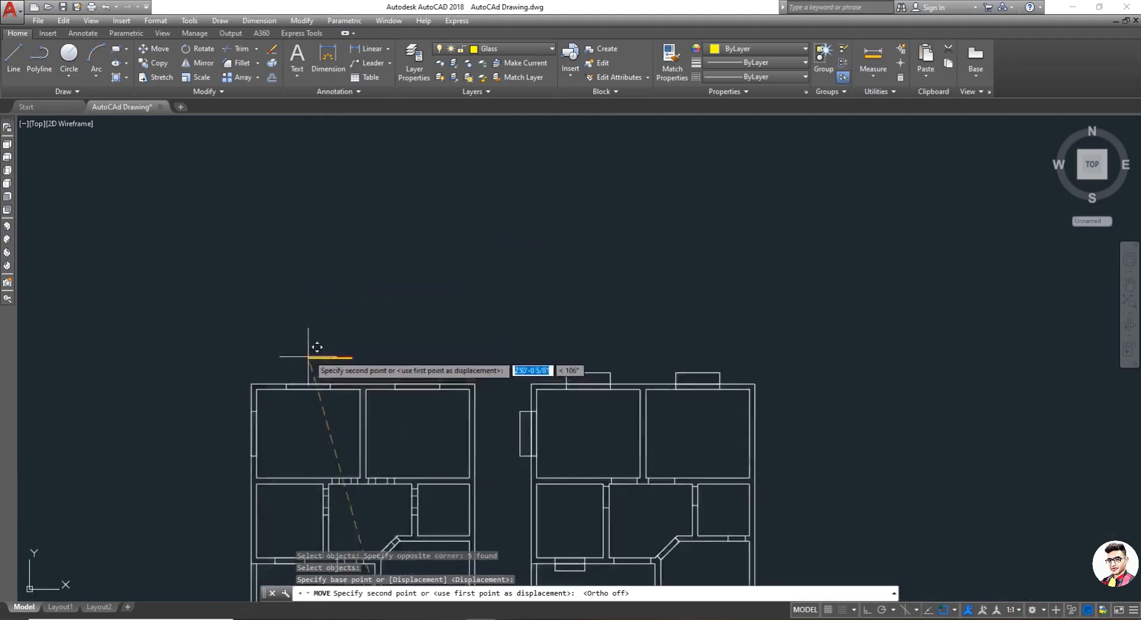
pyautogui.scroll(4, 300, 357)
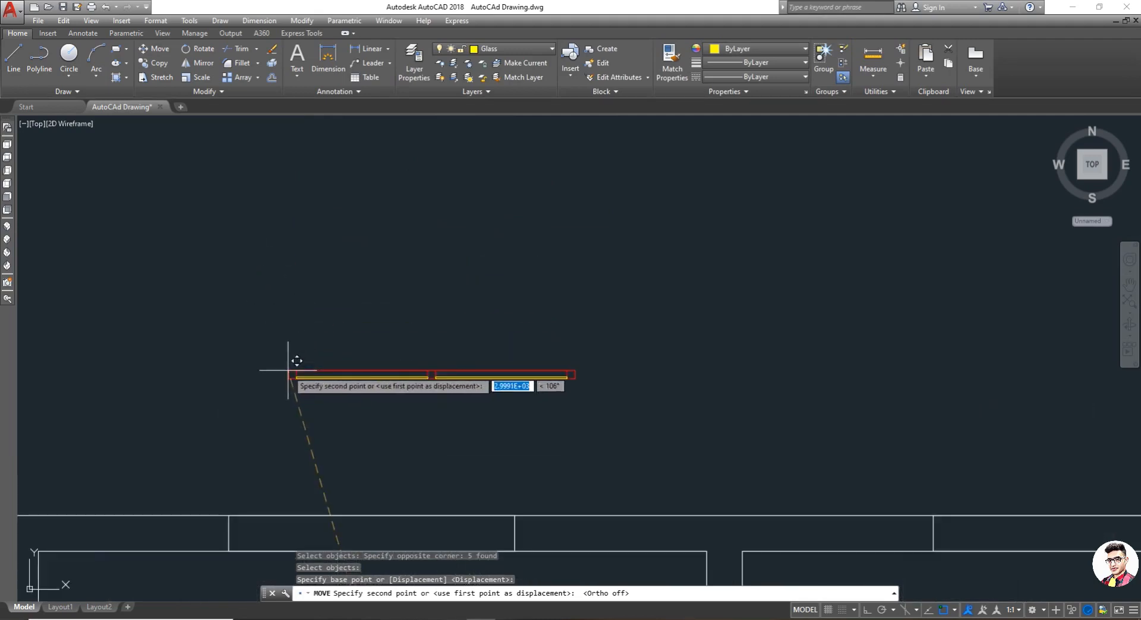
pyautogui.scroll(-2, 287, 365)
pyautogui.scroll(-2, 269, 349)
pyautogui.scroll(4, 261, 395)
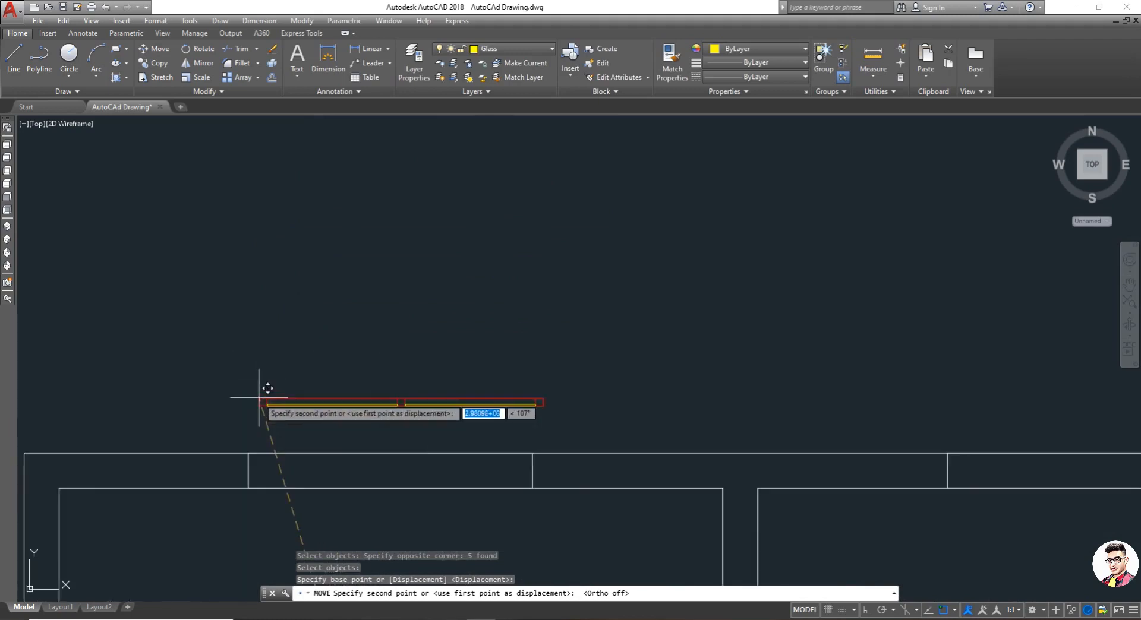
pyautogui.click(257, 344)
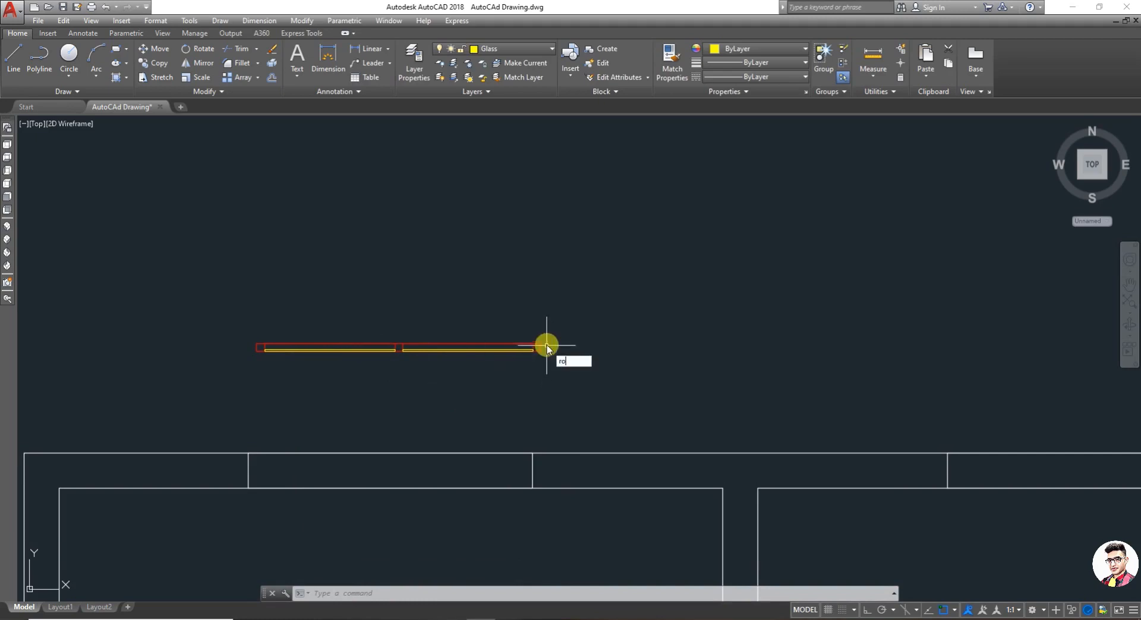
# - Rotate the window frame and glass panels 180° about the window's upper-left corner, with Ortho on
pyautogui.press('Return')
pyautogui.click(590, 325)
pyautogui.click(240, 393)
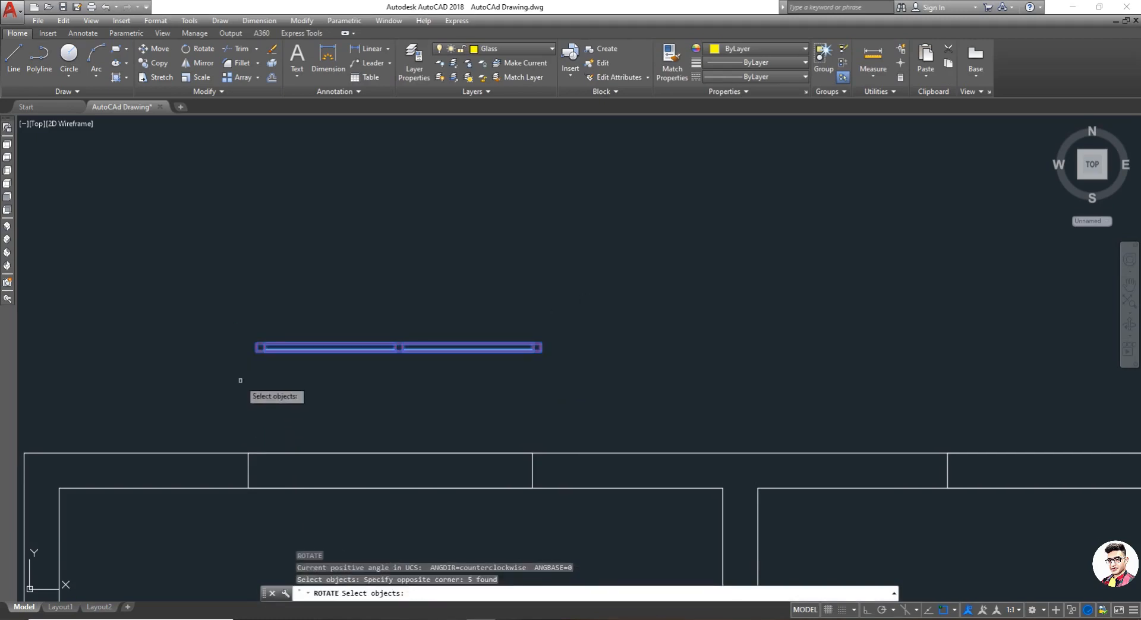
pyautogui.press('Return')
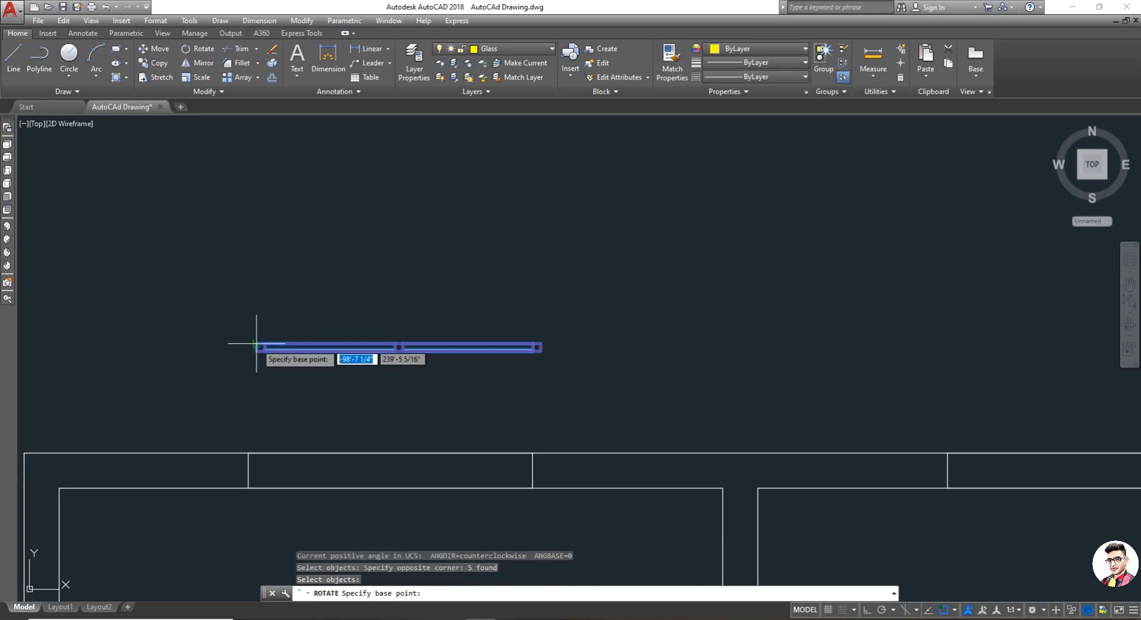
pyautogui.click(256, 343)
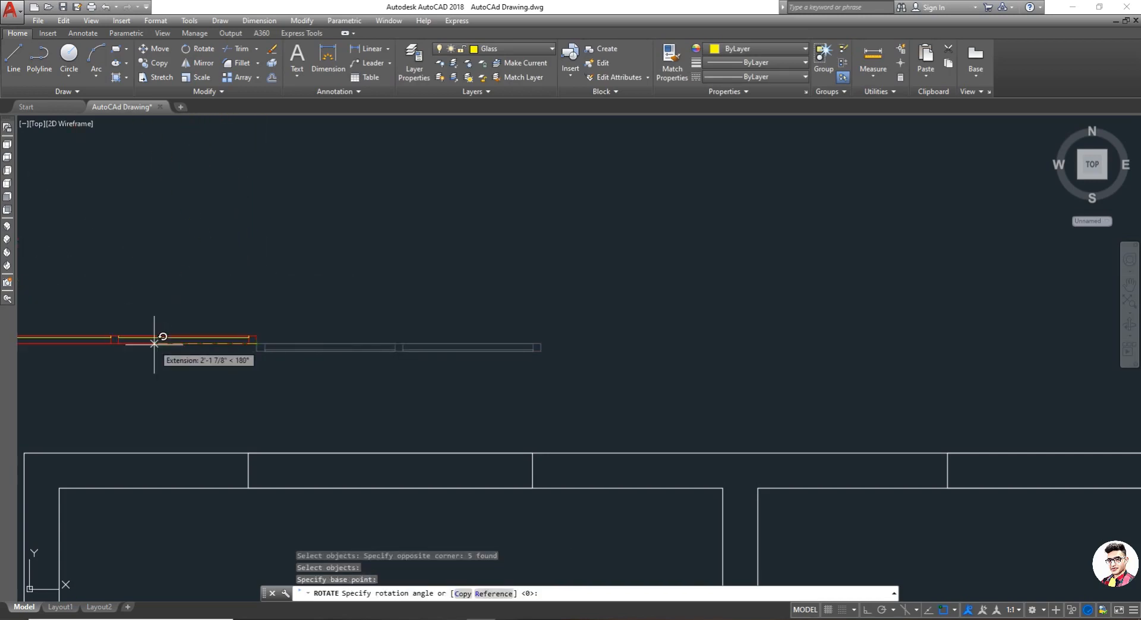
pyautogui.press('F8')
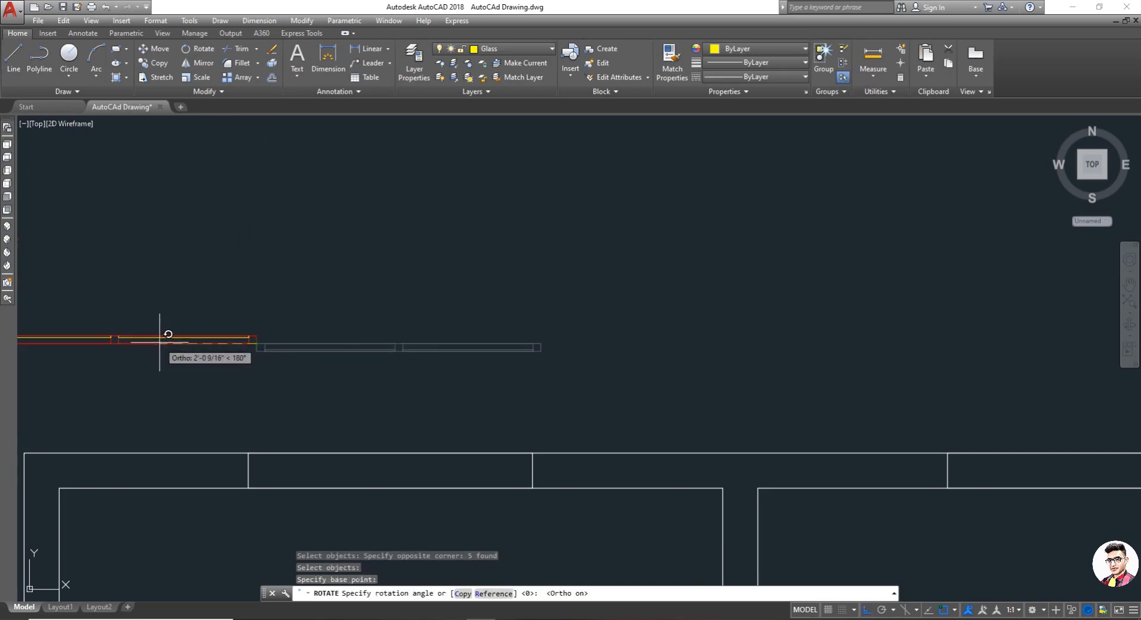
pyautogui.scroll(-2, 161, 335)
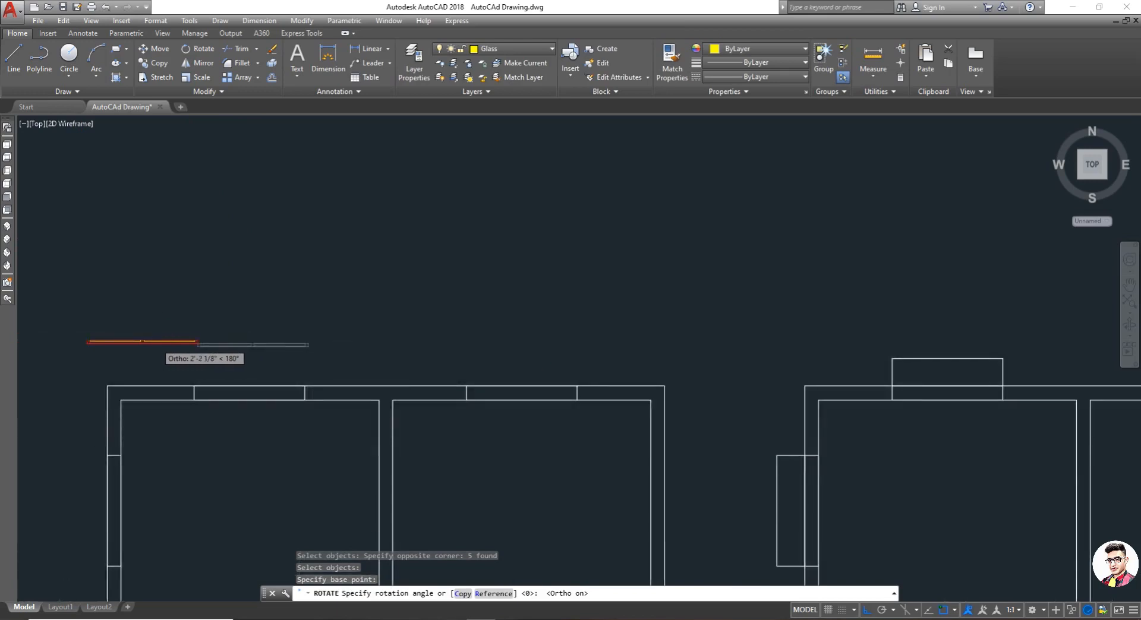
pyautogui.scroll(4, 158, 334)
pyautogui.click(157, 336)
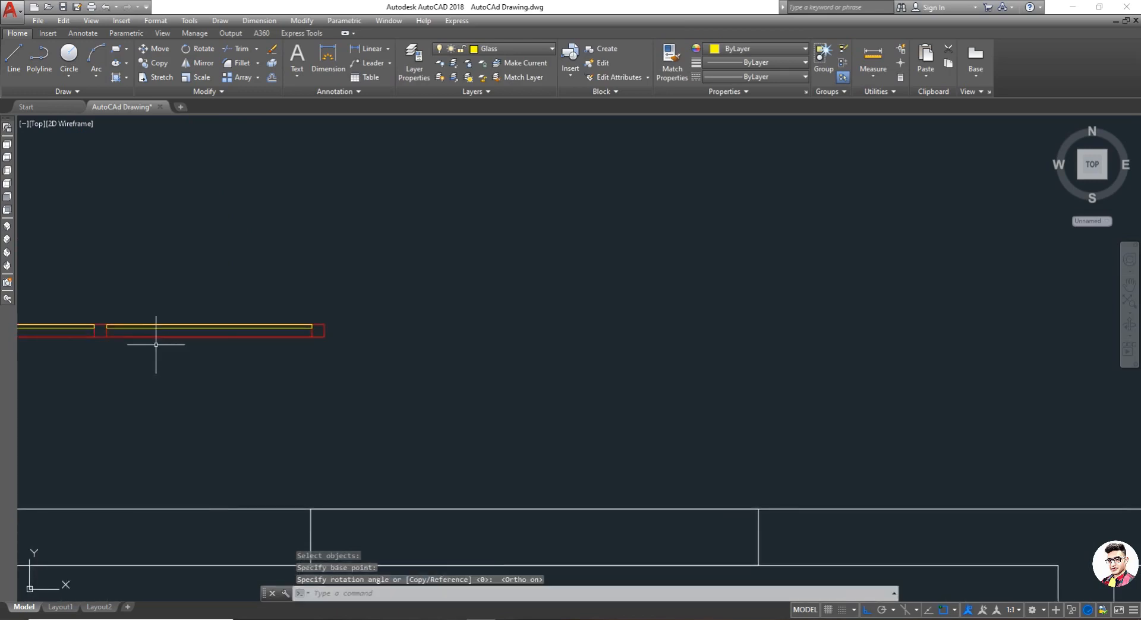
pyautogui.scroll(-3, 158, 333)
pyautogui.scroll(2, 110, 357)
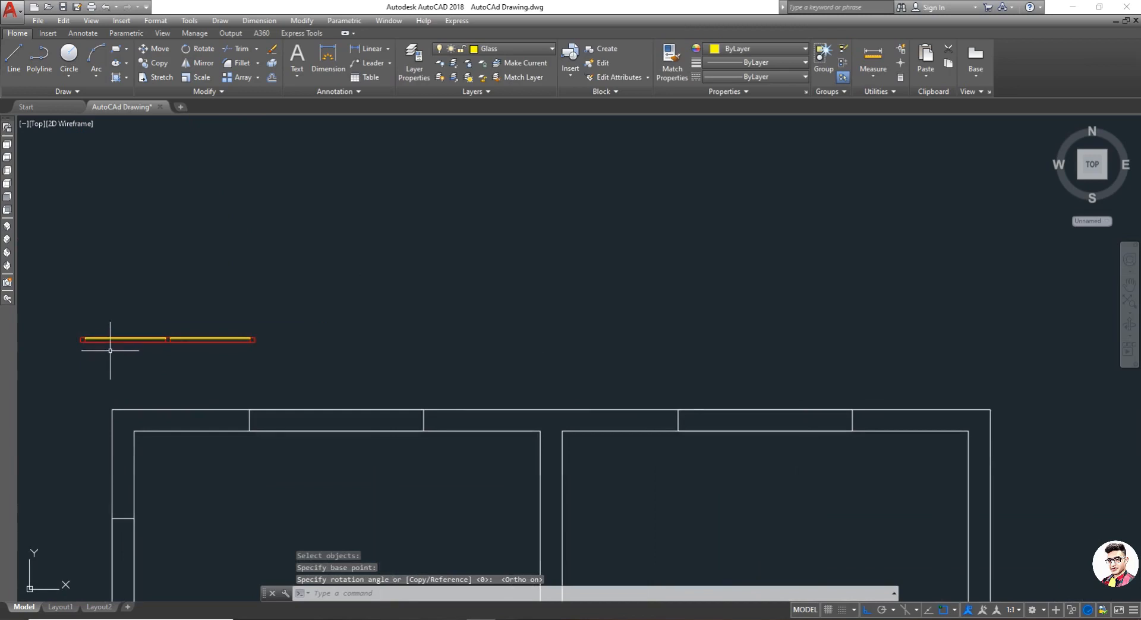
pyautogui.write('m')
pyautogui.press('Return')
pyautogui.click(65, 318)
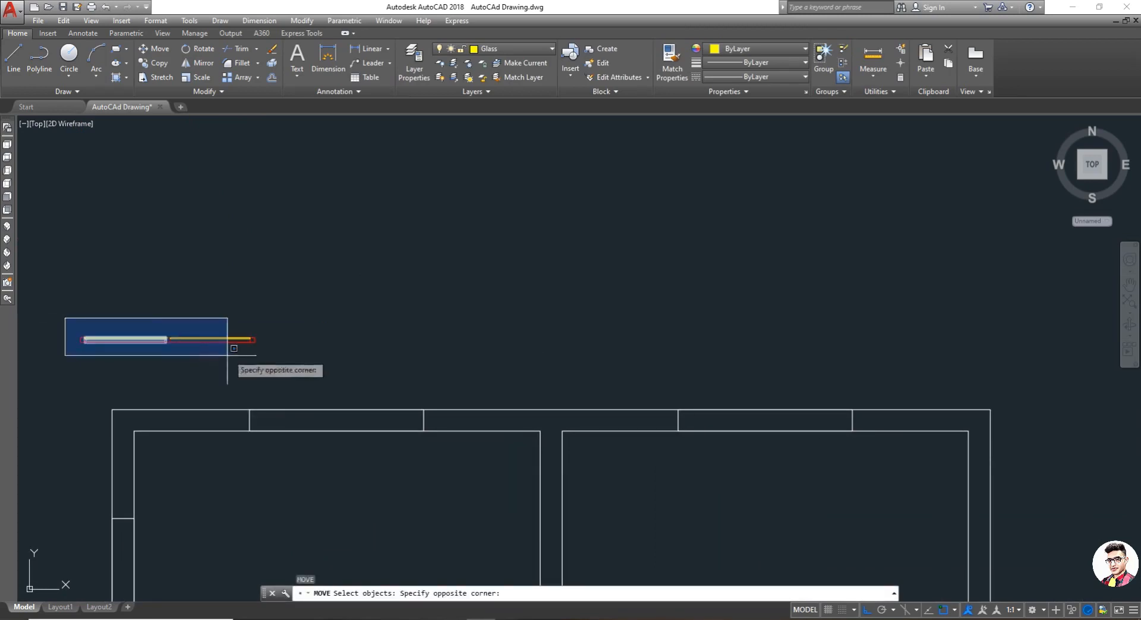
pyautogui.click(257, 356)
pyautogui.scroll(3, 257, 361)
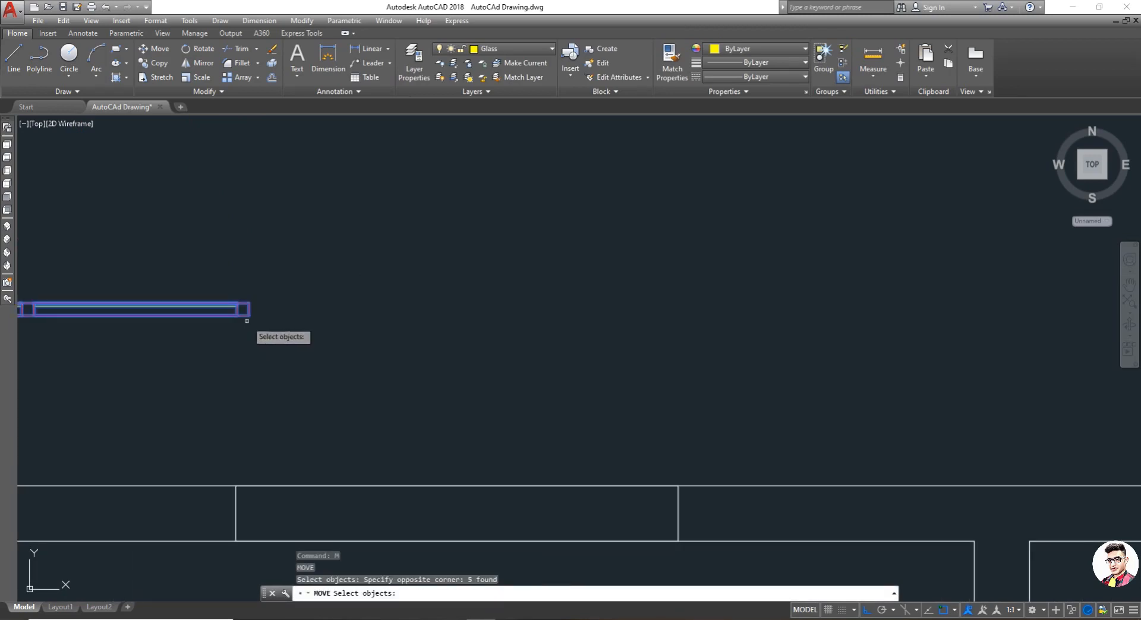
pyautogui.press('Escape')
pyautogui.scroll(-3, 278, 350)
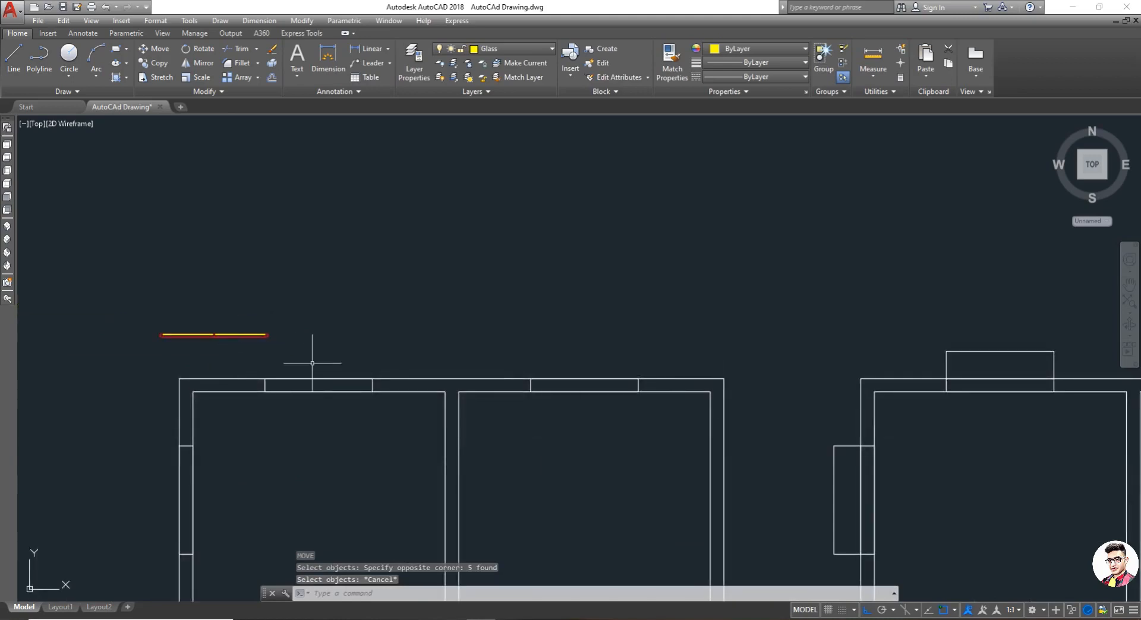
# - Copy the window frame and glass panels horizontally to above the right room's top wall in the left floor plan
pyautogui.scroll(3, 221, 327)
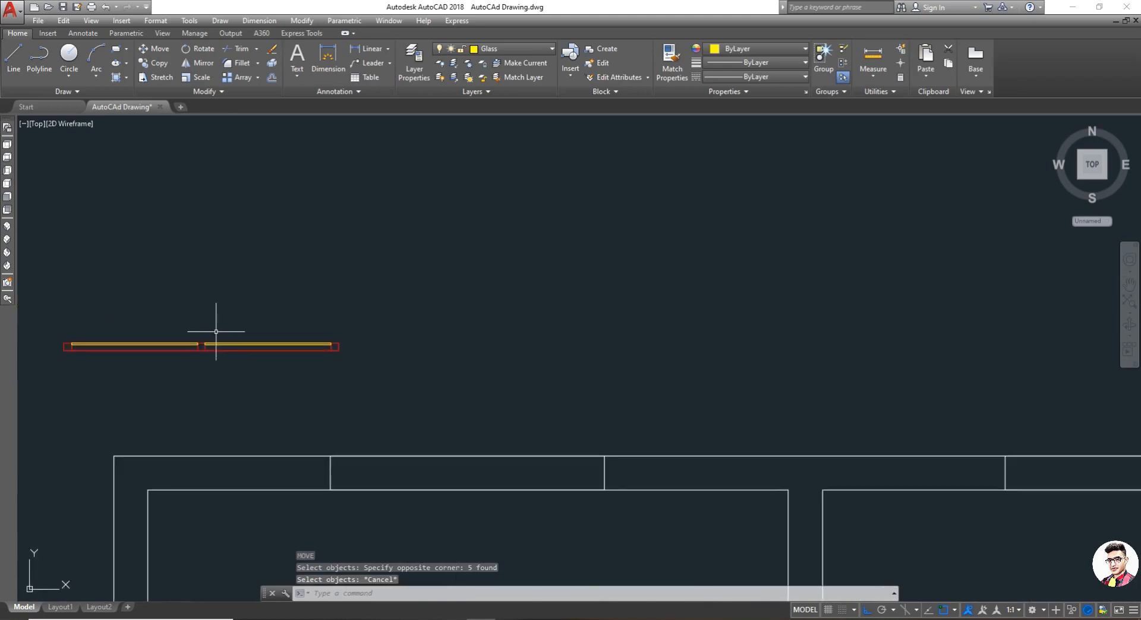
pyautogui.write('co')
pyautogui.press('Return')
pyautogui.click(382, 297)
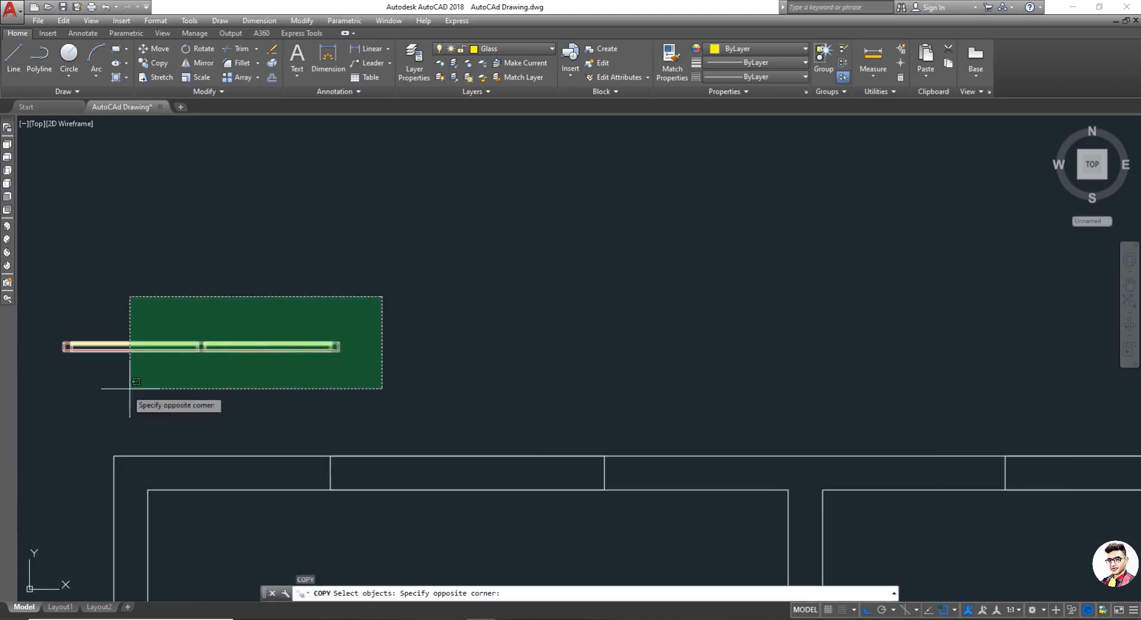
pyautogui.click(54, 383)
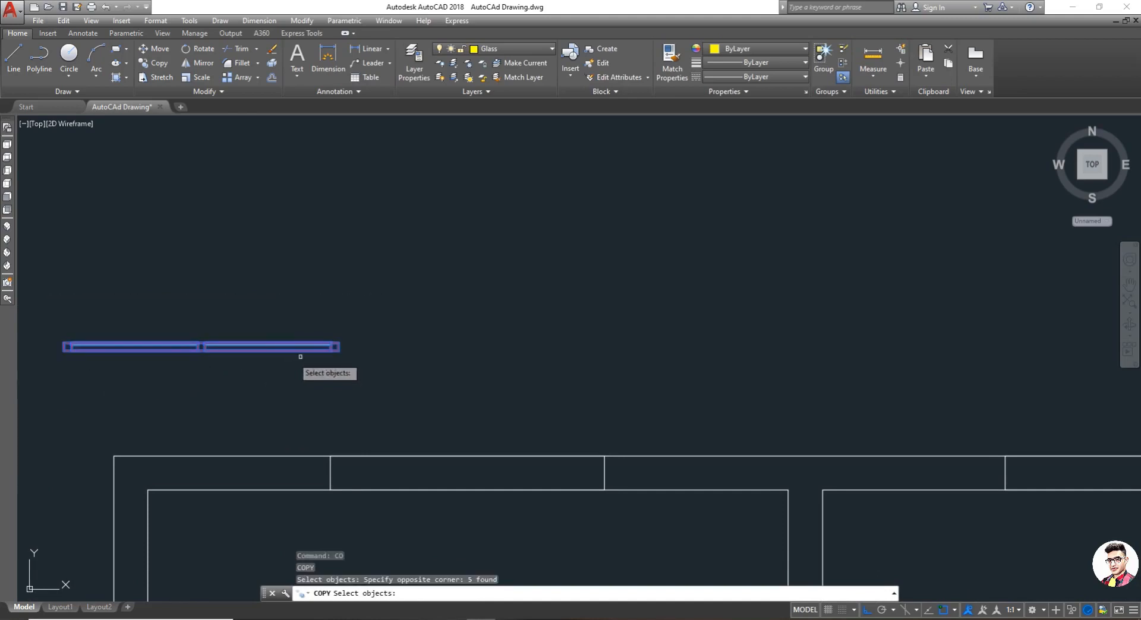
pyautogui.press('Return')
pyautogui.click(339, 348)
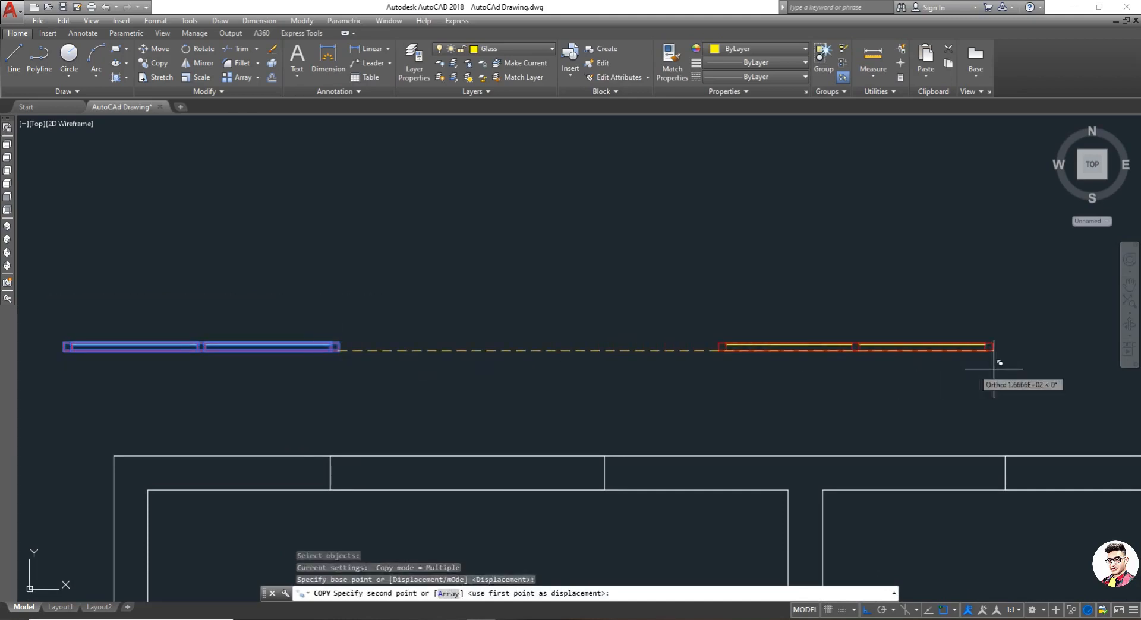
pyautogui.click(1097, 347)
pyautogui.press('Escape')
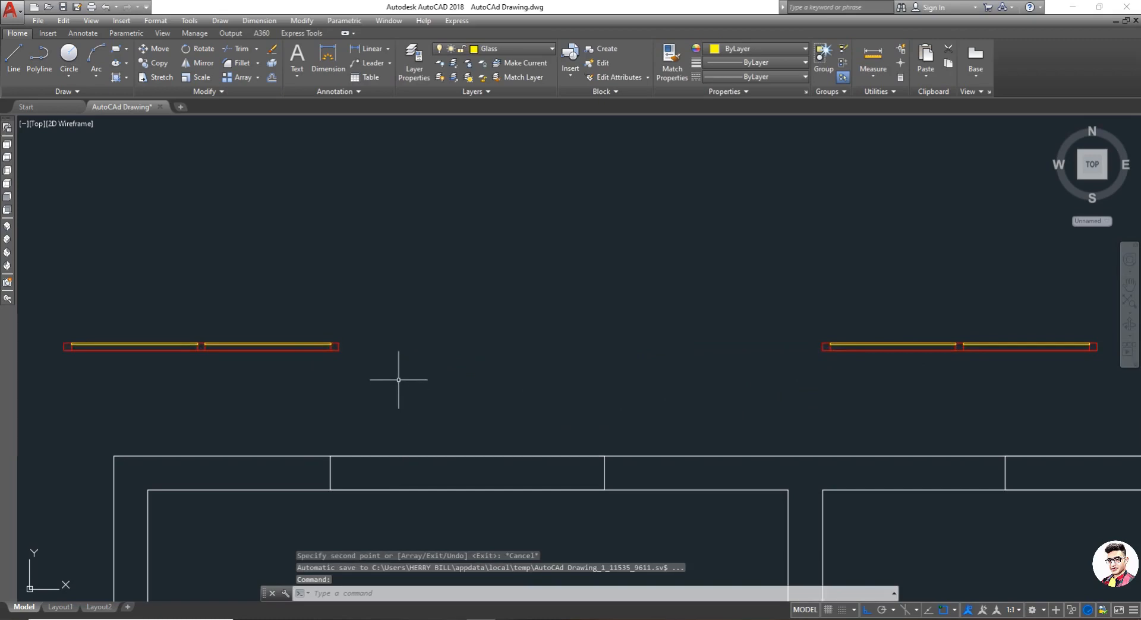
# - Copy the original window assembly horizontally to the west, leaving a gap between it and the original
pyautogui.write('c')
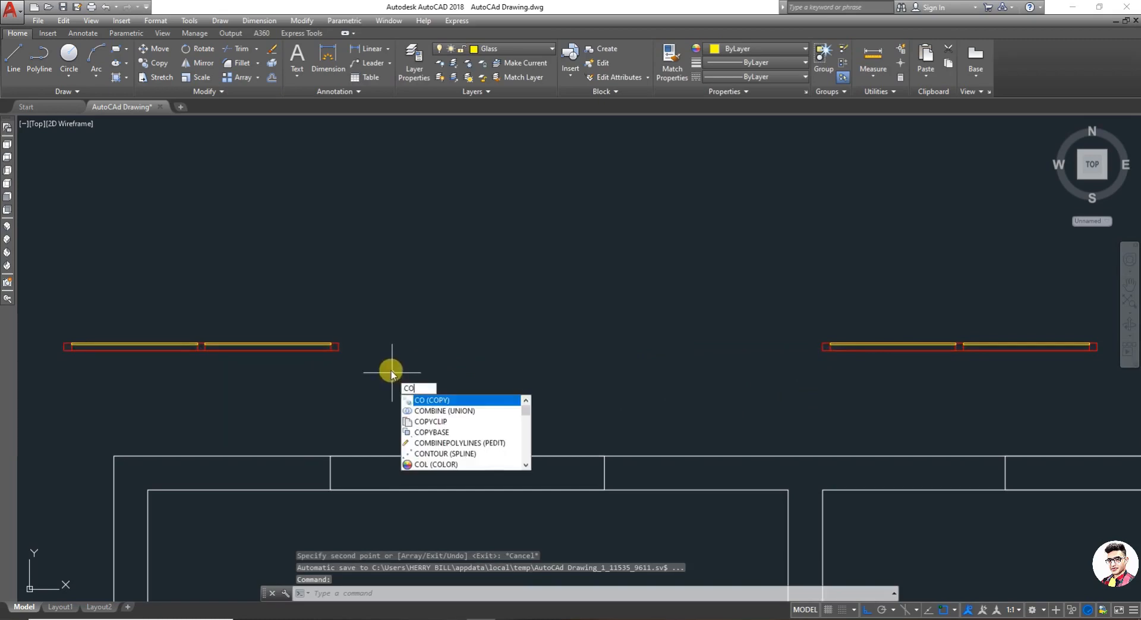
pyautogui.press('Return')
pyautogui.scroll(-2, 386, 368)
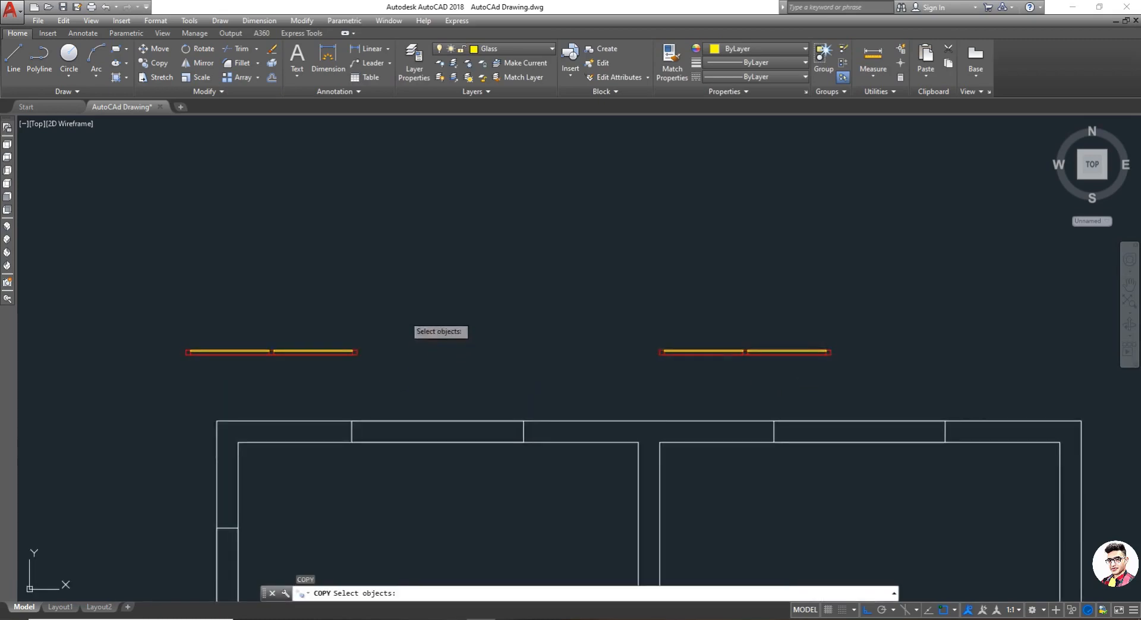
pyautogui.click(404, 315)
pyautogui.click(137, 386)
pyautogui.press('Return')
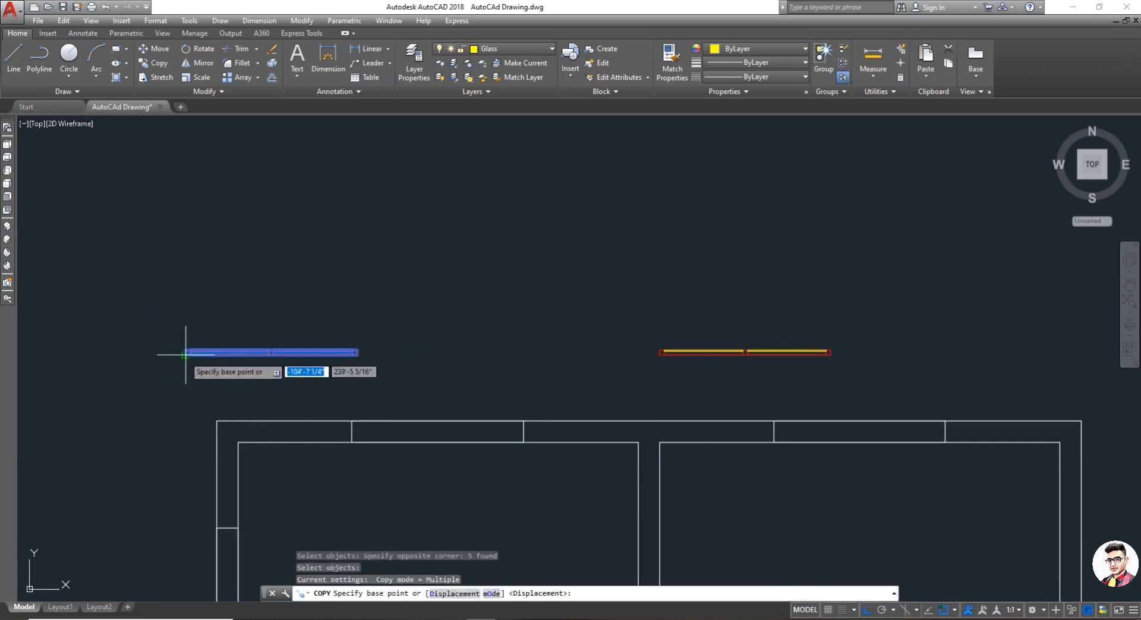
pyautogui.click(185, 355)
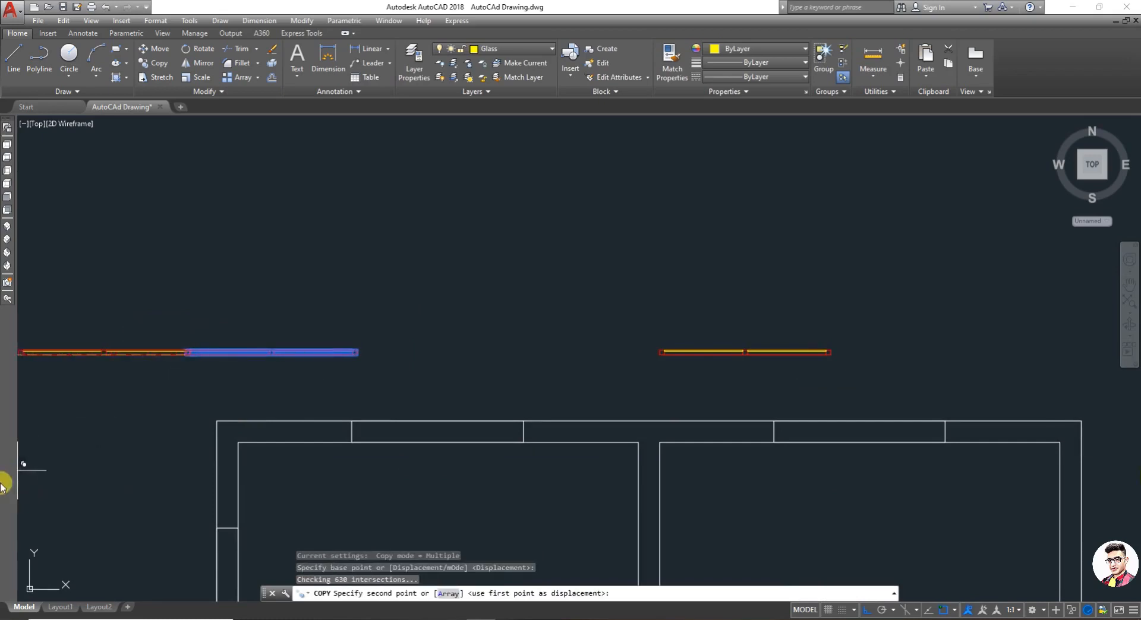
pyautogui.scroll(-2, 173, 407)
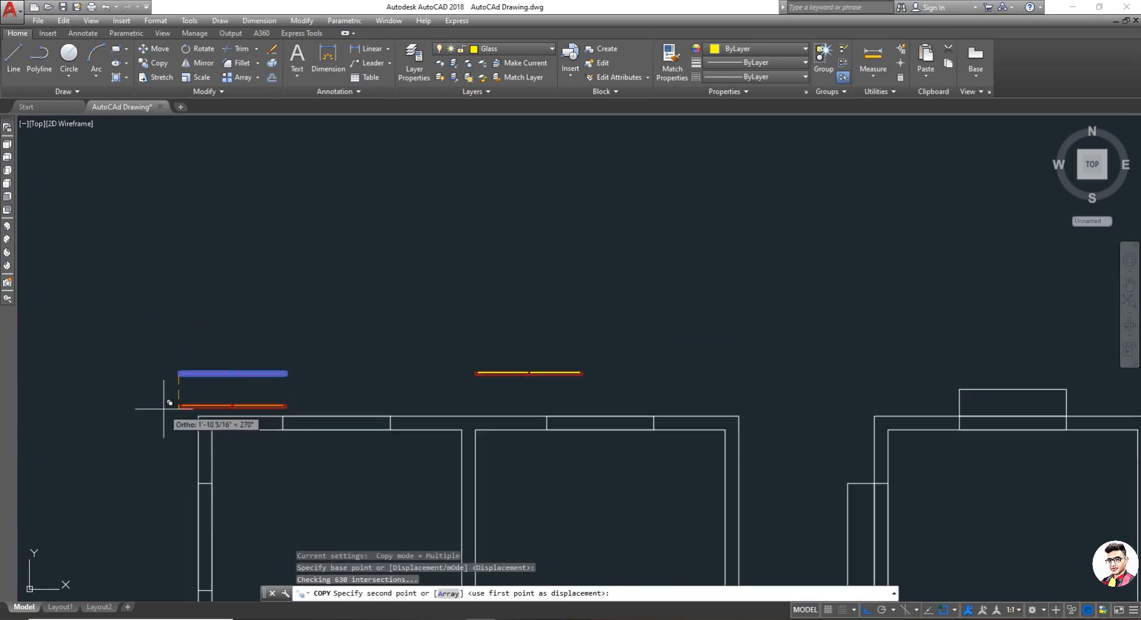
pyautogui.click(42, 407)
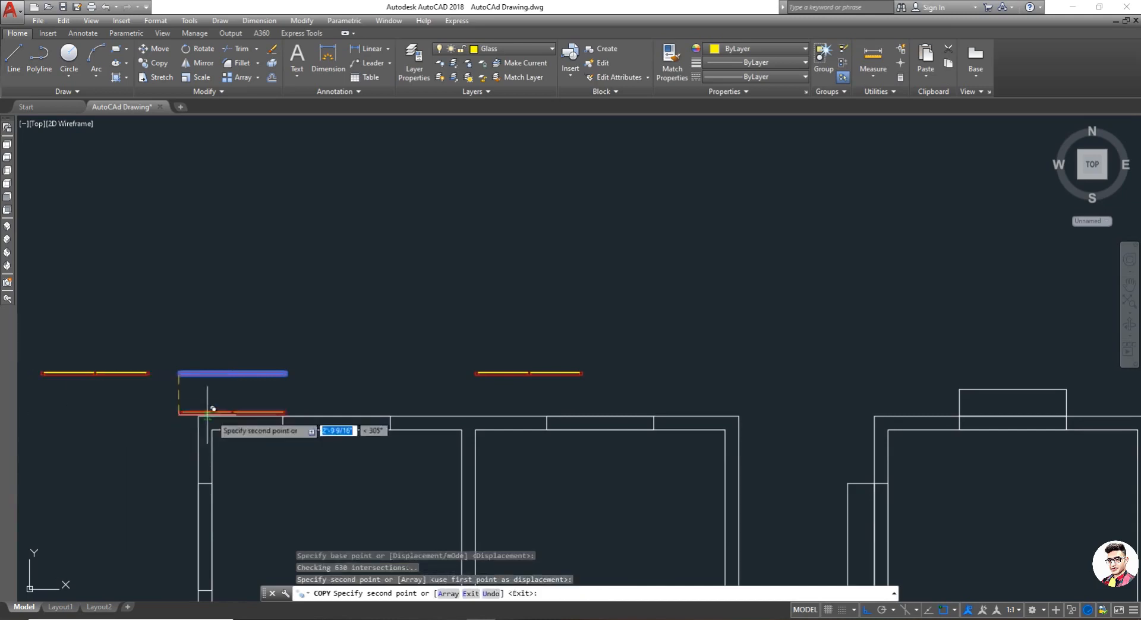
pyautogui.press('Escape')
# - Move the window copy above the right room a short distance to the east with Ortho on
pyautogui.scroll(4, 581, 374)
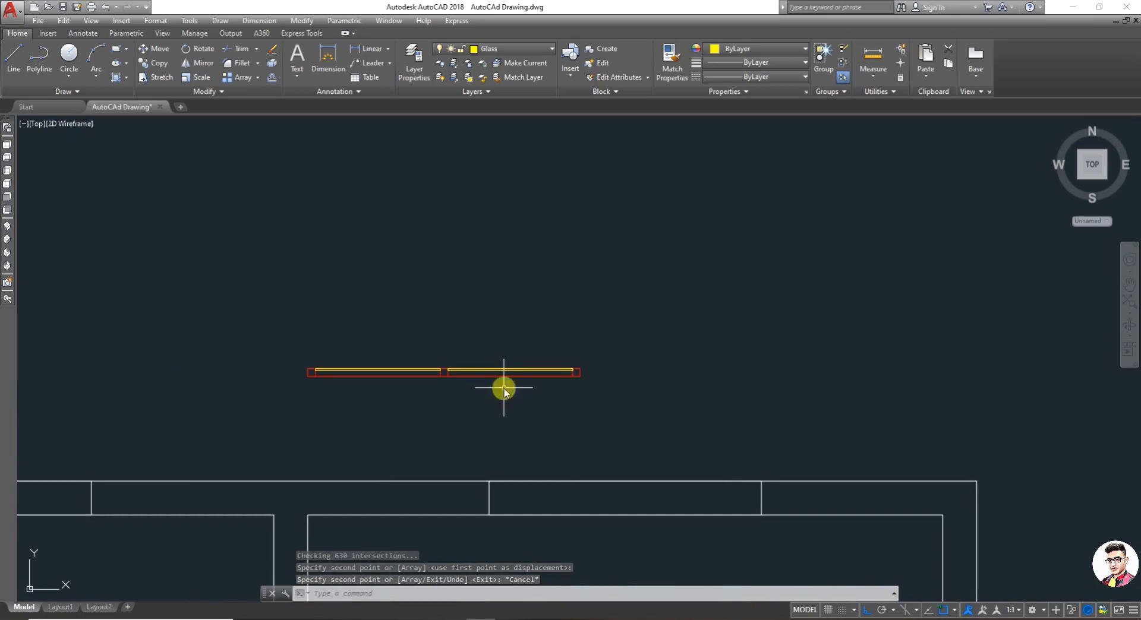
pyautogui.write('M')
pyautogui.press('Return')
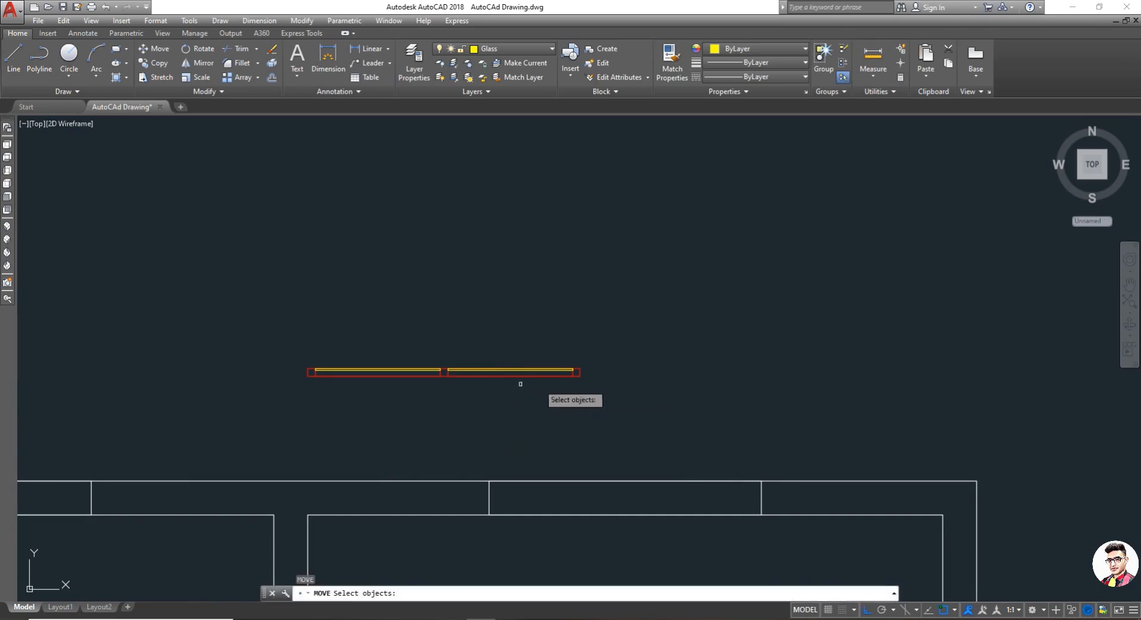
pyautogui.click(633, 409)
pyautogui.click(275, 327)
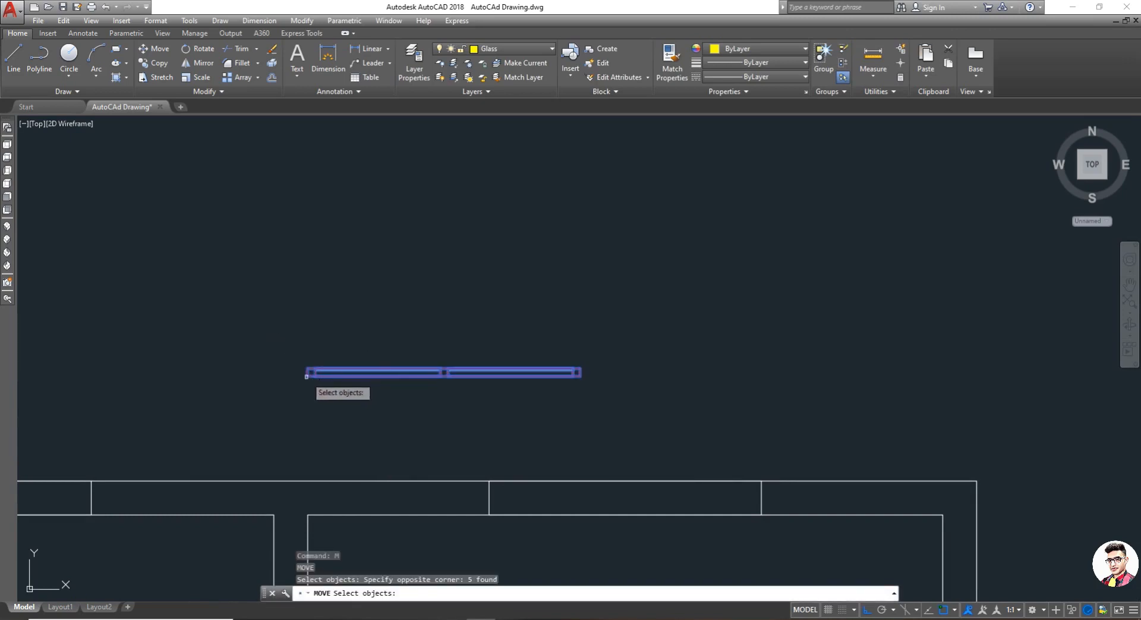
pyautogui.press('Return')
pyautogui.click(307, 376)
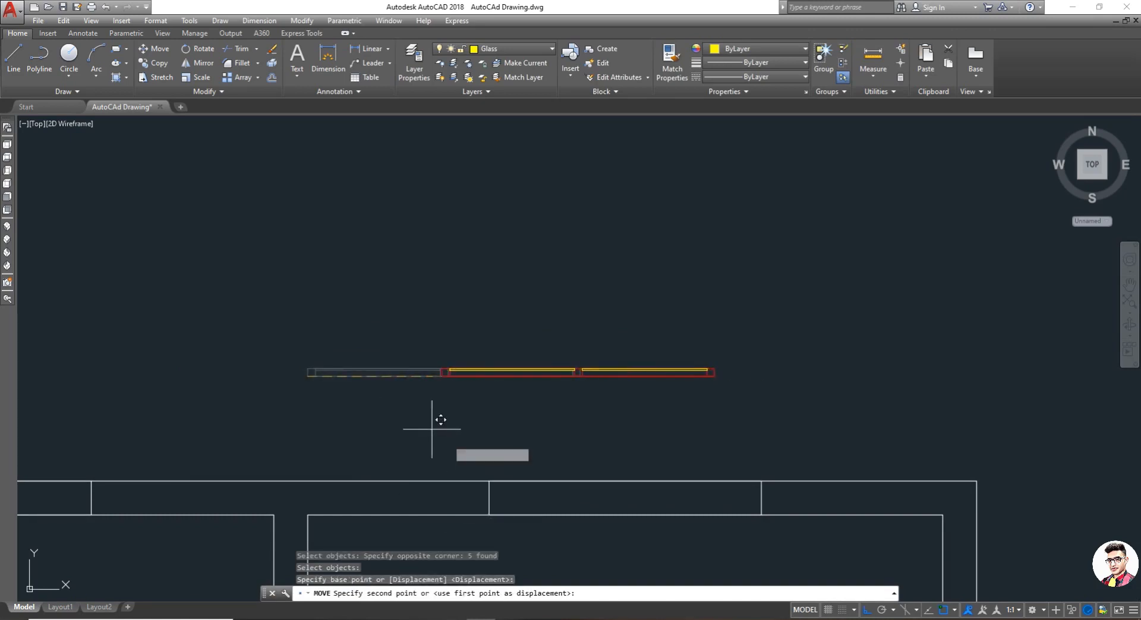
pyautogui.click(407, 417)
# - Move the window copy above the right room by its upper-left corner to the outer-left corner of that room's top-wall opening
pyautogui.scroll(2, 521, 393)
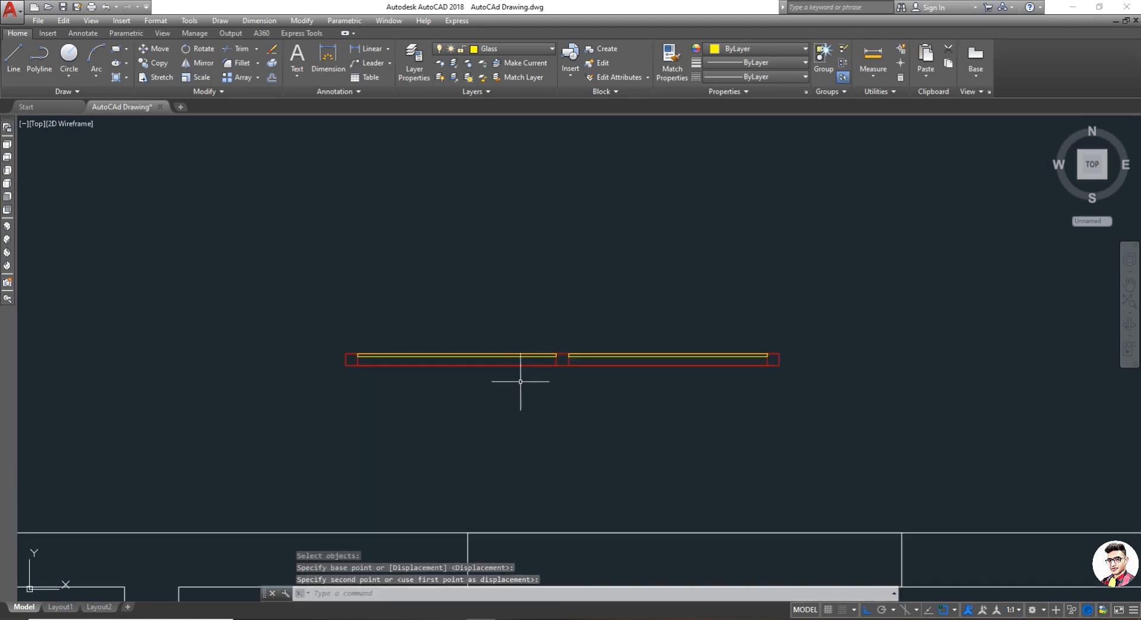
pyautogui.press('Return')
pyautogui.click(296, 311)
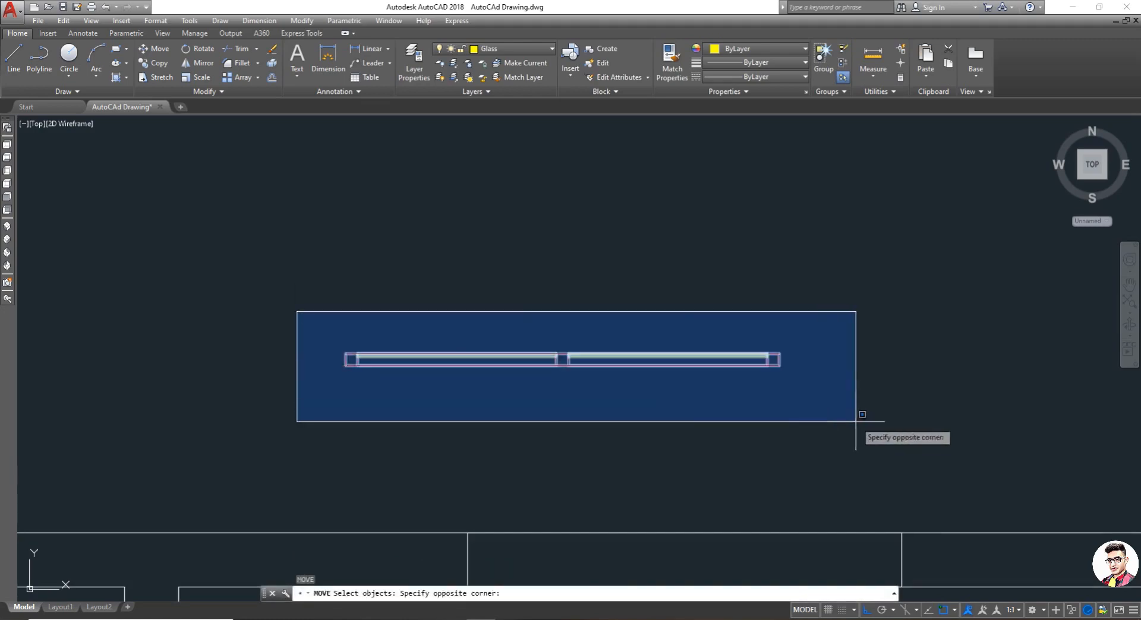
pyautogui.click(887, 448)
pyautogui.scroll(3, 404, 405)
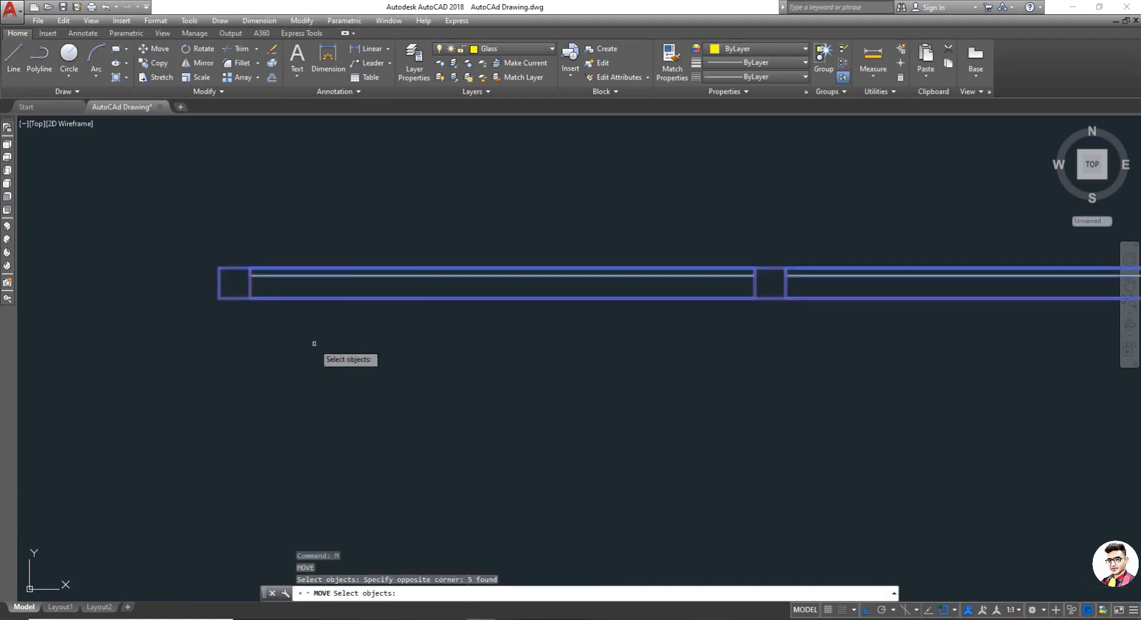
pyautogui.press('Return')
pyautogui.click(219, 269)
pyautogui.scroll(-3, 323, 269)
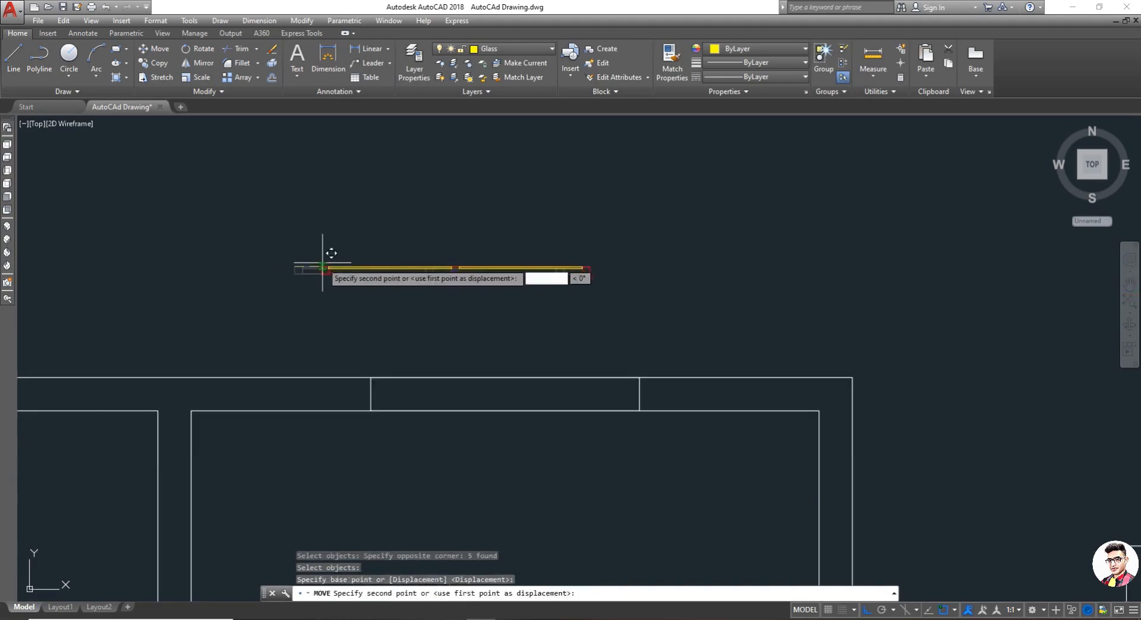
pyautogui.click(371, 378)
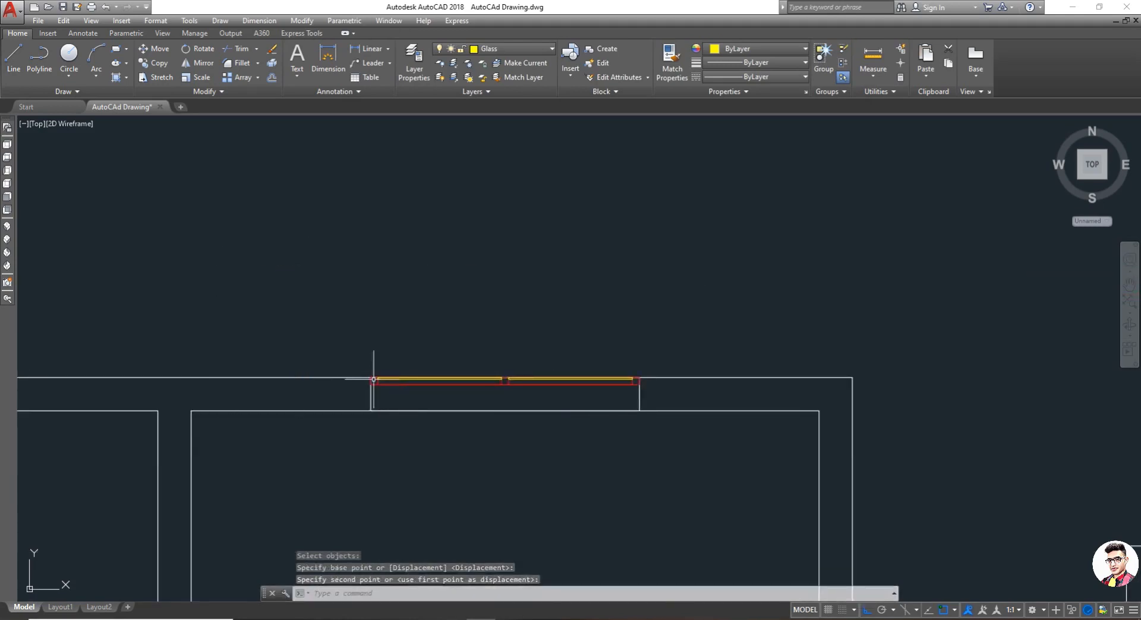
# - Move the original window assembly by its upper-left corner to the outer-left corner of the left room's top-wall opening
pyautogui.scroll(-5, 373, 379)
pyautogui.scroll(4, 111, 334)
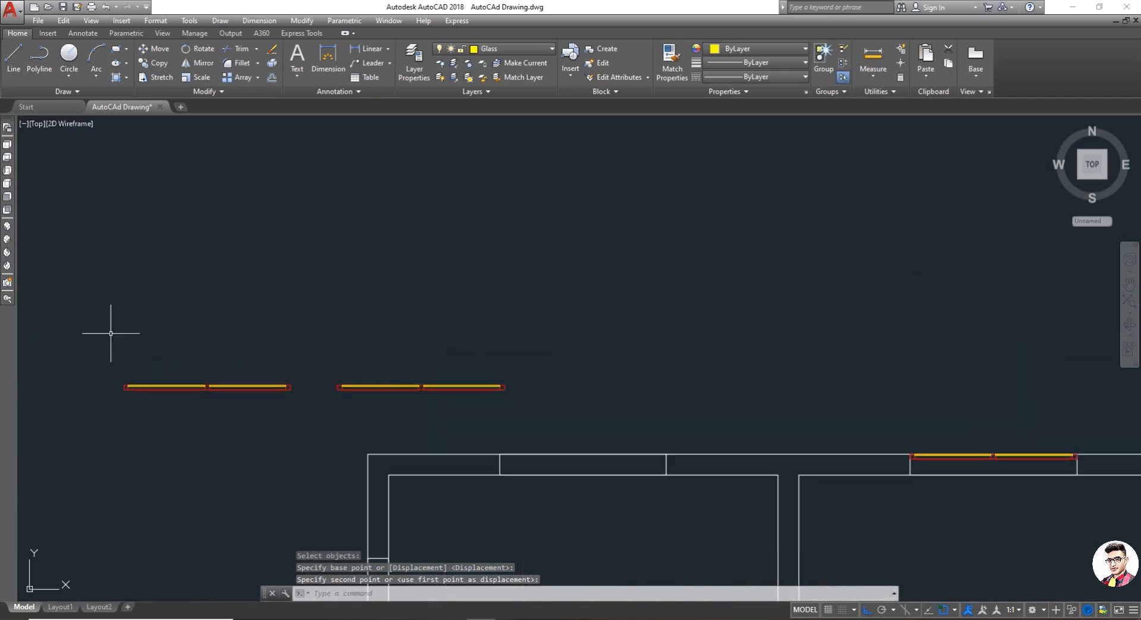
pyautogui.scroll(3, 509, 404)
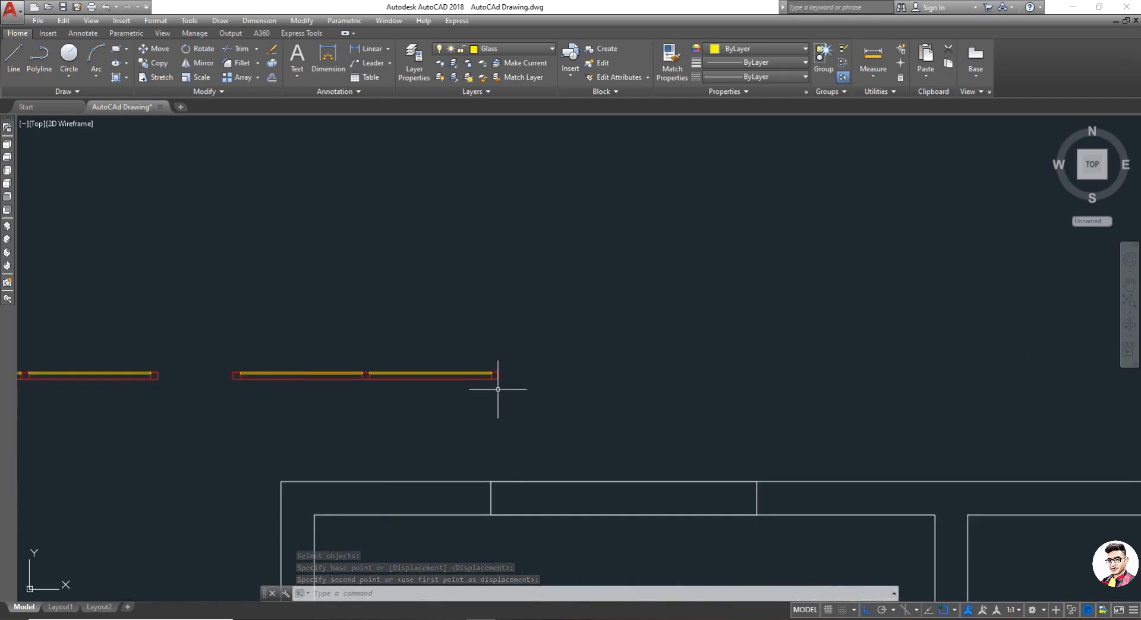
pyautogui.press('Return')
pyautogui.click(545, 345)
pyautogui.click(216, 394)
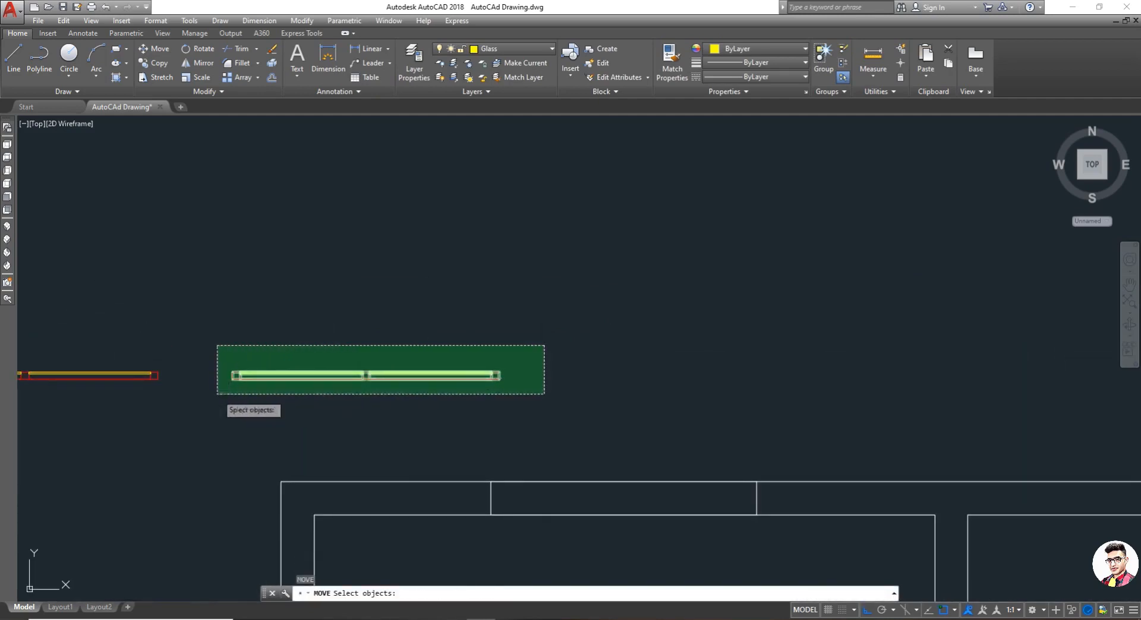
pyautogui.press('Return')
pyautogui.click(231, 378)
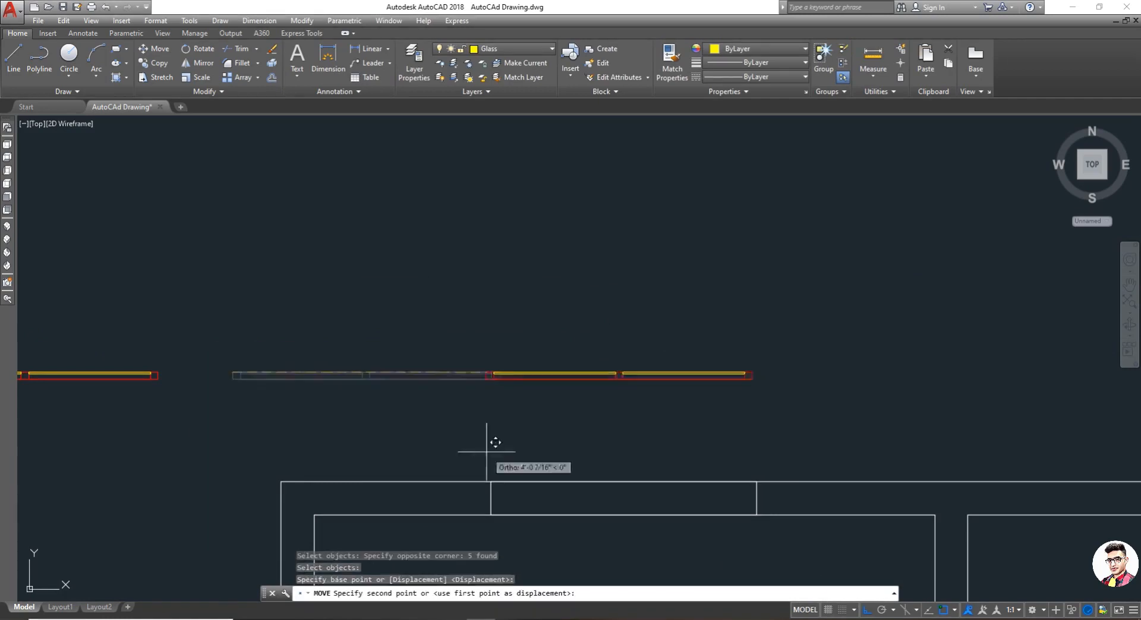
pyautogui.click(490, 482)
pyautogui.scroll(-2, 475, 439)
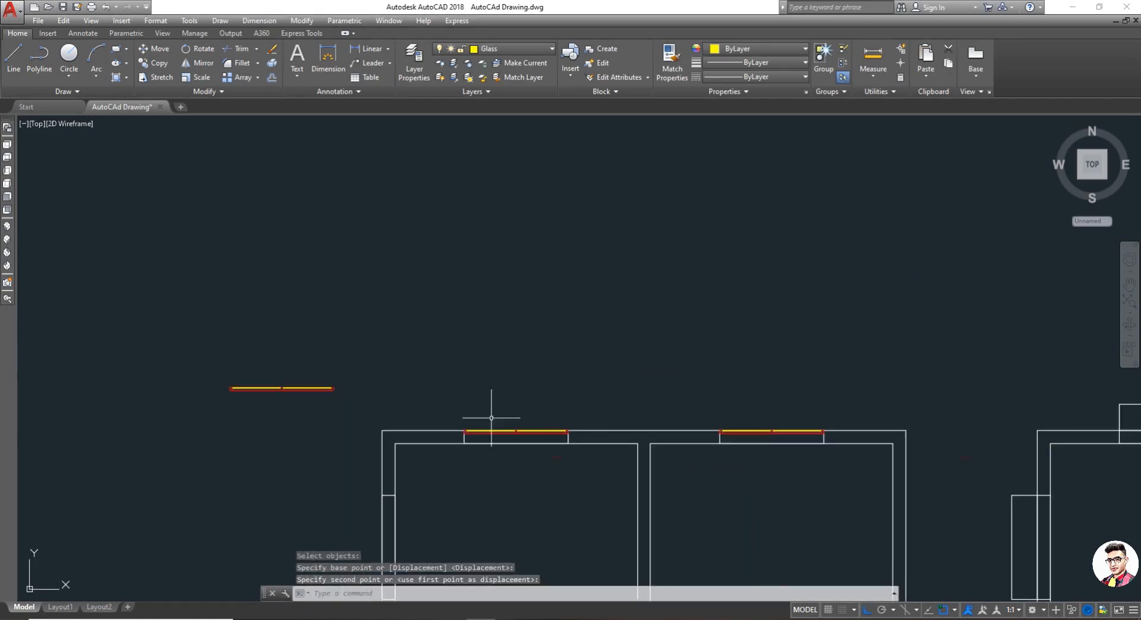
# - Copy the remaining spare window to just below the opening in the left floor plan's lower room wall, with Ortho off
pyautogui.scroll(-2, 690, 404)
pyautogui.scroll(3, 597, 502)
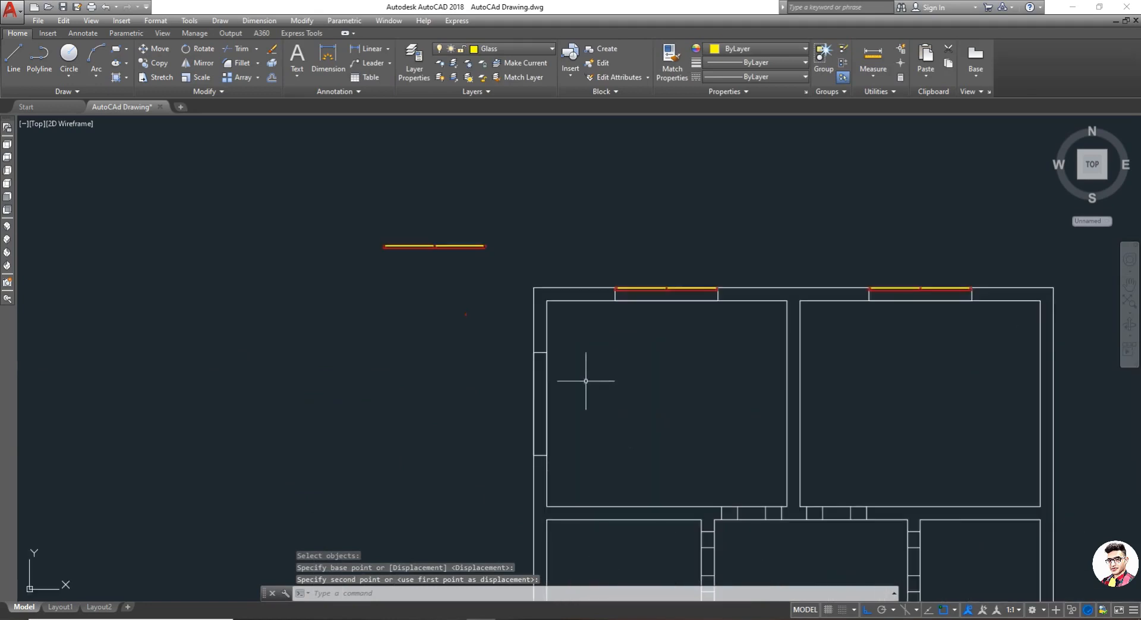
pyautogui.write('co')
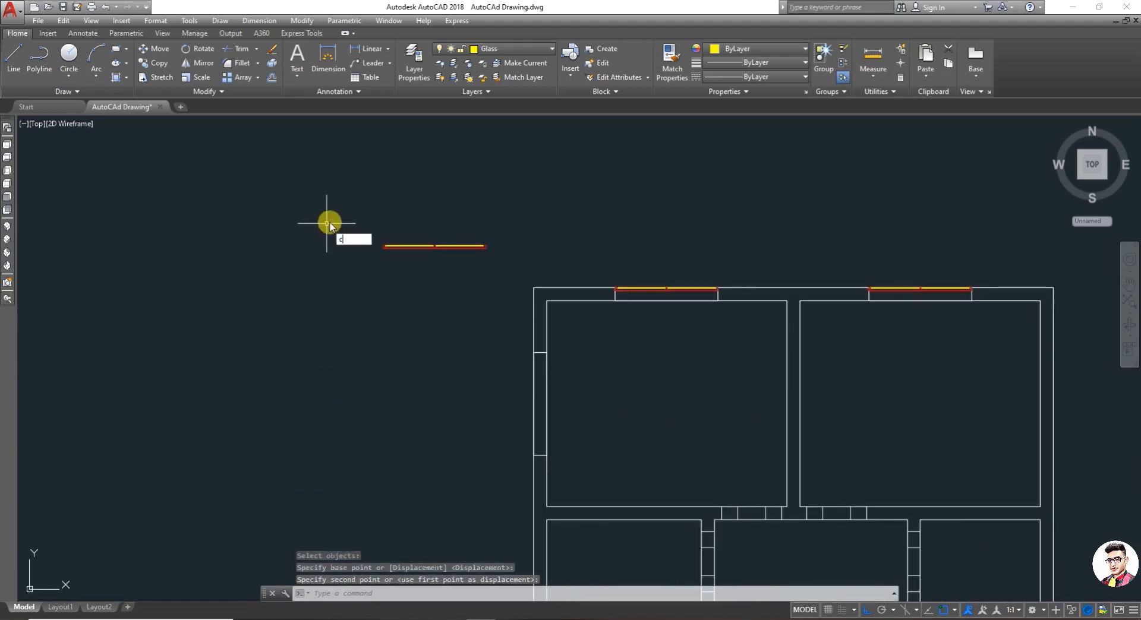
pyautogui.press('Return')
pyautogui.click(322, 202)
pyautogui.click(579, 324)
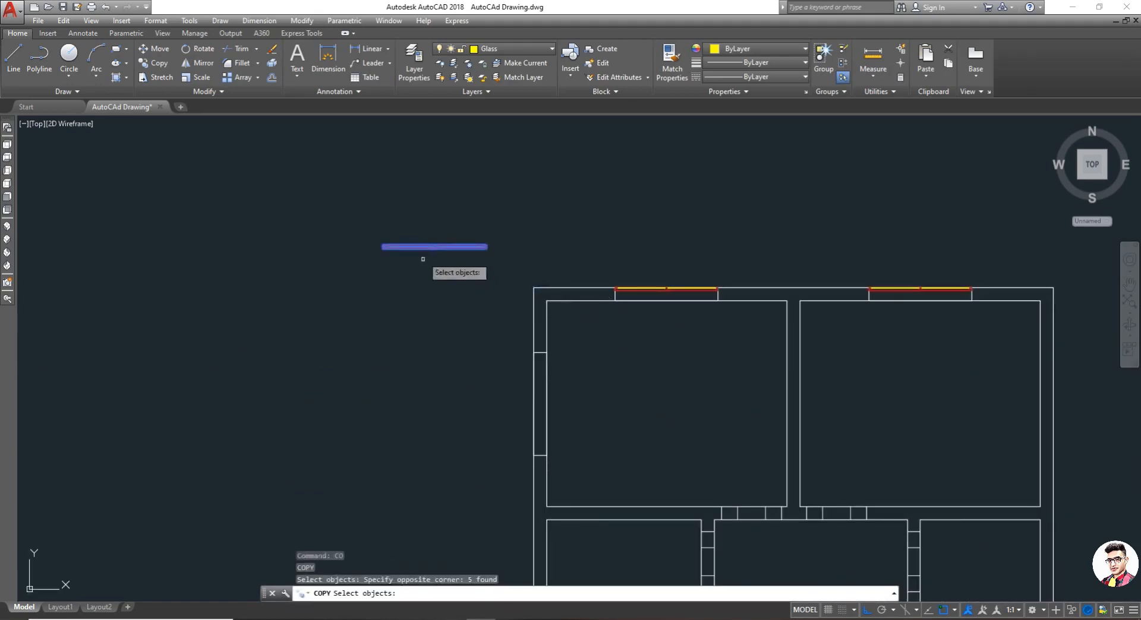
pyautogui.press('Return')
pyautogui.scroll(4, 429, 243)
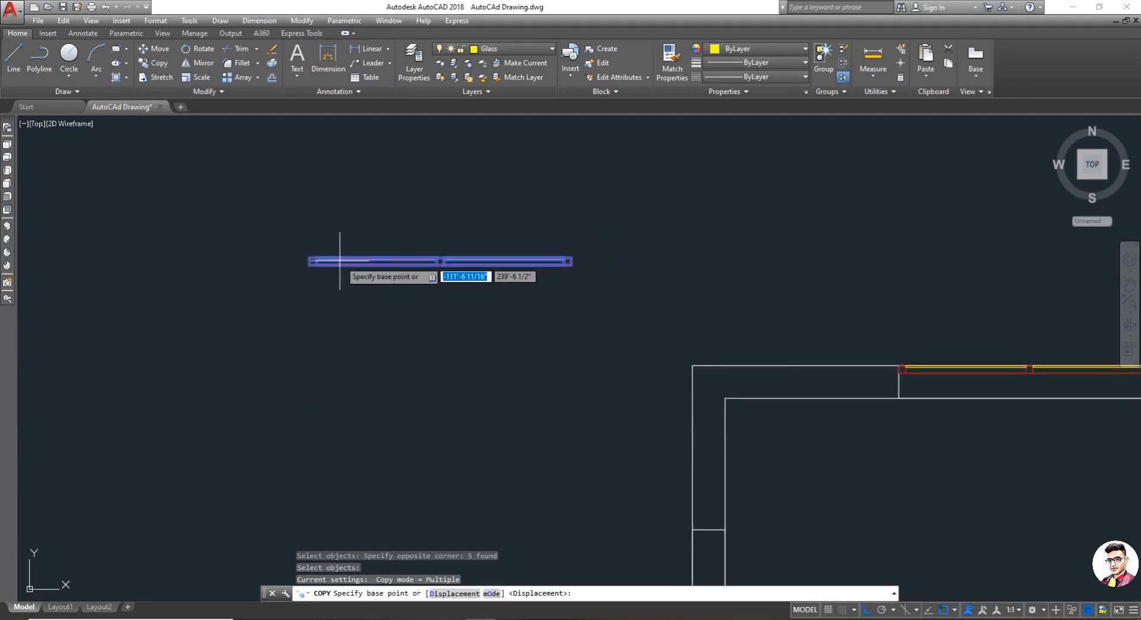
pyautogui.click(309, 259)
pyautogui.scroll(-5, 333, 267)
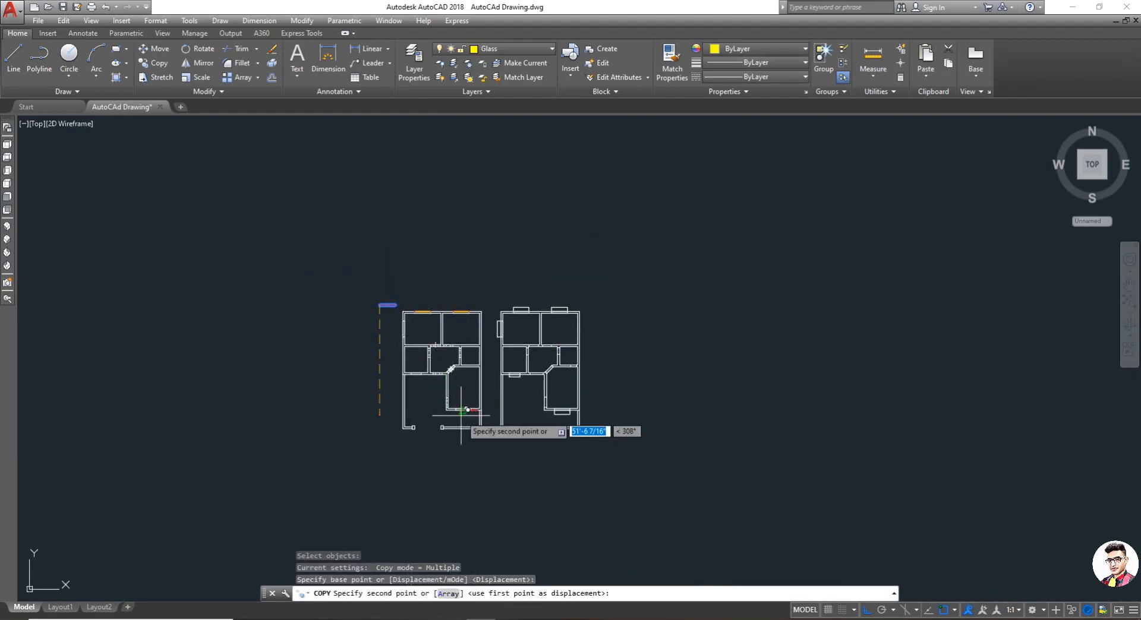
pyautogui.press('F8')
pyautogui.scroll(6, 459, 415)
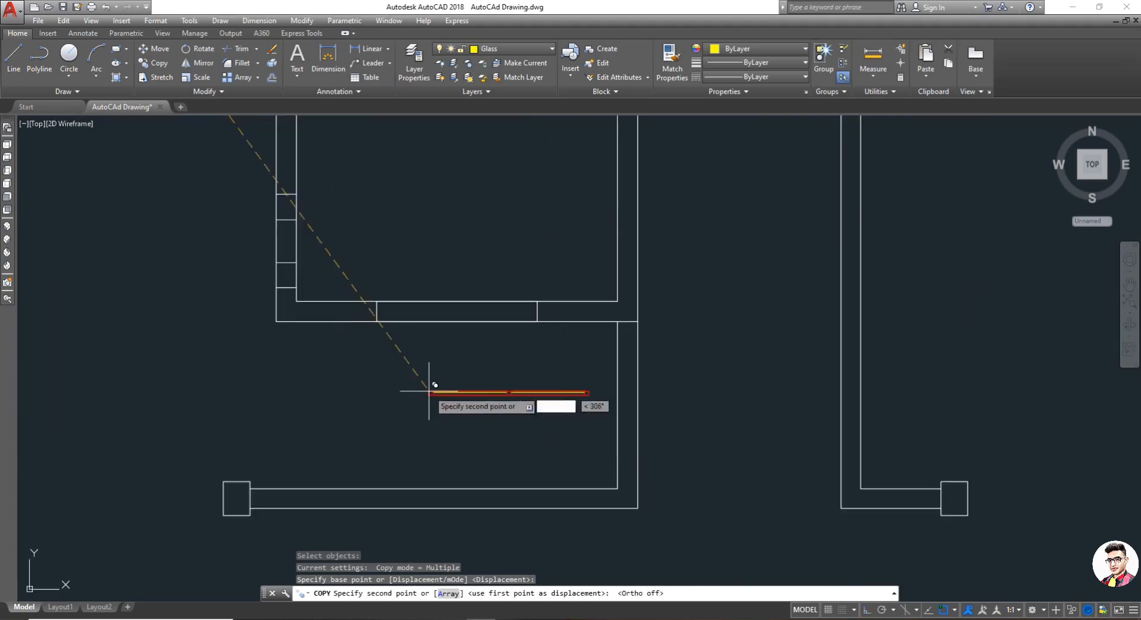
pyautogui.click(372, 381)
pyautogui.press('Escape')
# - Rotate the spare window outside the left floor plan's upper-left corner 90° about its upper-left corner with Ortho on, so it stands vertical
pyautogui.scroll(-5, 343, 397)
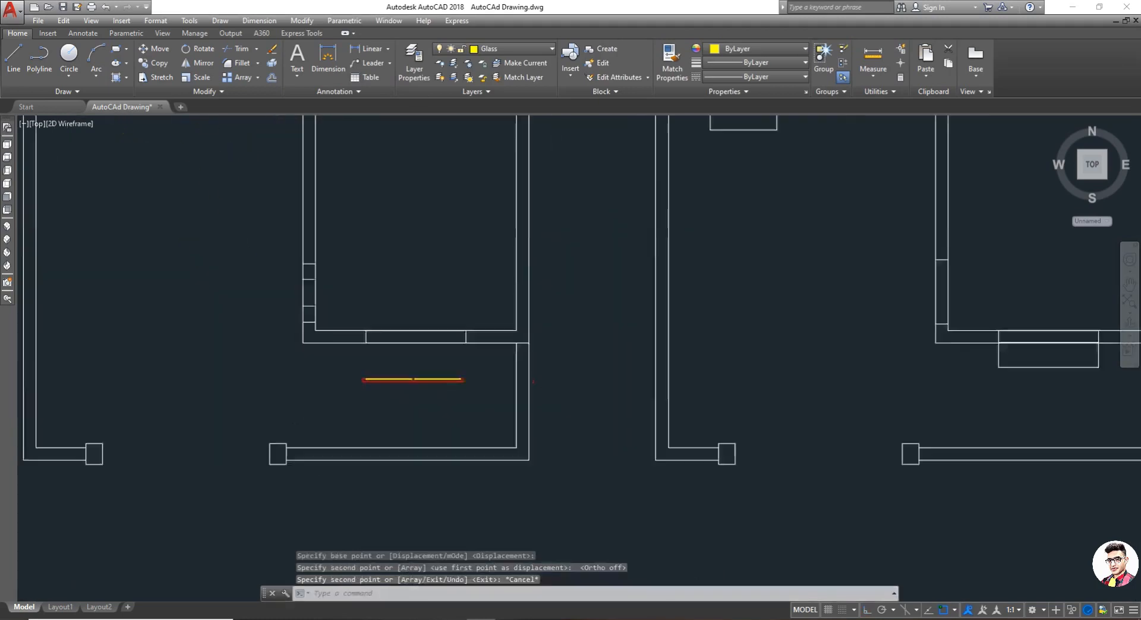
pyautogui.scroll(-3, 335, 264)
pyautogui.scroll(8, 289, 200)
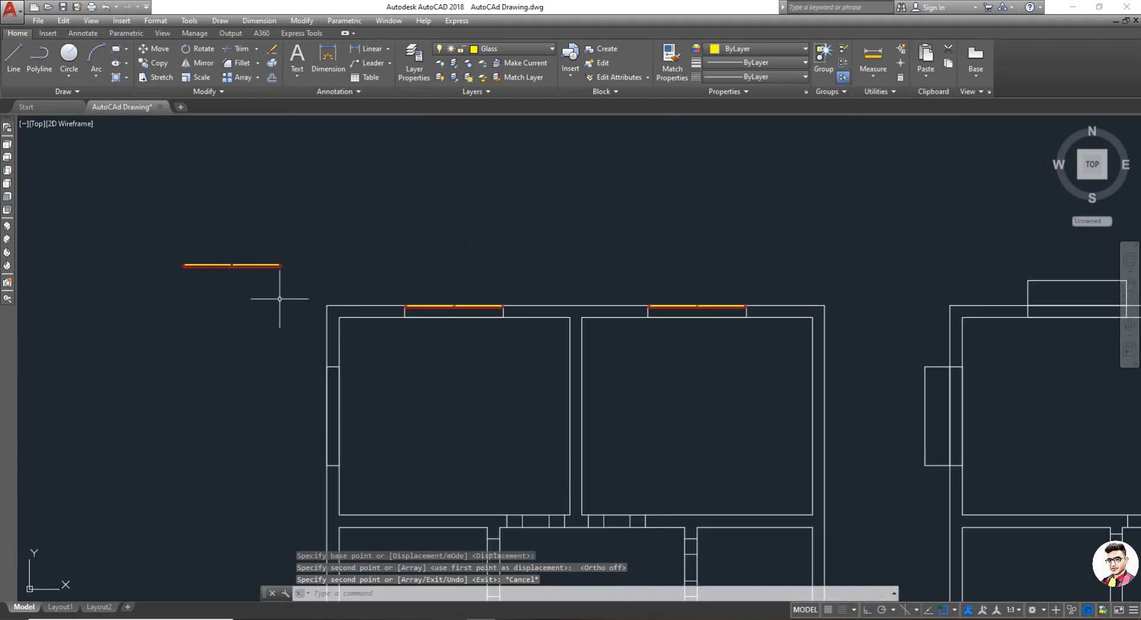
pyautogui.click(174, 247)
pyautogui.click(281, 285)
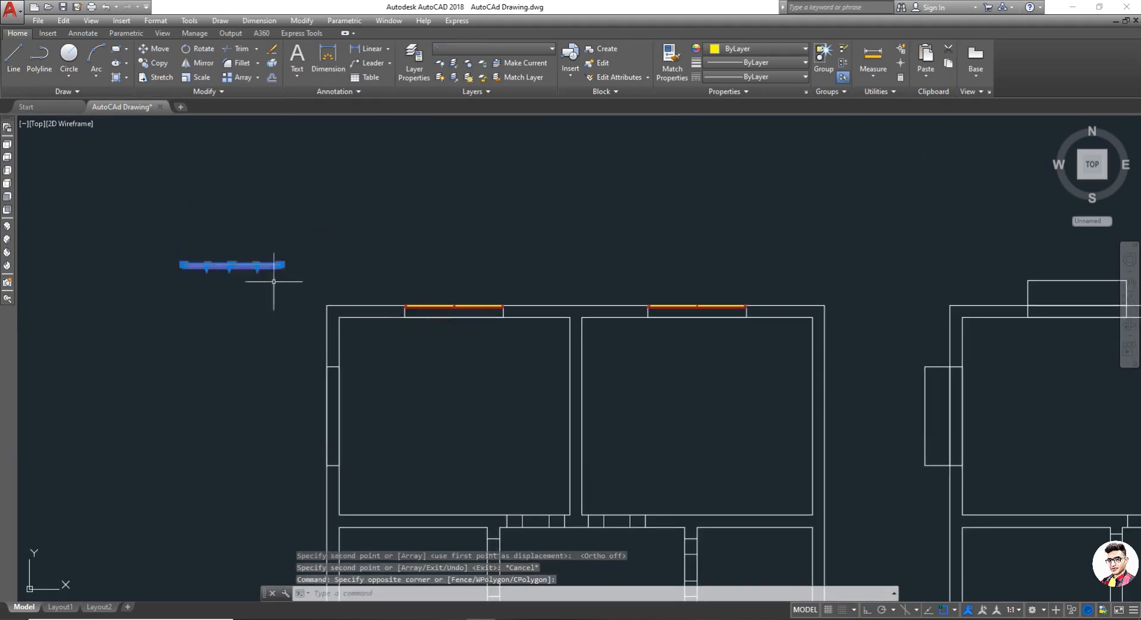
pyautogui.scroll(4, 270, 281)
pyautogui.scroll(-4, 223, 258)
pyautogui.scroll(10, 240, 224)
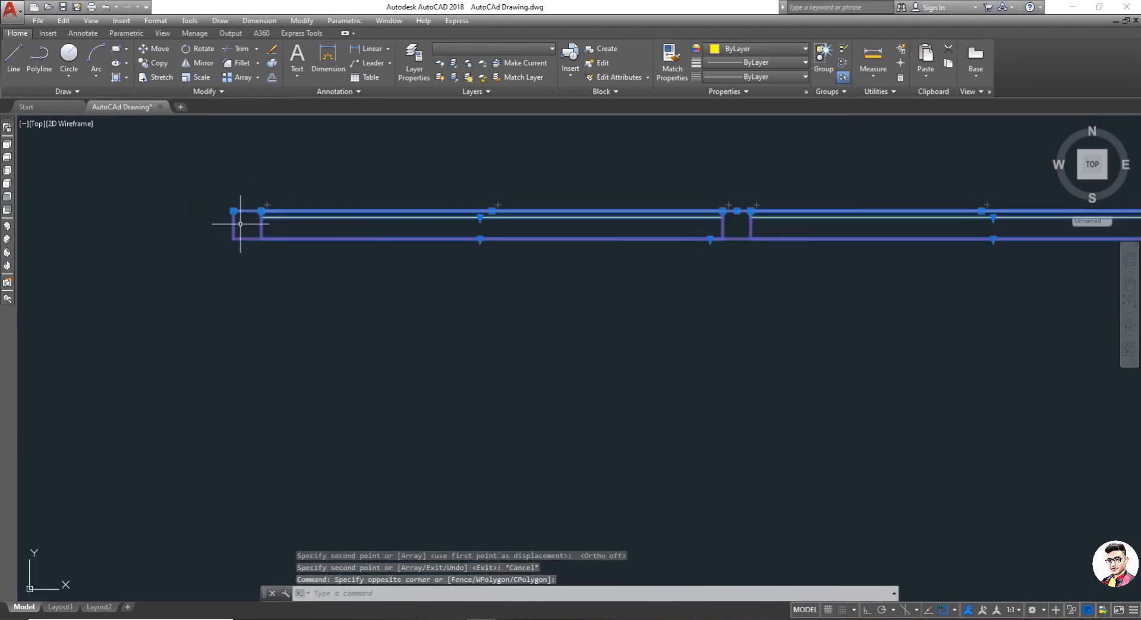
pyautogui.scroll(-4, 309, 257)
pyautogui.scroll(2, 484, 255)
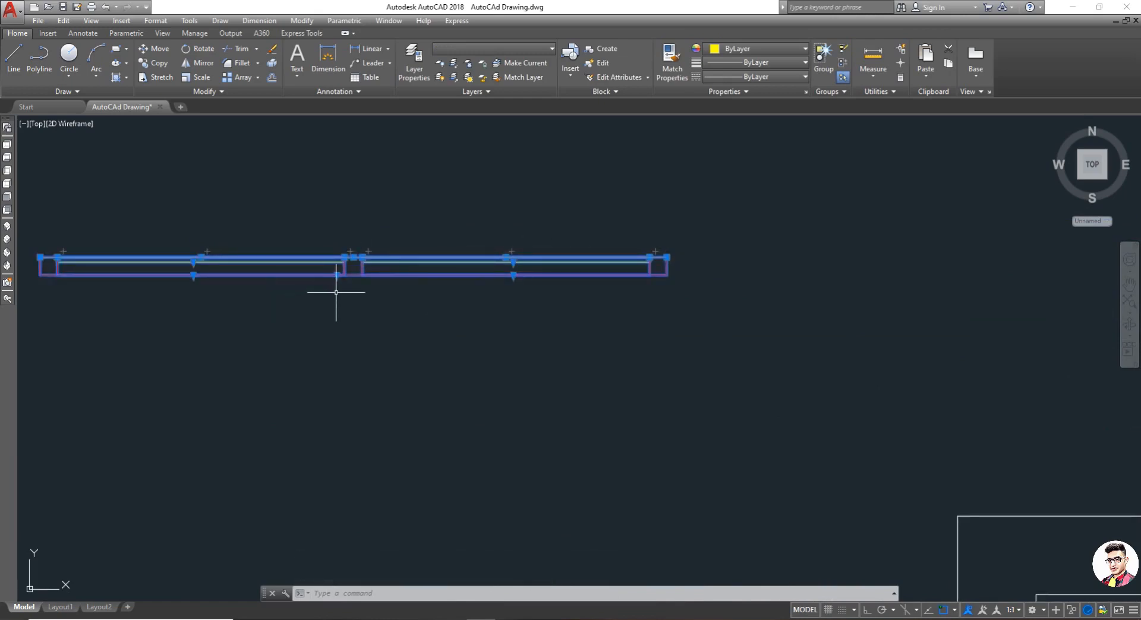
pyautogui.press('Return')
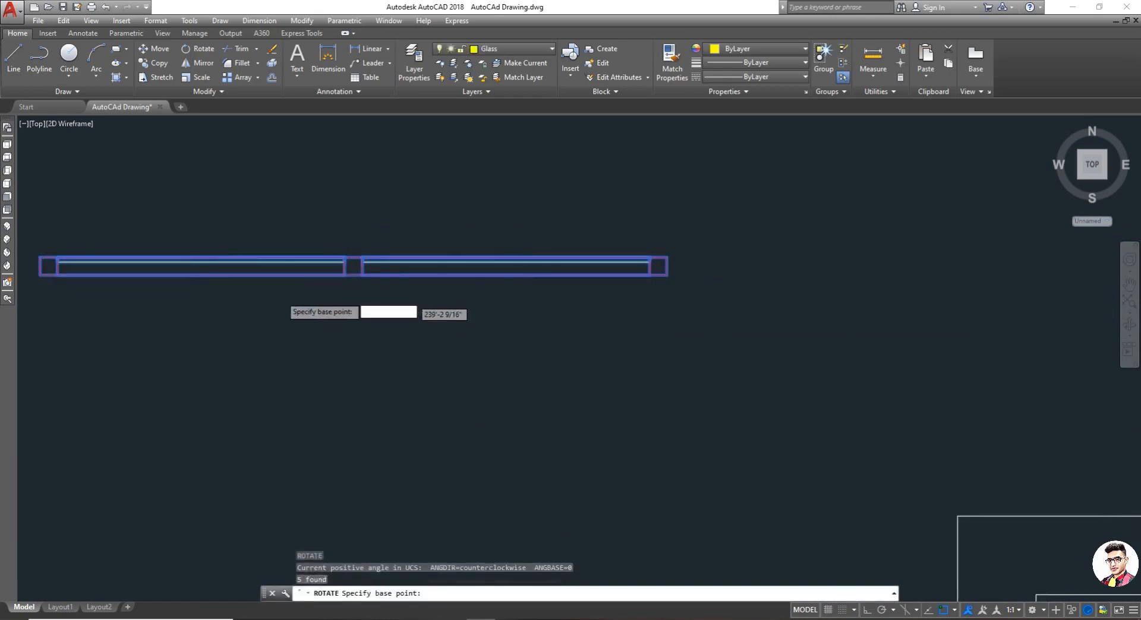
pyautogui.scroll(-2, 285, 311)
pyautogui.click(132, 274)
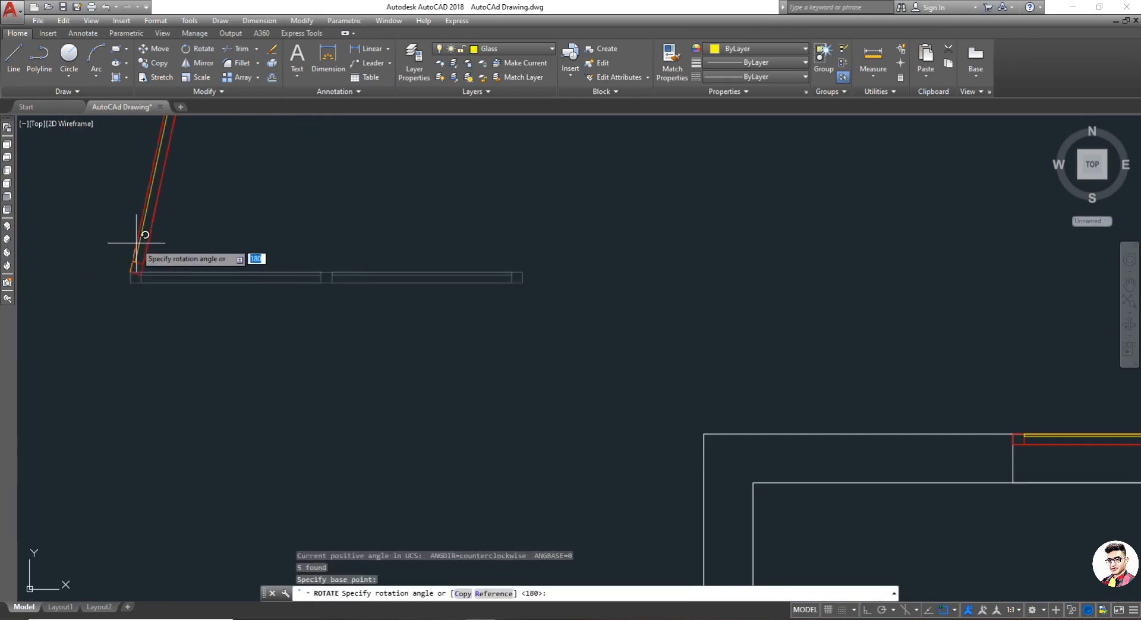
pyautogui.press('F8')
pyautogui.click(126, 242)
pyautogui.scroll(-4, 144, 341)
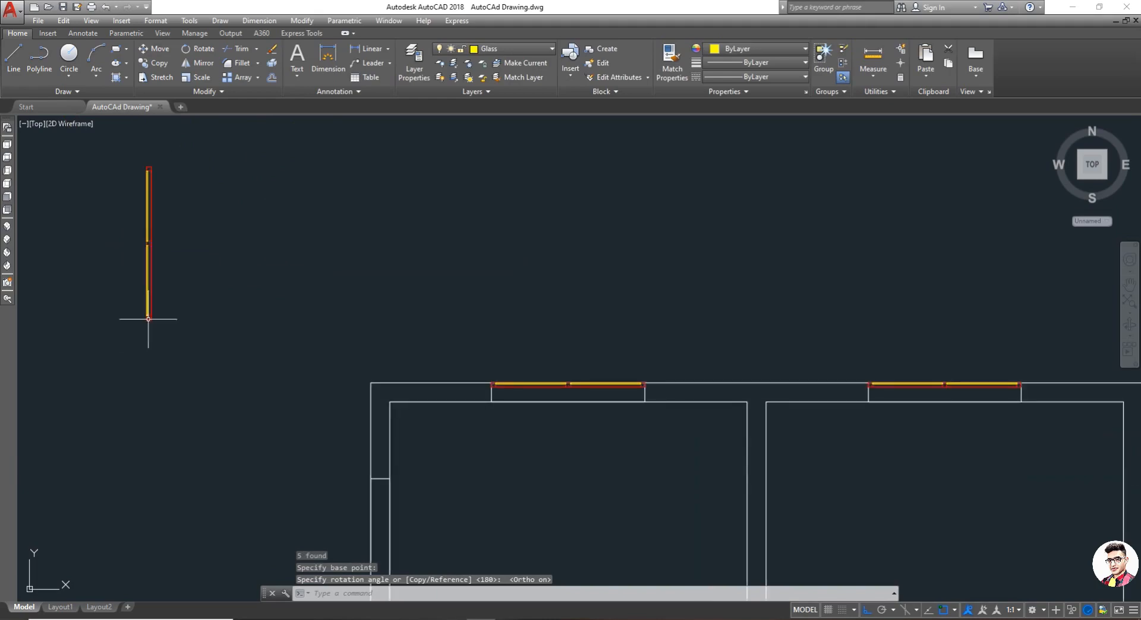
# - Move the vertical window by its lower-left corner to the outer lower corner of the west wall opening in the left floor plan
pyautogui.scroll(2, 129, 269)
pyautogui.scroll(-4, 133, 291)
pyautogui.write('m')
pyautogui.press('Return')
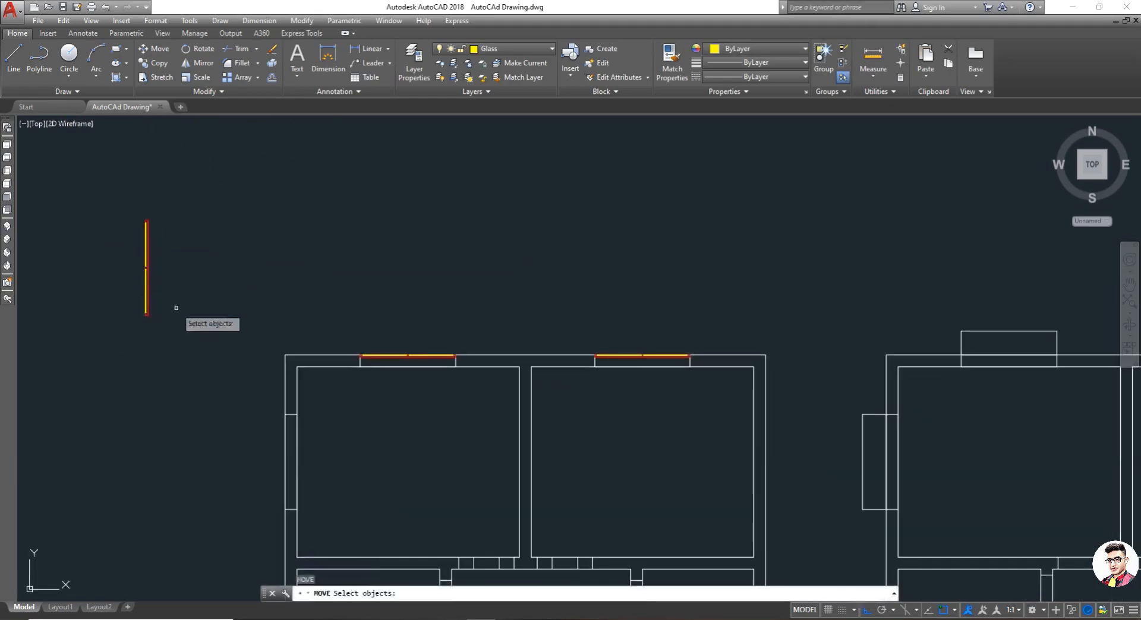
pyautogui.click(178, 318)
pyautogui.click(120, 212)
pyautogui.scroll(5, 135, 295)
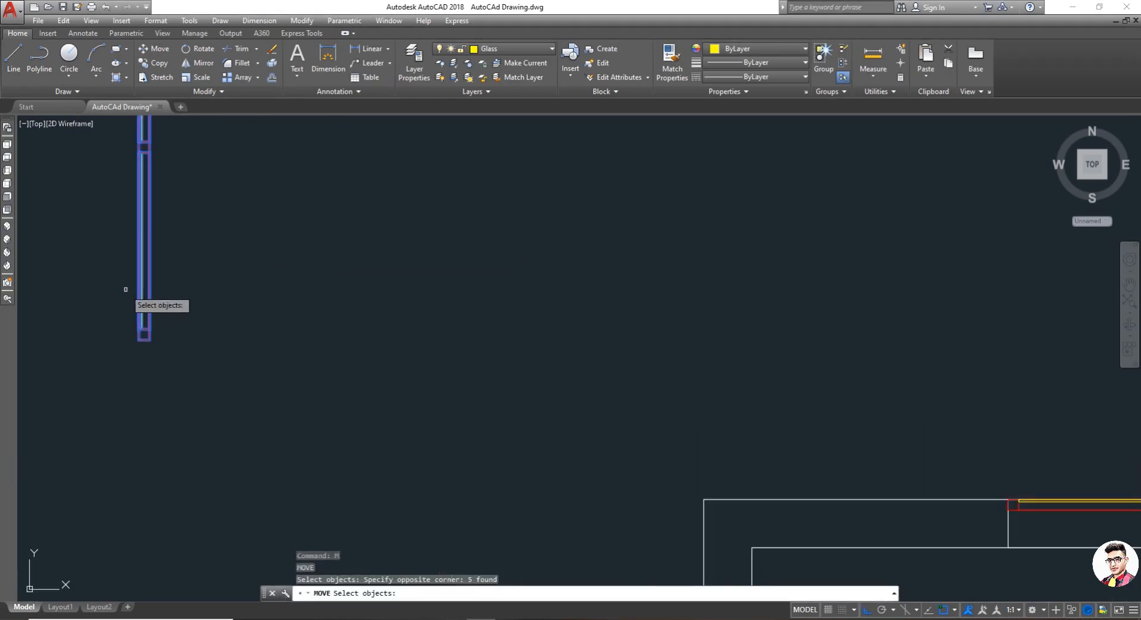
pyautogui.press('Return')
pyautogui.click(143, 367)
pyautogui.scroll(-5, 209, 331)
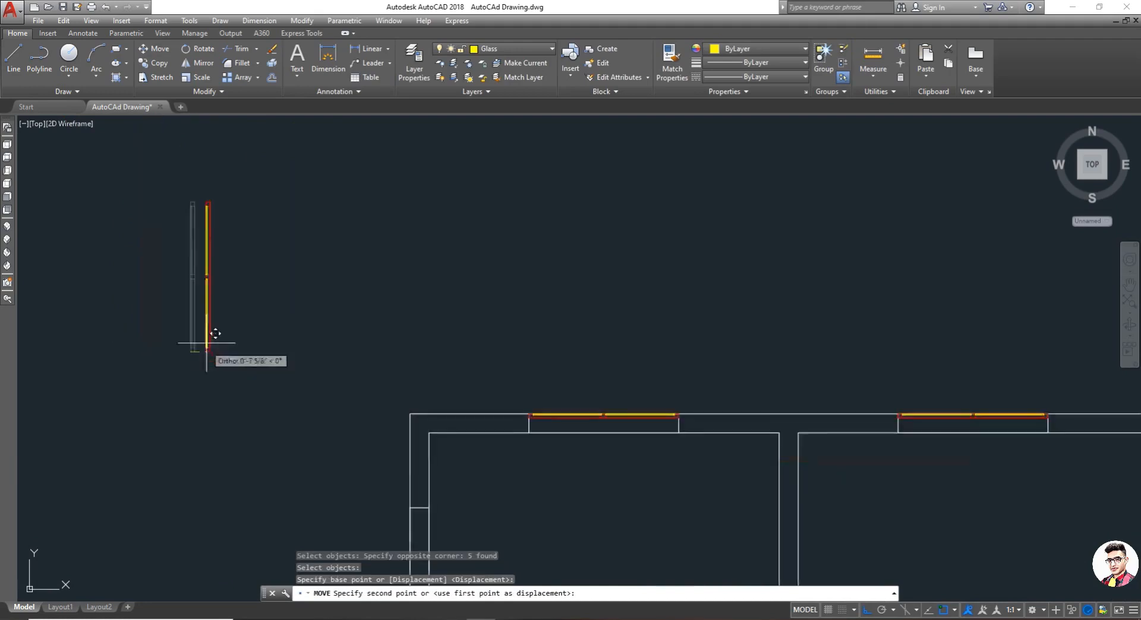
pyautogui.scroll(6, 313, 467)
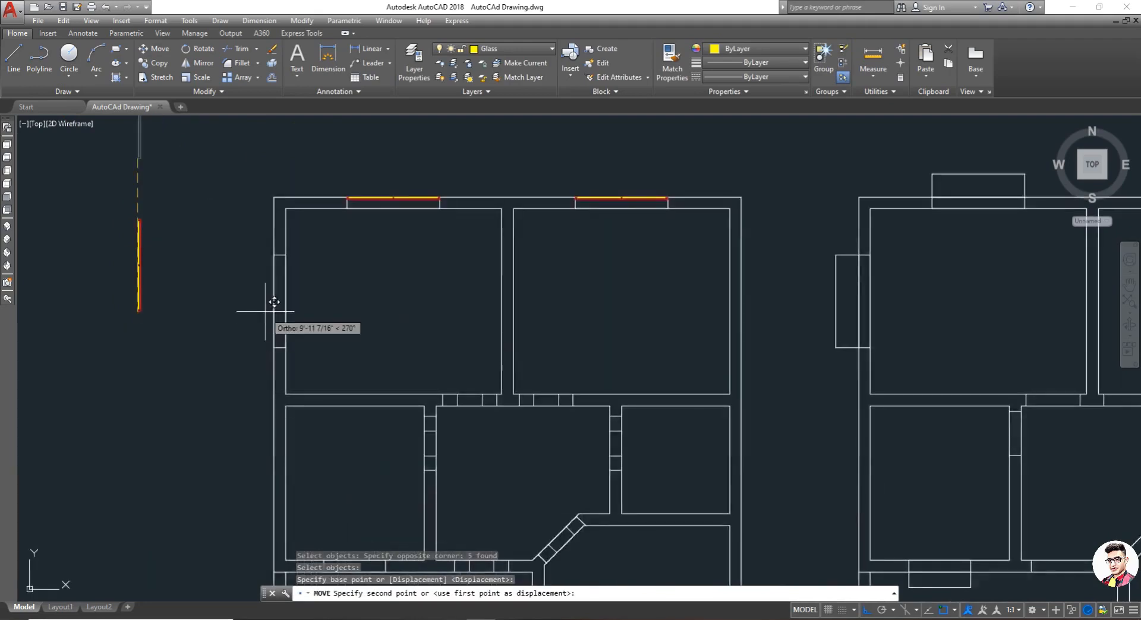
pyautogui.scroll(4, 270, 328)
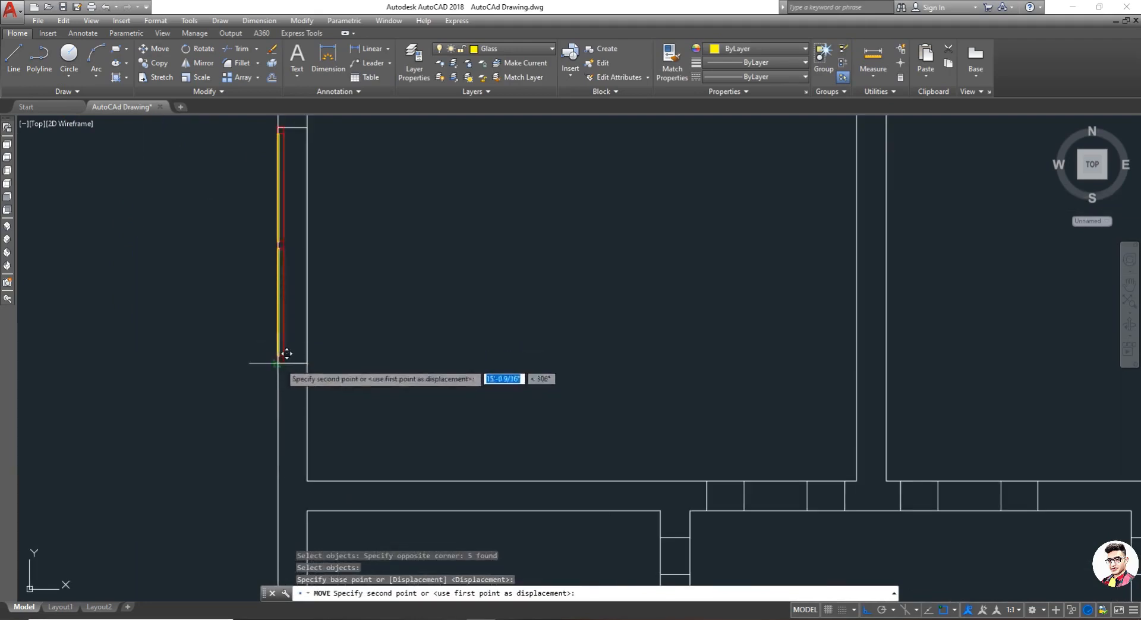
pyautogui.click(280, 358)
pyautogui.scroll(-3, 402, 389)
pyautogui.press('Escape')
pyautogui.scroll(-5, 179, 286)
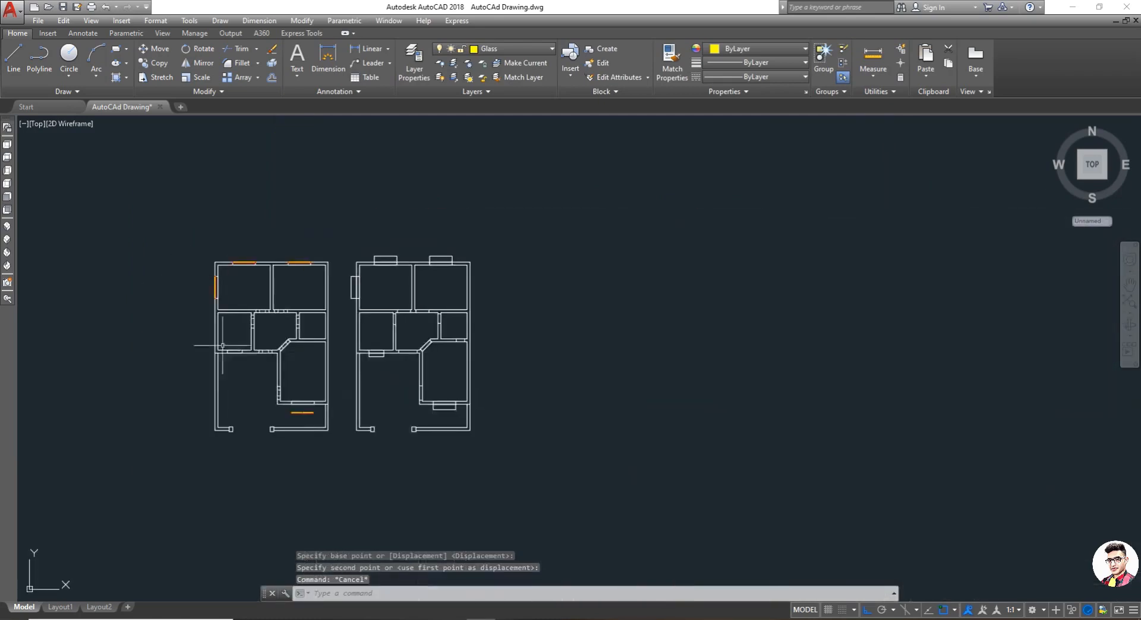
# - Rotate the window copy below the lower room's wall 180° about its upper-left corner, so its glass side faces outward
pyautogui.scroll(3, 297, 344)
pyautogui.scroll(-4, 299, 360)
pyautogui.scroll(5, 288, 420)
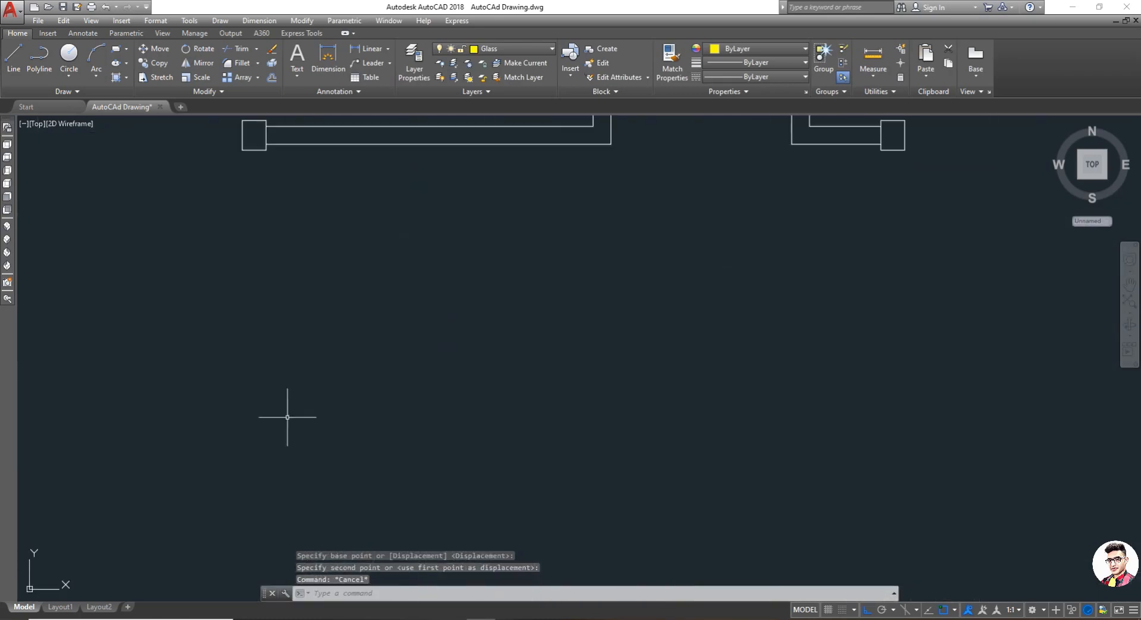
pyautogui.scroll(-2, 302, 330)
pyautogui.scroll(7, 334, 213)
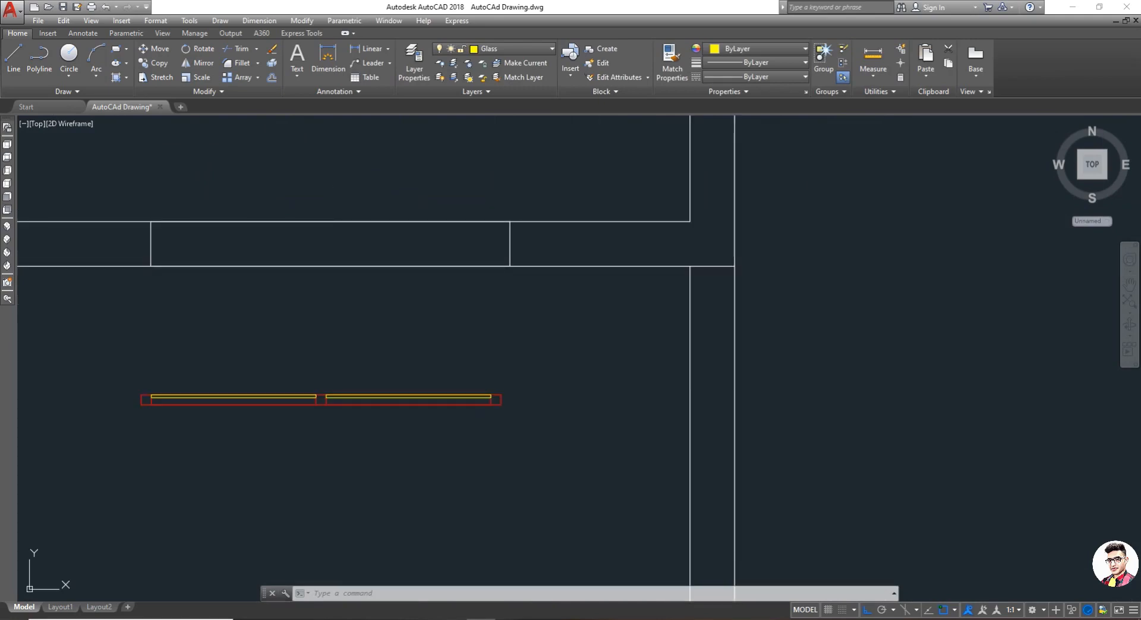
pyautogui.write('ro')
pyautogui.press('Return')
pyautogui.click(563, 369)
pyautogui.click(33, 464)
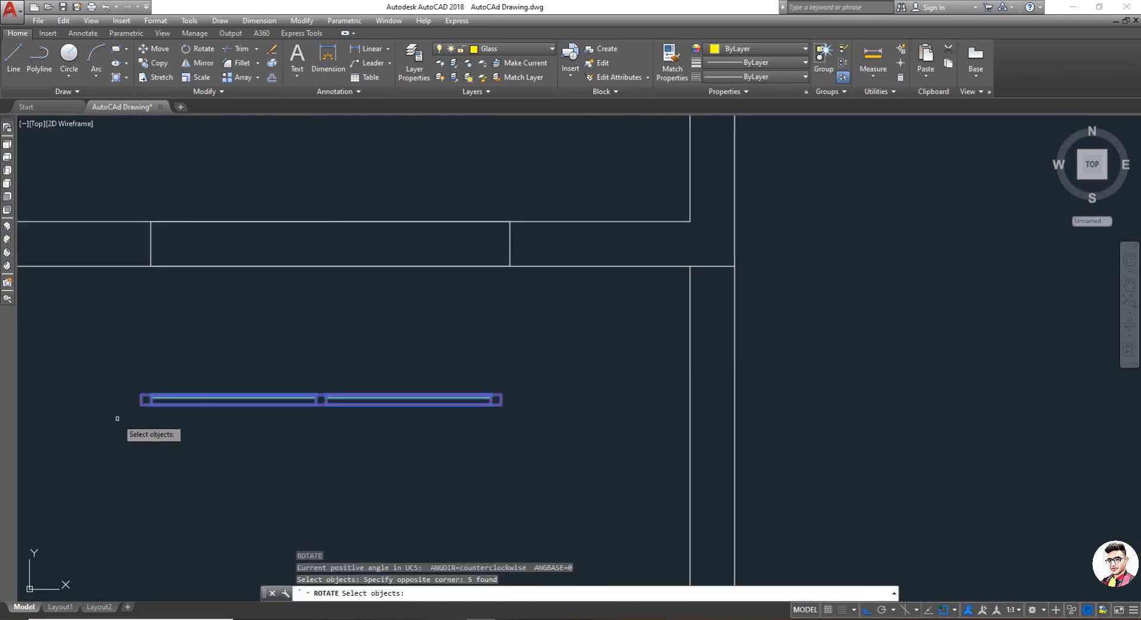
pyautogui.press('Return')
pyautogui.click(141, 395)
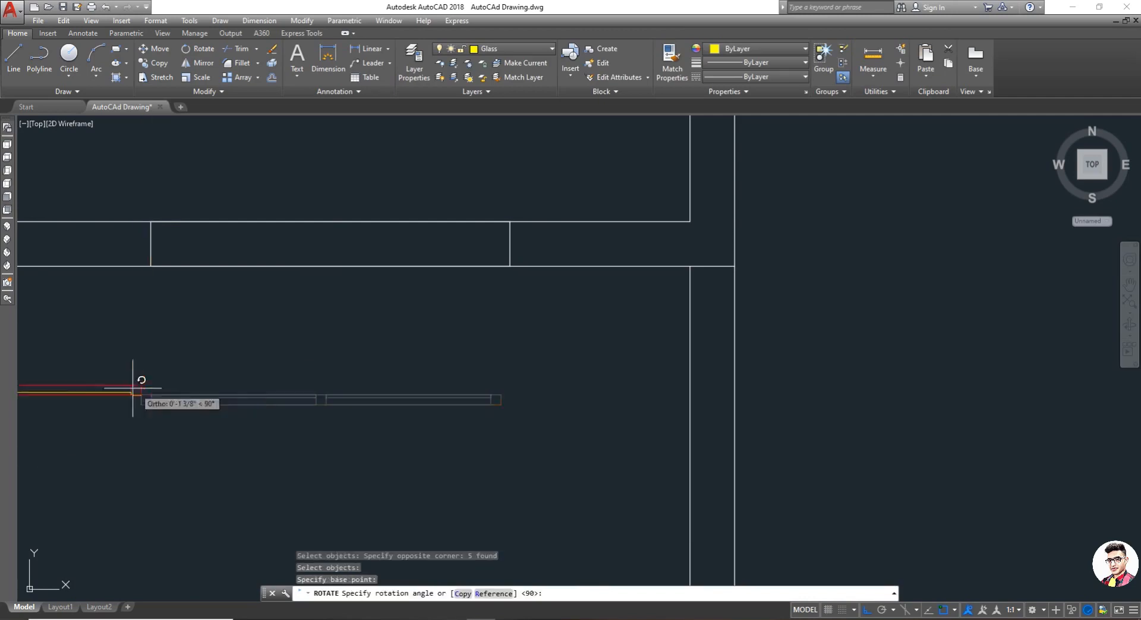
pyautogui.click(62, 408)
pyautogui.scroll(-3, 83, 413)
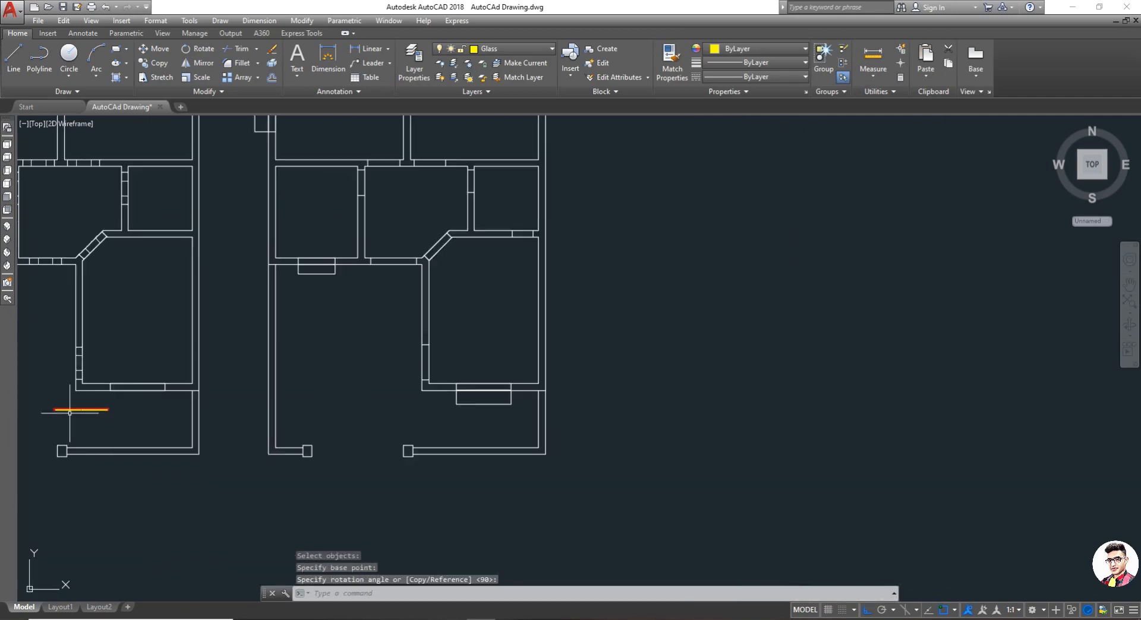
# - Move the rotated window by its lower-left corner to the outer-left corner of the lower room's bottom-wall opening
pyautogui.scroll(8, 19, 416)
pyautogui.press('Return')
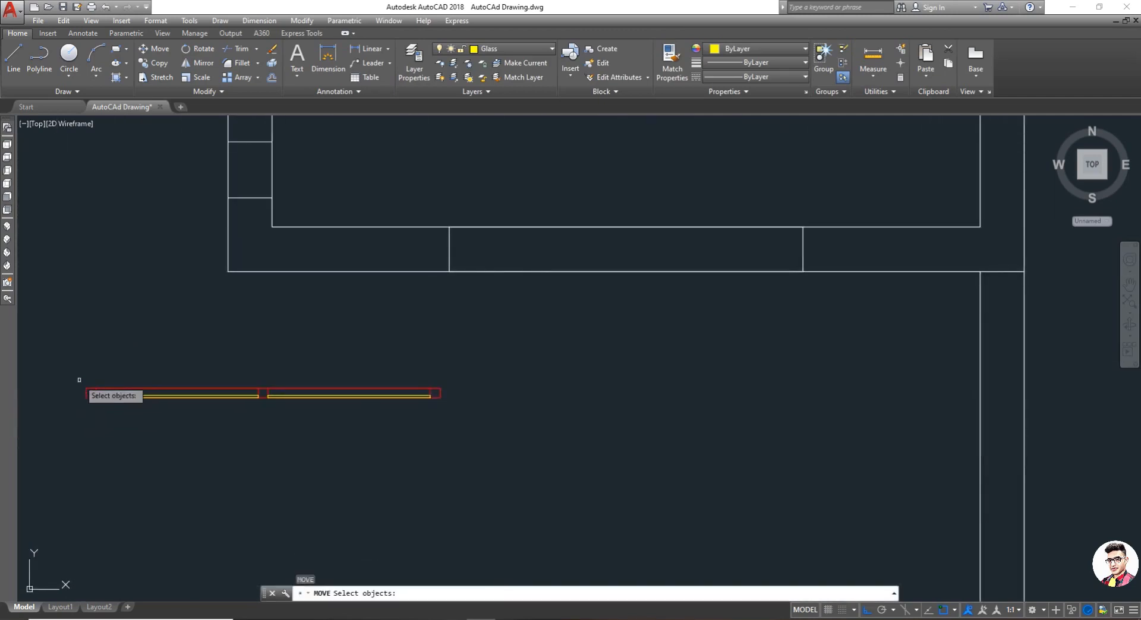
pyautogui.click(75, 371)
pyautogui.click(444, 412)
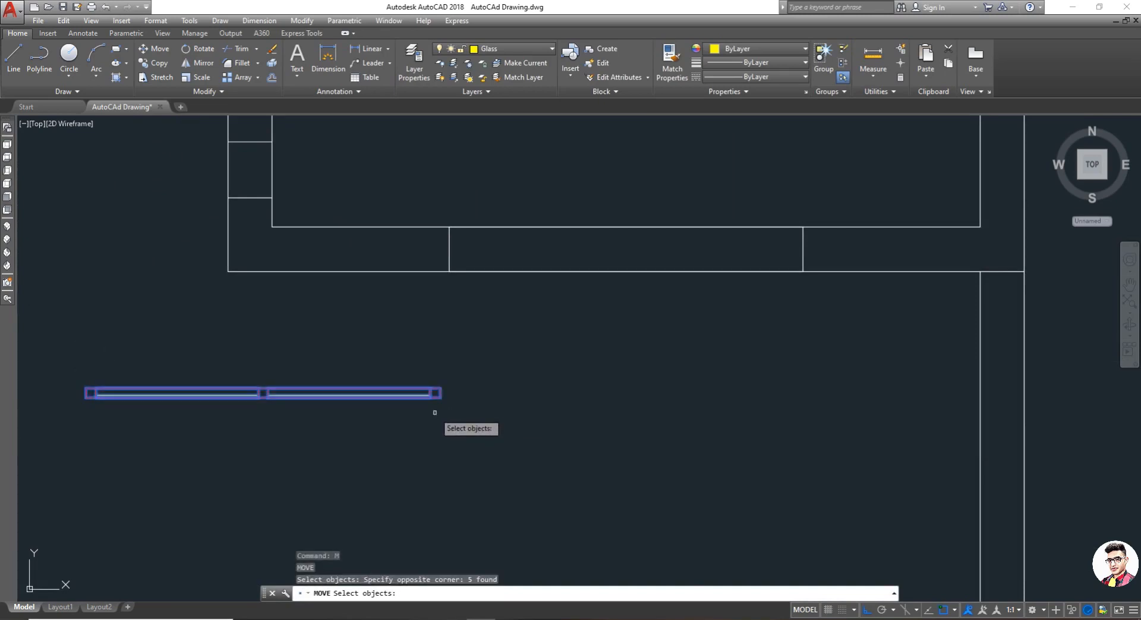
pyautogui.press('Return')
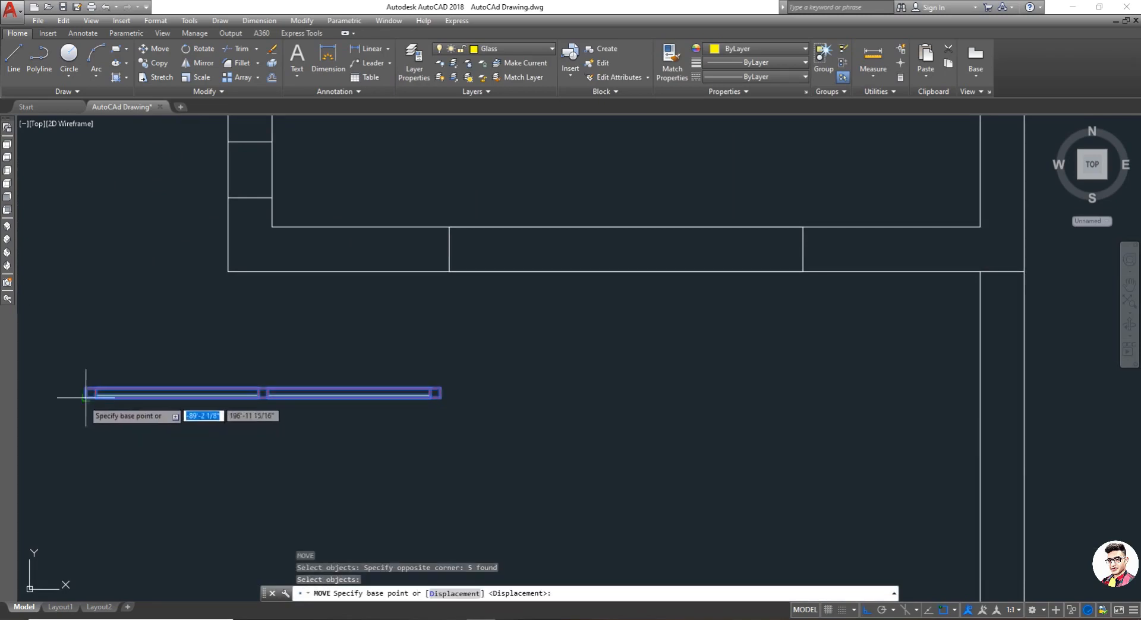
pyautogui.click(87, 392)
pyautogui.click(449, 271)
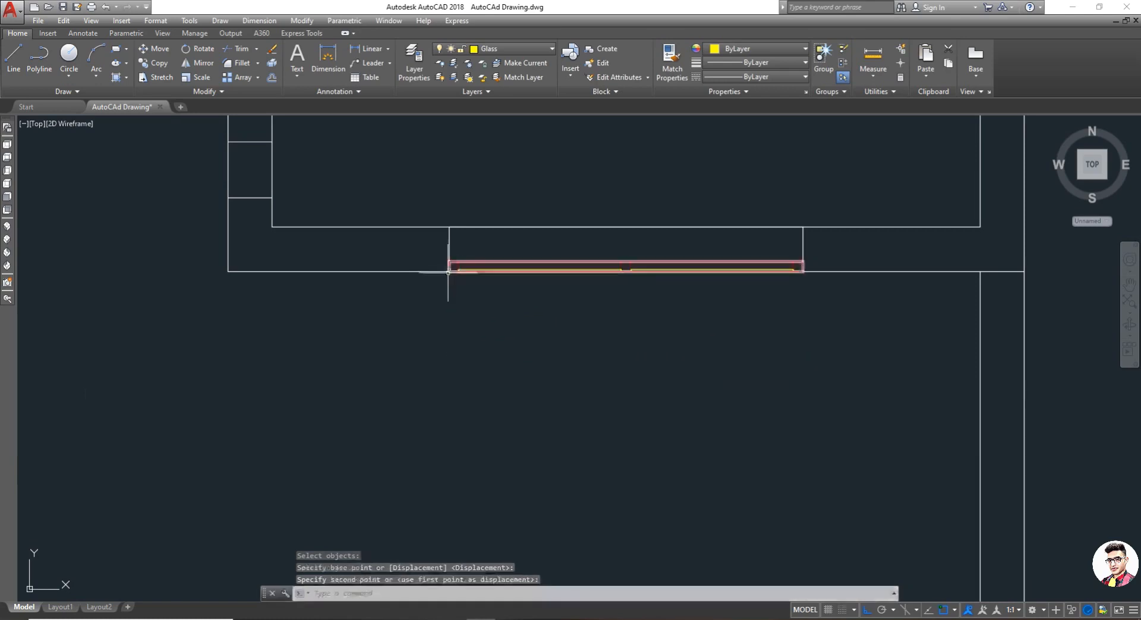
pyautogui.scroll(-5, 451, 395)
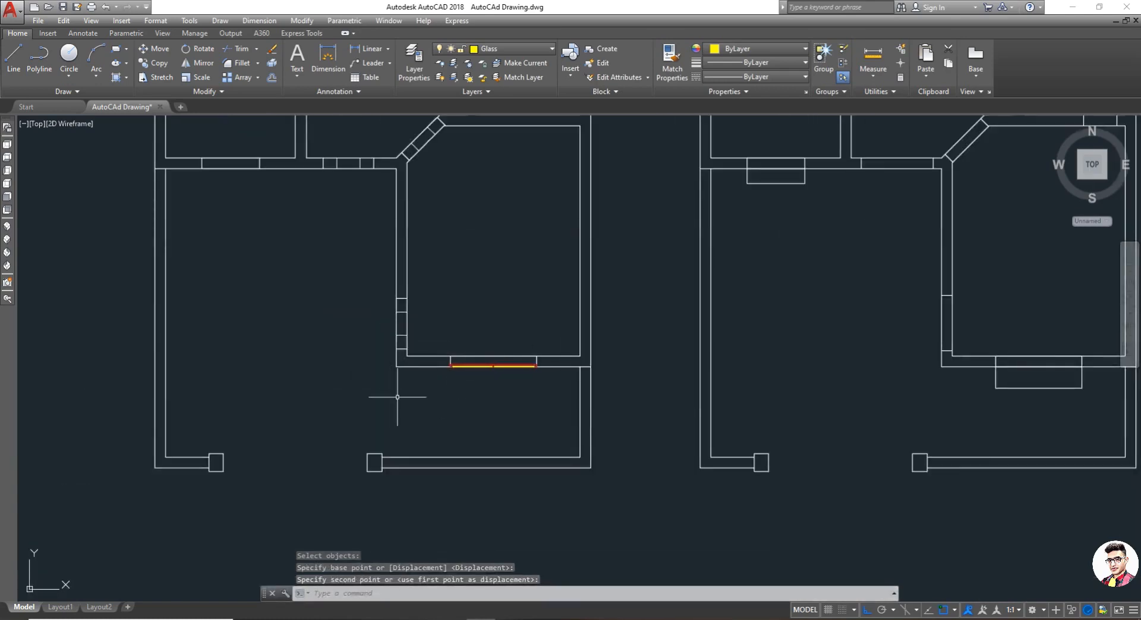
# - Examine the placed windows and the remaining openings in the left floor plan
pyautogui.hotkey('ctrl', 'z')
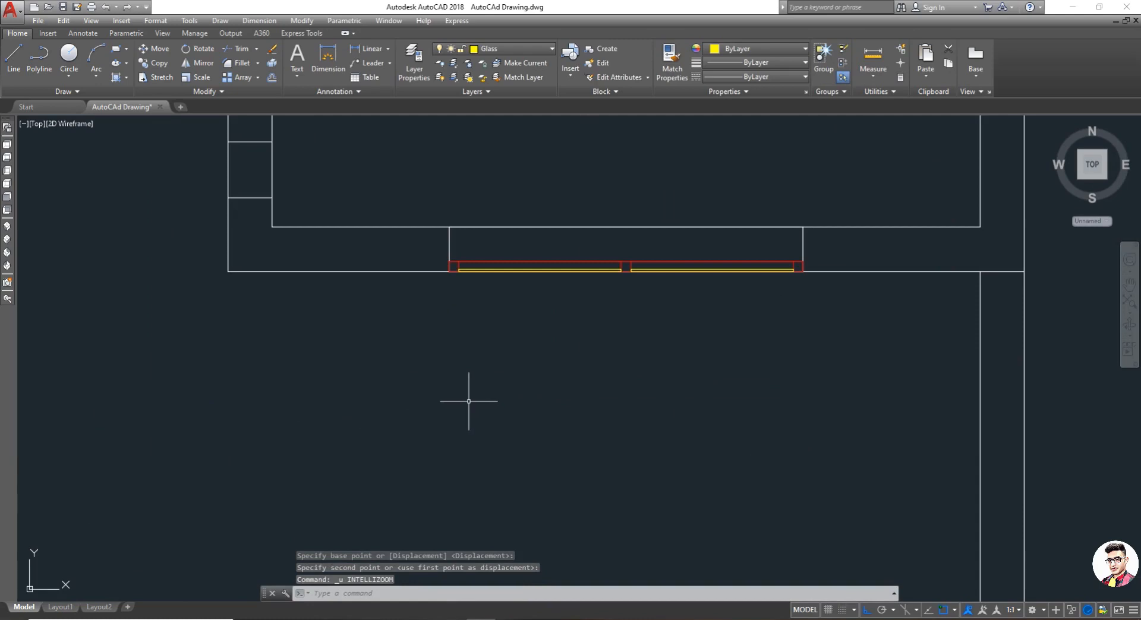
pyautogui.scroll(-5, 469, 401)
pyautogui.scroll(5, 372, 315)
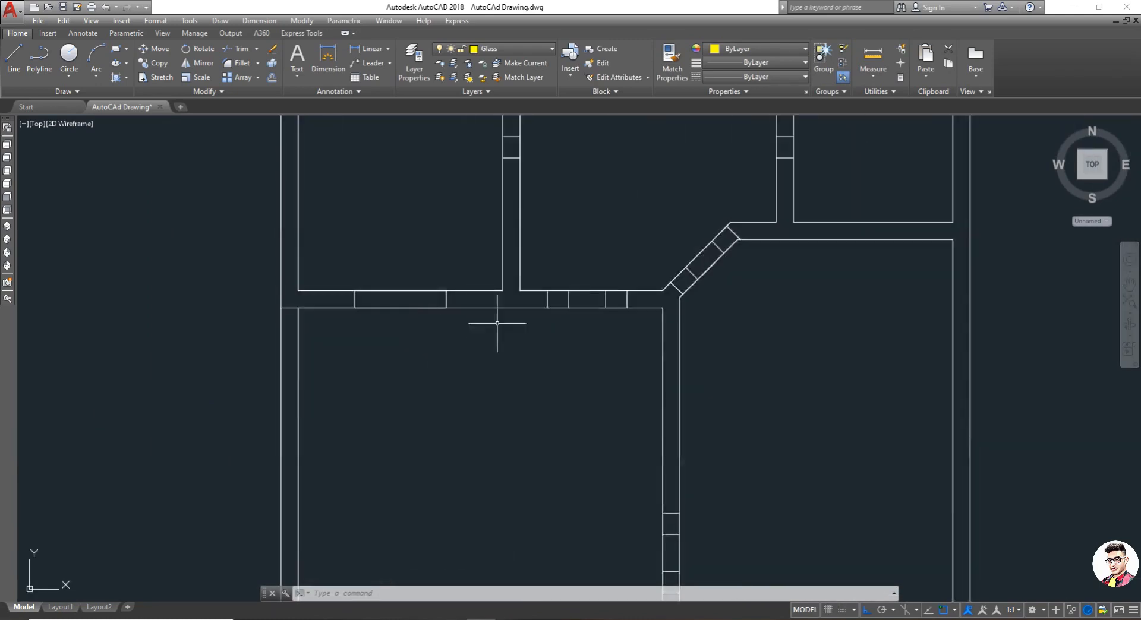
pyautogui.scroll(-5, 372, 351)
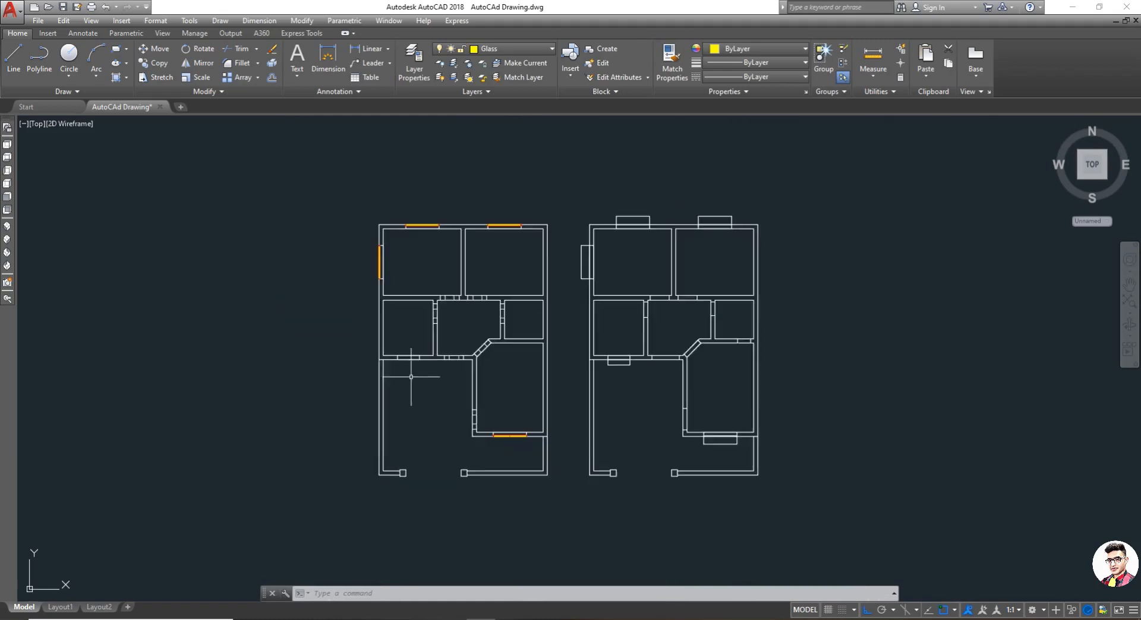
pyautogui.scroll(6, 508, 463)
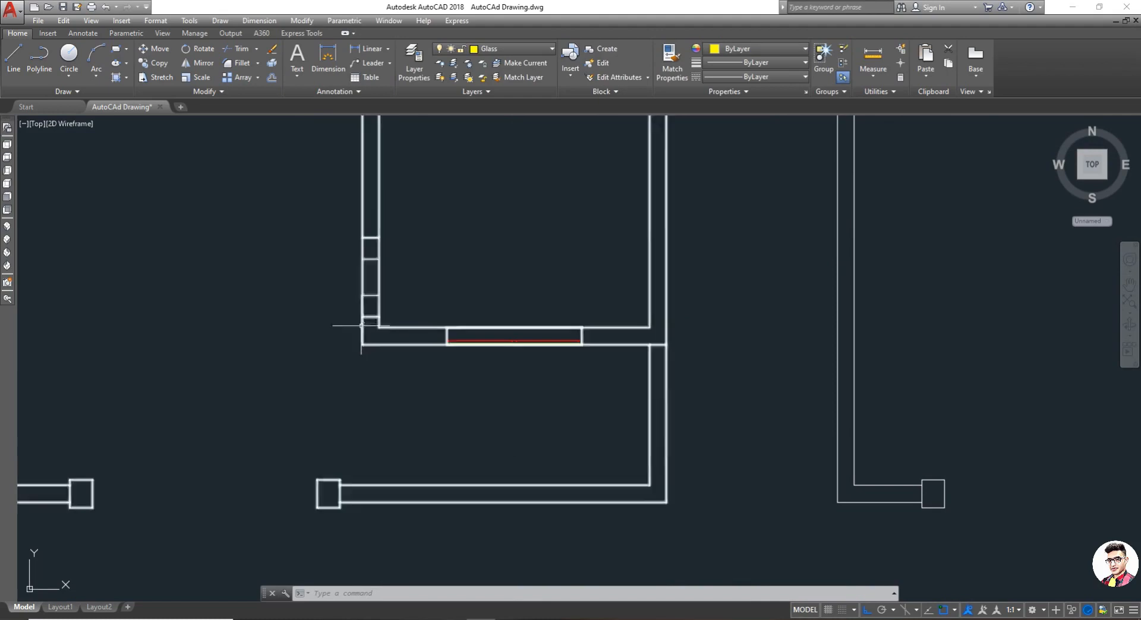
pyautogui.scroll(-5, 382, 360)
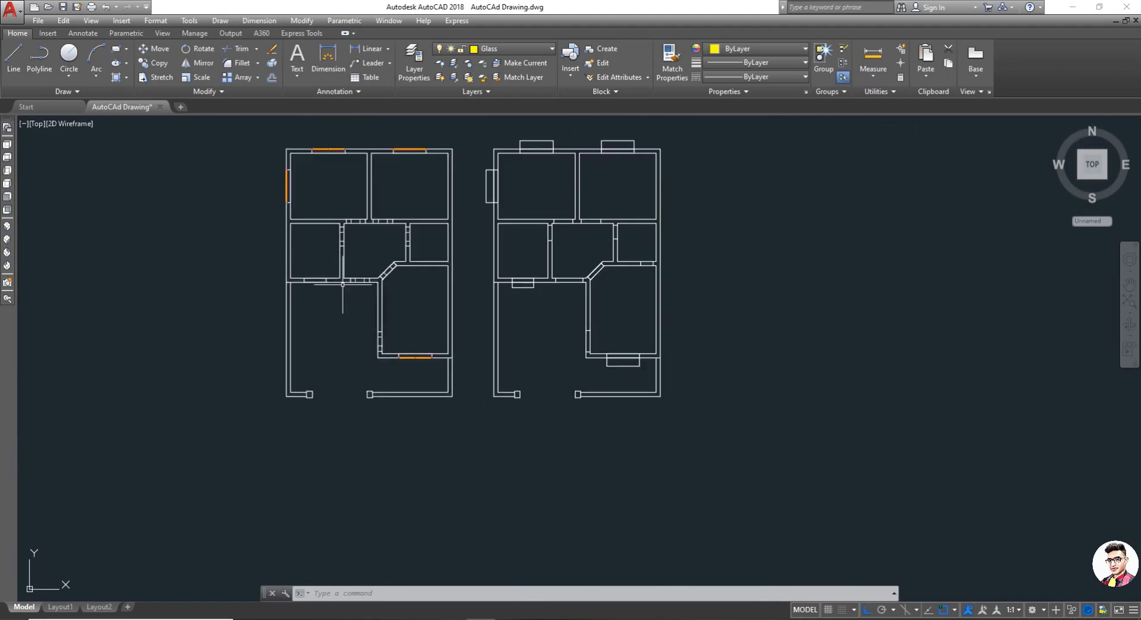
pyautogui.scroll(4, 335, 311)
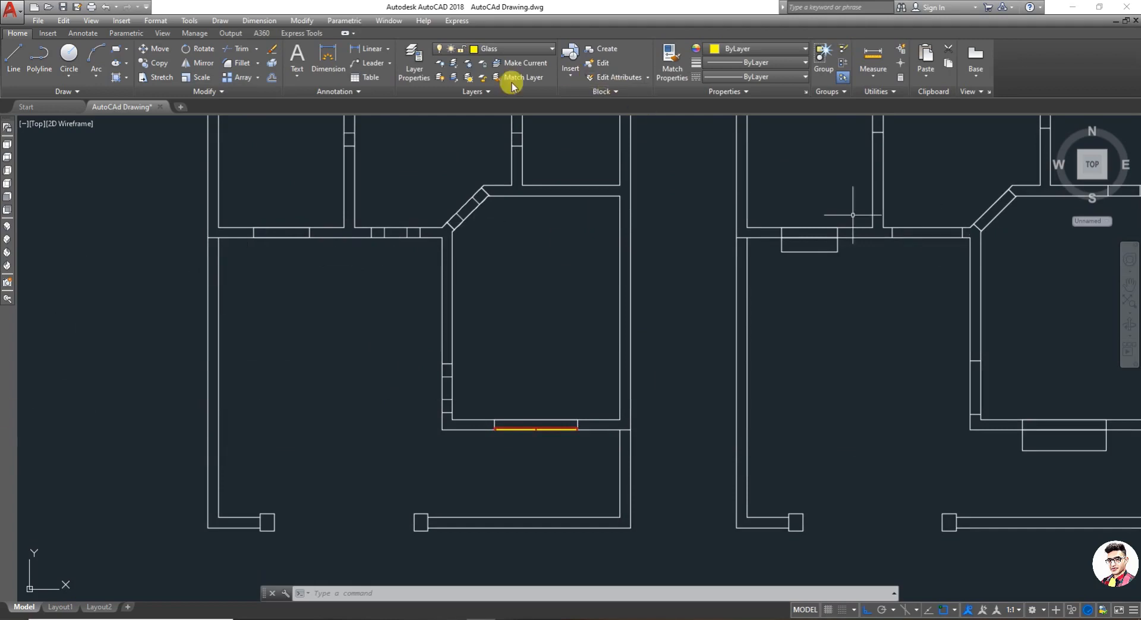
# - Set the visual style to Shaded and orbit the model to inspect the window in the left house's west wall
pyautogui.click(64, 124)
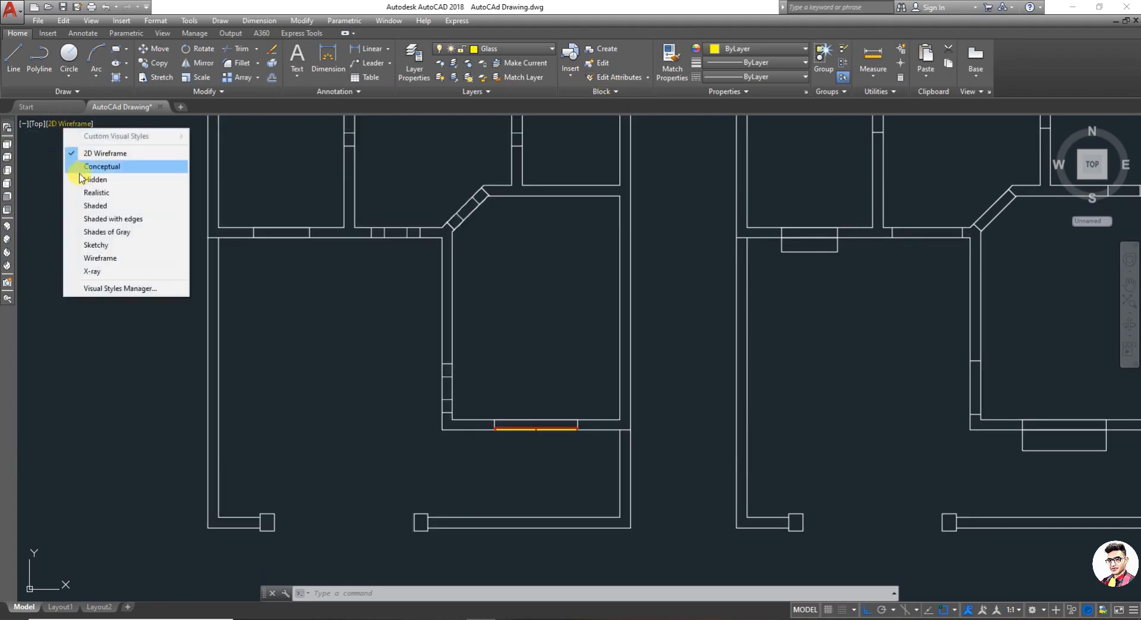
pyautogui.click(123, 208)
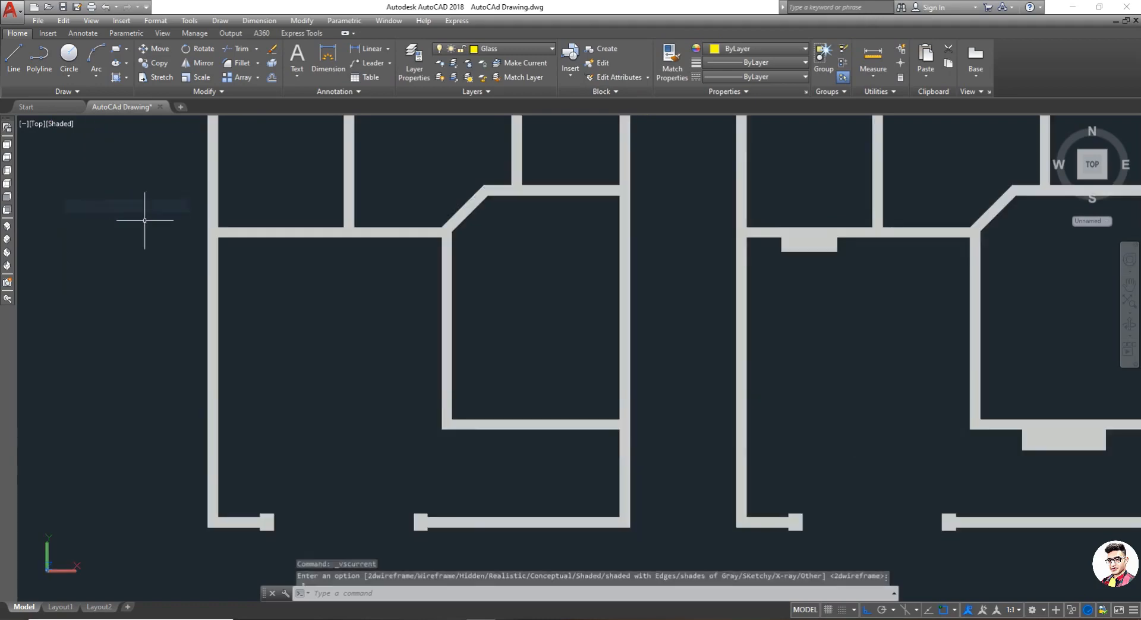
pyautogui.click(1129, 324)
pyautogui.moveTo(715, 390)
pyautogui.mouseDown()
pyautogui.moveTo(704, 334)
pyautogui.moveTo(741, 228)
pyautogui.moveTo(570, 273)
pyautogui.mouseUp()
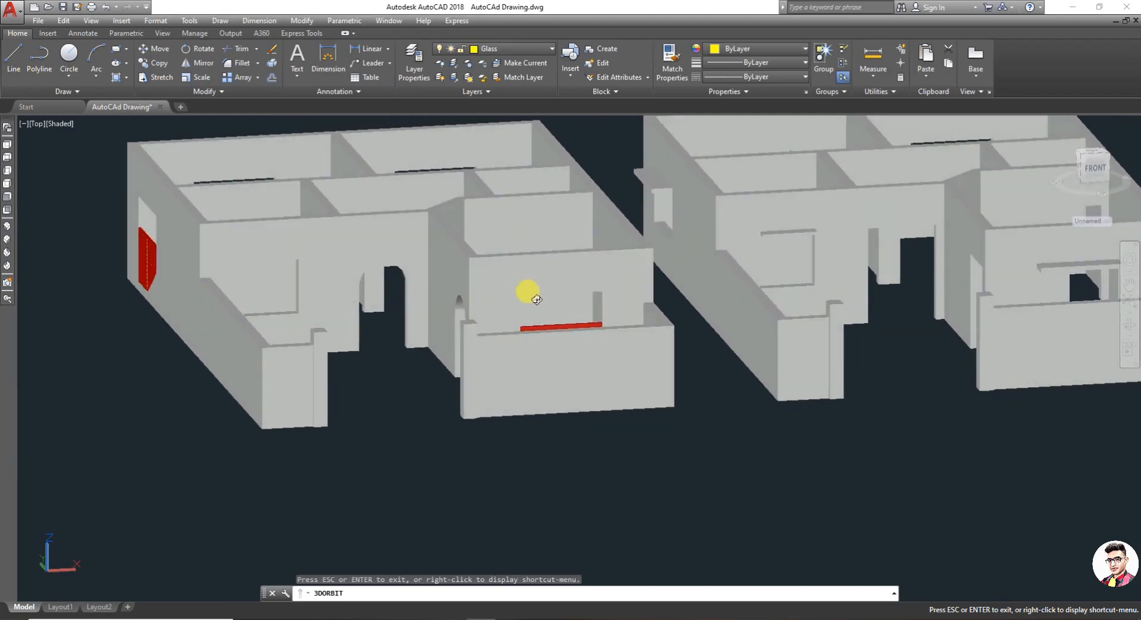
pyautogui.scroll(4, 76, 272)
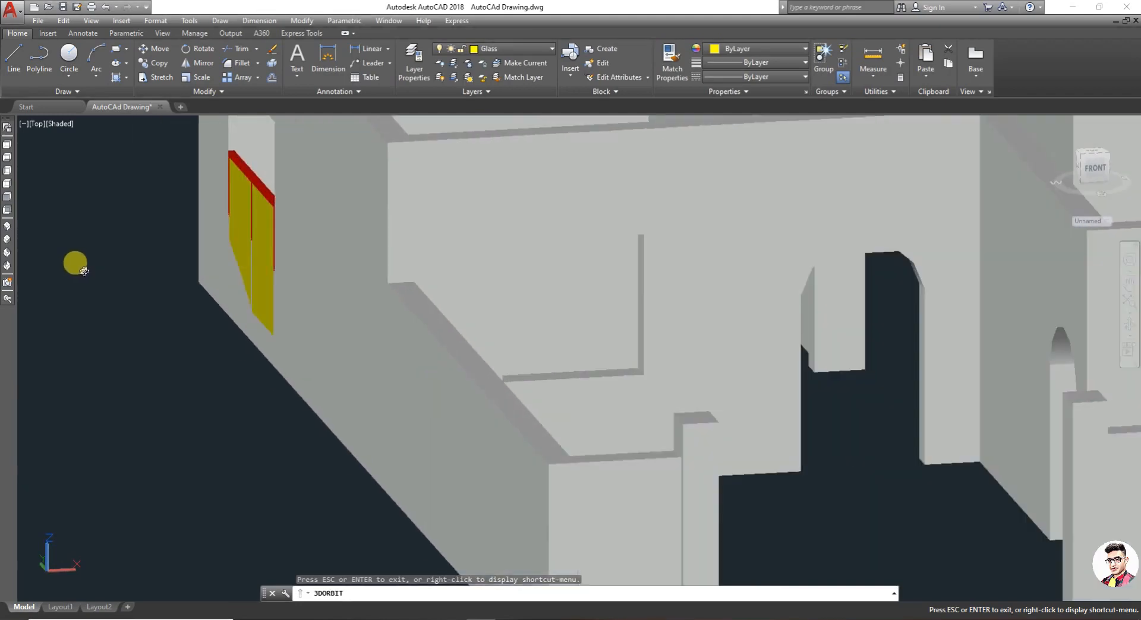
pyautogui.moveTo(199, 361)
pyautogui.mouseDown()
pyautogui.moveTo(328, 353)
pyautogui.moveTo(407, 310)
pyautogui.moveTo(230, 305)
pyautogui.mouseUp()
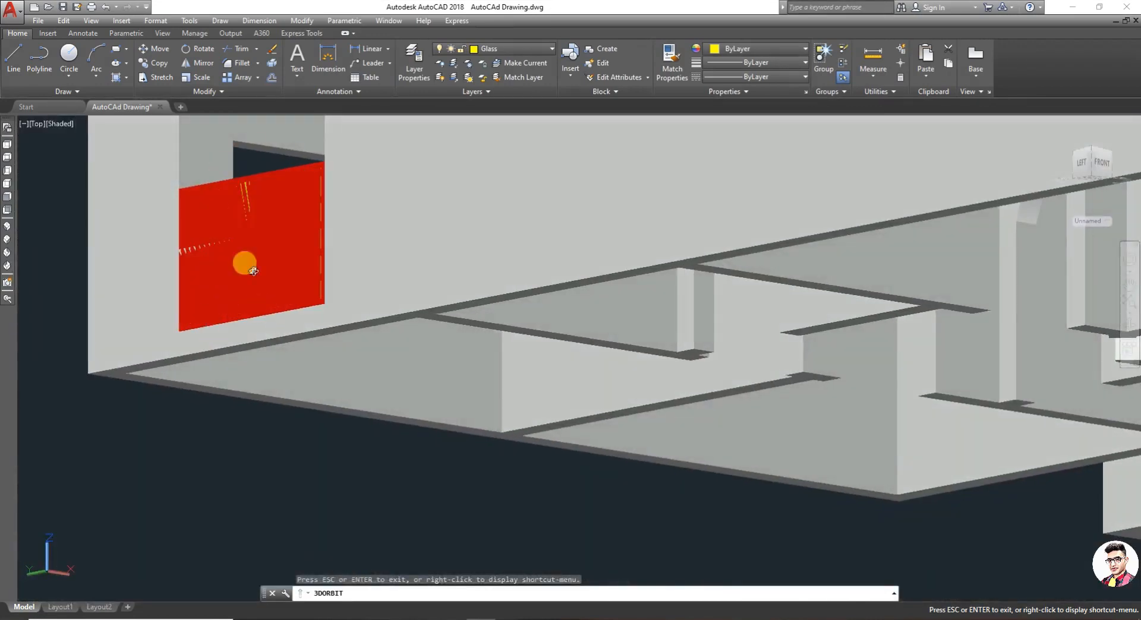
# - Set the Top view and then the Back view to examine the windows against the two house models' walls
pyautogui.click(4, 146)
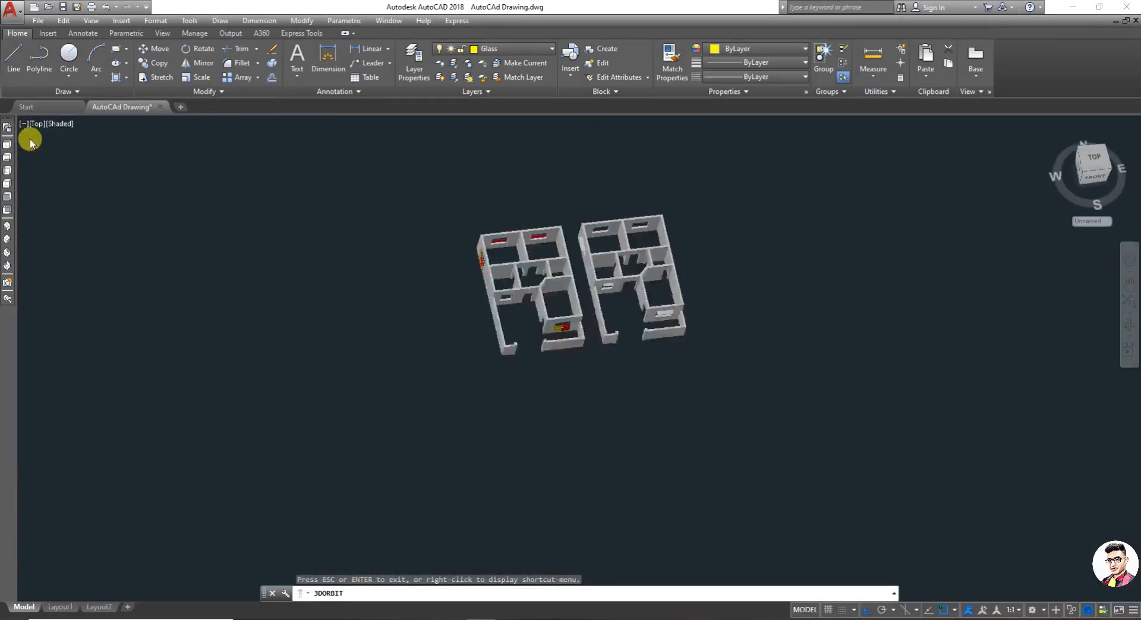
pyautogui.scroll(-1, 510, 286)
pyautogui.scroll(6, 505, 178)
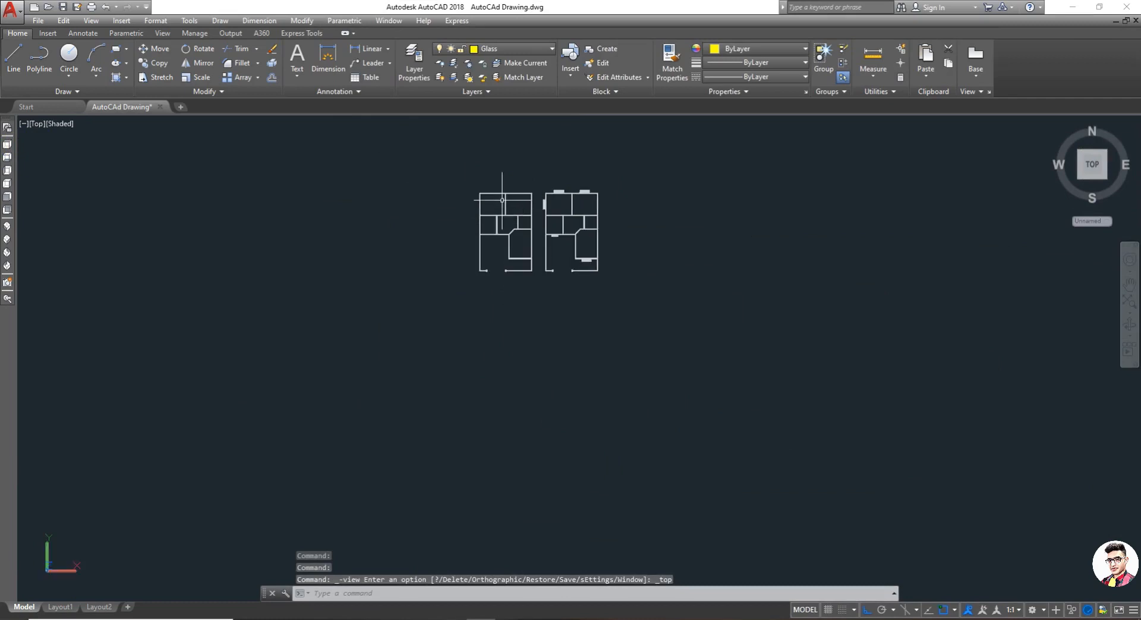
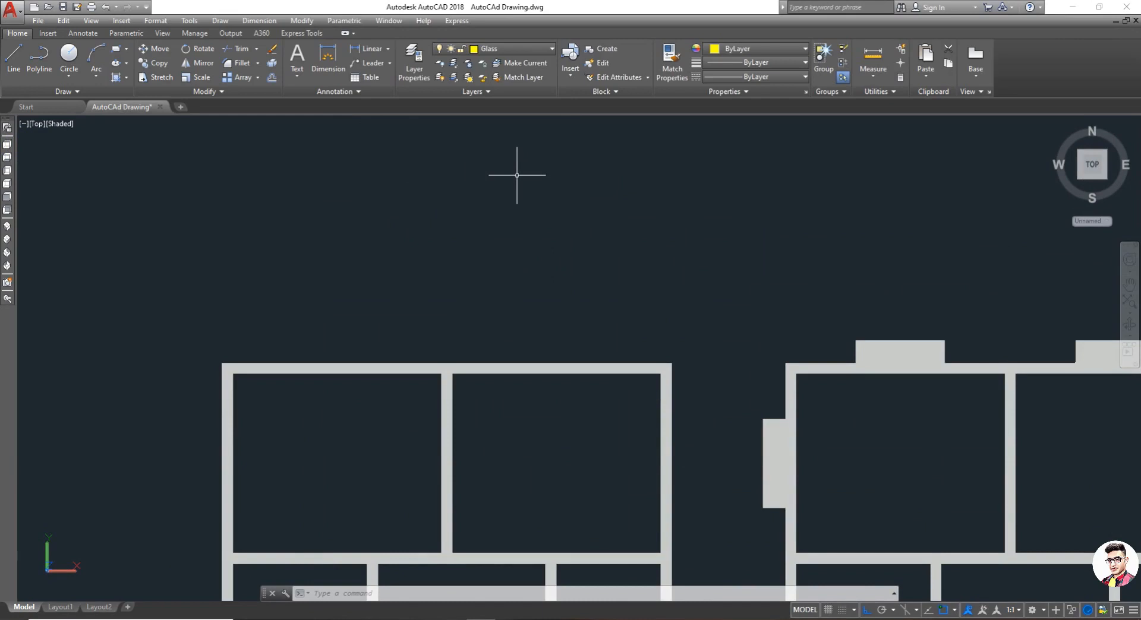
pyautogui.press('Escape')
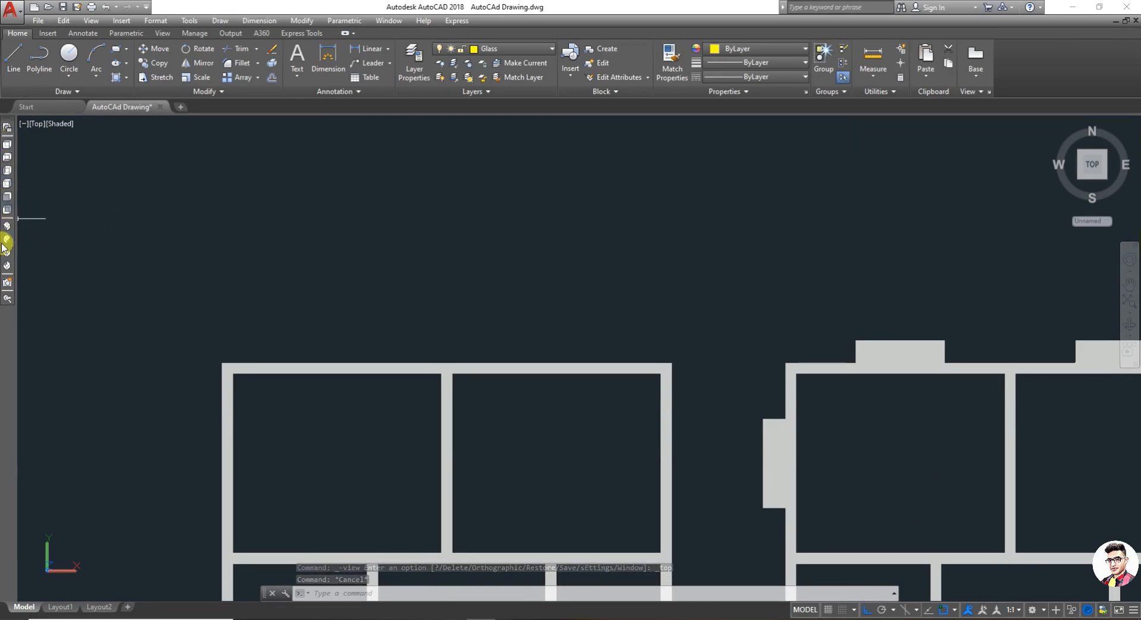
pyautogui.click(7, 211)
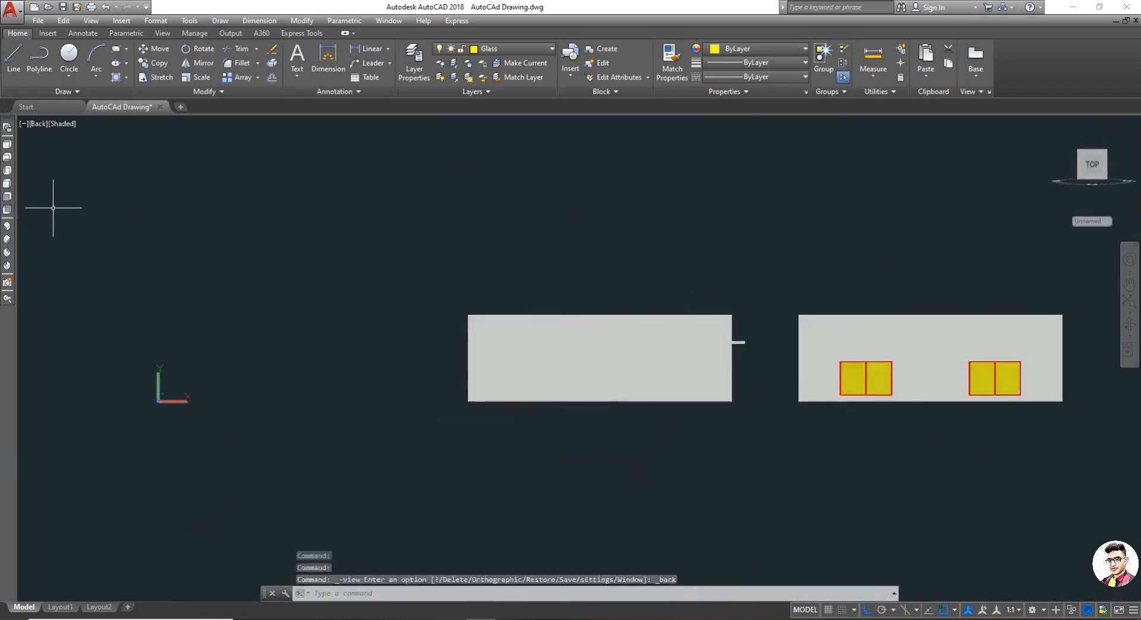
pyautogui.scroll(3, 868, 369)
pyautogui.scroll(-6, 871, 372)
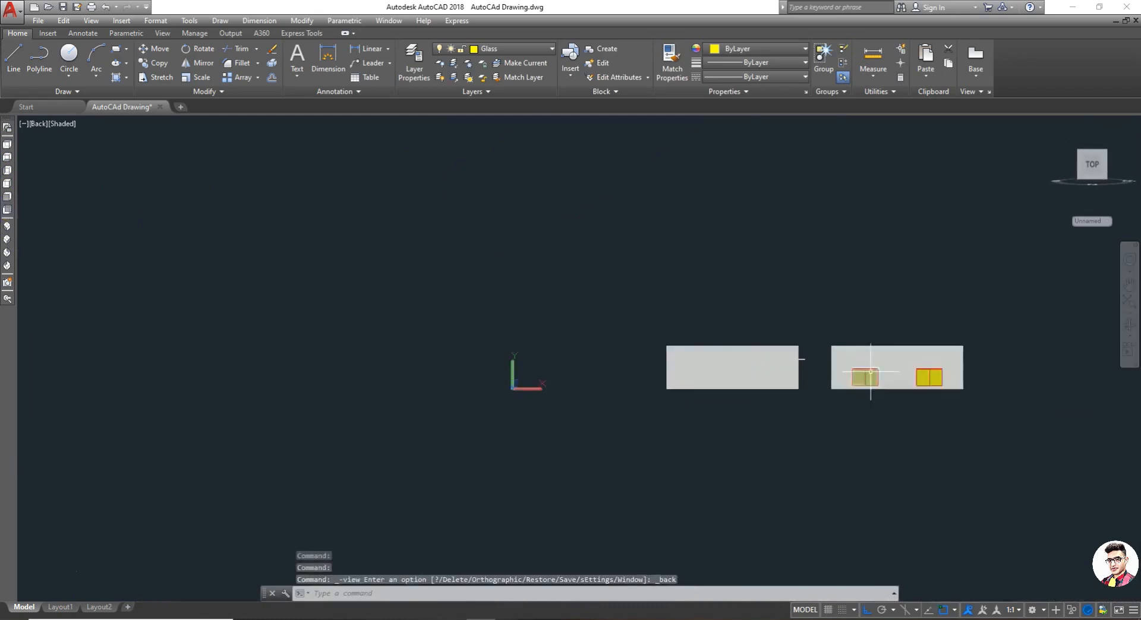
pyautogui.scroll(5, 931, 378)
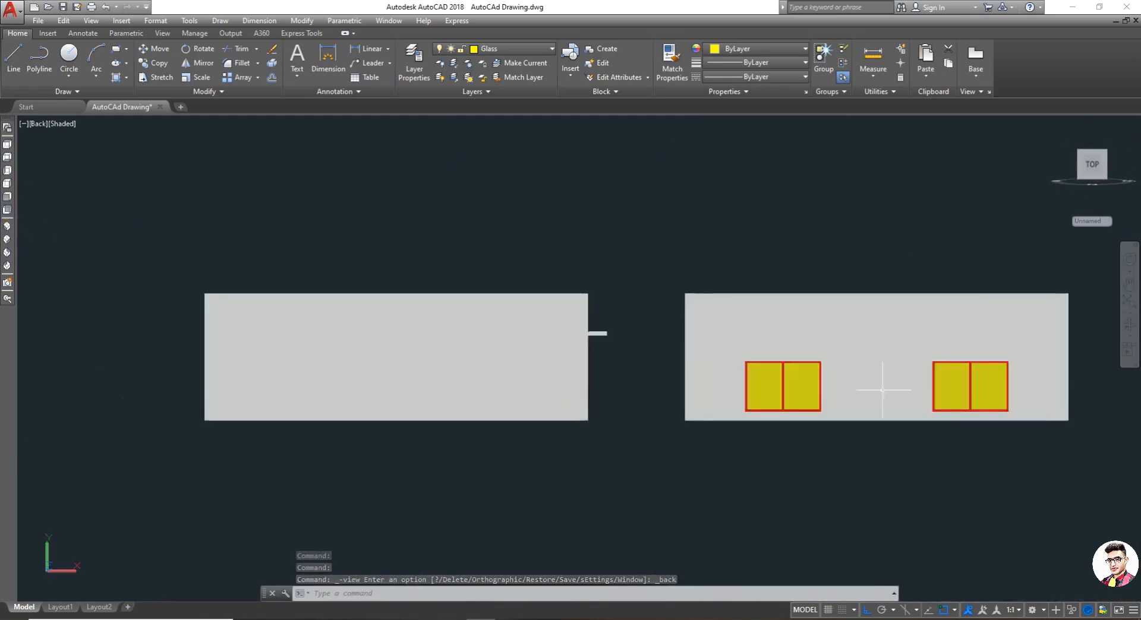
# - Orbit the model from the Top view to inspect the windows and openings in the back walls
pyautogui.click(7, 144)
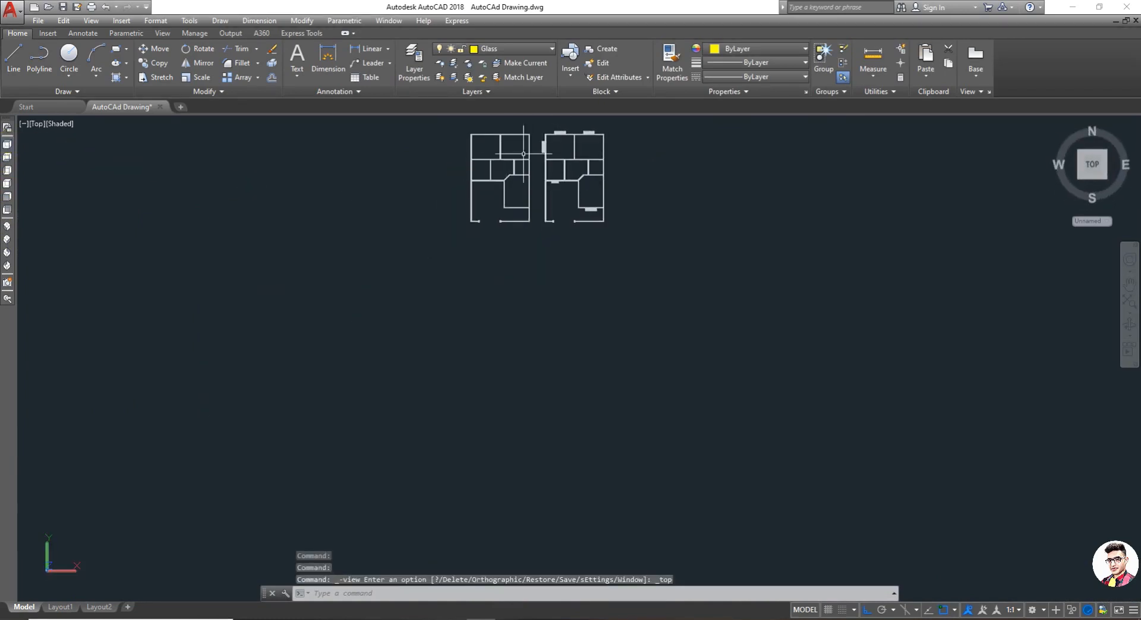
pyautogui.scroll(8, 522, 190)
pyautogui.scroll(-6, 521, 250)
pyautogui.scroll(6, 560, 142)
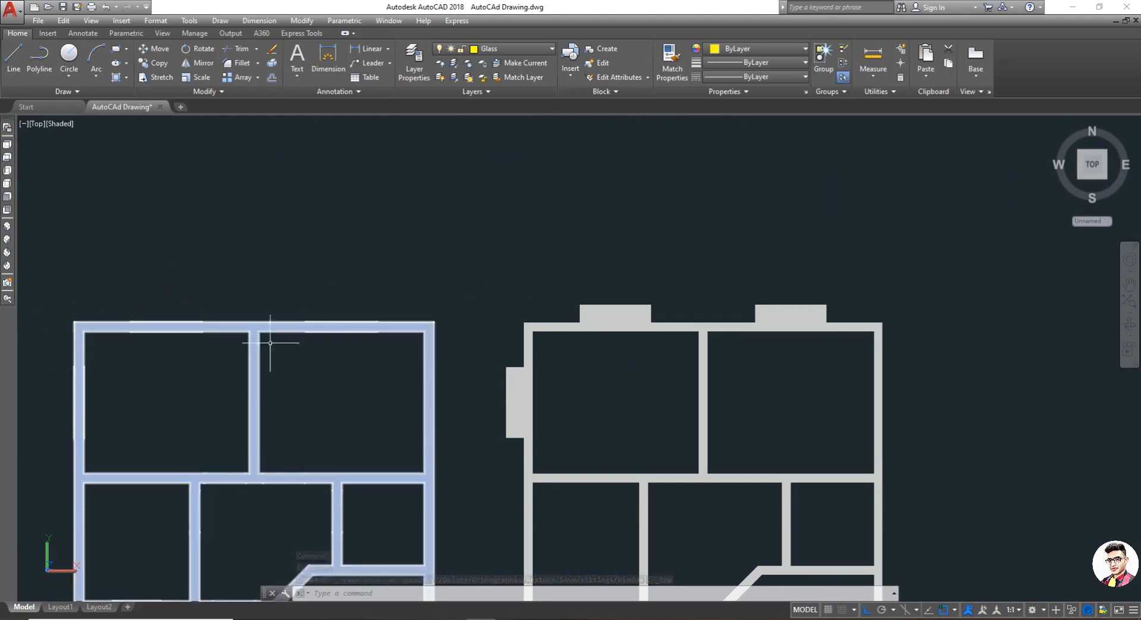
pyautogui.click(1129, 328)
pyautogui.moveTo(967, 400); pyautogui.dragTo(665, 296)
pyautogui.moveTo(980, 426); pyautogui.dragTo(1010, 455)
pyautogui.scroll(10, 1017, 460)
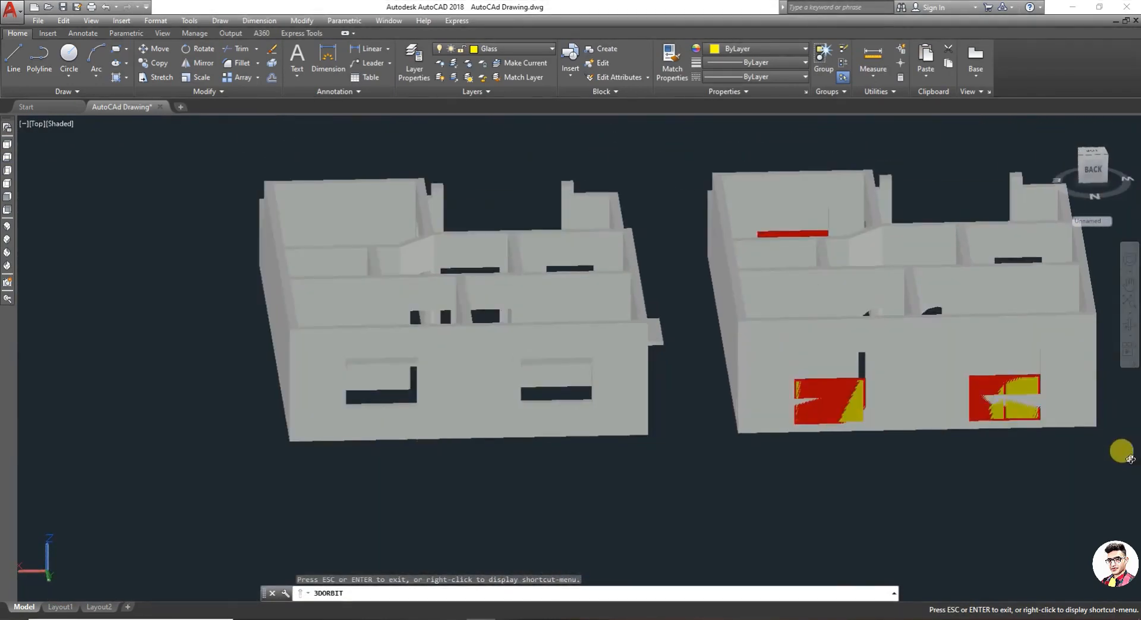
# - Set the Back view and examine how high the windows sit in the house's back wall
pyautogui.press('Escape')
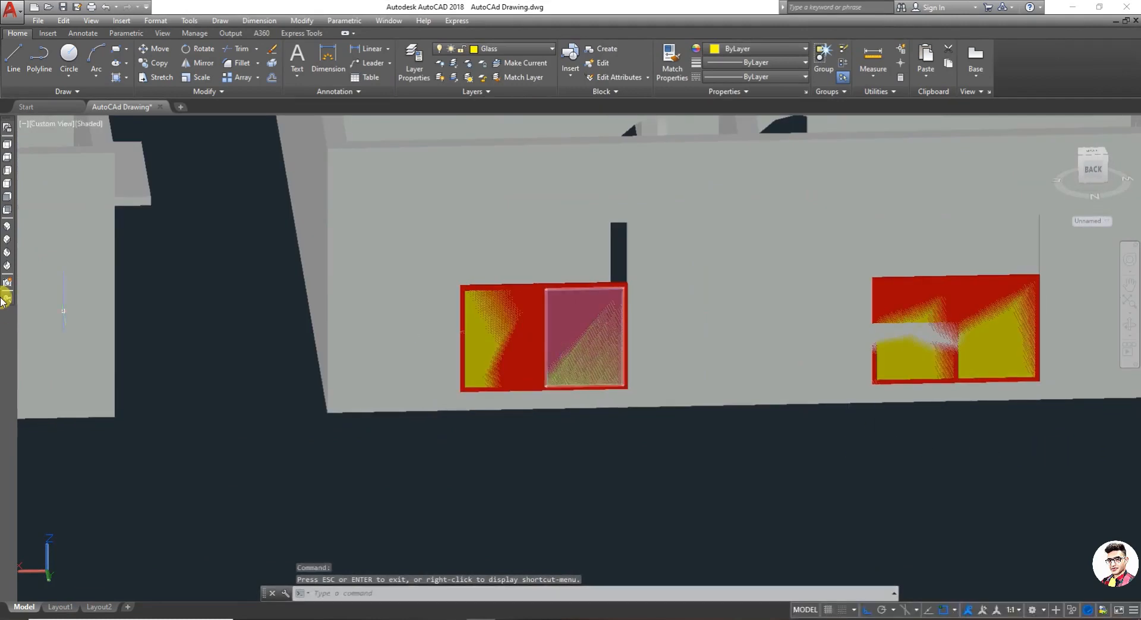
pyautogui.click(63, 310)
pyautogui.click(8, 208)
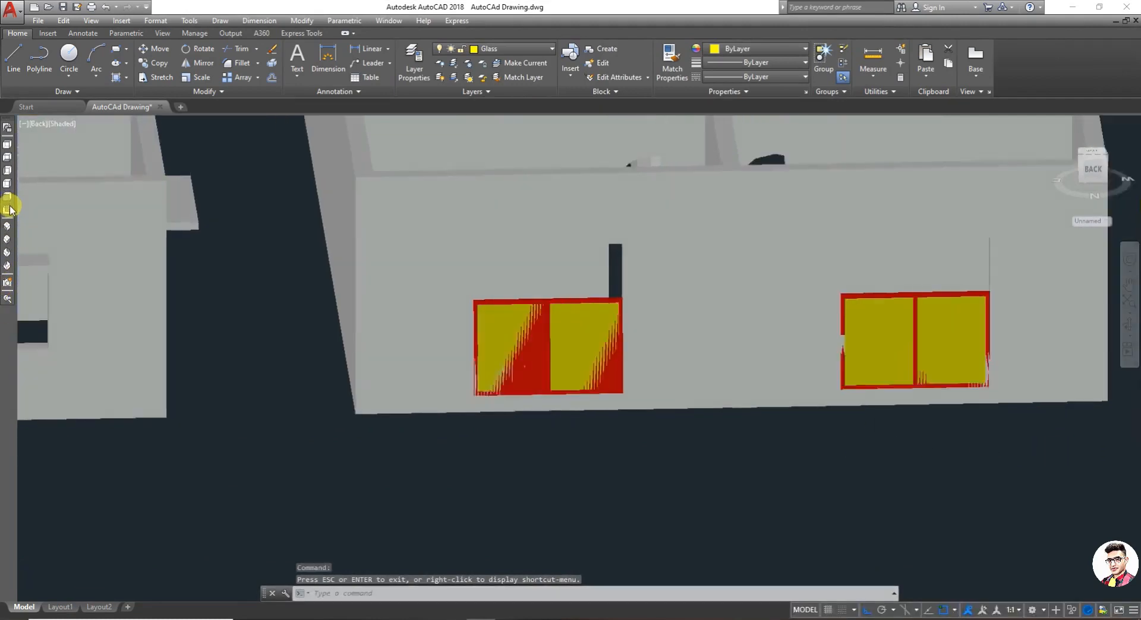
pyautogui.scroll(6, 1102, 347)
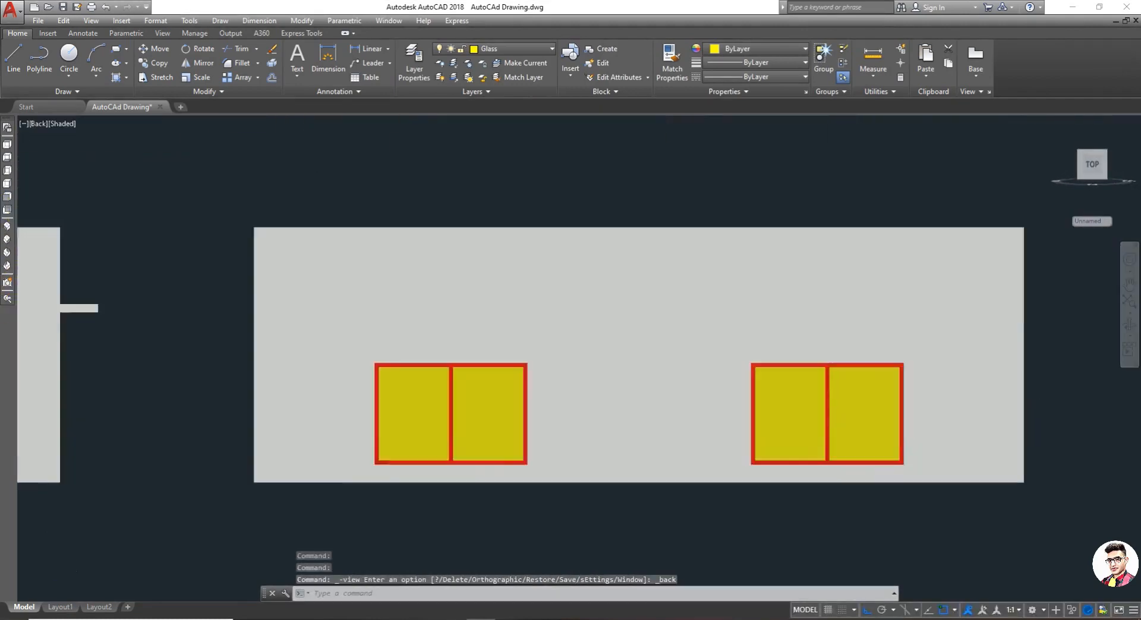
pyautogui.scroll(-3, 865, 453)
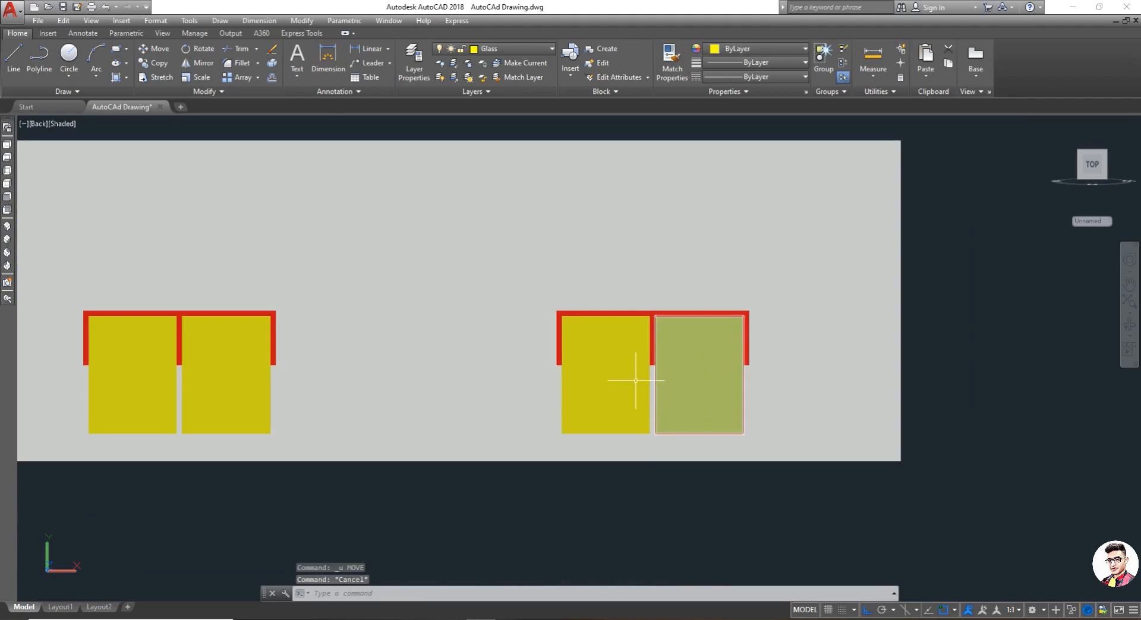
pyautogui.press('Escape')
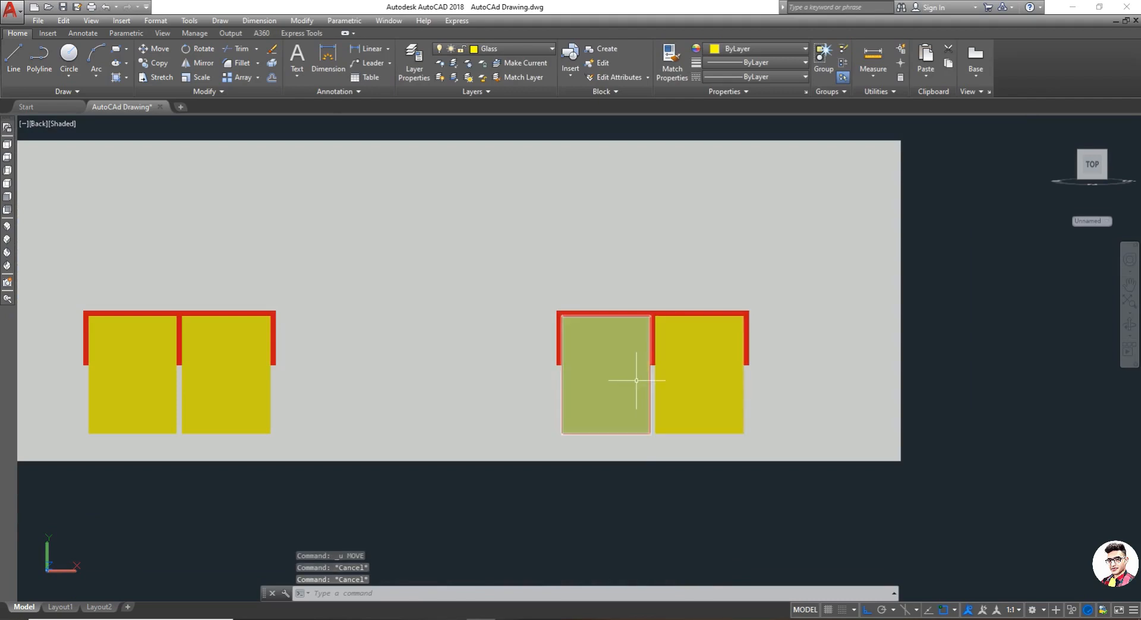
# - Turn off the 3D Walls layer in the layer properties so only the windows are displayed
pyautogui.write('LA')
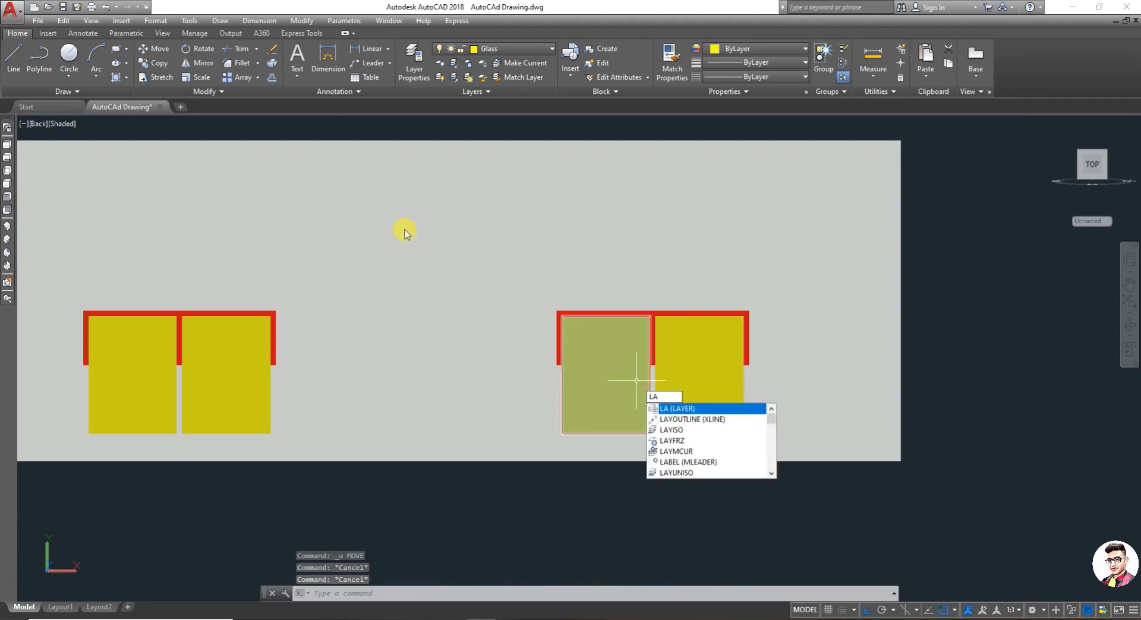
pyautogui.press('Return')
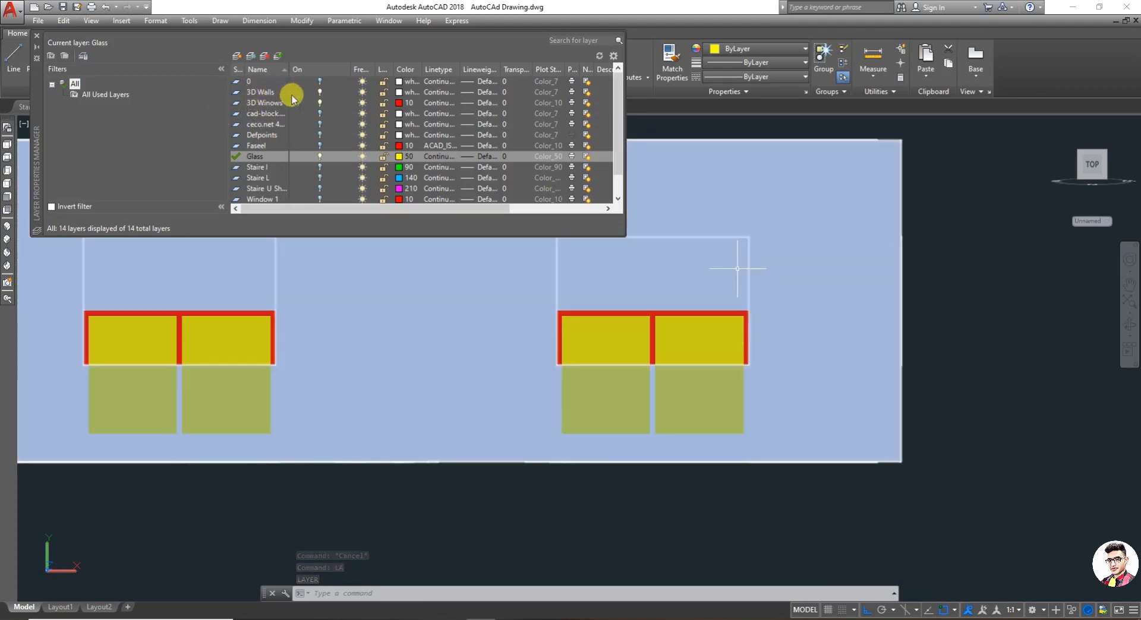
pyautogui.click(320, 93)
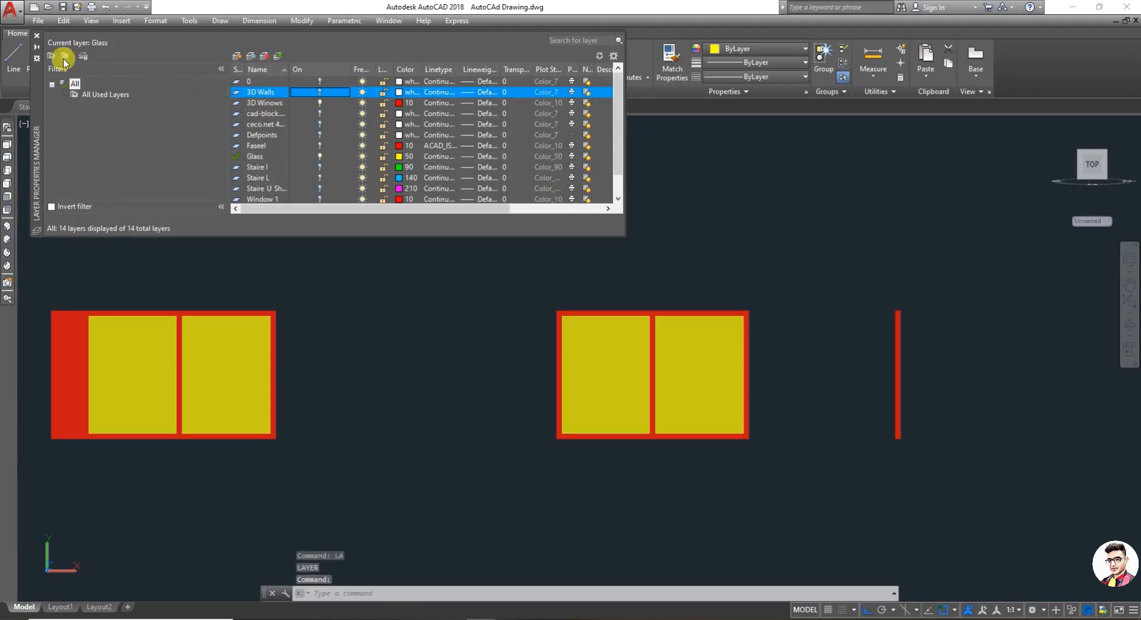
pyautogui.click(36, 37)
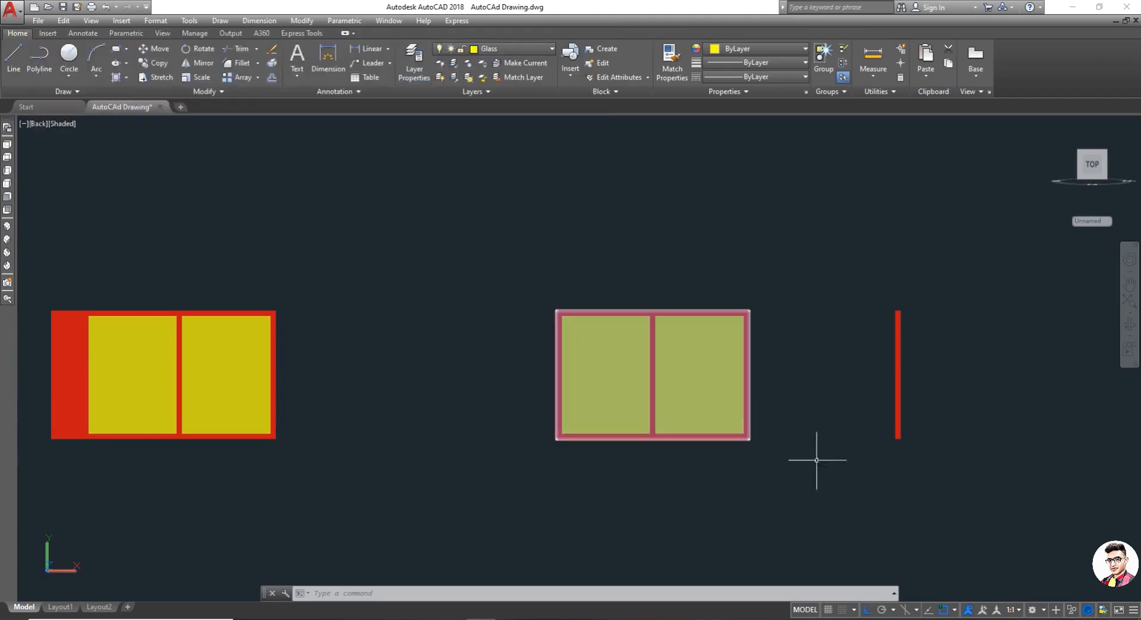
# - Move the separate two-pane window horizontally in the Back view to clear space left of the other windows
pyautogui.scroll(2, 817, 460)
pyautogui.scroll(-4, 730, 438)
pyautogui.scroll(2, 733, 449)
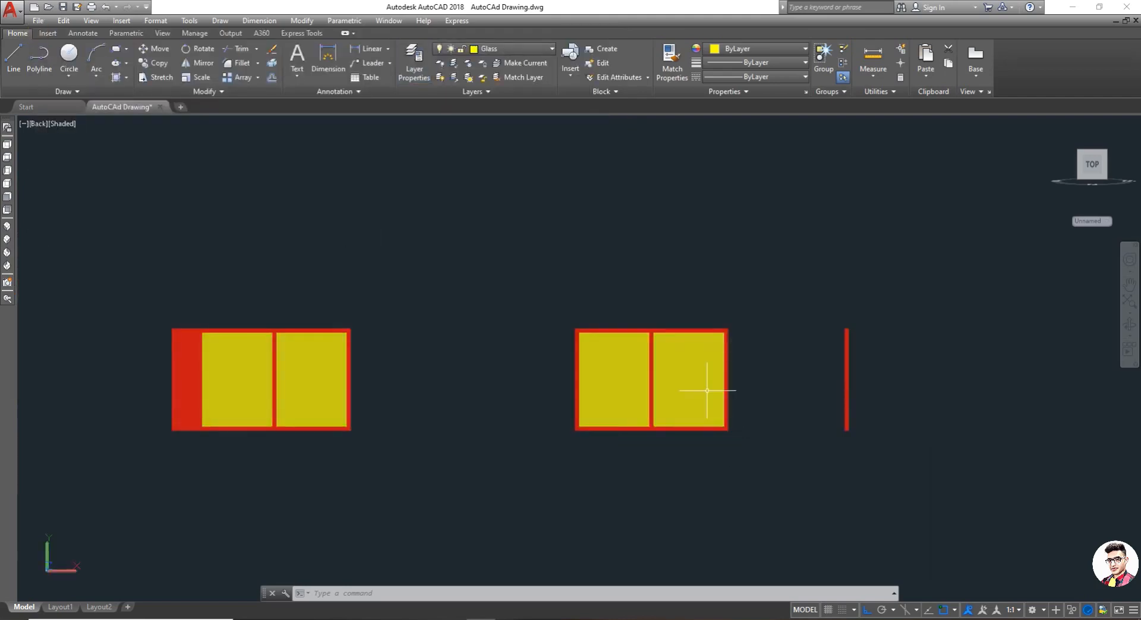
pyautogui.scroll(3, 800, 429)
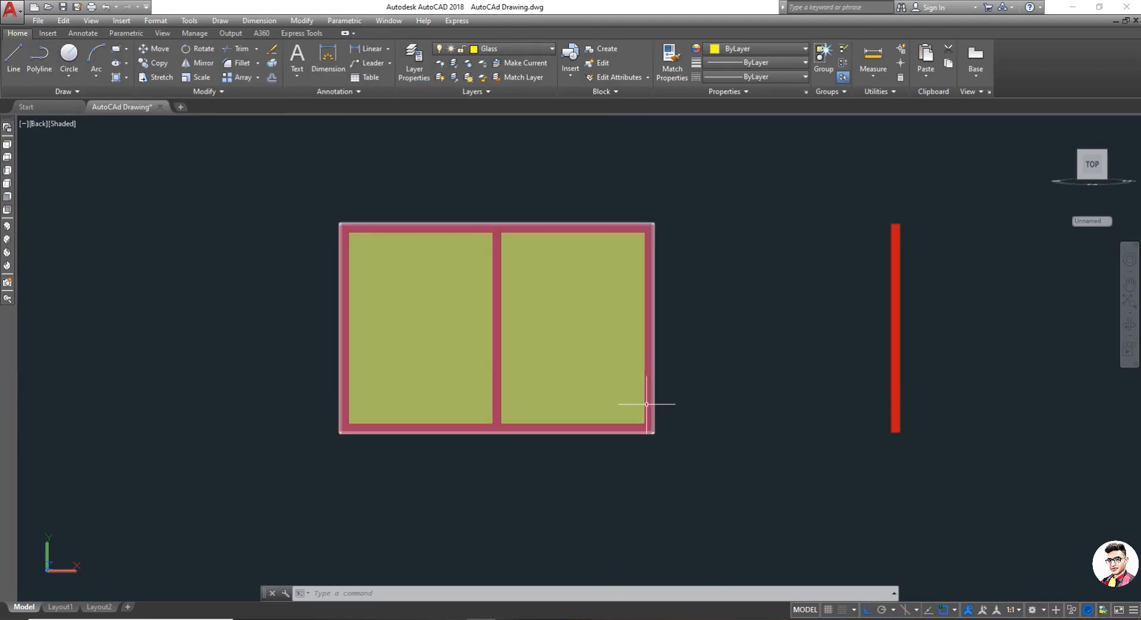
pyautogui.press('Return')
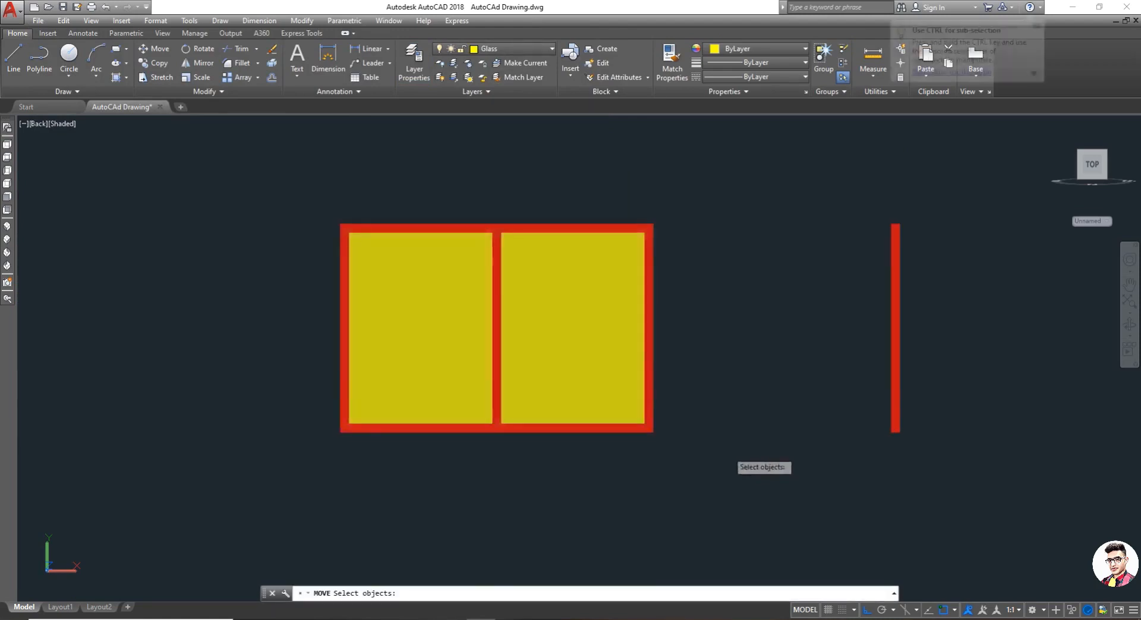
pyautogui.click(729, 453)
pyautogui.click(192, 143)
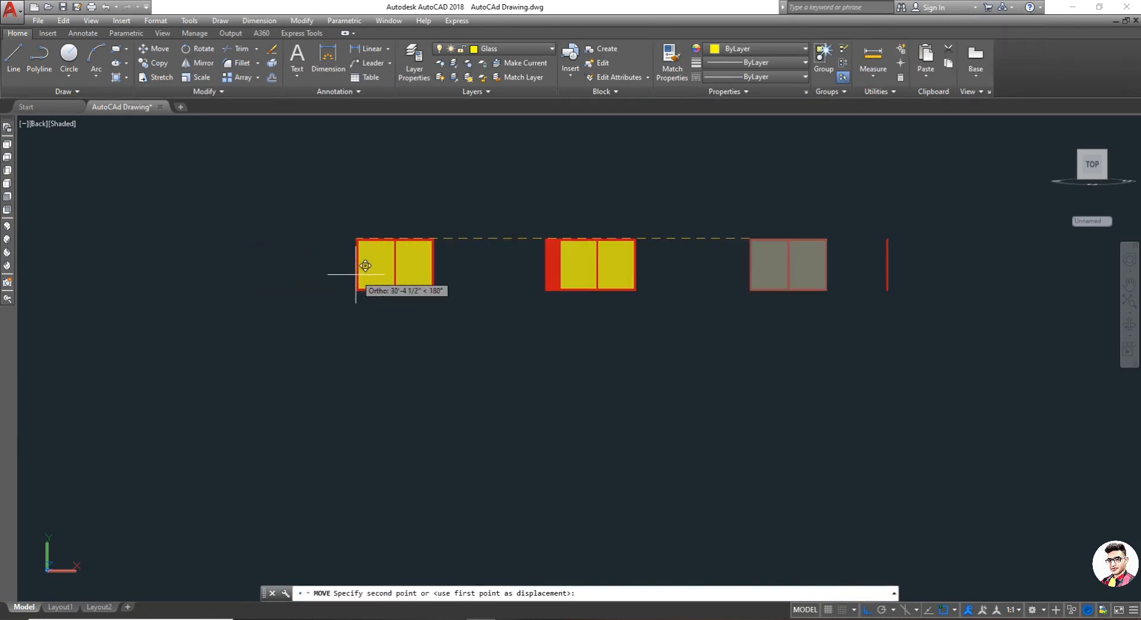
pyautogui.click(324, 279)
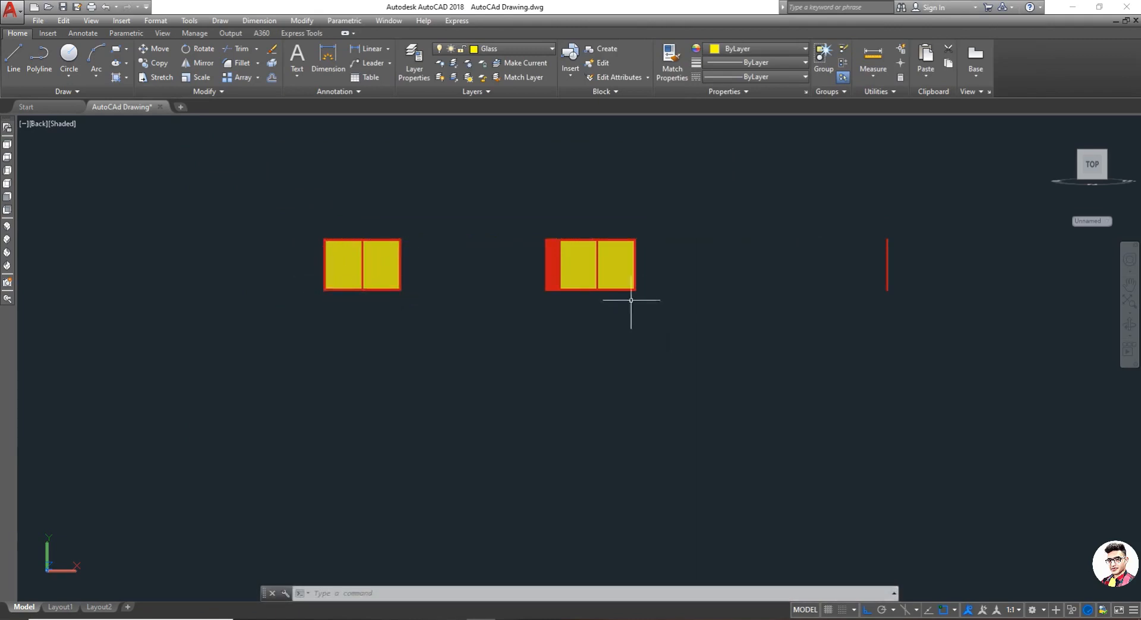
# - Erase all the other placed windows, including the edge-on one, keeping only the window moved aside
pyautogui.press('Return')
pyautogui.click(513, 209)
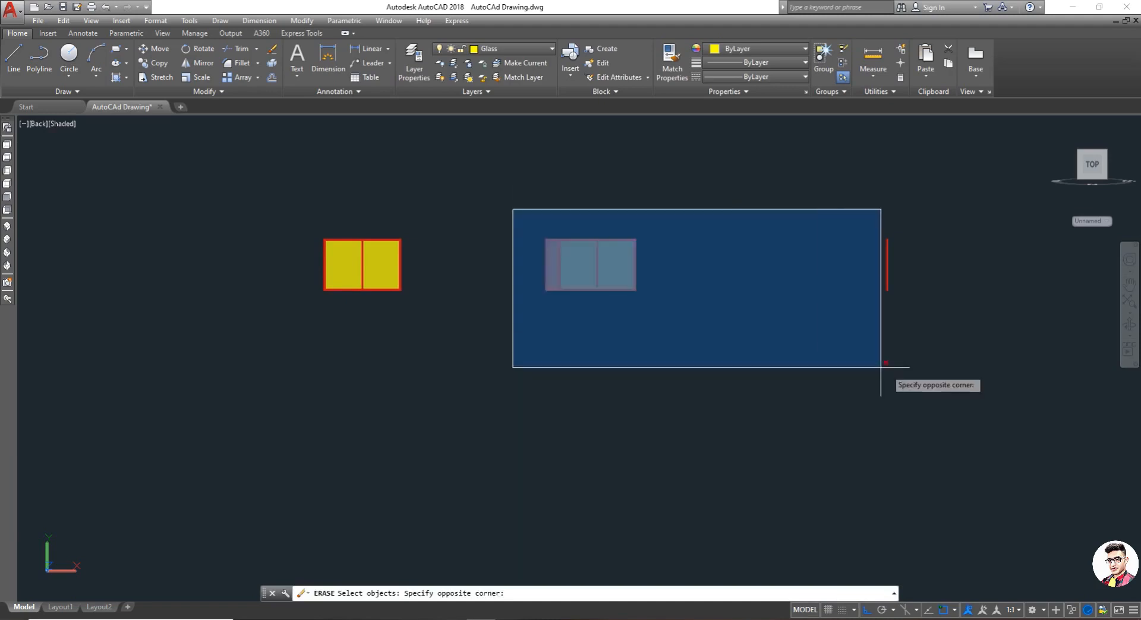
pyautogui.click(930, 350)
pyautogui.press('Return')
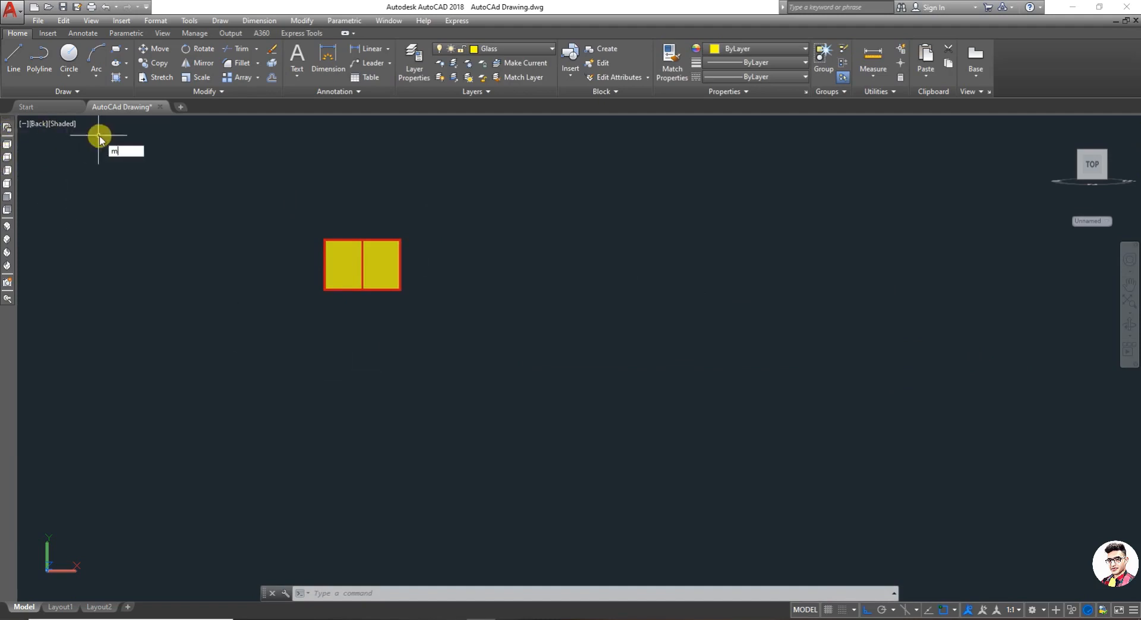
# - Move the remaining window horizontally farther left, well clear of the area where the house models stand
pyautogui.write('m')
pyautogui.press('Return')
pyautogui.scroll(-1, 100, 139)
pyautogui.click(209, 186)
pyautogui.click(345, 275)
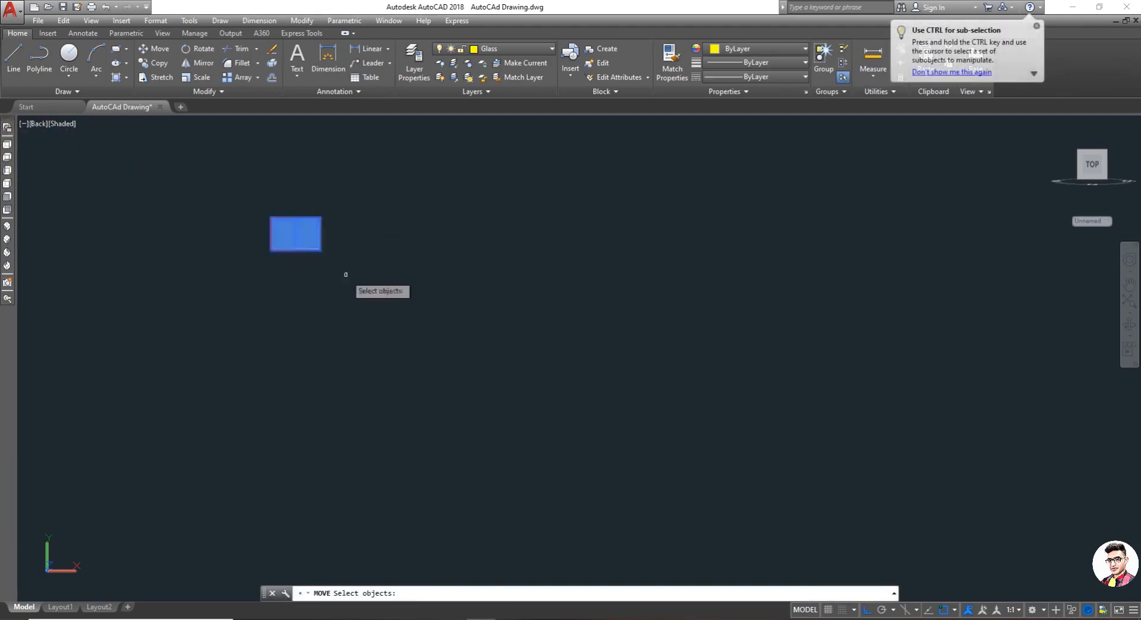
pyautogui.press('Return')
pyautogui.click(273, 245)
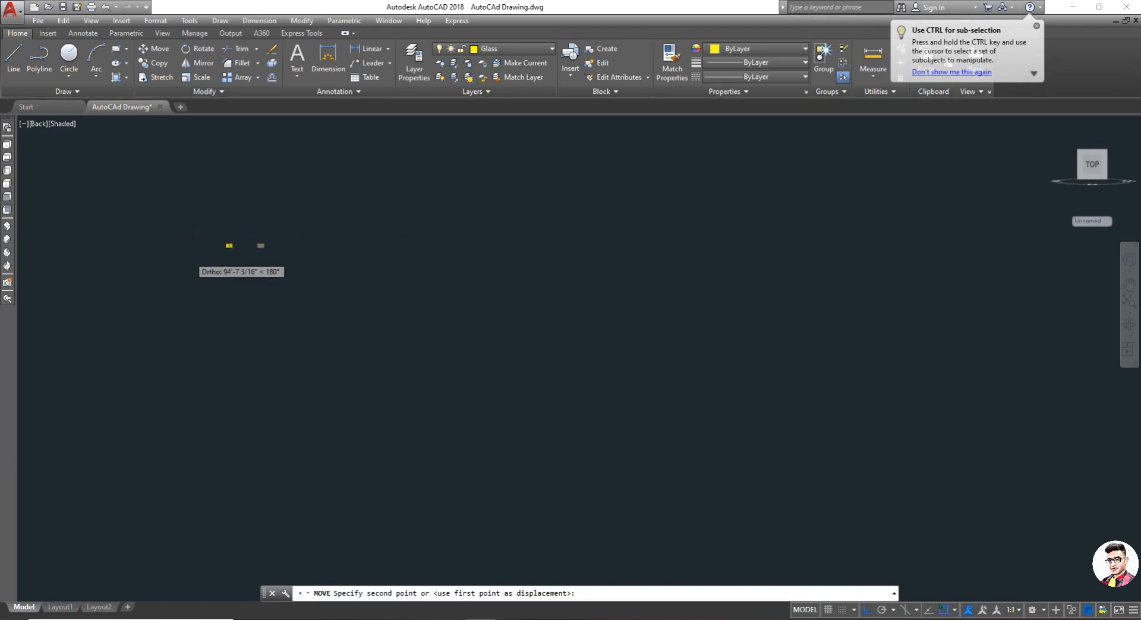
pyautogui.scroll(5, 228, 248)
pyautogui.click(160, 237)
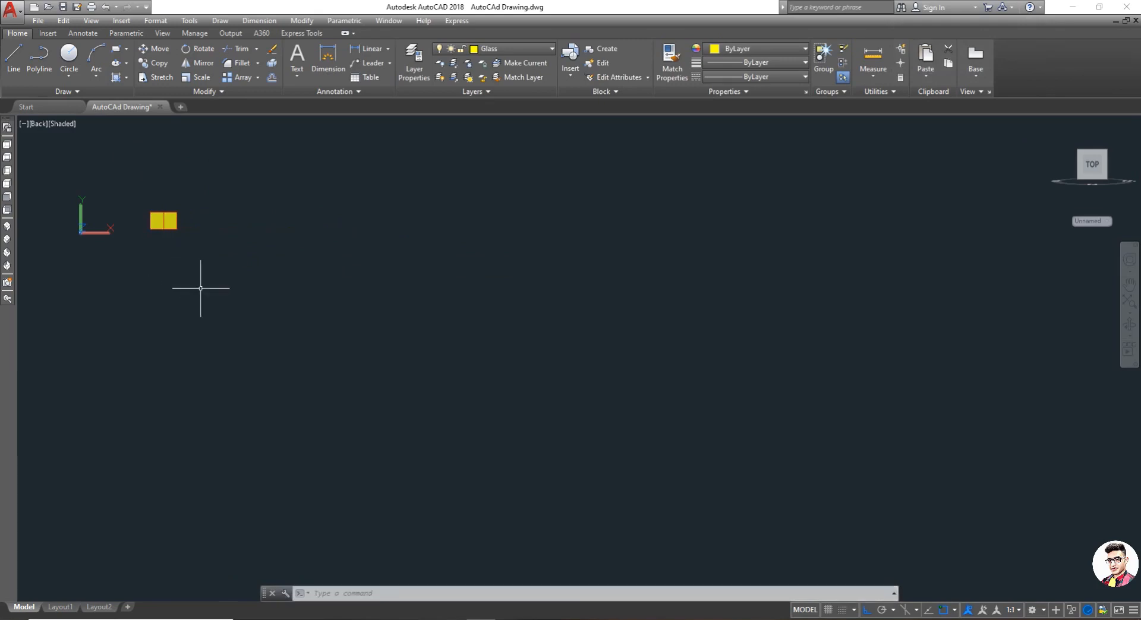
# - Turn the 3D Walls layer back on in the layer properties
pyautogui.write('LA')
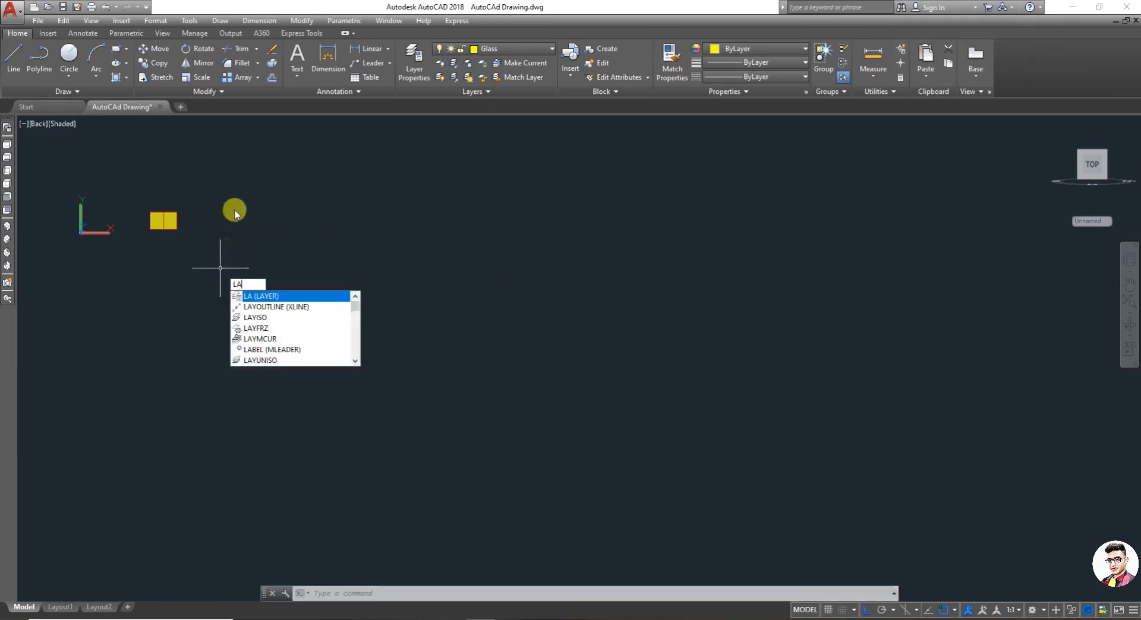
pyautogui.press('Return')
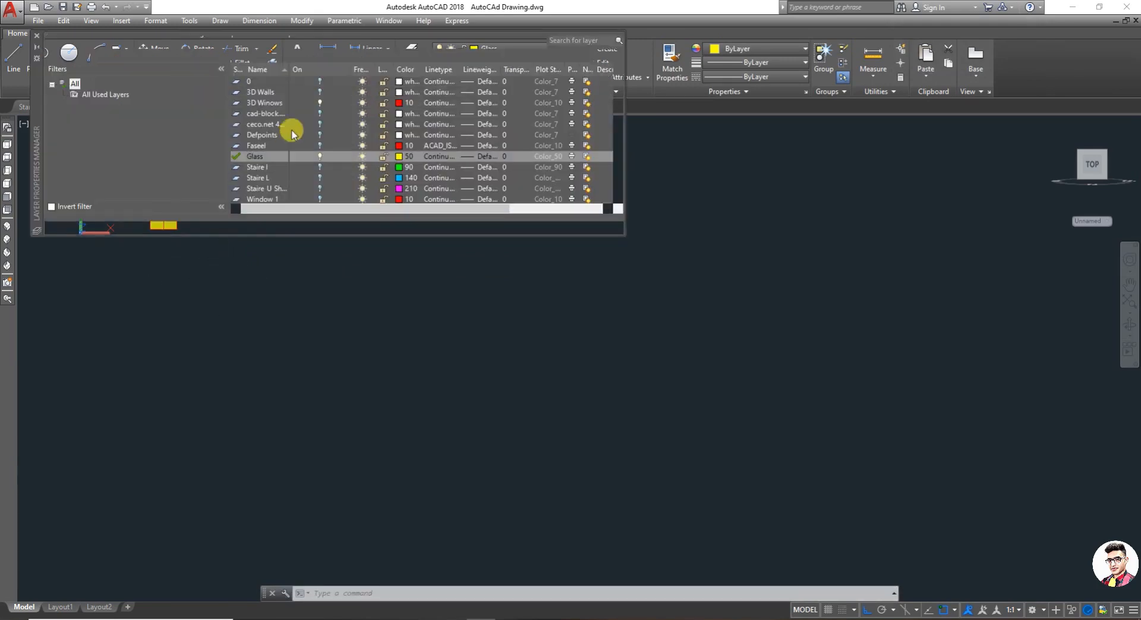
pyautogui.click(281, 95)
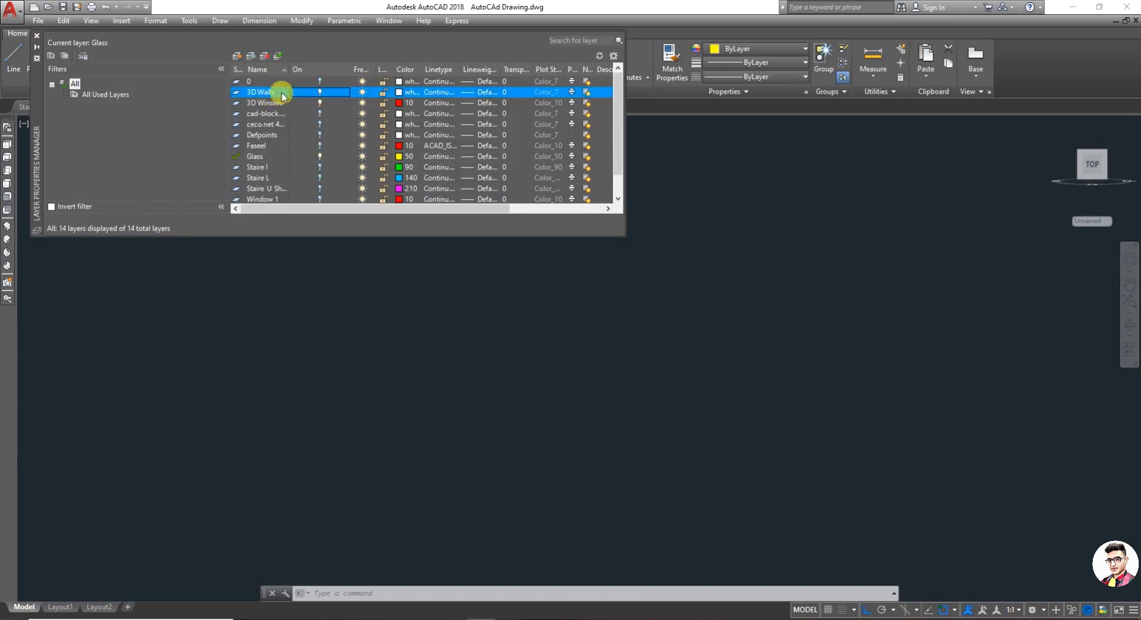
pyautogui.click(36, 38)
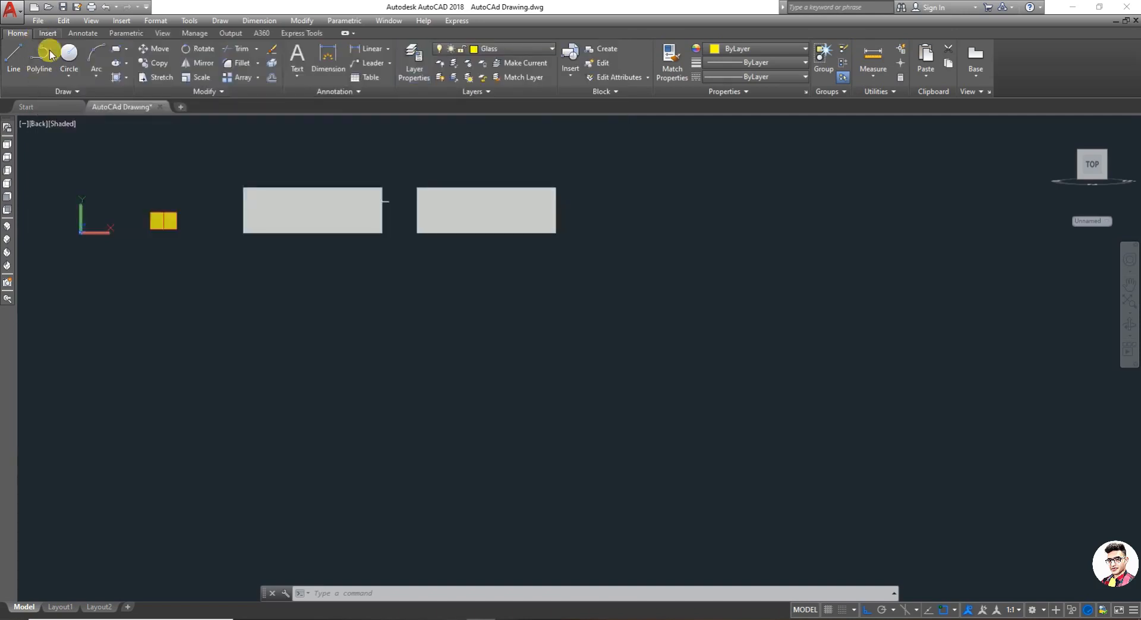
# - Move the two-pane window in the Back view toward the house, aligning its bottom edge with the base of the walls
pyautogui.scroll(3, 184, 253)
pyautogui.scroll(3, 113, 152)
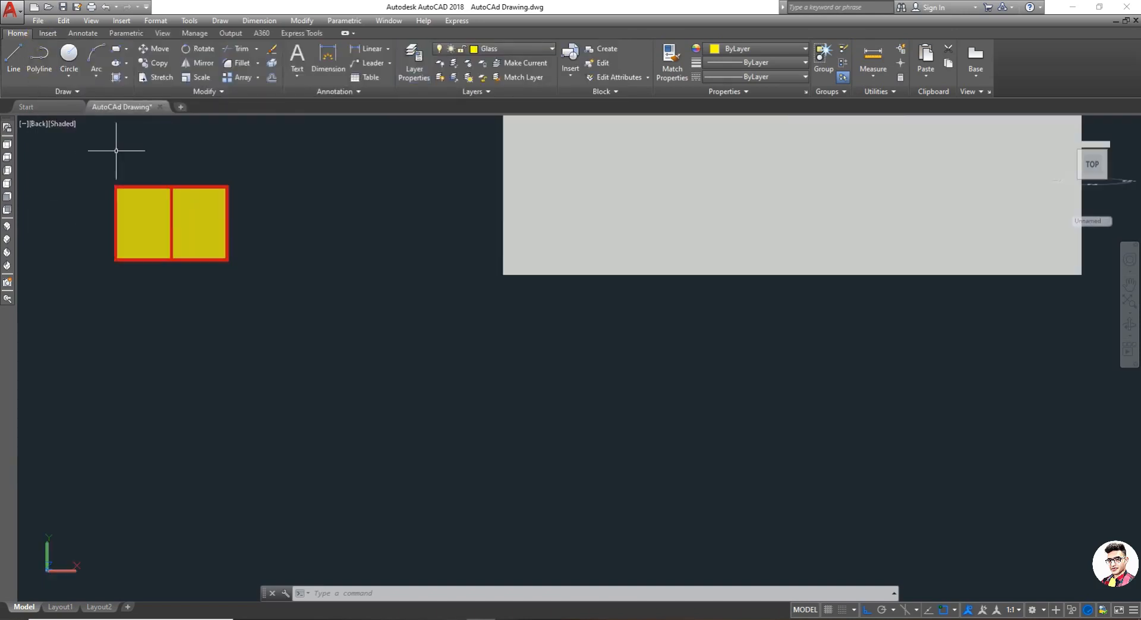
pyautogui.press('Return')
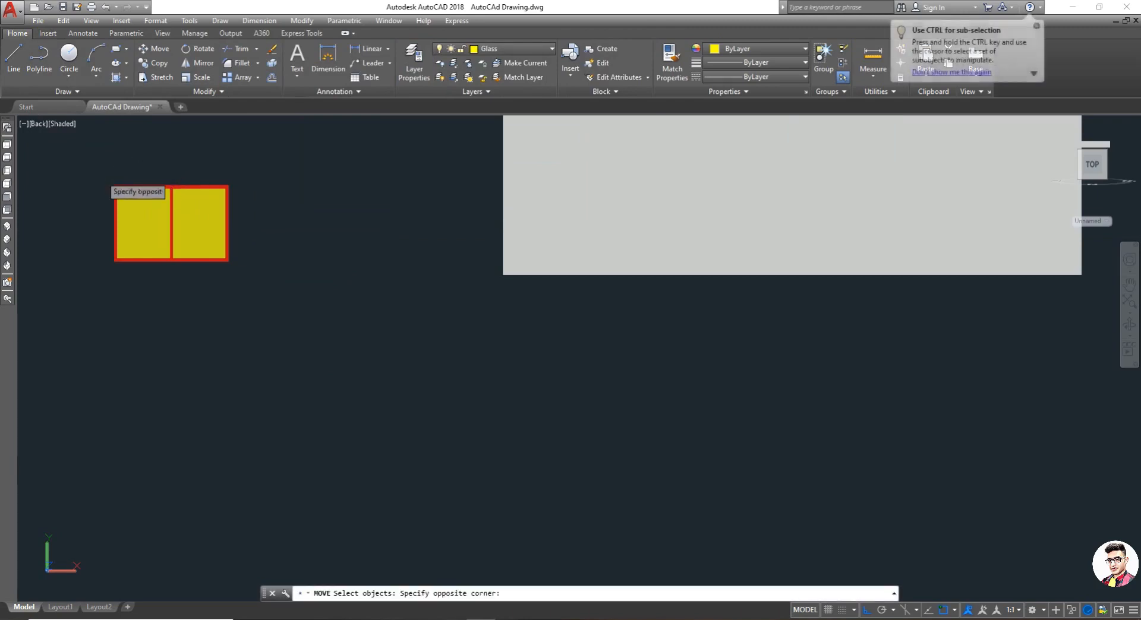
pyautogui.moveTo(101, 175); pyautogui.dragTo(214, 274)
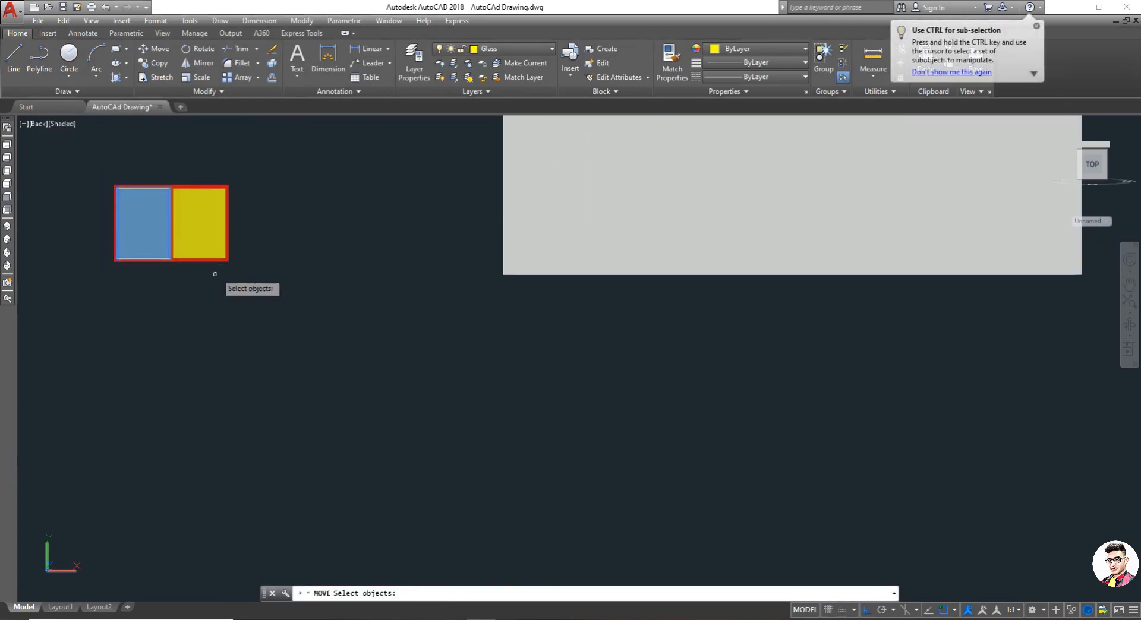
pyautogui.click(94, 154)
pyautogui.press('Return')
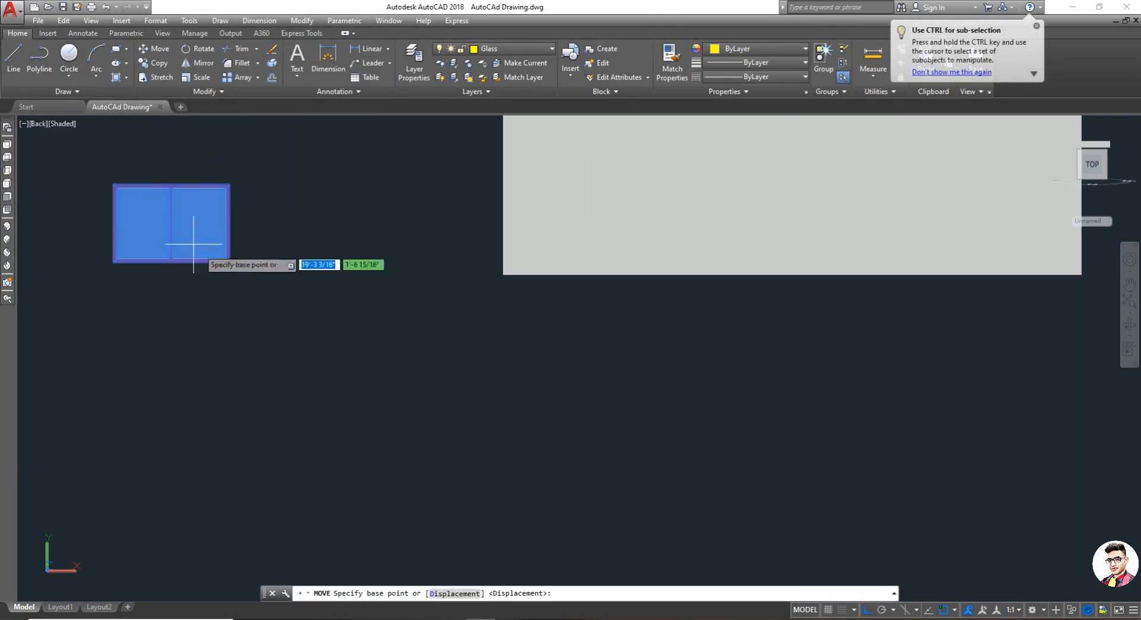
pyautogui.click(229, 261)
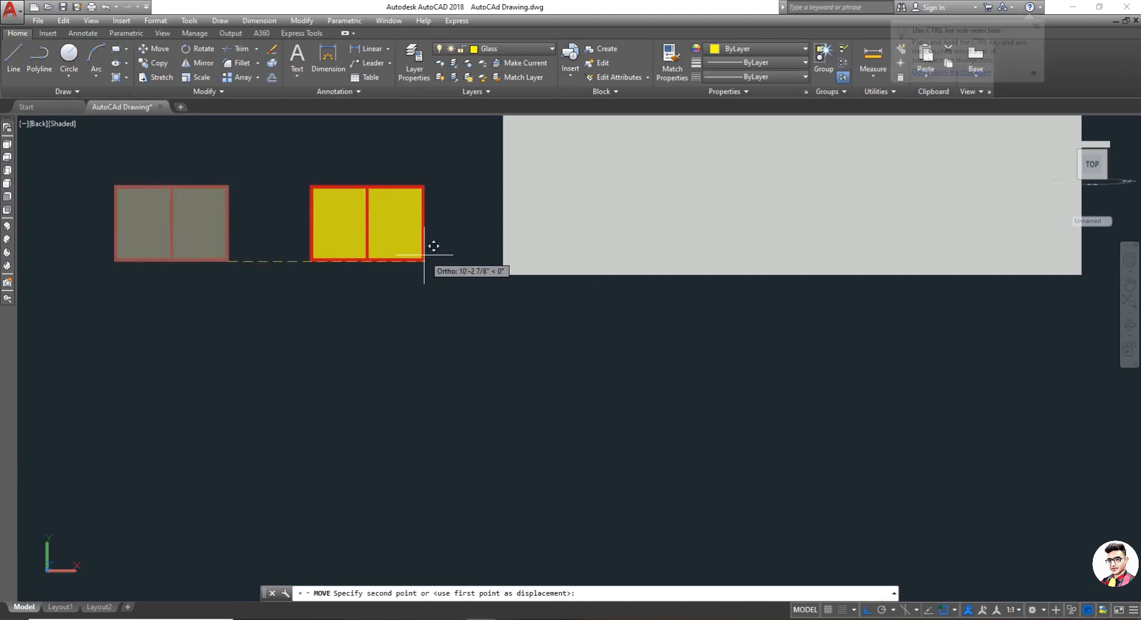
pyautogui.press('F8')
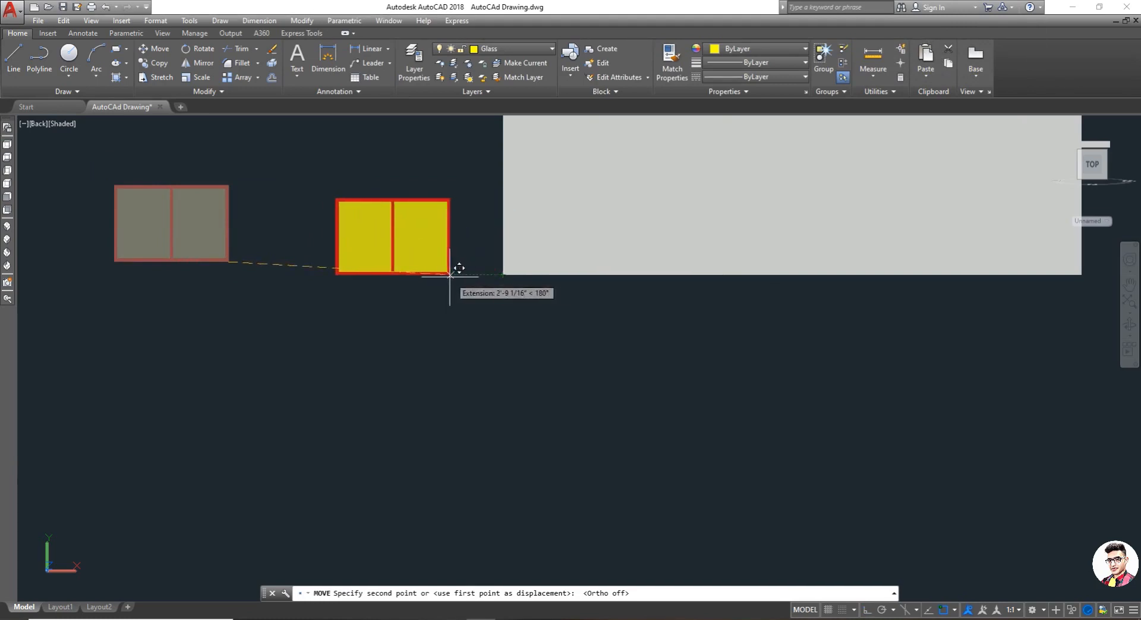
pyautogui.click(449, 275)
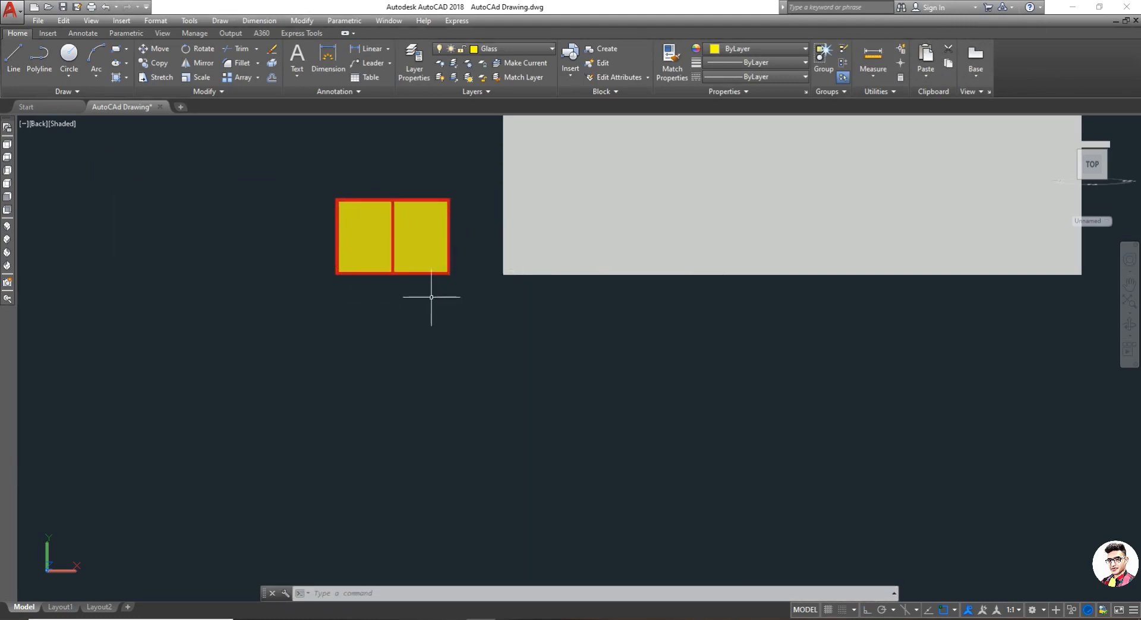
# - Move the window straight up 3' from the wall base level
pyautogui.scroll(2, 390, 187)
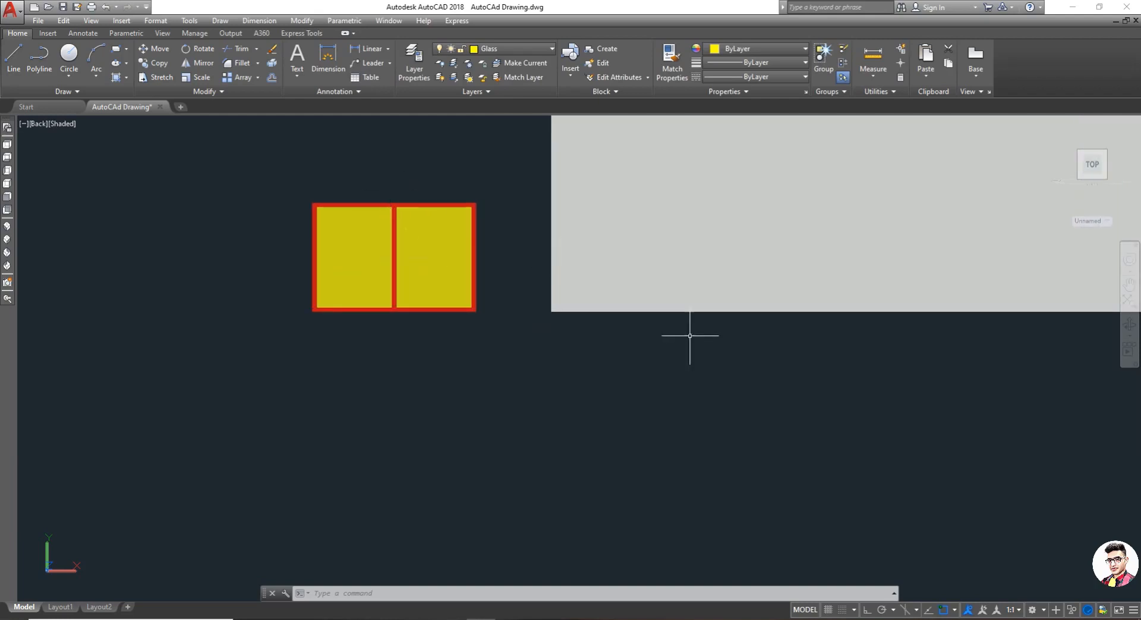
pyautogui.press('Return')
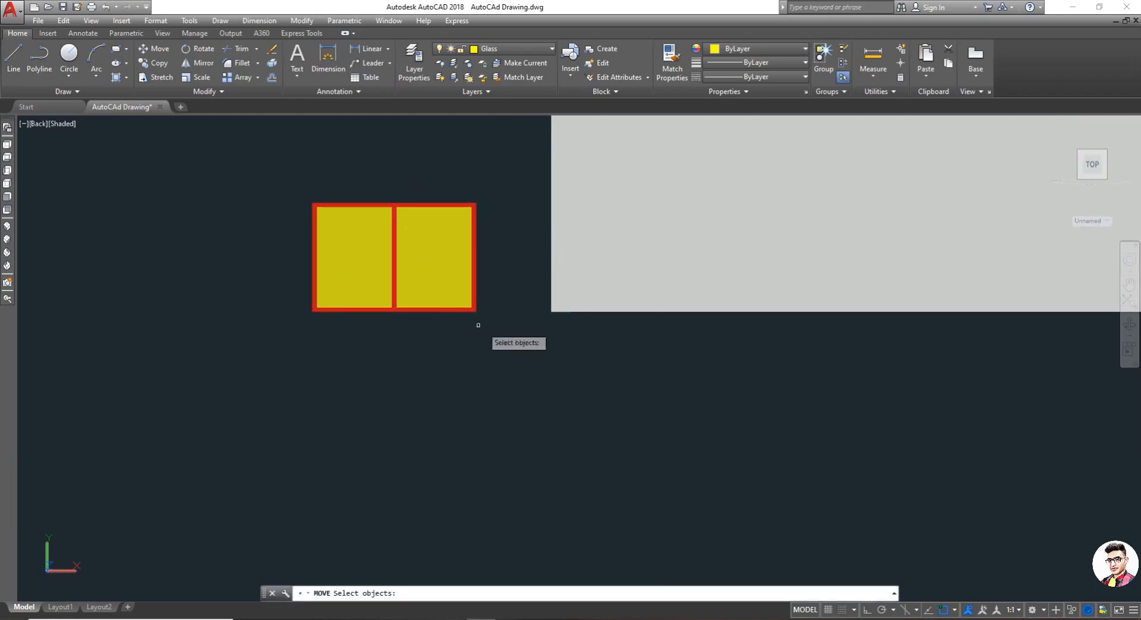
pyautogui.click(509, 331)
pyautogui.click(244, 188)
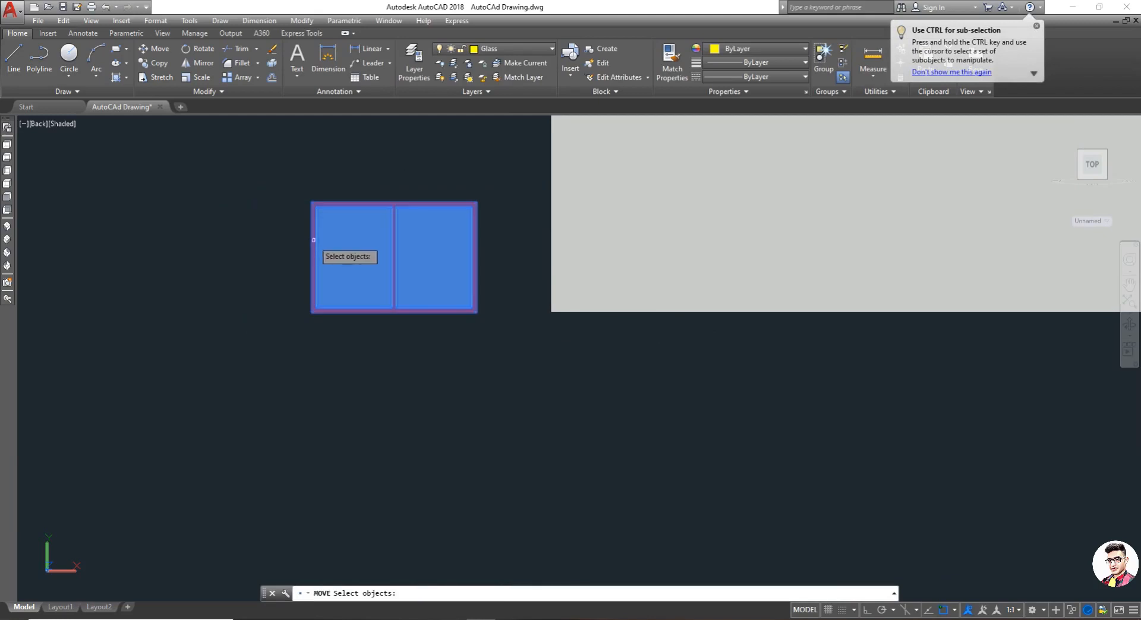
pyautogui.press('Return')
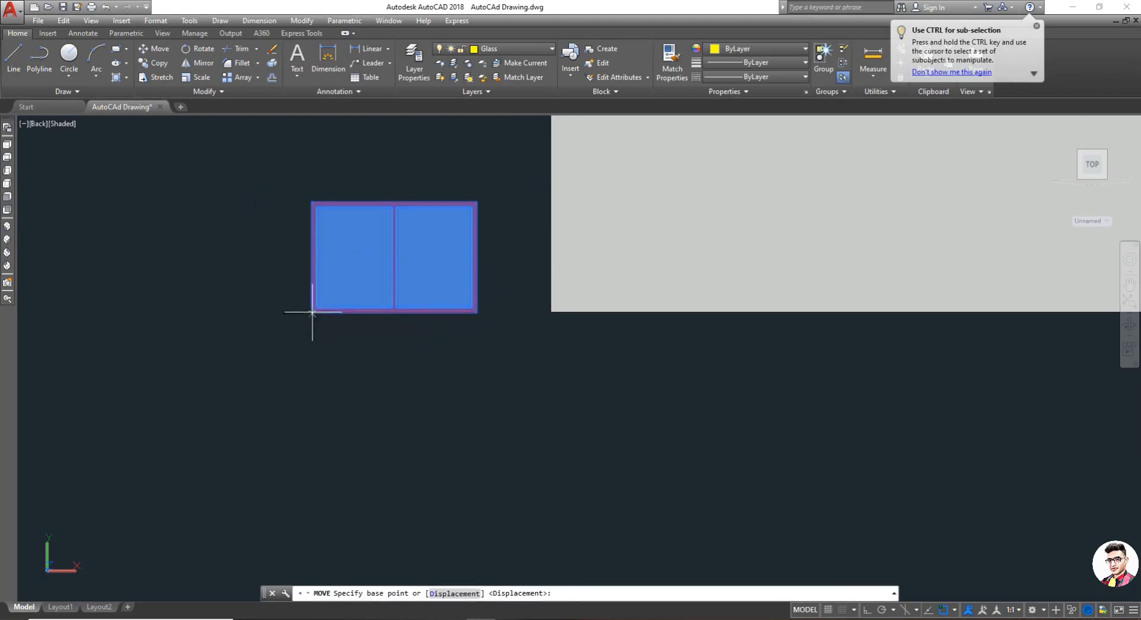
pyautogui.click(312, 312)
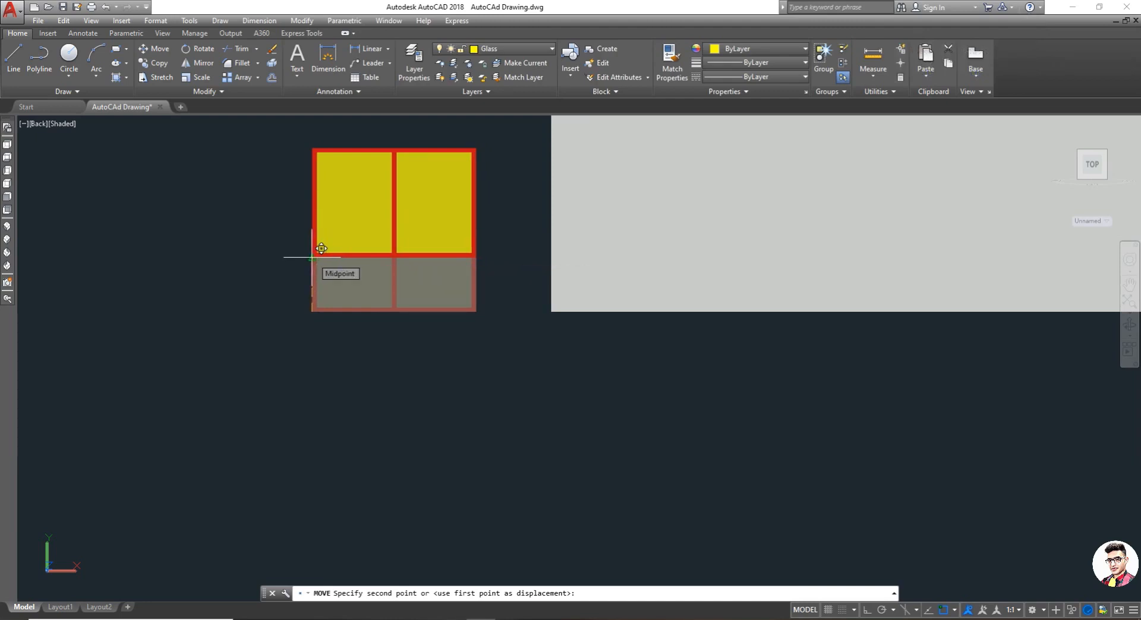
pyautogui.press('F8')
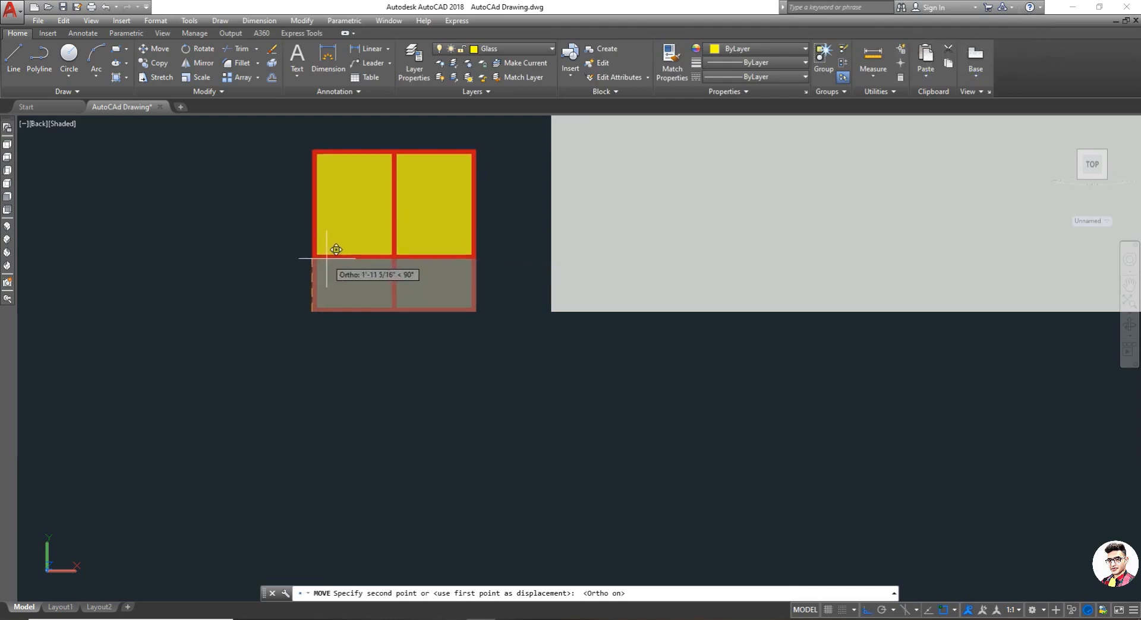
pyautogui.write("3'")
pyautogui.press('Return')
# - Check the sill height of the wall's window opening above the wall base with an aligned dimension, without placing it
pyautogui.scroll(-2, 334, 299)
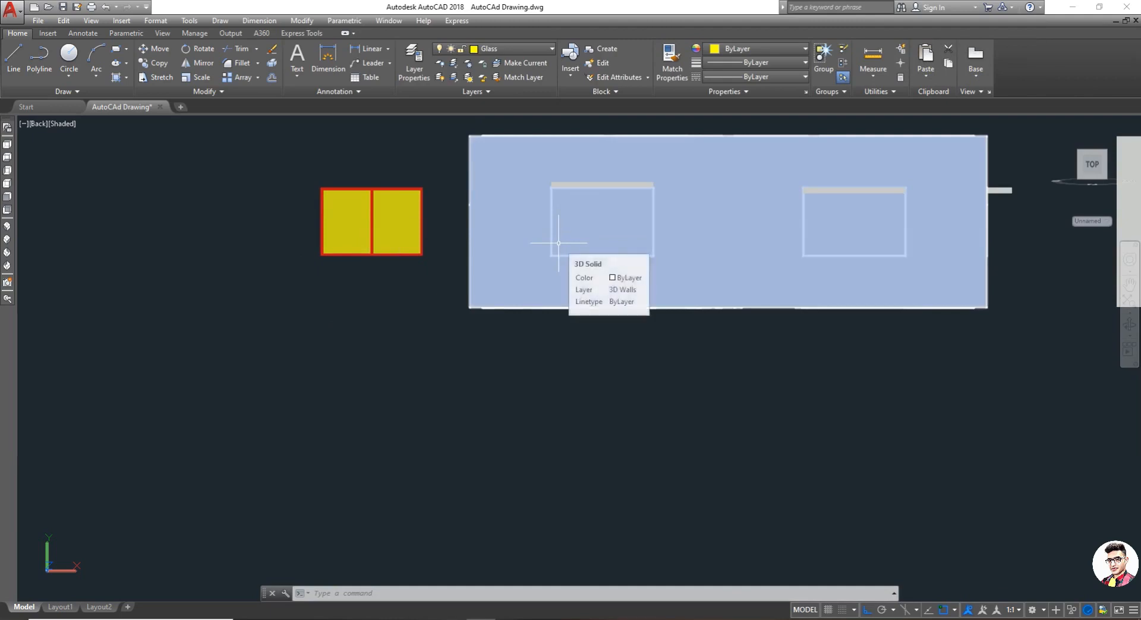
pyautogui.scroll(3, 553, 255)
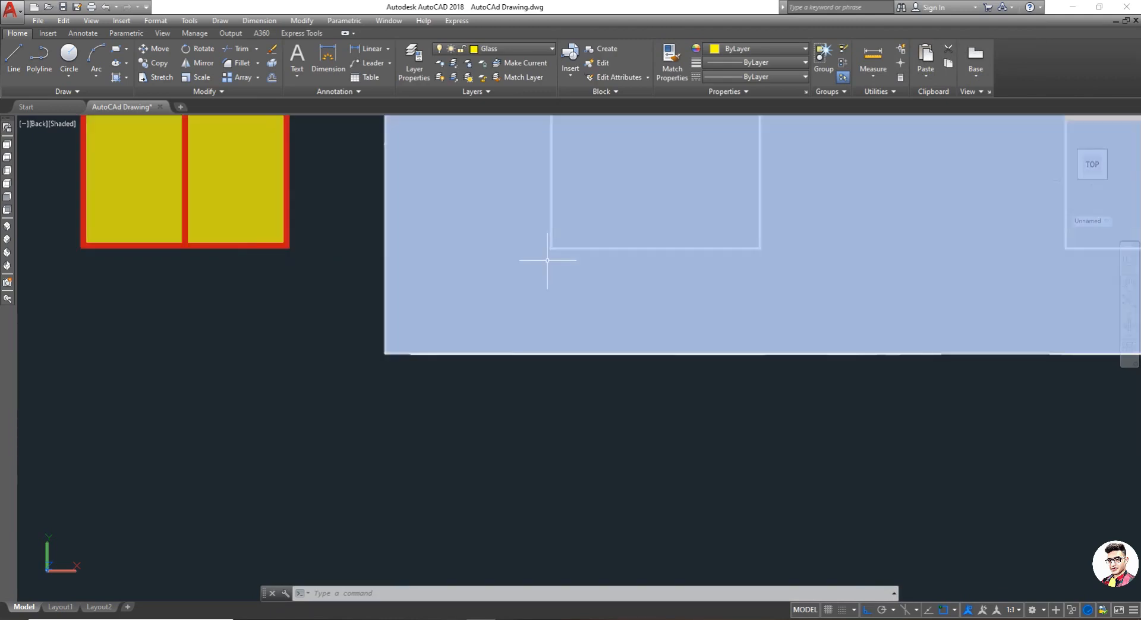
pyautogui.scroll(-2, 545, 257)
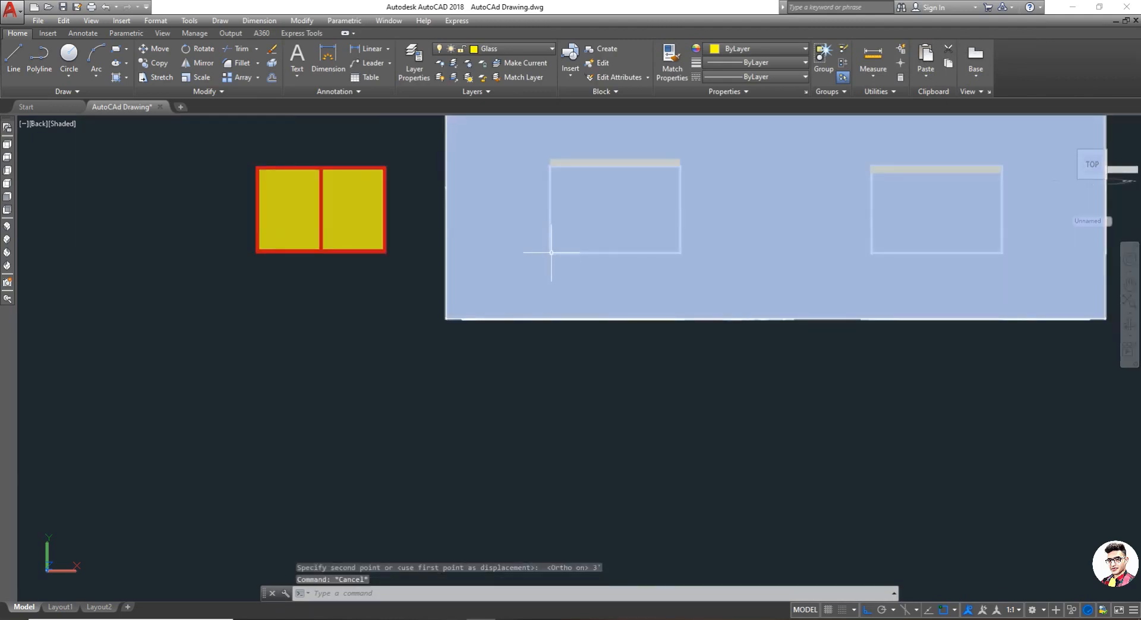
pyautogui.scroll(2, 551, 252)
pyautogui.click(548, 255)
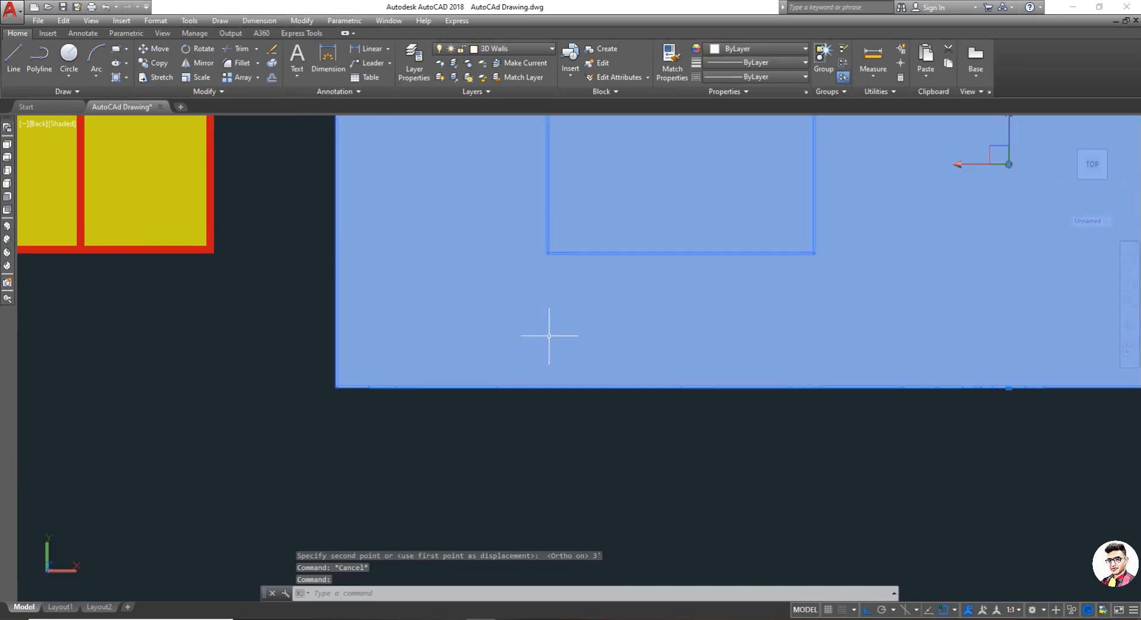
pyautogui.press('Escape')
pyautogui.scroll(-2, 549, 321)
pyautogui.scroll(1, 561, 291)
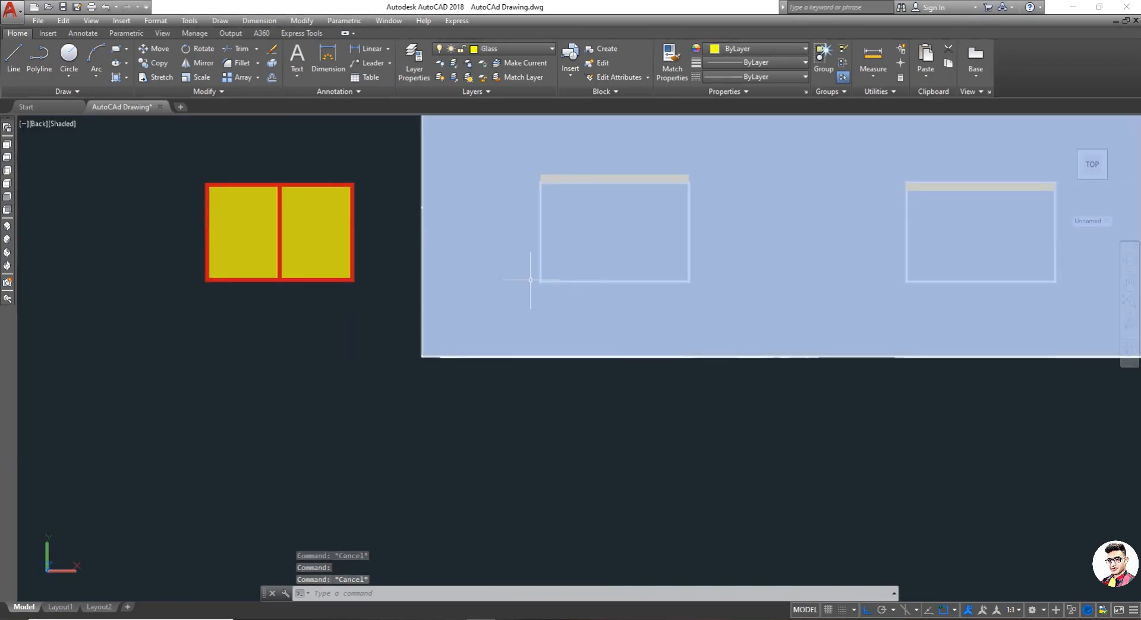
pyautogui.press('Return')
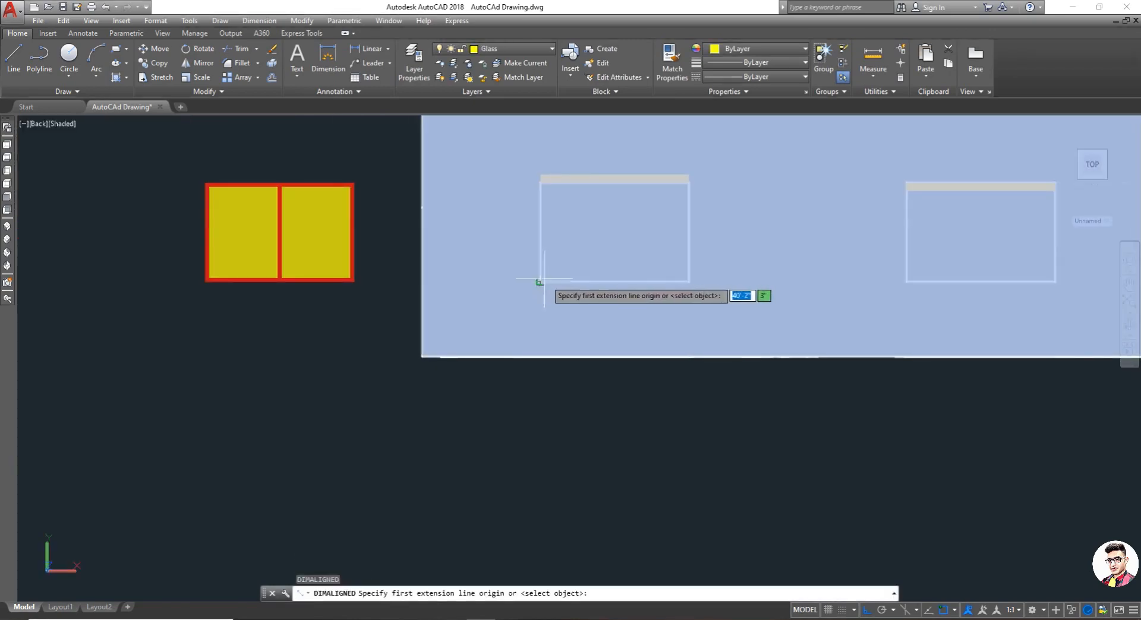
pyautogui.click(541, 282)
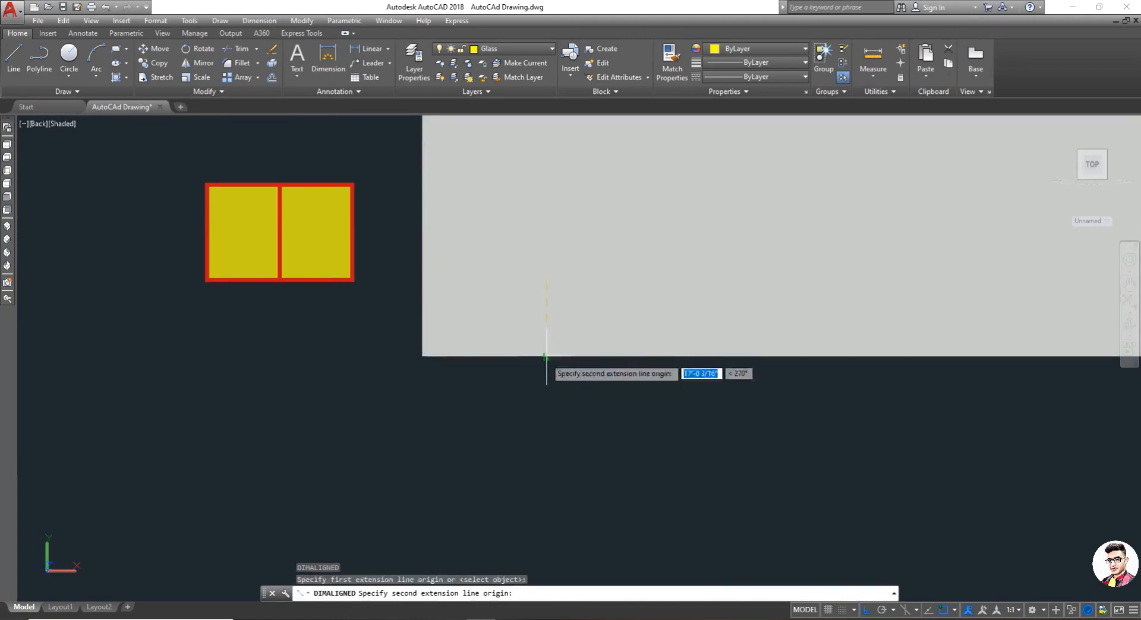
pyautogui.click(545, 355)
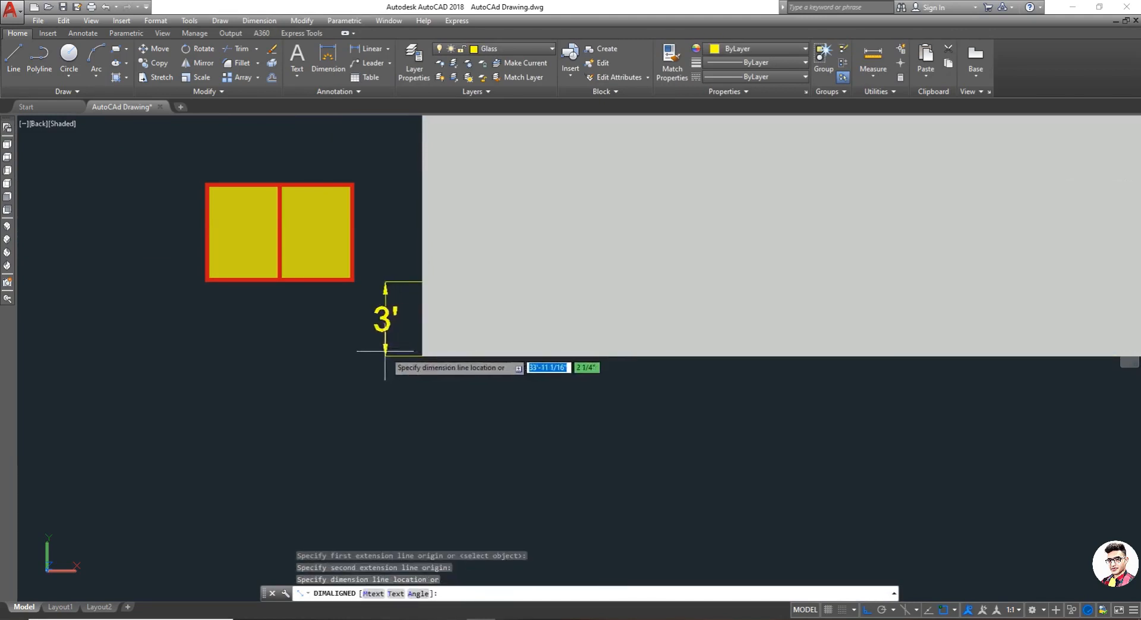
pyautogui.press('Escape')
pyautogui.scroll(-4, 382, 336)
pyautogui.scroll(3, 386, 330)
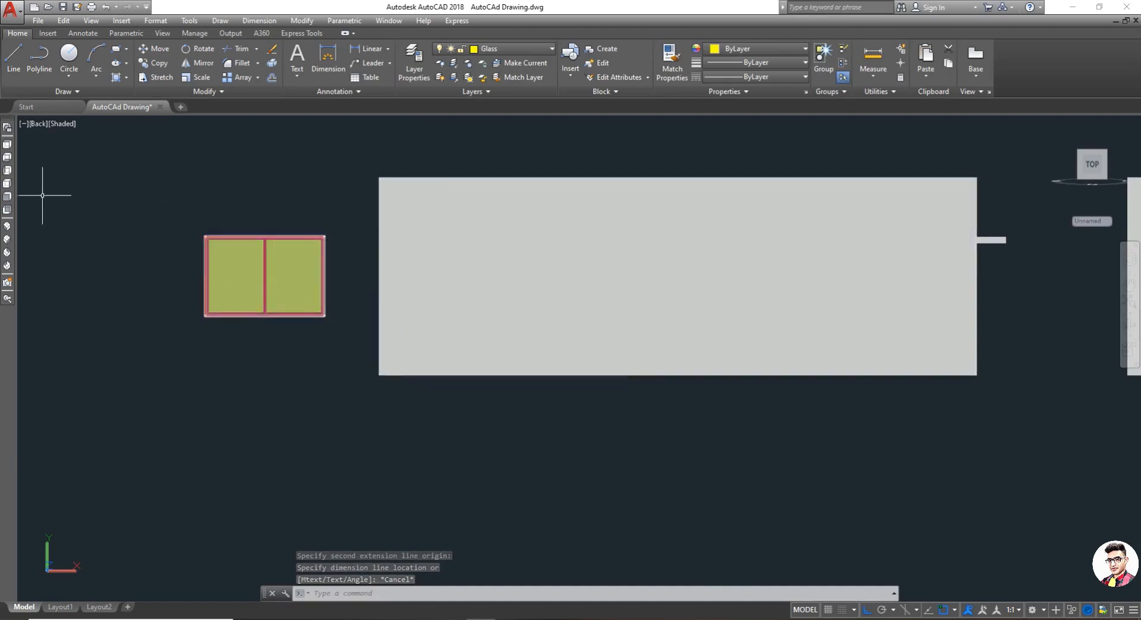
# - Switch to the Top view and locate the window far beyond the two house plans
pyautogui.click(7, 144)
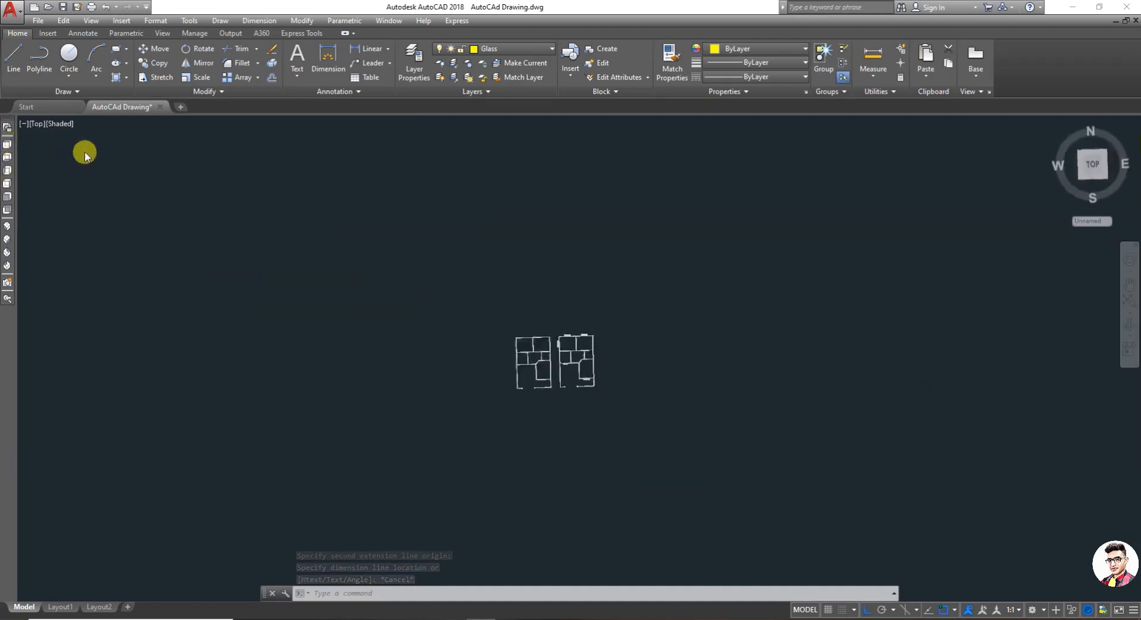
pyautogui.scroll(-2, 330, 273)
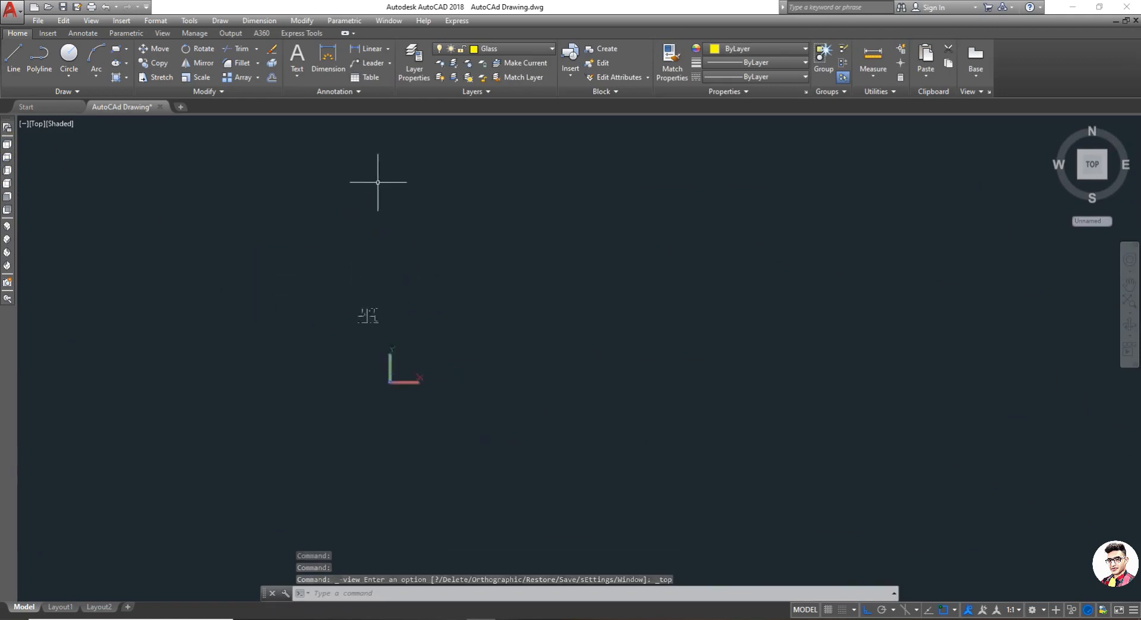
pyautogui.scroll(3, 377, 183)
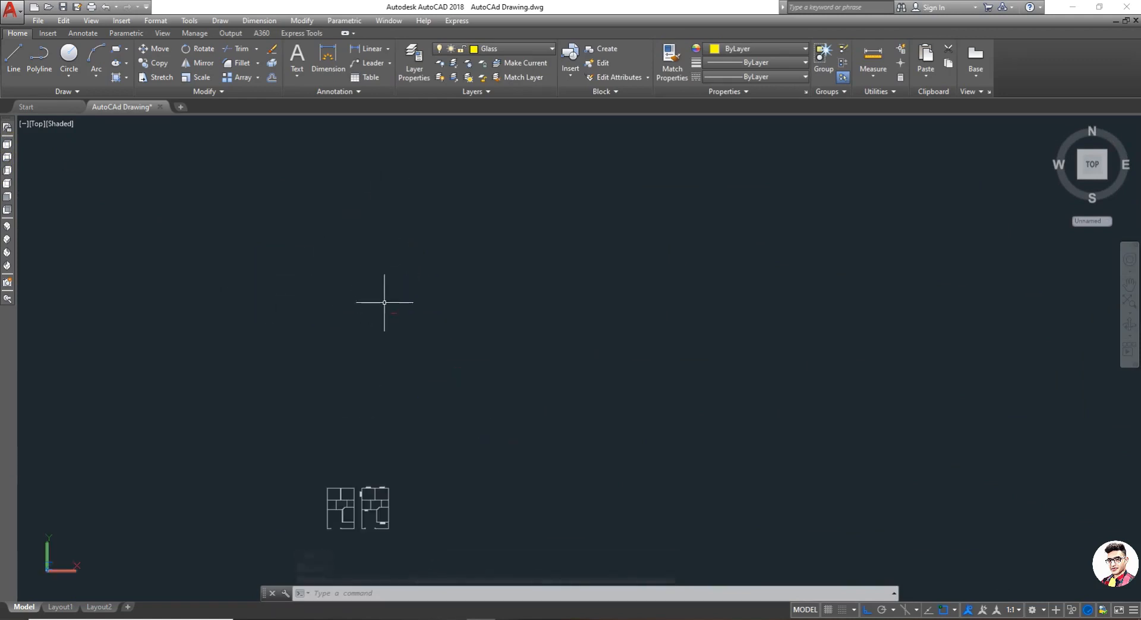
pyautogui.scroll(2, 394, 323)
pyautogui.scroll(5, 402, 275)
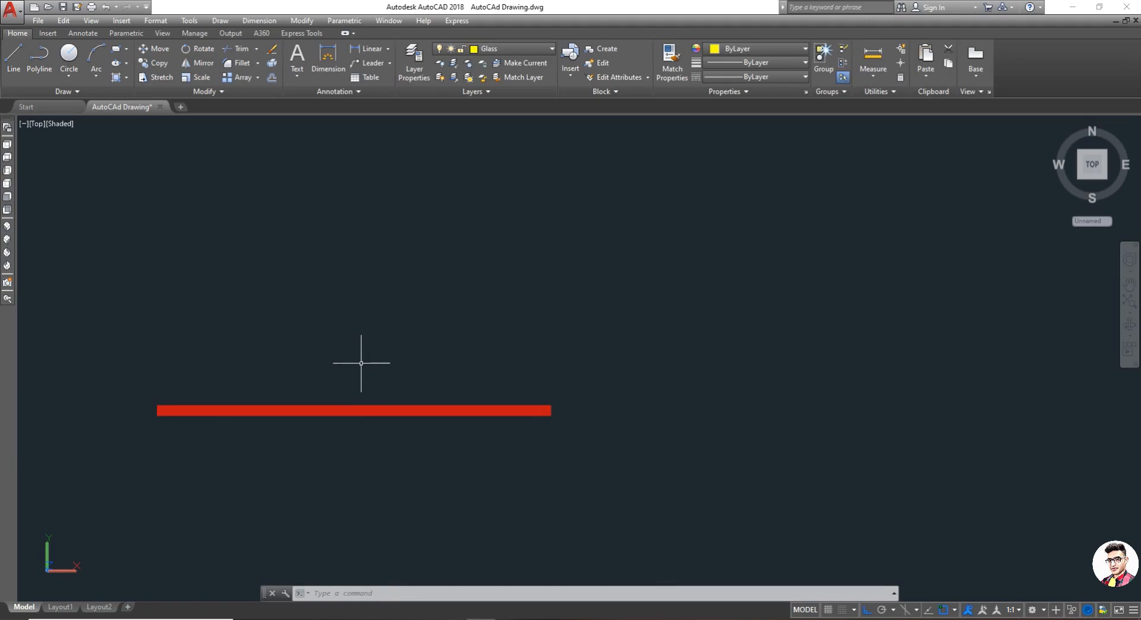
# - Move the whole window in plan to just outside the upper wall of the right-hand house, near its right window projection
pyautogui.write('m')
pyautogui.press('Return')
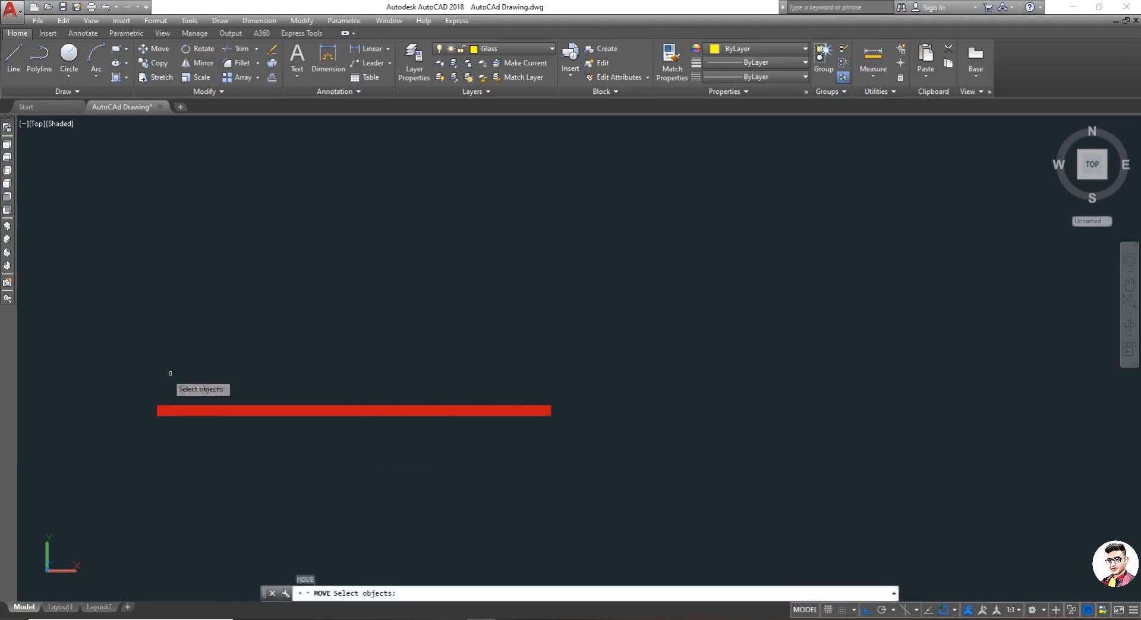
pyautogui.click(589, 457)
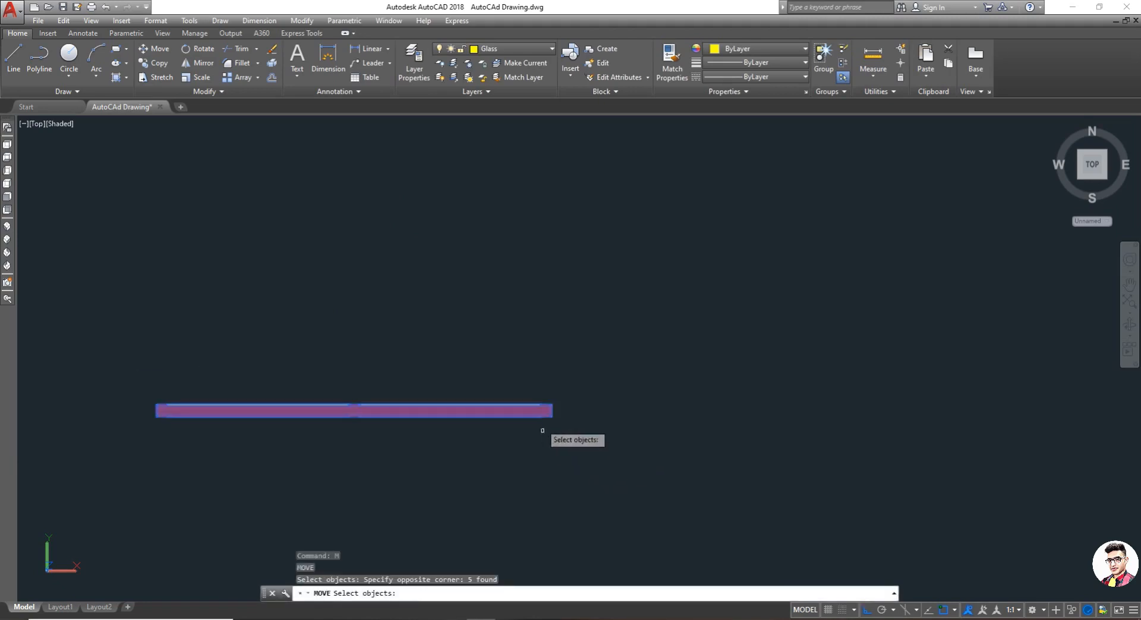
pyautogui.press('Return')
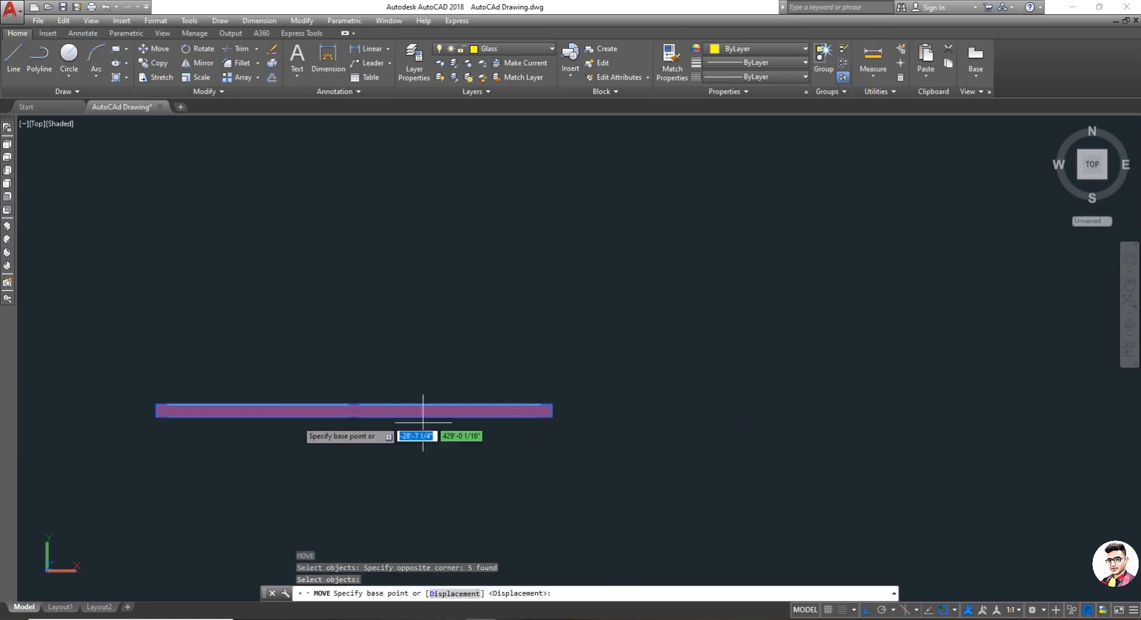
pyautogui.click(156, 405)
pyautogui.scroll(-5, 173, 410)
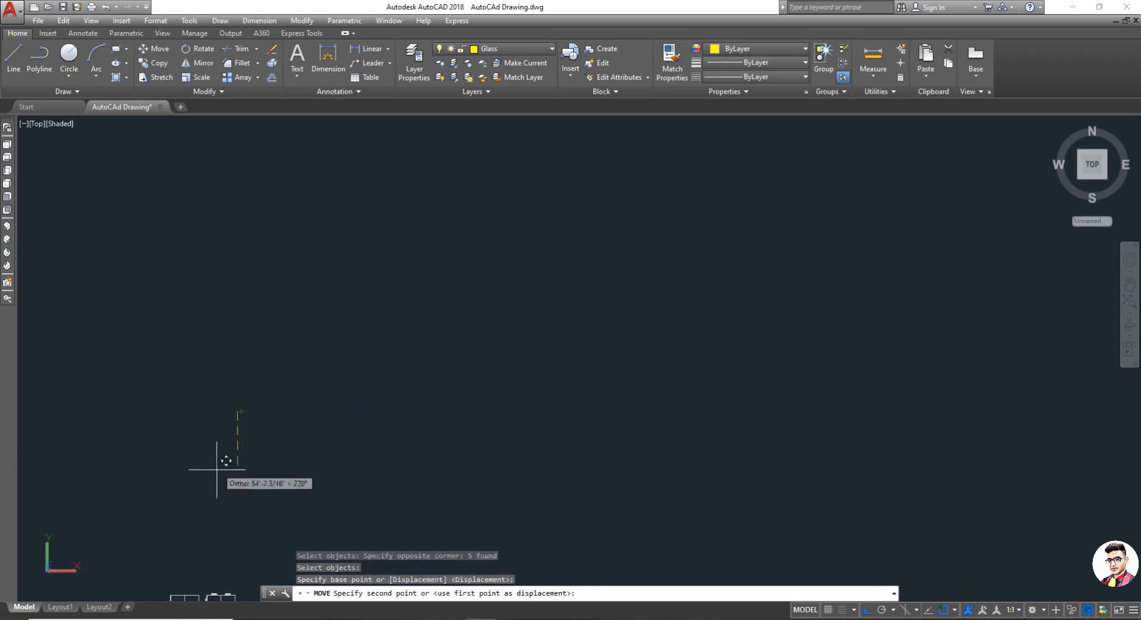
pyautogui.scroll(5, 226, 497)
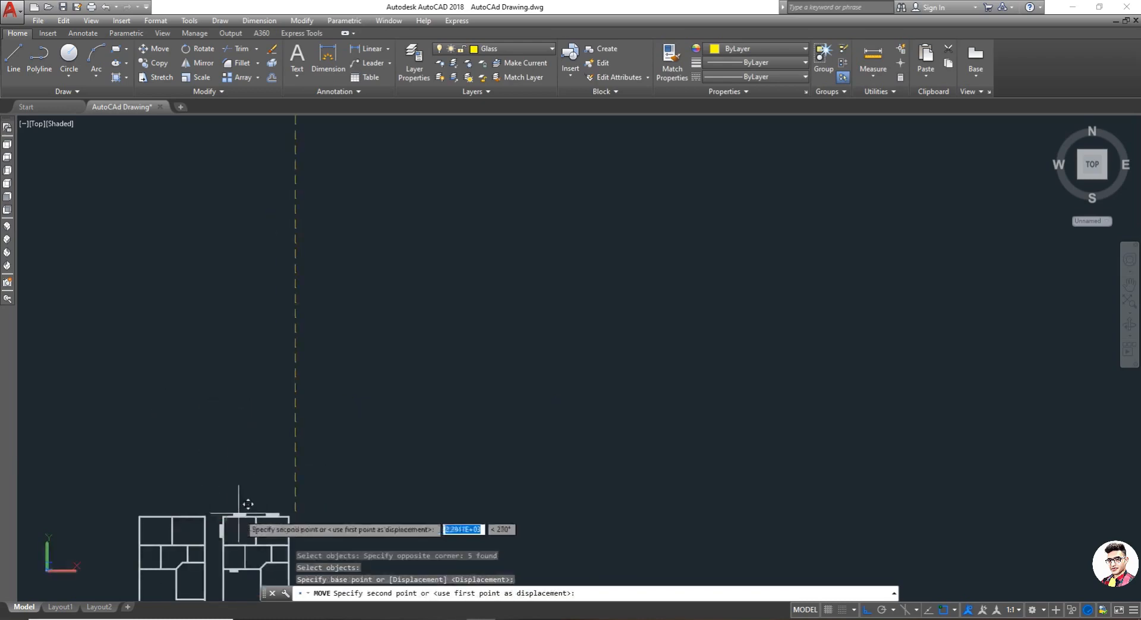
pyautogui.scroll(-2, 243, 507)
pyautogui.scroll(4, 262, 470)
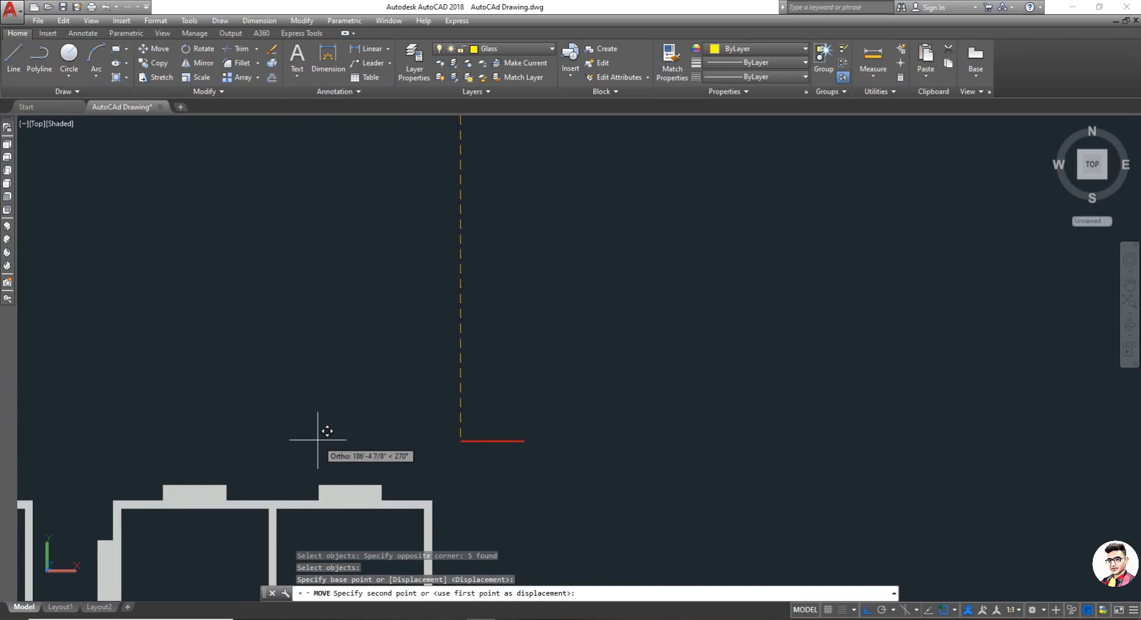
pyautogui.press('F8')
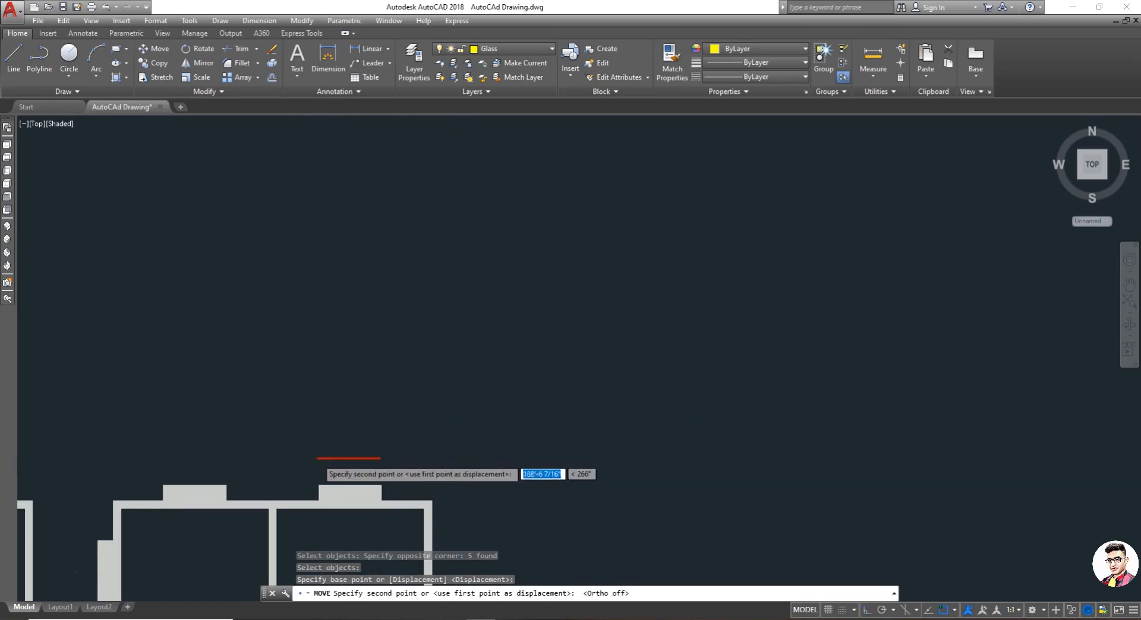
pyautogui.scroll(2, 333, 448)
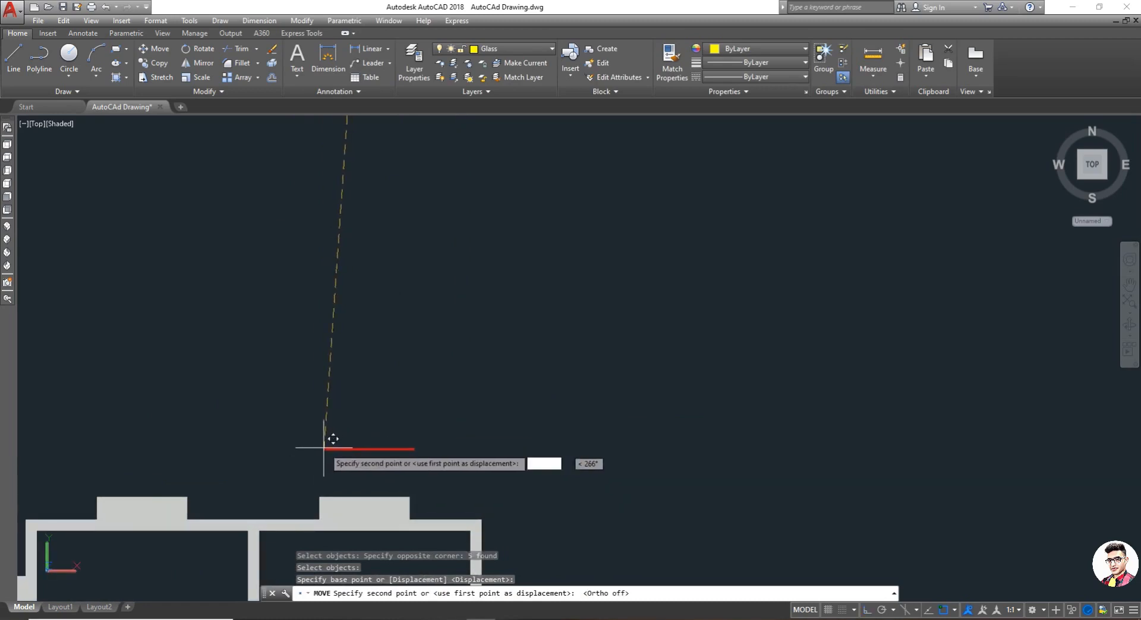
pyautogui.click(332, 450)
pyautogui.scroll(-2, 308, 473)
pyautogui.scroll(4, 303, 481)
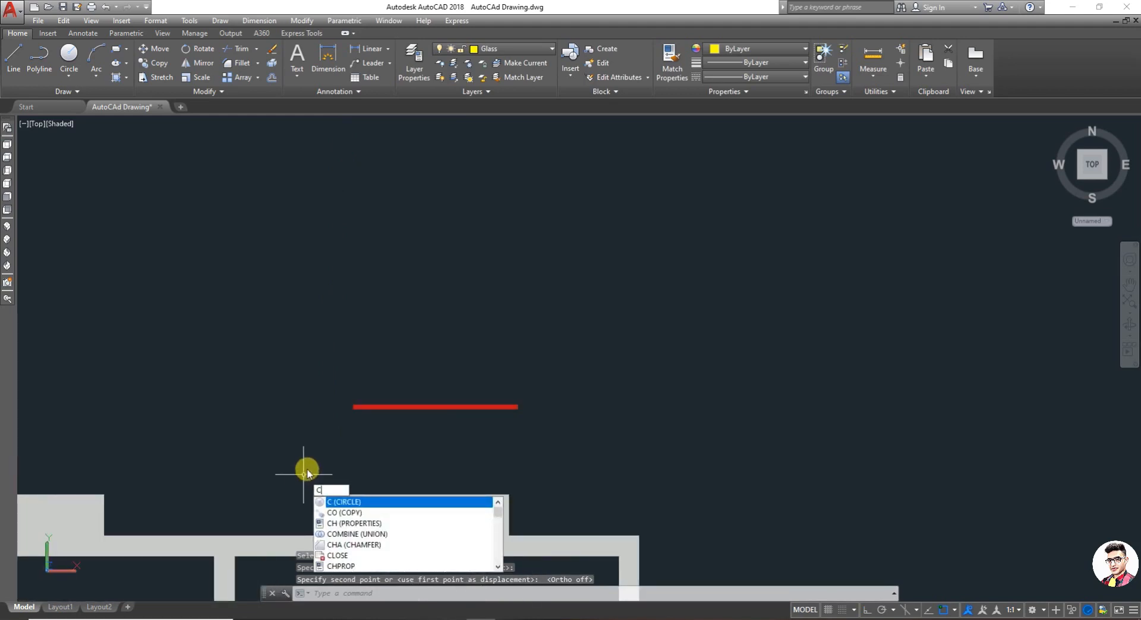
# - Change the Top view's visual style from shaded to 2D Wireframe
pyautogui.press('Escape')
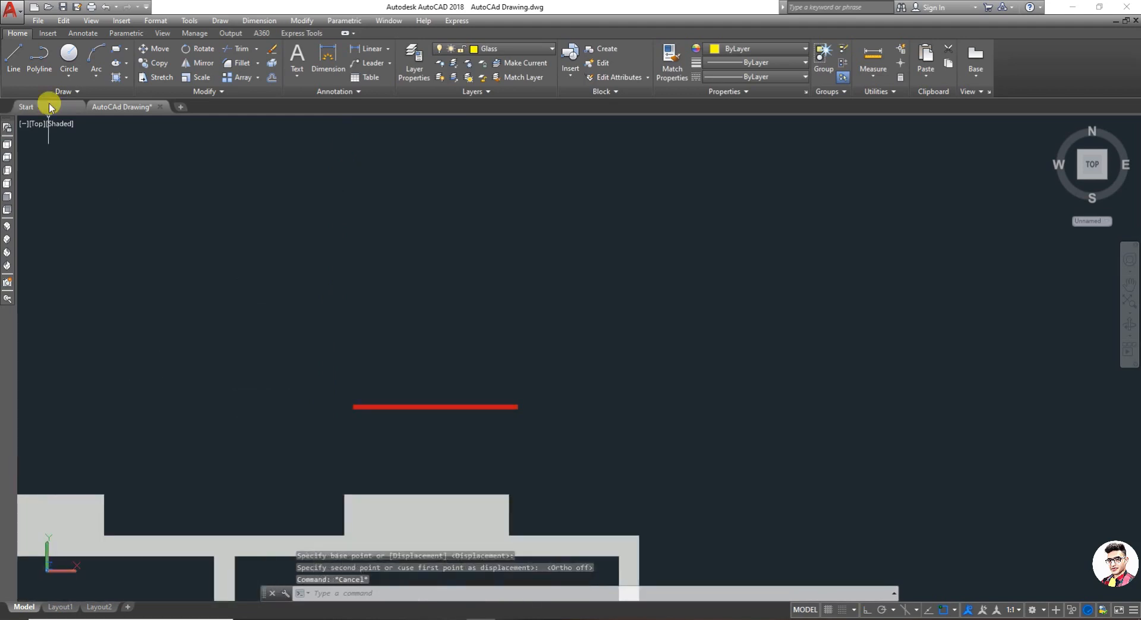
pyautogui.click(68, 123)
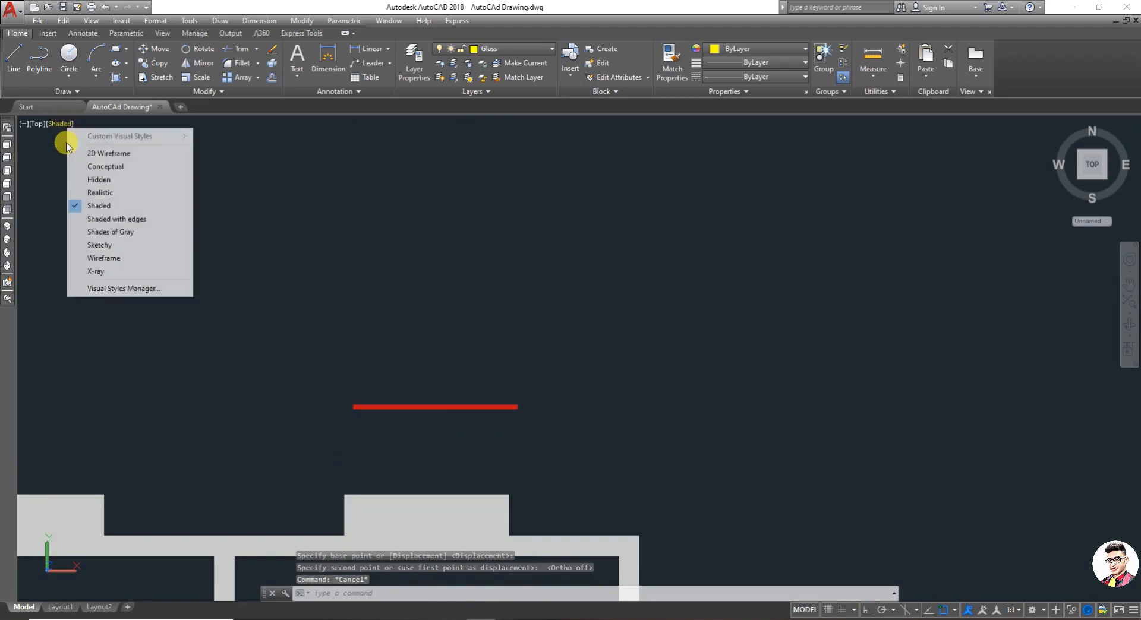
pyautogui.click(101, 153)
pyautogui.scroll(4, 441, 484)
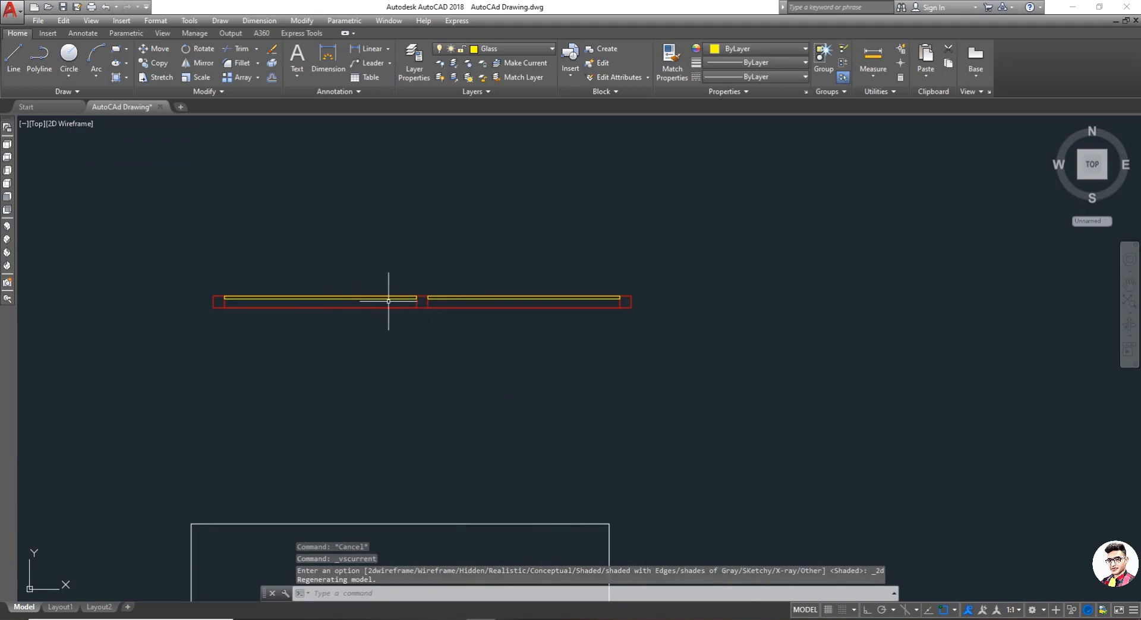
pyautogui.scroll(-2, 388, 302)
pyautogui.click(391, 300)
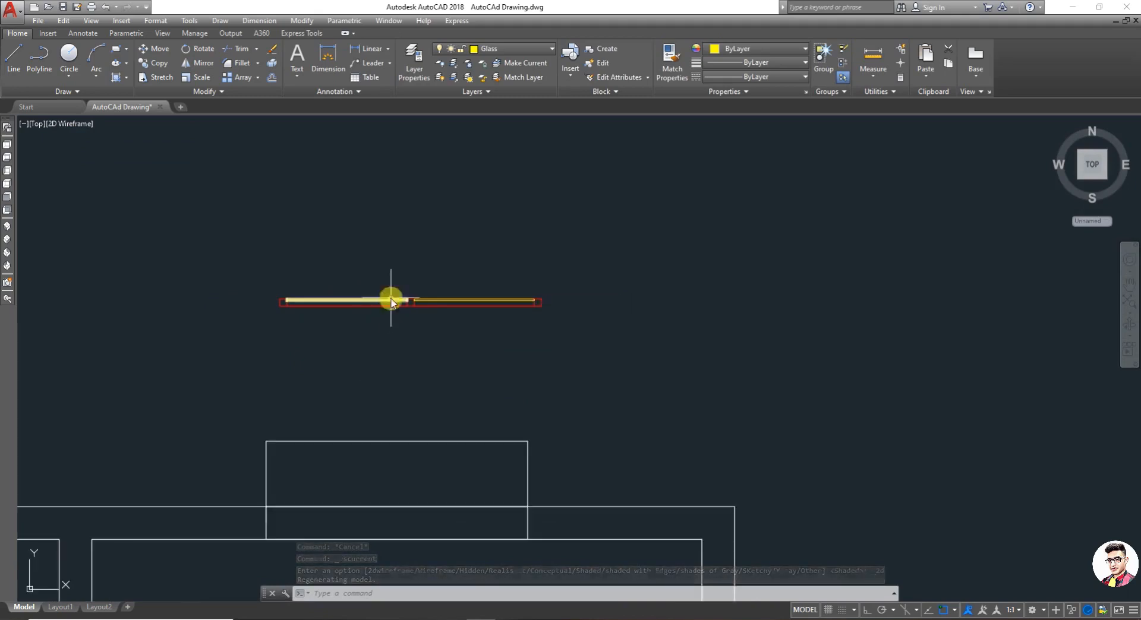
pyautogui.write('CO')
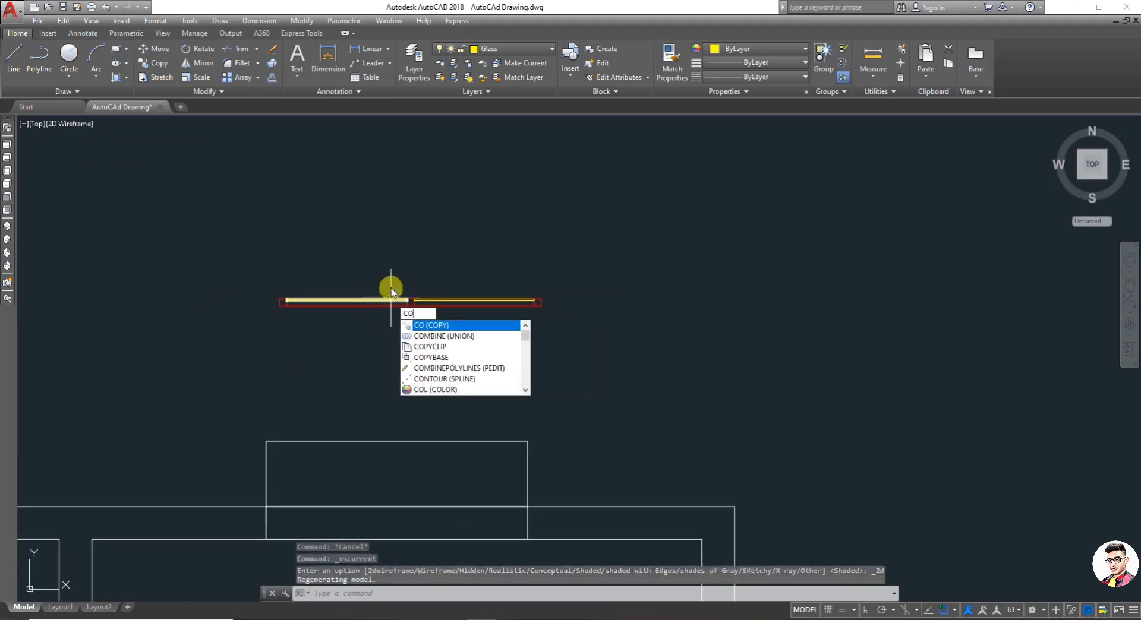
pyautogui.click(592, 340)
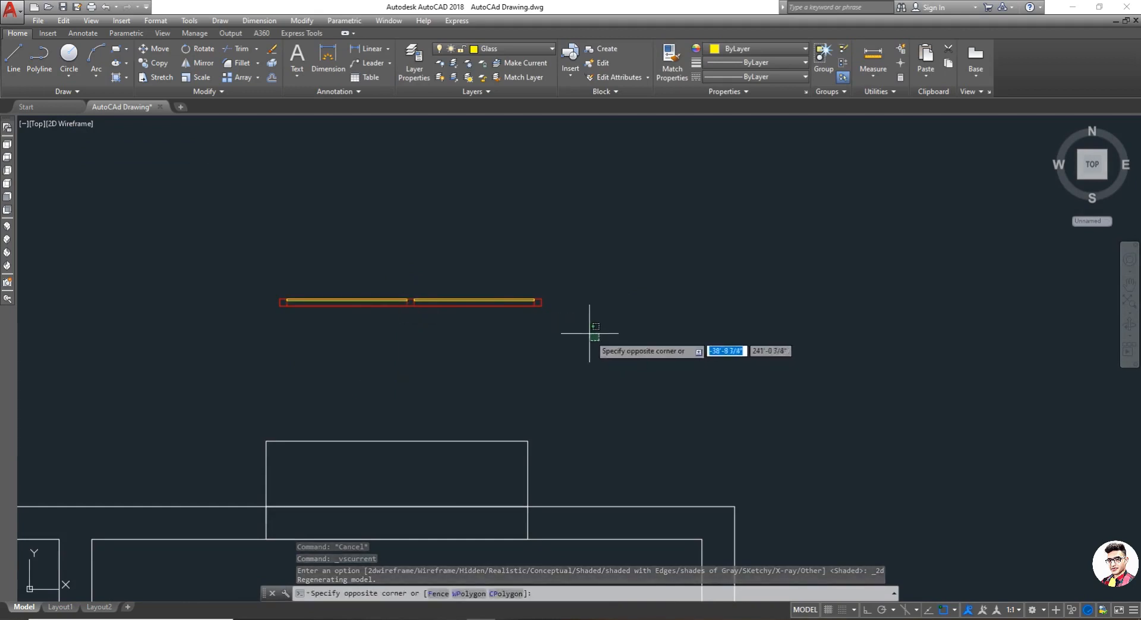
pyautogui.click(245, 253)
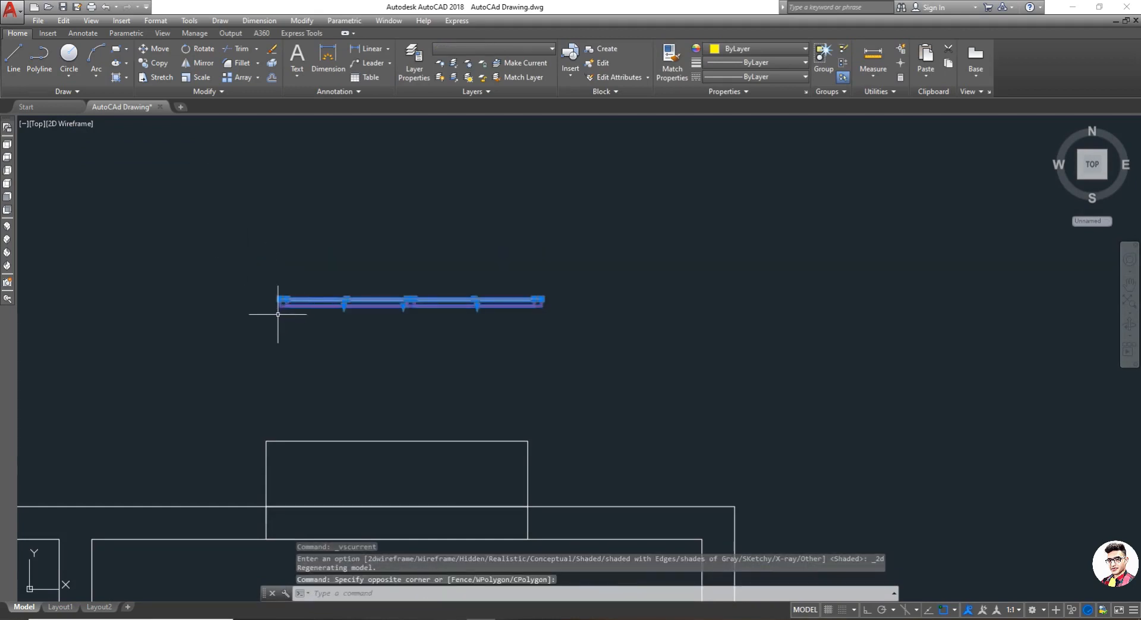
pyautogui.press('Escape')
# - Copy the whole window to just outside the right-hand house's upper wall, above its left window projection
pyautogui.write('co')
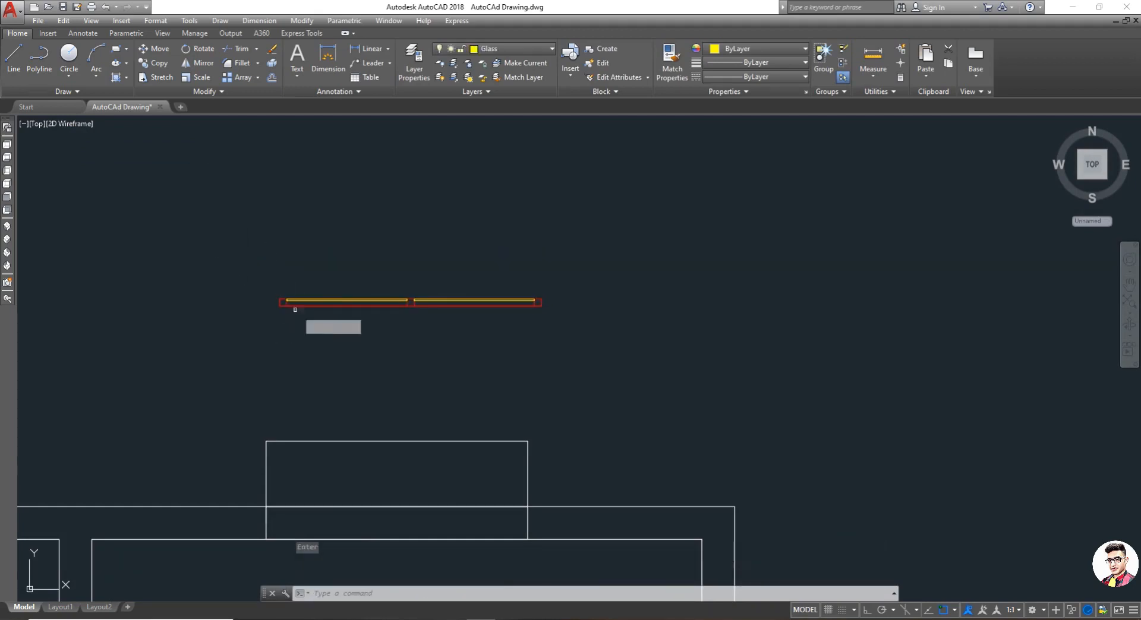
pyautogui.press('Return')
pyautogui.click(596, 351)
pyautogui.click(173, 247)
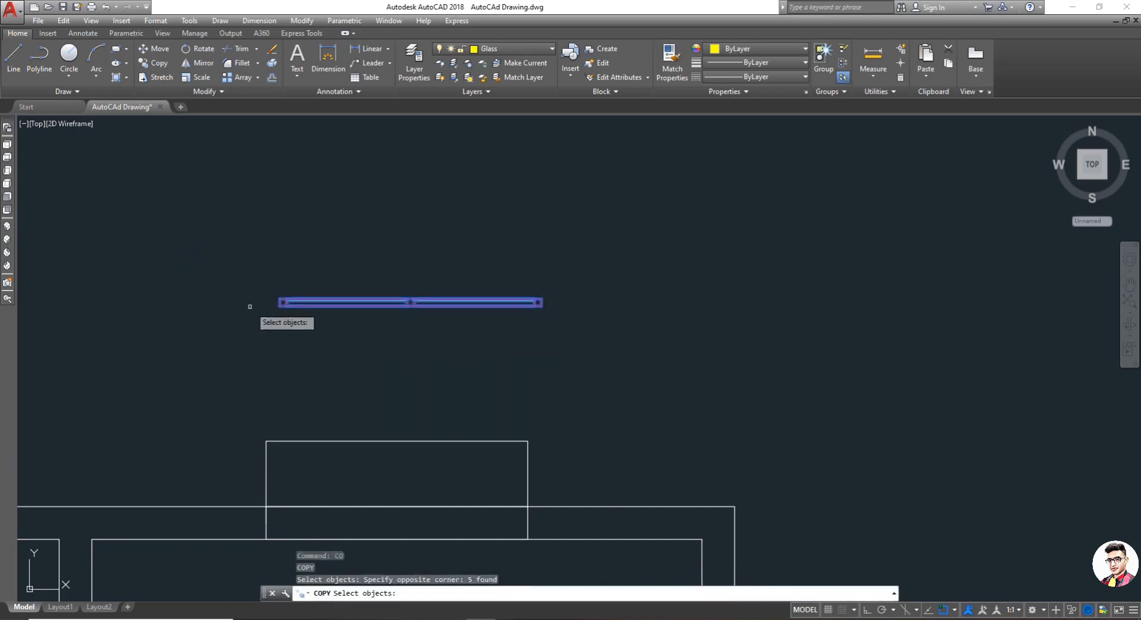
pyautogui.press('Return')
pyautogui.click(280, 302)
pyautogui.scroll(-4, 247, 299)
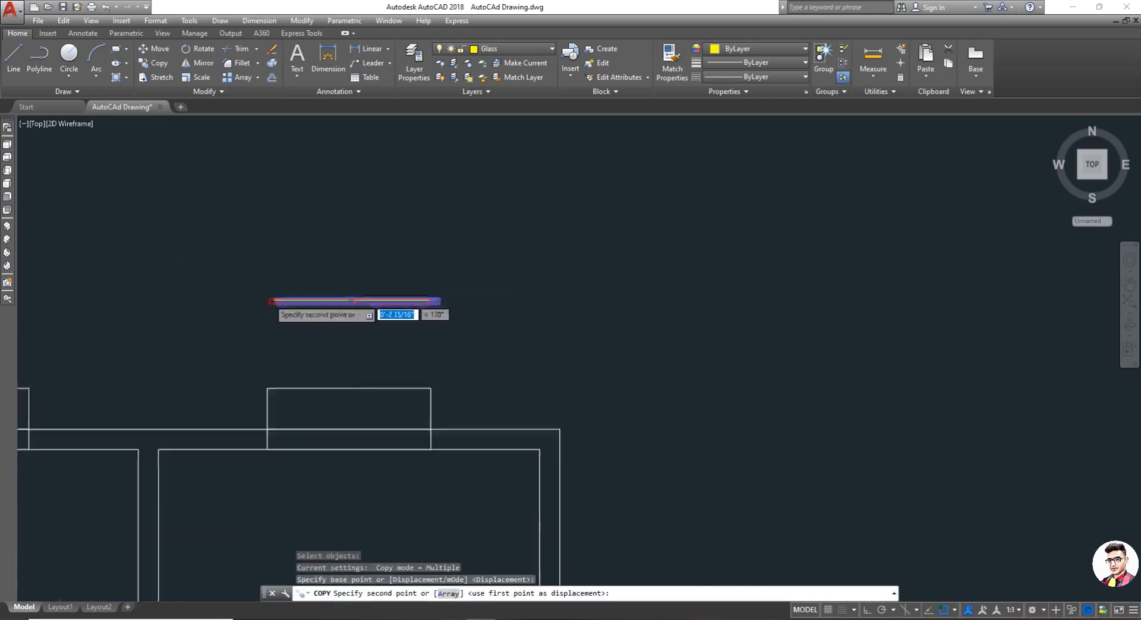
pyautogui.scroll(4, 140, 311)
pyautogui.scroll(-3, 90, 319)
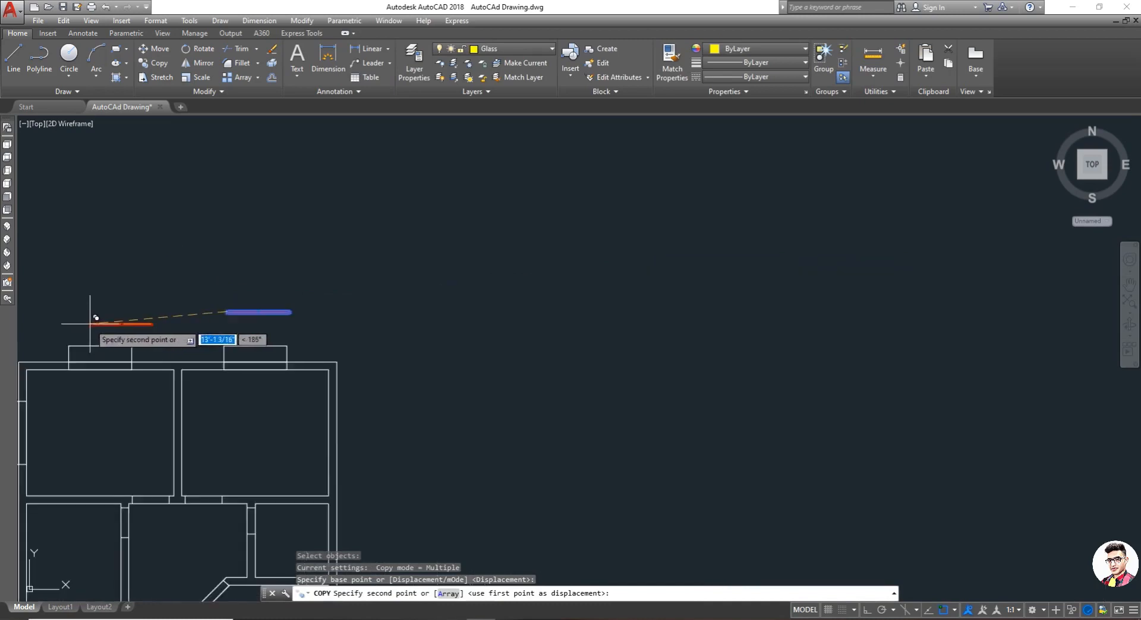
pyautogui.scroll(2, 73, 325)
pyautogui.scroll(2, 74, 325)
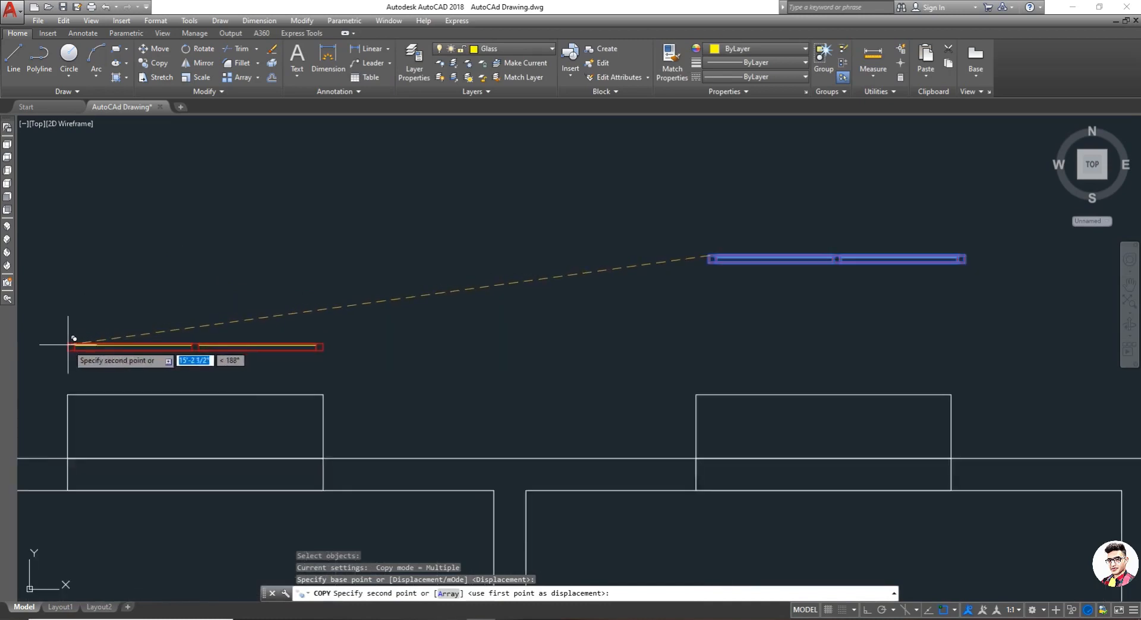
pyautogui.click(75, 334)
# - Place two more window copies: one near the left side wall's window projection and one just below the lower wall's projection
pyautogui.scroll(-5, 75, 333)
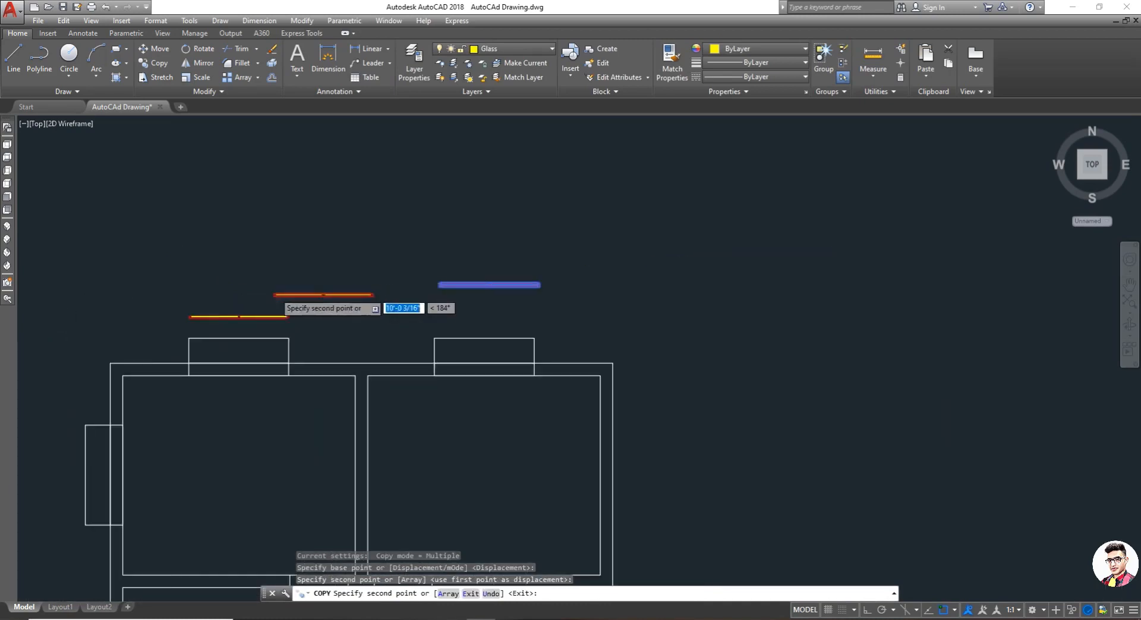
pyautogui.scroll(5, 128, 376)
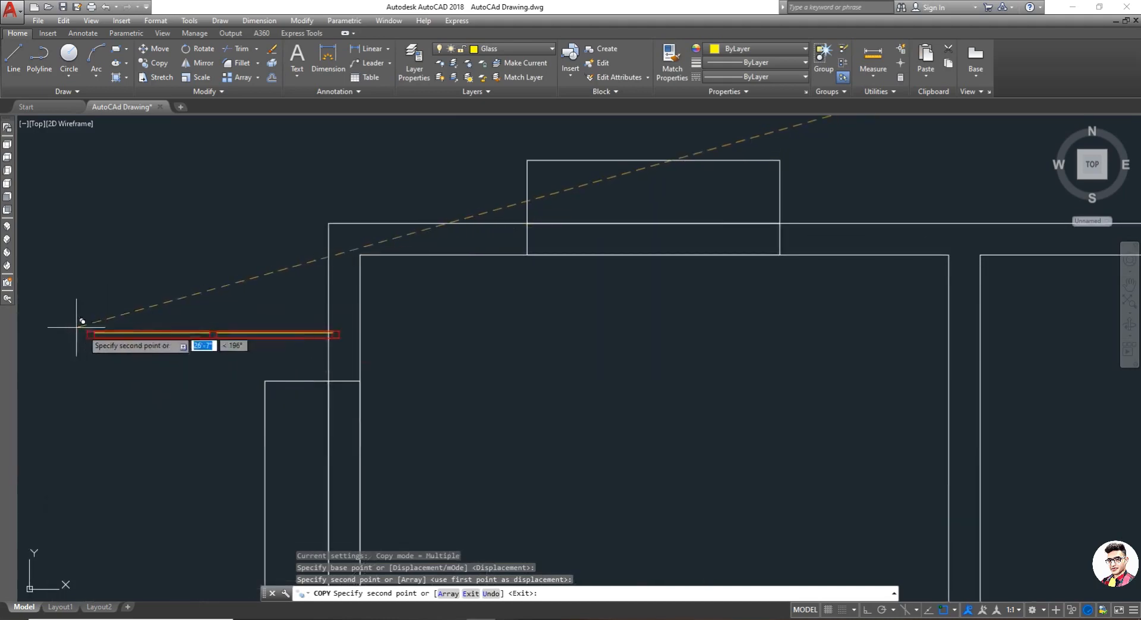
pyautogui.click(53, 319)
pyautogui.scroll(-5, 267, 326)
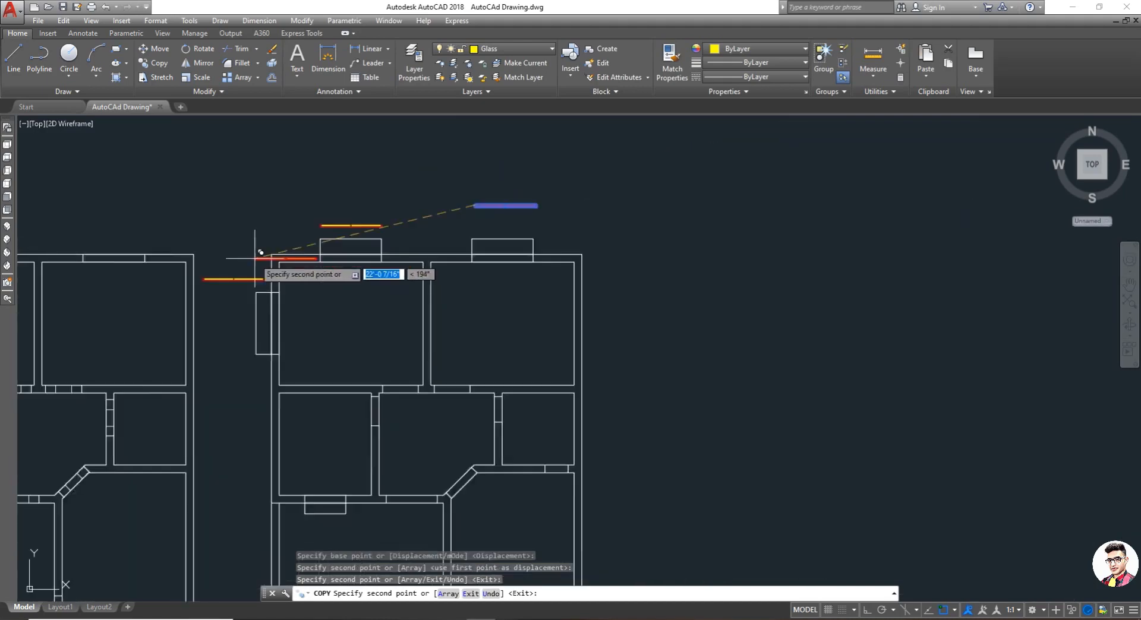
pyautogui.scroll(5, 267, 326)
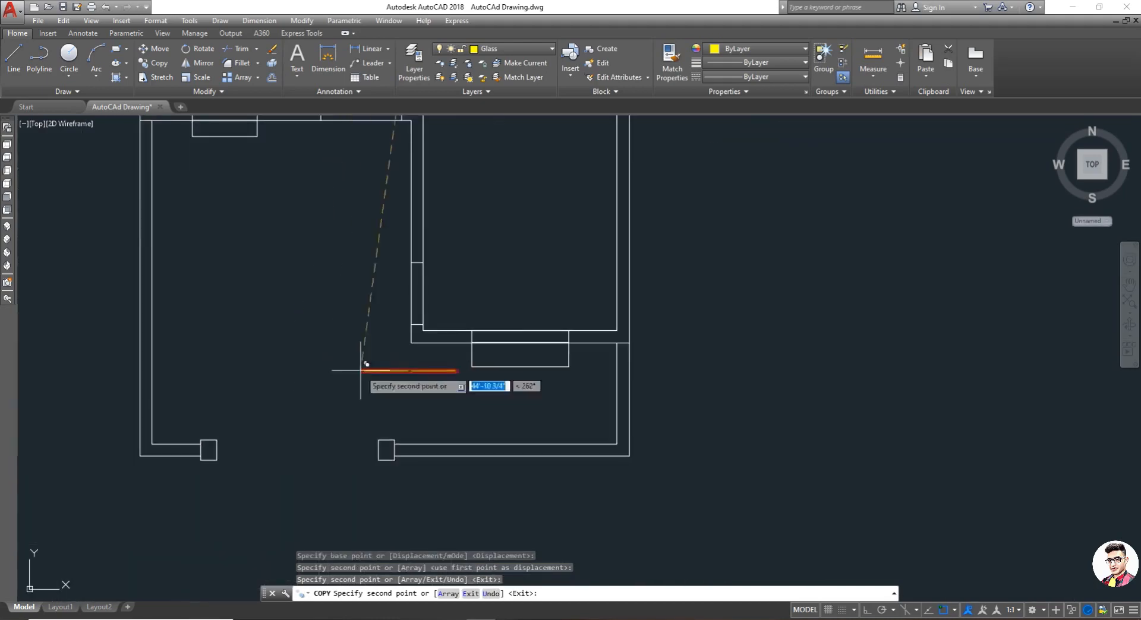
pyautogui.click(473, 396)
pyautogui.scroll(-4, 454, 395)
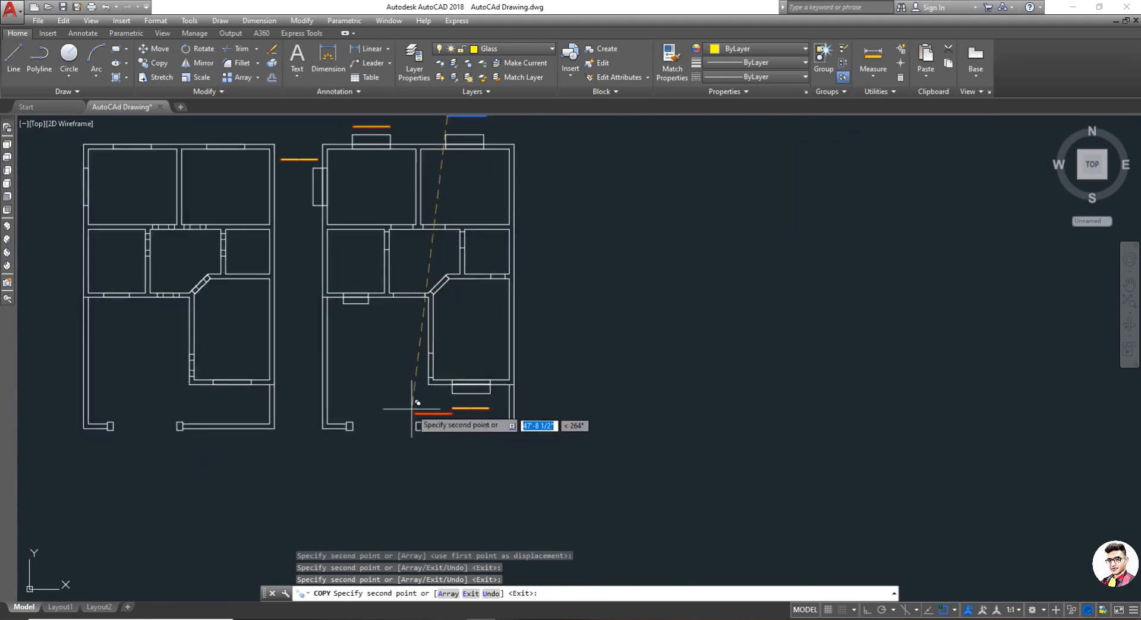
pyautogui.press('Escape')
# - Move the original window into the upper wall's right opening, aligning its upper-left corner with the opening's outer wall corner
pyautogui.scroll(-3, 353, 313)
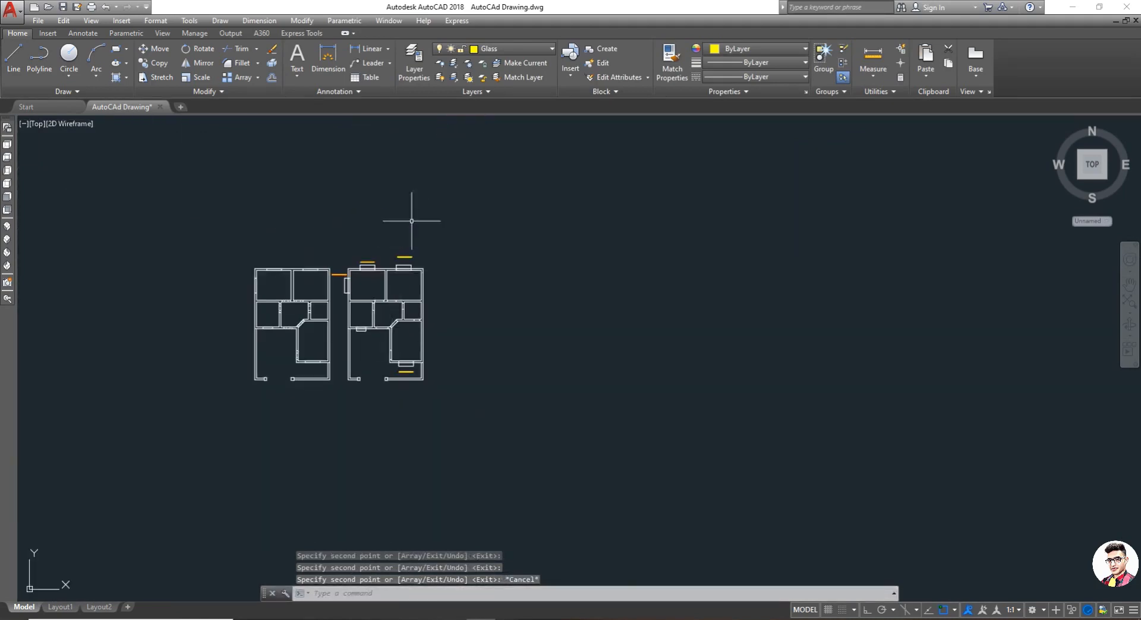
pyautogui.scroll(7, 407, 224)
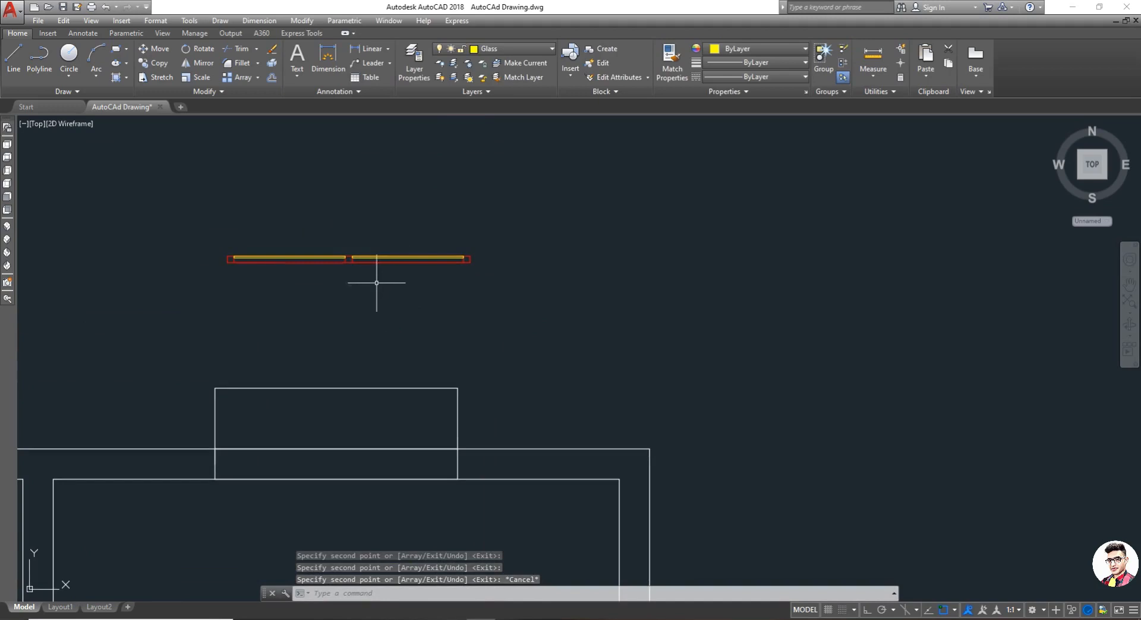
pyautogui.press('Return')
pyautogui.click(526, 279)
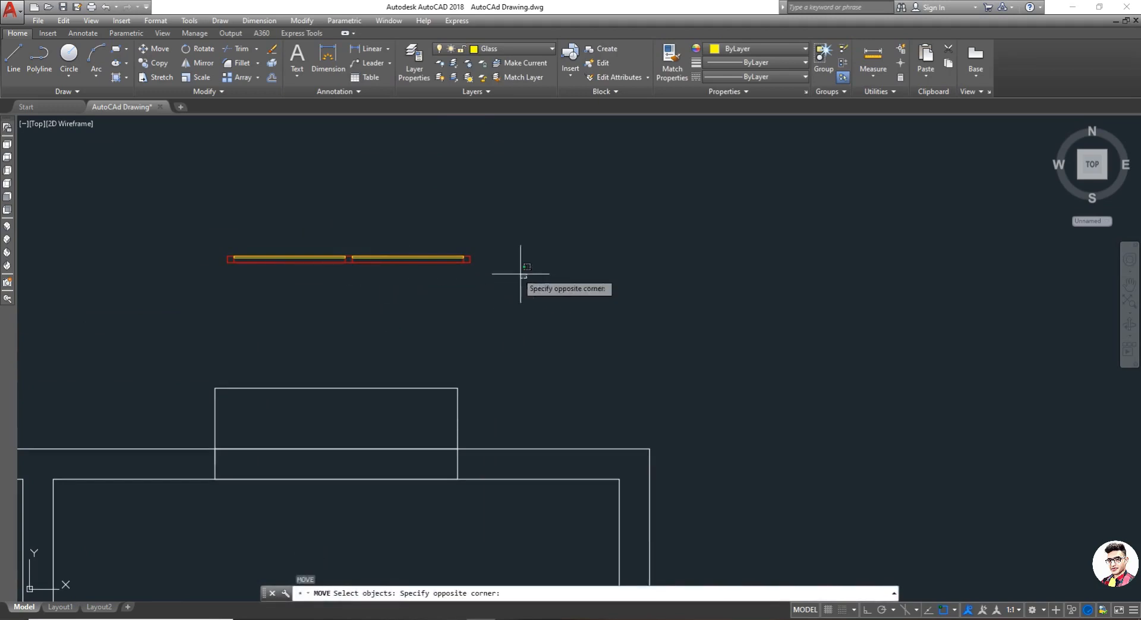
pyautogui.click(178, 214)
pyautogui.press('Return')
pyautogui.scroll(2, 229, 254)
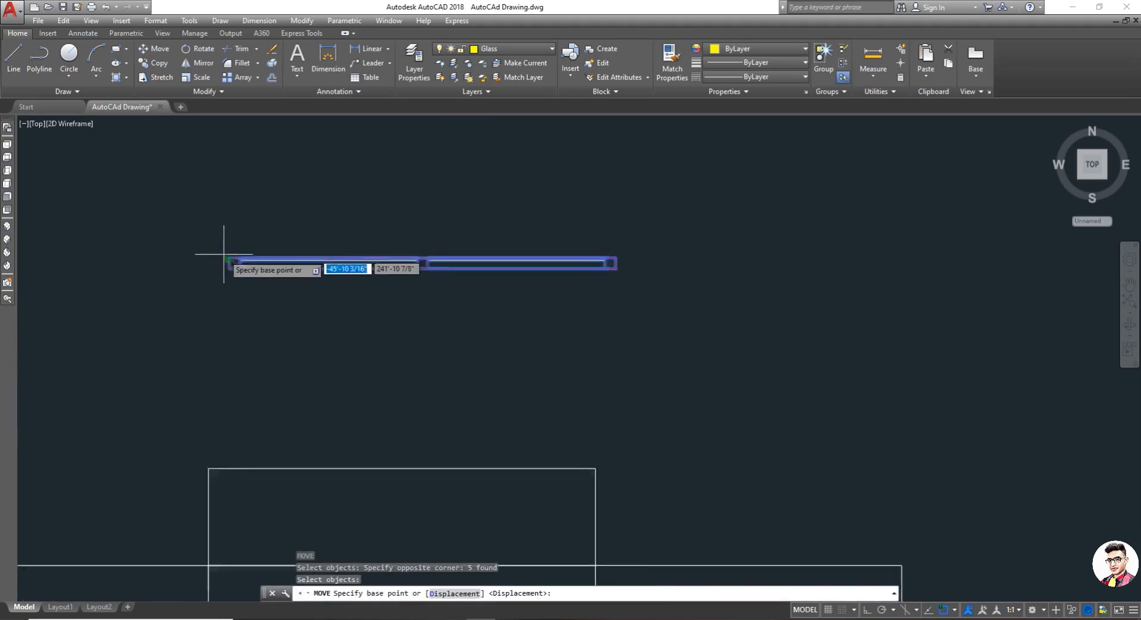
pyautogui.click(229, 260)
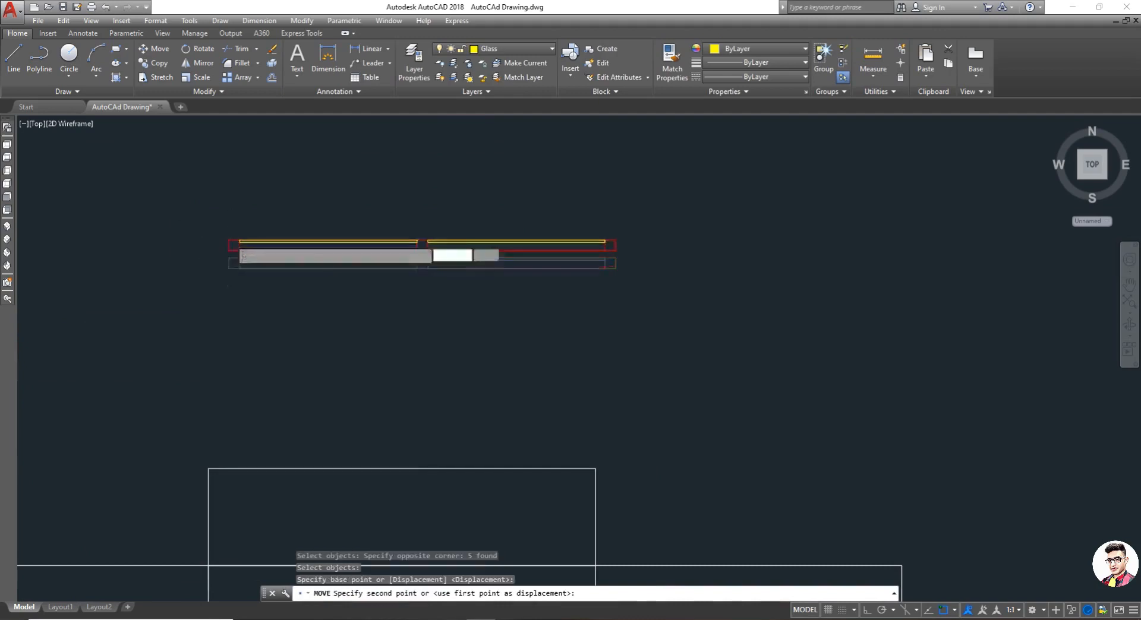
pyautogui.scroll(-5, 225, 304)
pyautogui.scroll(5, 241, 335)
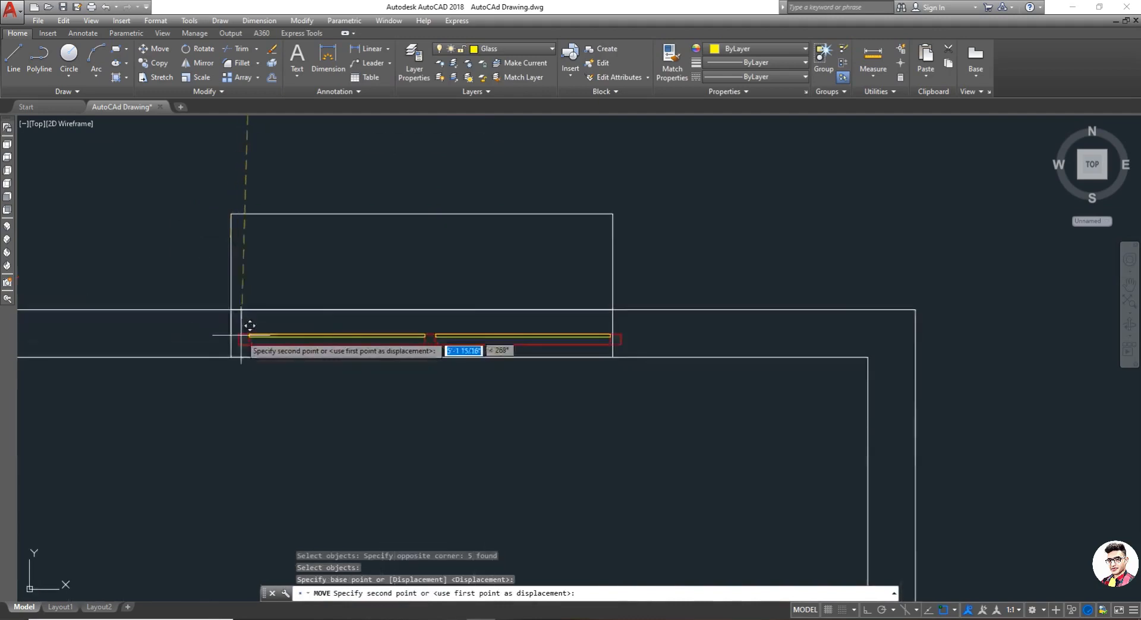
pyautogui.click(239, 300)
# - Move the window copy above the upper wall's left projection into its opening, corner to corner on the outer wall line
pyautogui.scroll(-12, 202, 315)
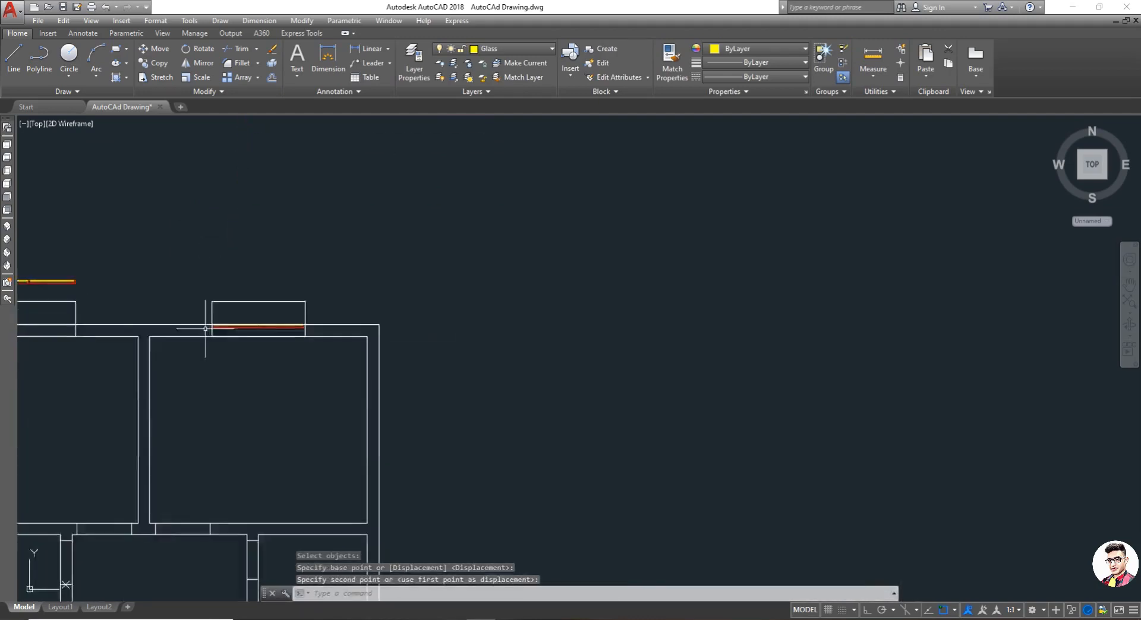
pyautogui.scroll(8, 172, 313)
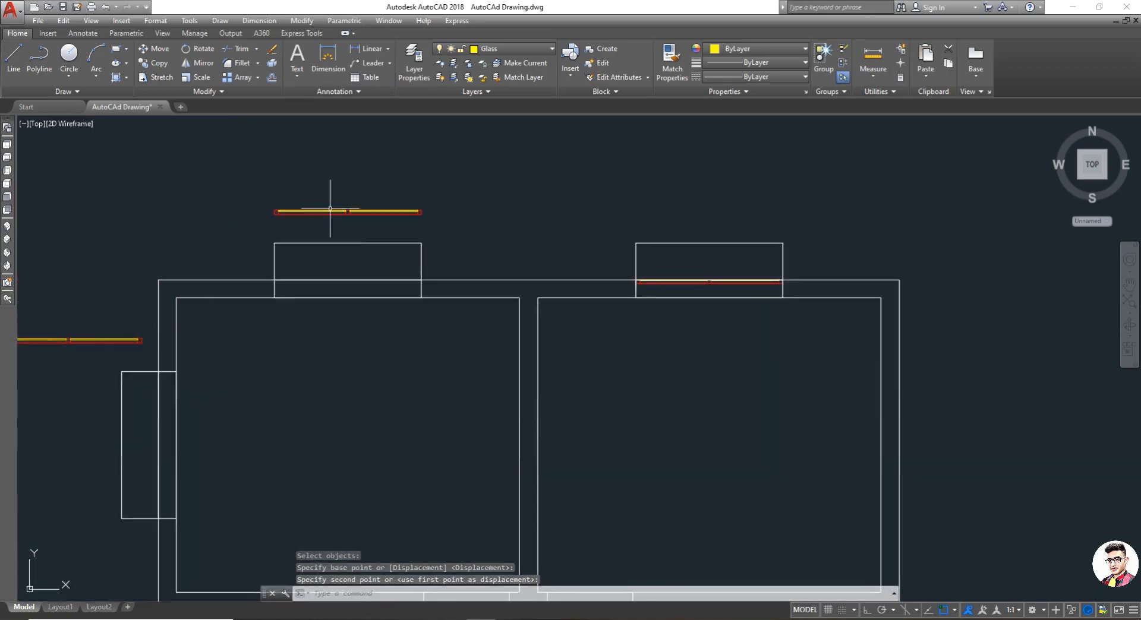
pyautogui.scroll(8, 348, 192)
pyautogui.scroll(-3, 326, 205)
pyautogui.write('m')
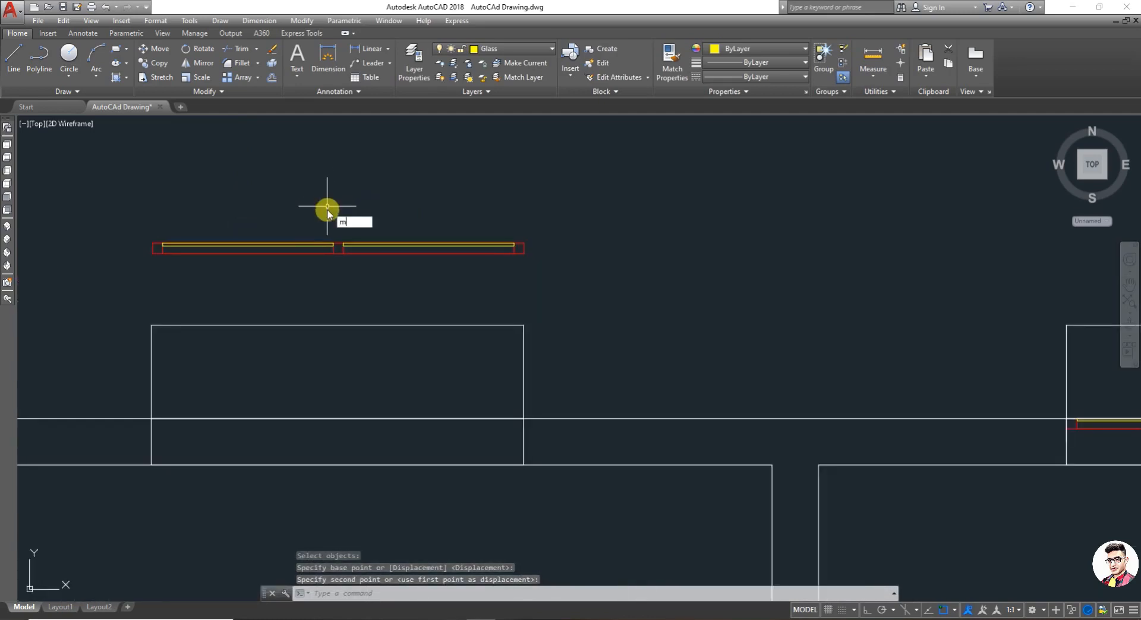
pyautogui.press('Return')
pyautogui.moveTo(563, 281); pyautogui.dragTo(103, 228)
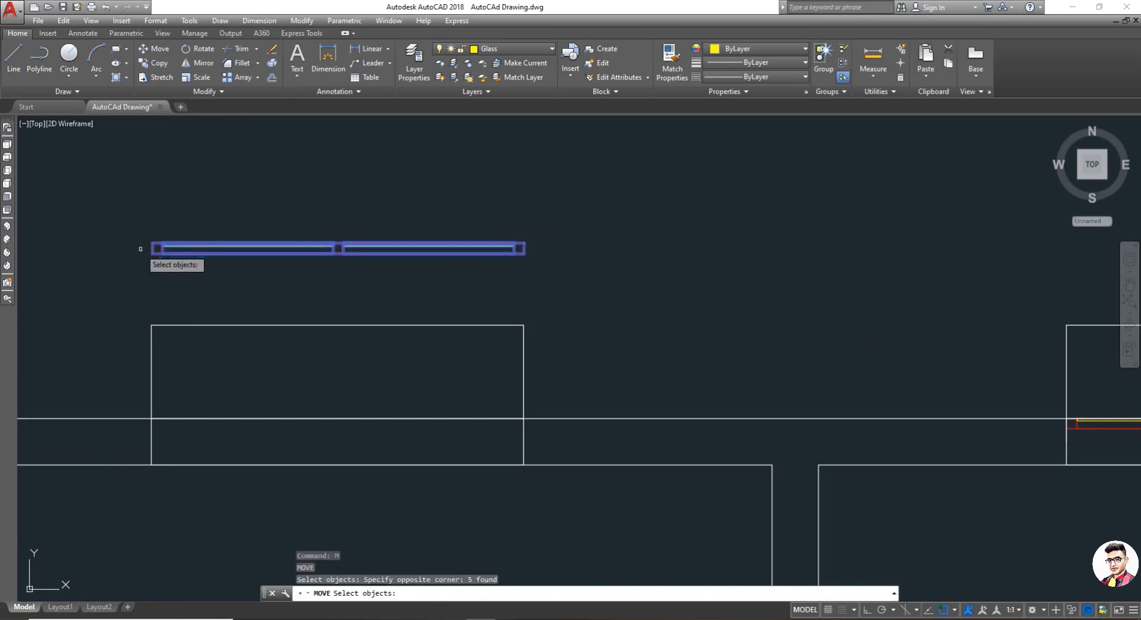
pyautogui.press('Return')
pyautogui.click(153, 244)
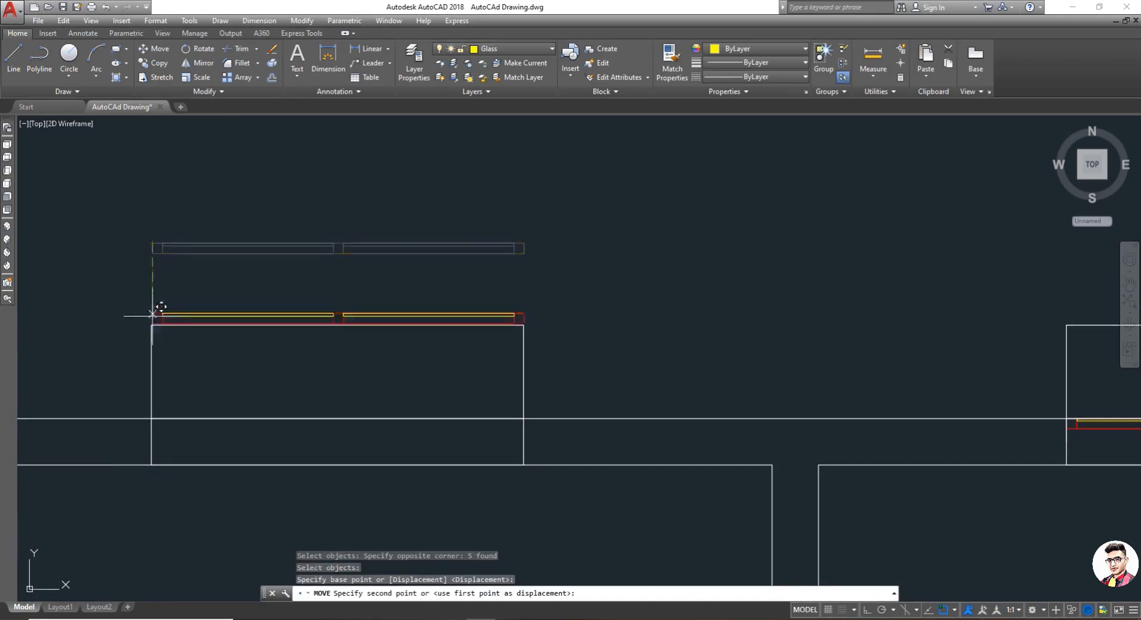
pyautogui.click(153, 418)
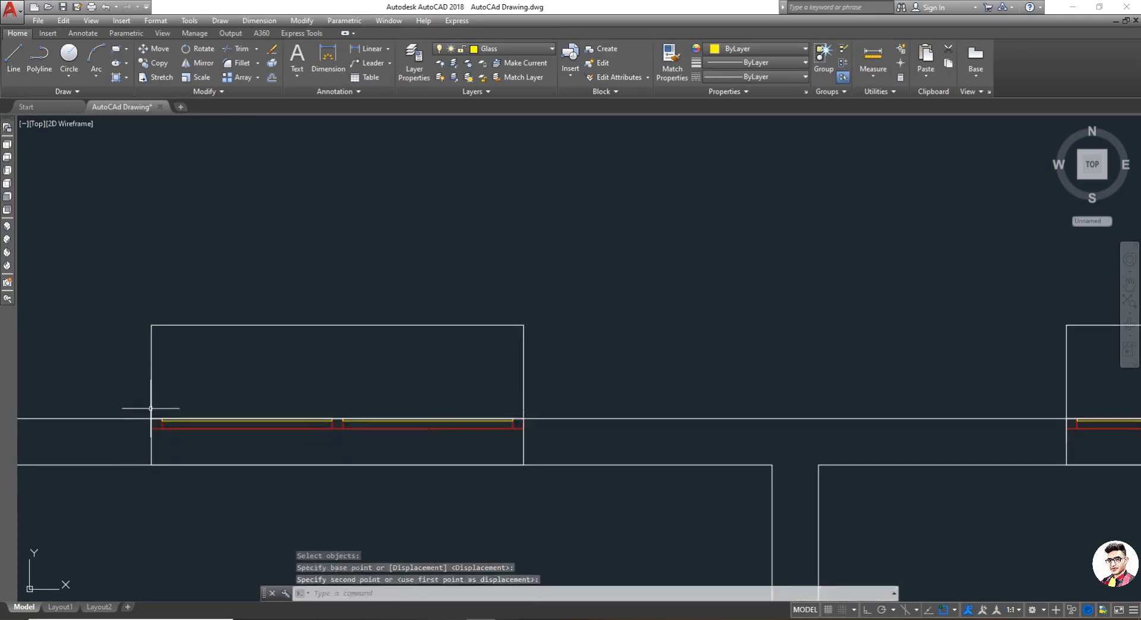
pyautogui.scroll(-3, 231, 293)
pyautogui.scroll(-3, 231, 293)
pyautogui.scroll(6, 181, 321)
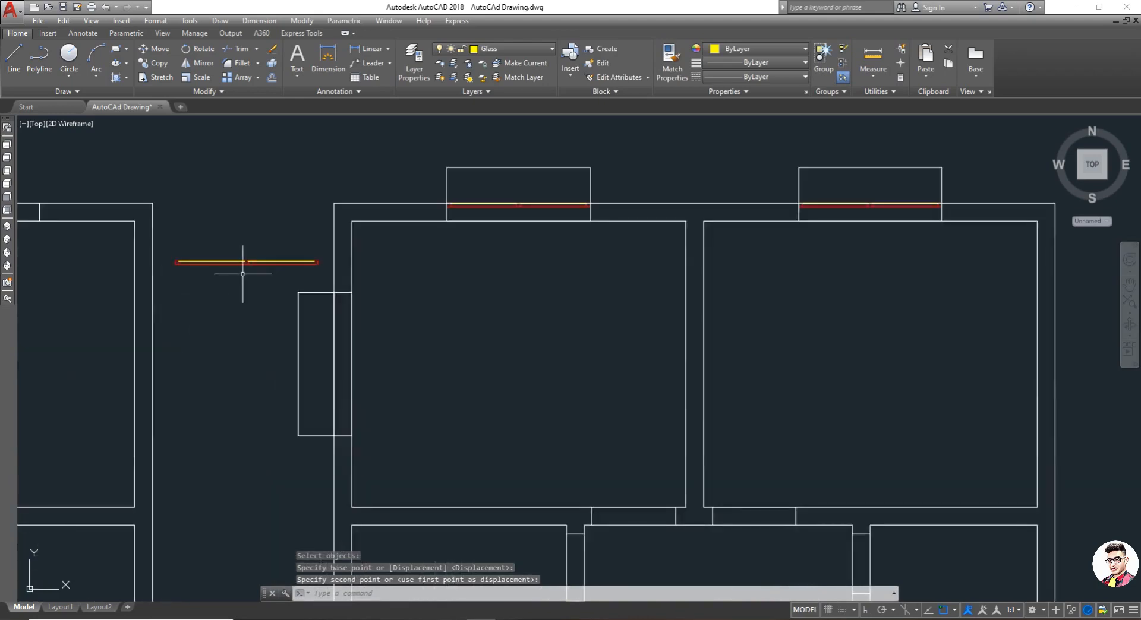
pyautogui.scroll(4, 264, 254)
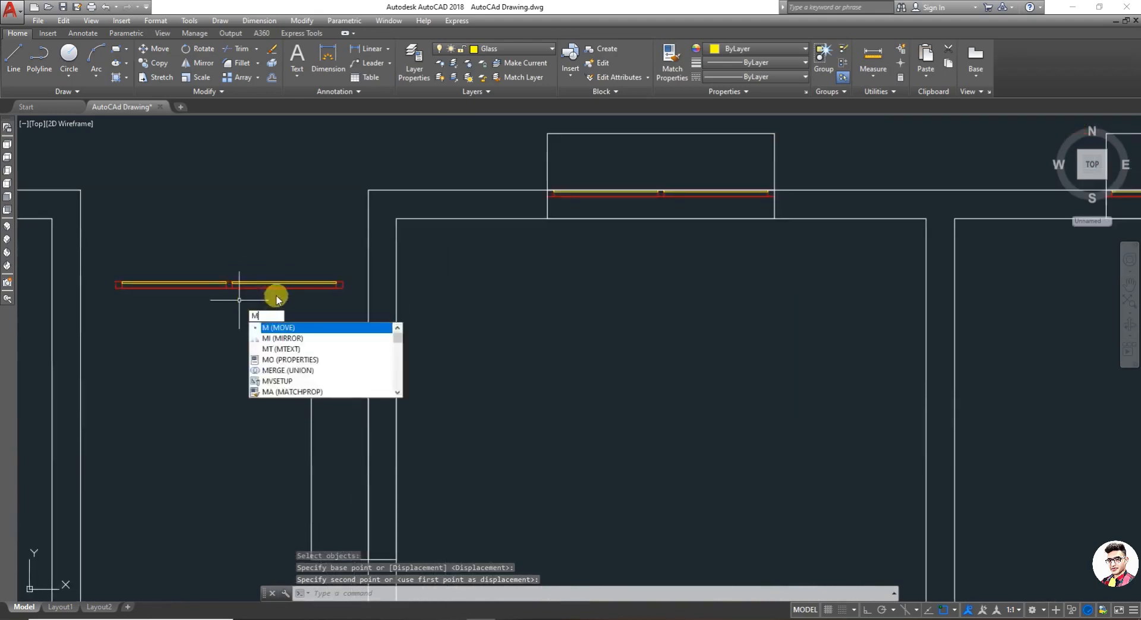
pyautogui.press('Return')
pyautogui.click(353, 297)
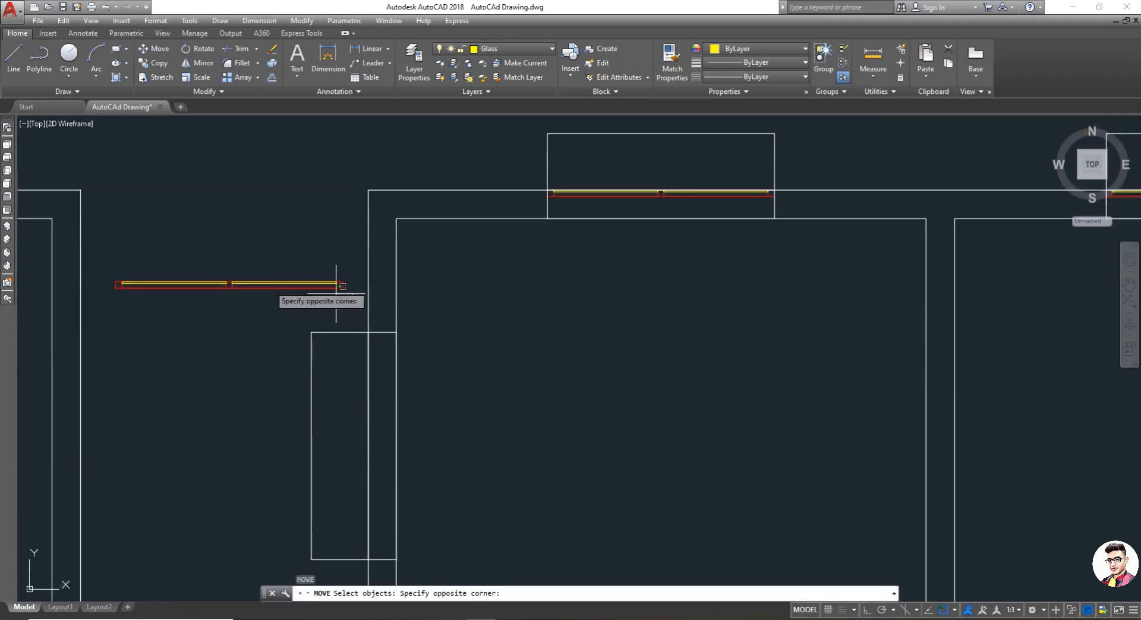
pyautogui.click(106, 266)
pyautogui.press('Return')
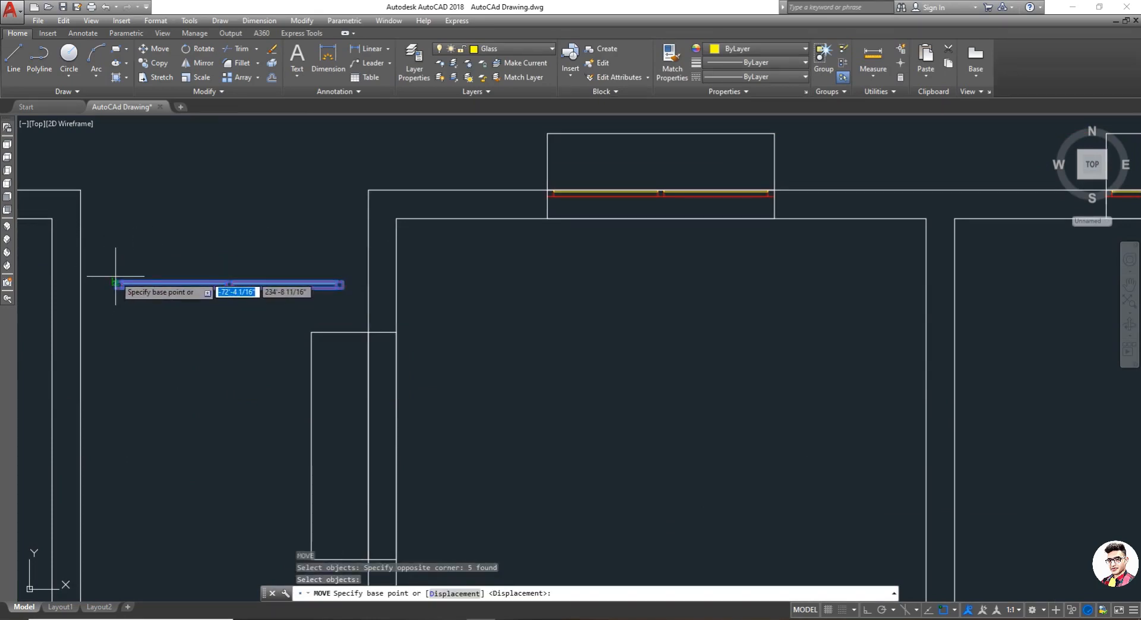
pyautogui.press('Escape')
pyautogui.write('r')
pyautogui.press('Return')
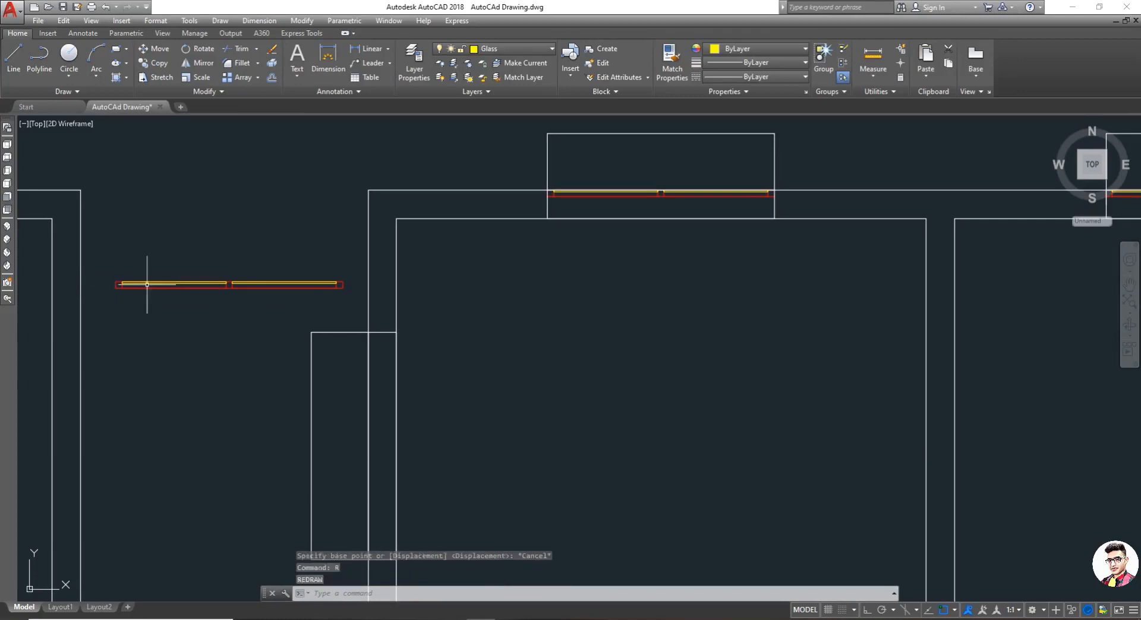
pyautogui.press('Escape')
# - Rotate the window copy beside the right-hand house's left side wall 90° counterclockwise about its upper-left corner, with Ortho on
pyautogui.write('r')
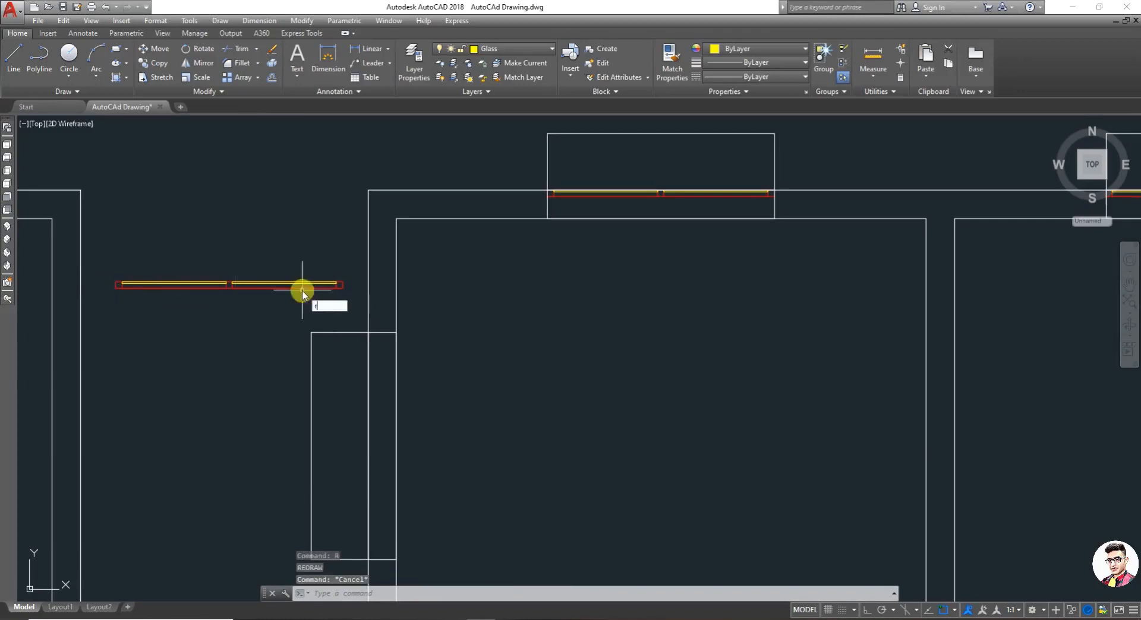
pyautogui.write('o')
pyautogui.press('Return')
pyautogui.click(350, 299)
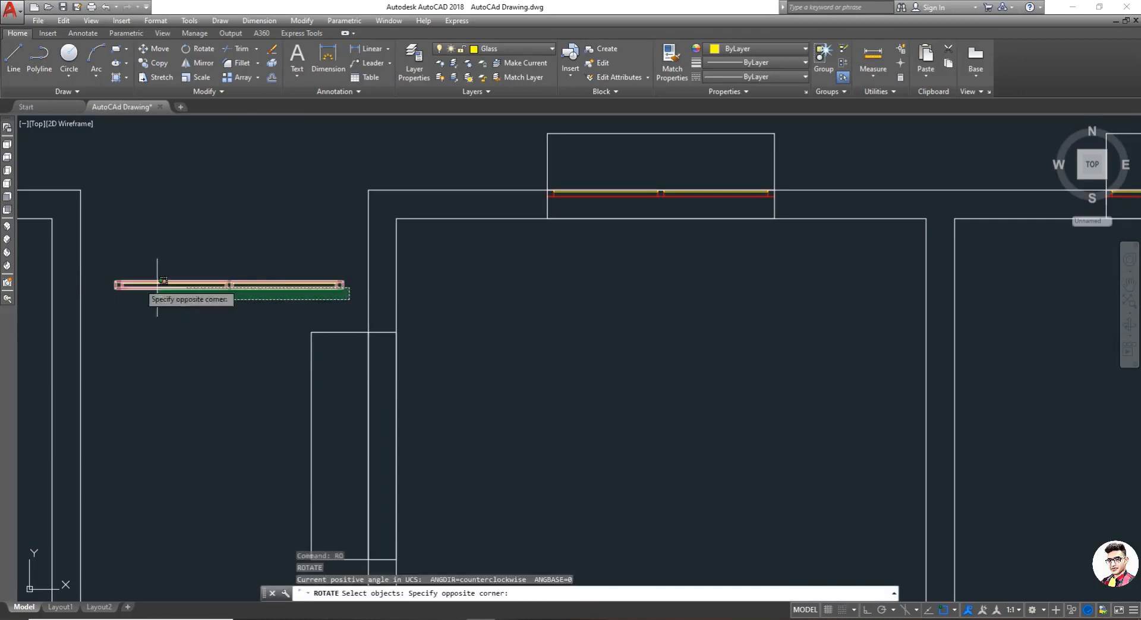
pyautogui.click(97, 263)
pyautogui.press('Return')
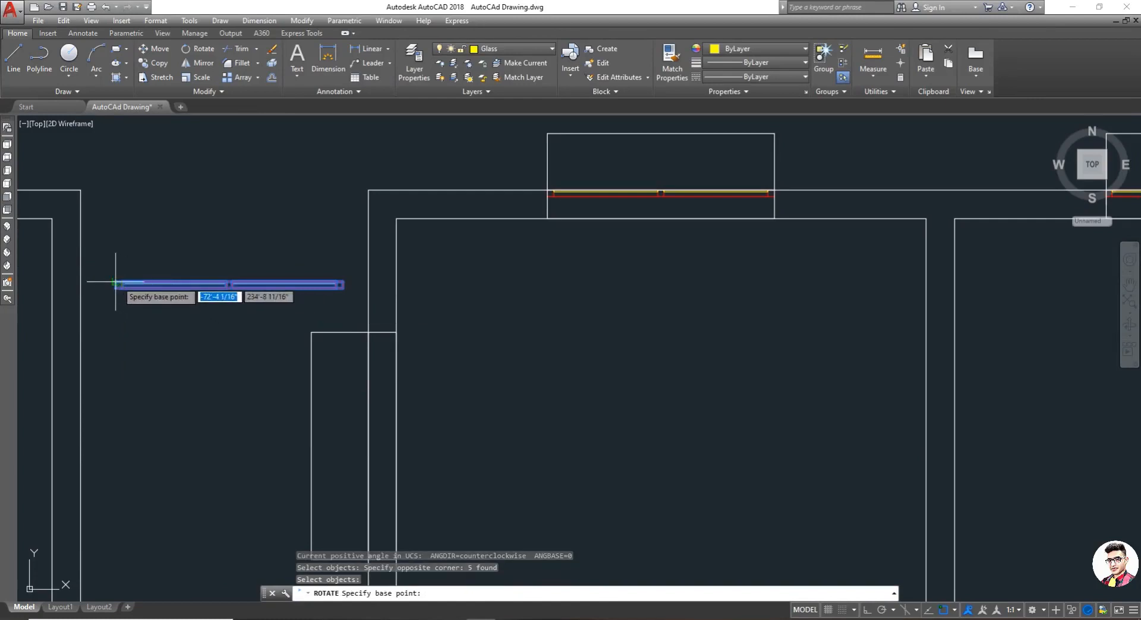
pyautogui.click(118, 284)
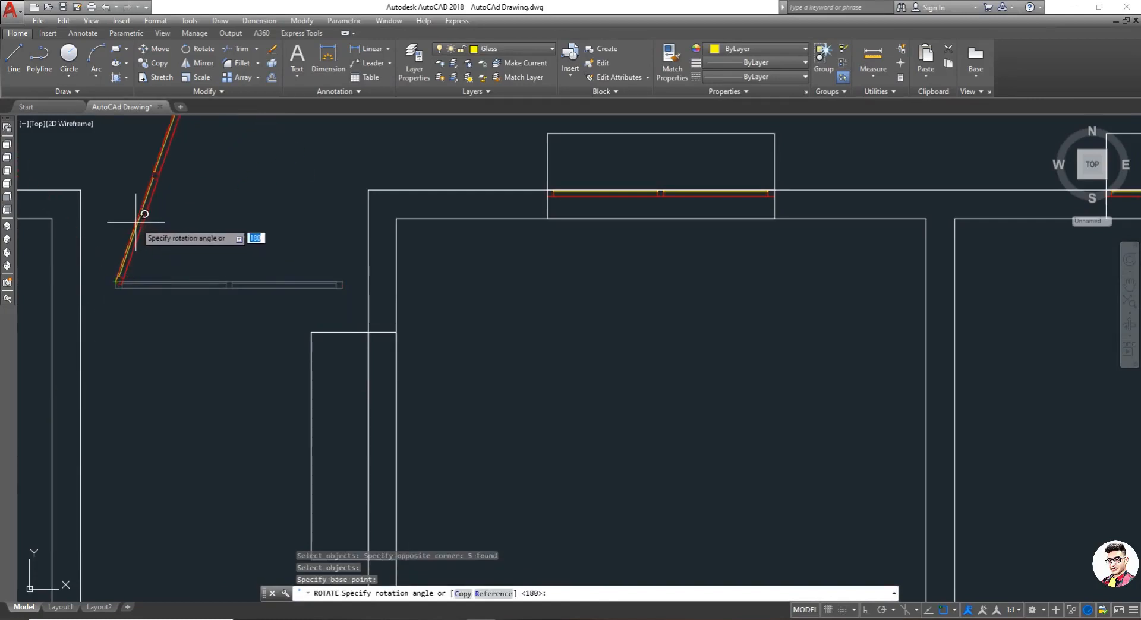
pyautogui.press('F8')
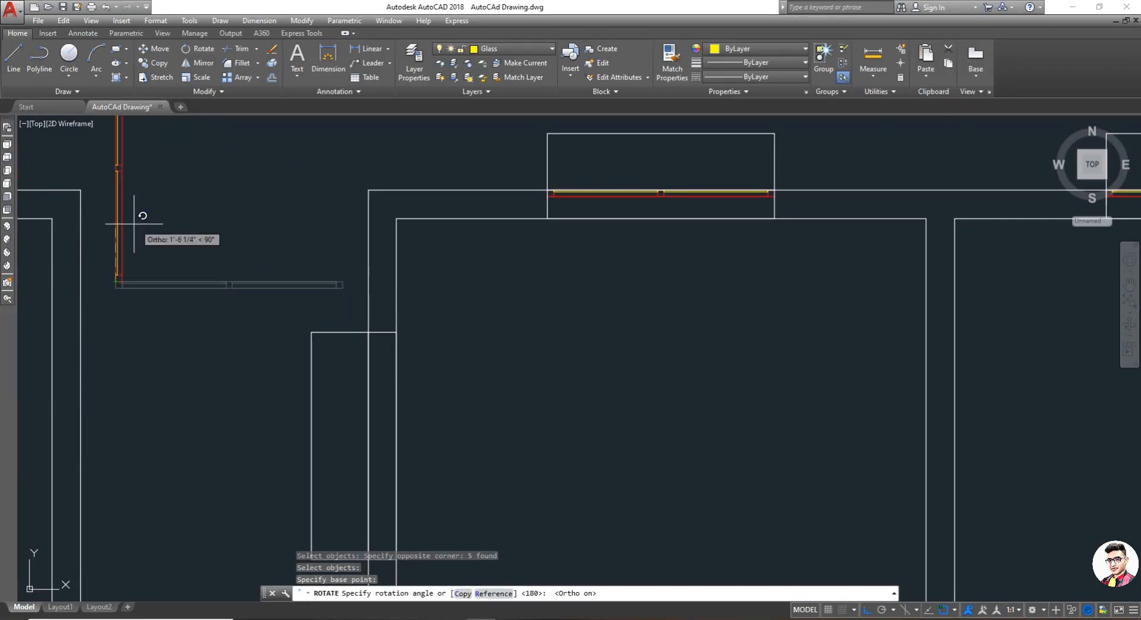
pyautogui.click(127, 221)
pyautogui.scroll(-2, 119, 250)
pyautogui.scroll(2, 113, 277)
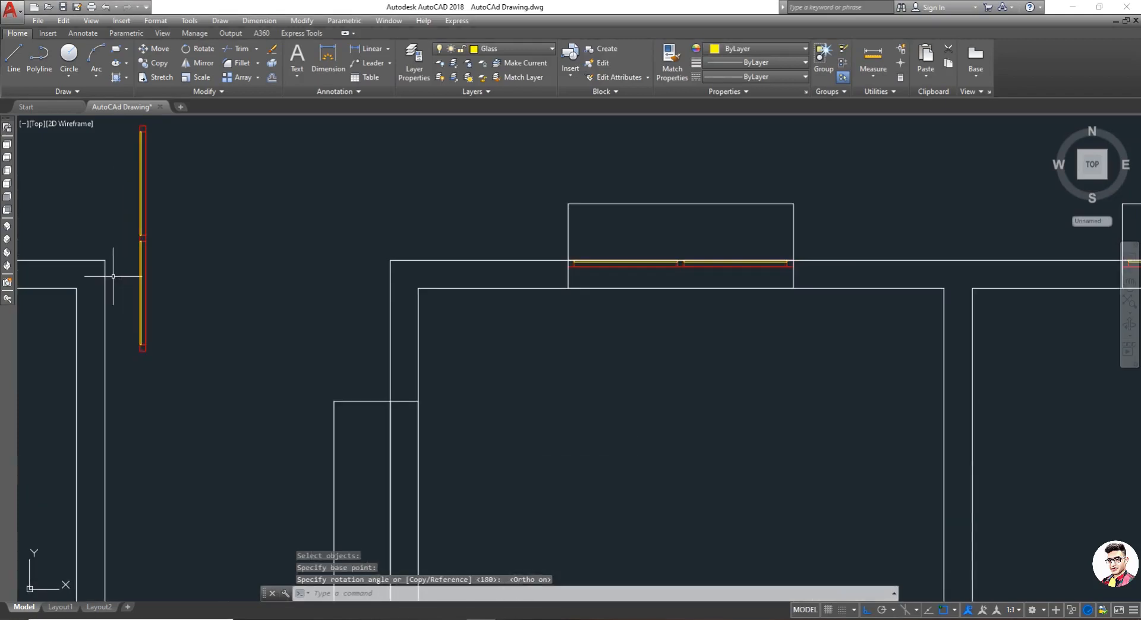
pyautogui.press('Escape')
# - Move the upright window copy into the left side wall's opening, its lower-left corner on the opening's lower outer wall corner
pyautogui.scroll(-2, 112, 277)
pyautogui.scroll(2, 124, 253)
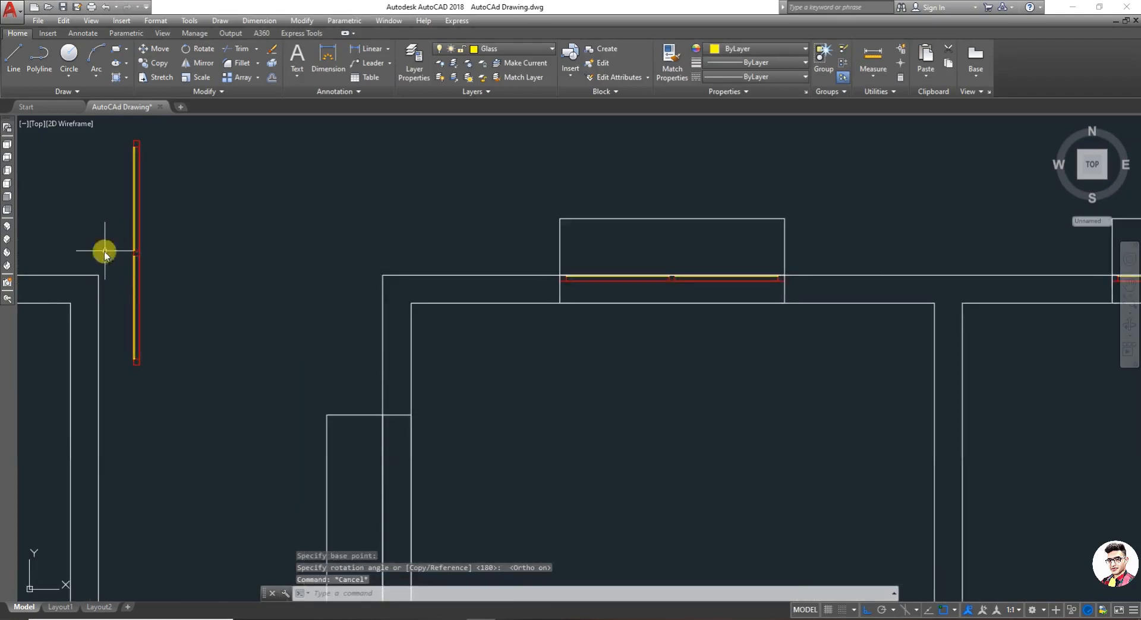
pyautogui.write('m')
pyautogui.press('Return')
pyautogui.click(169, 375)
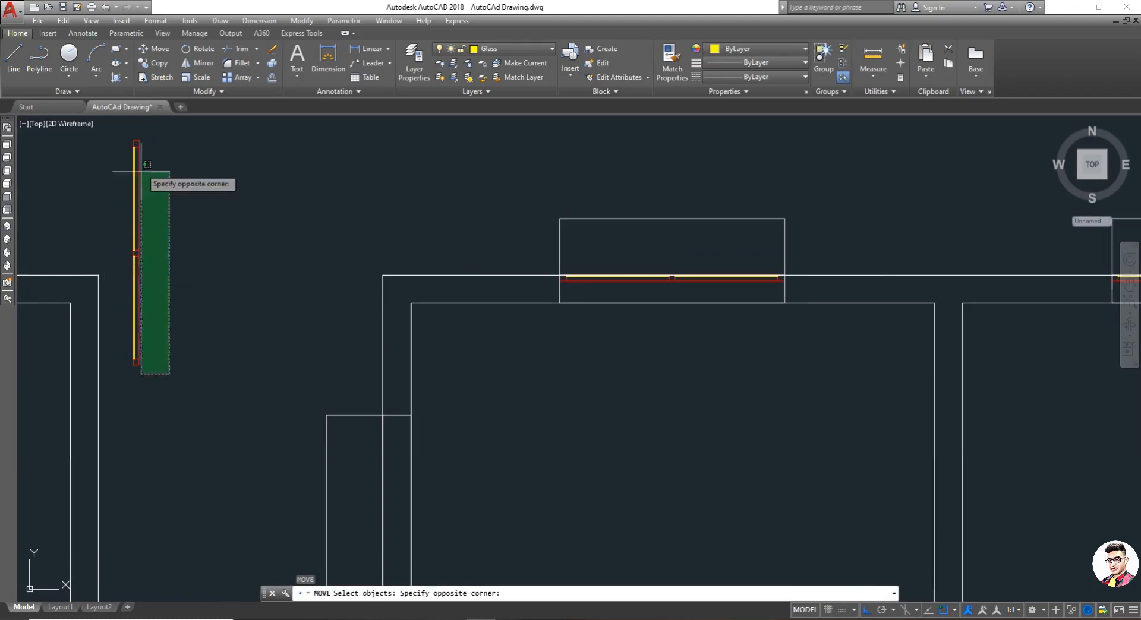
pyautogui.click(130, 121)
pyautogui.press('Return')
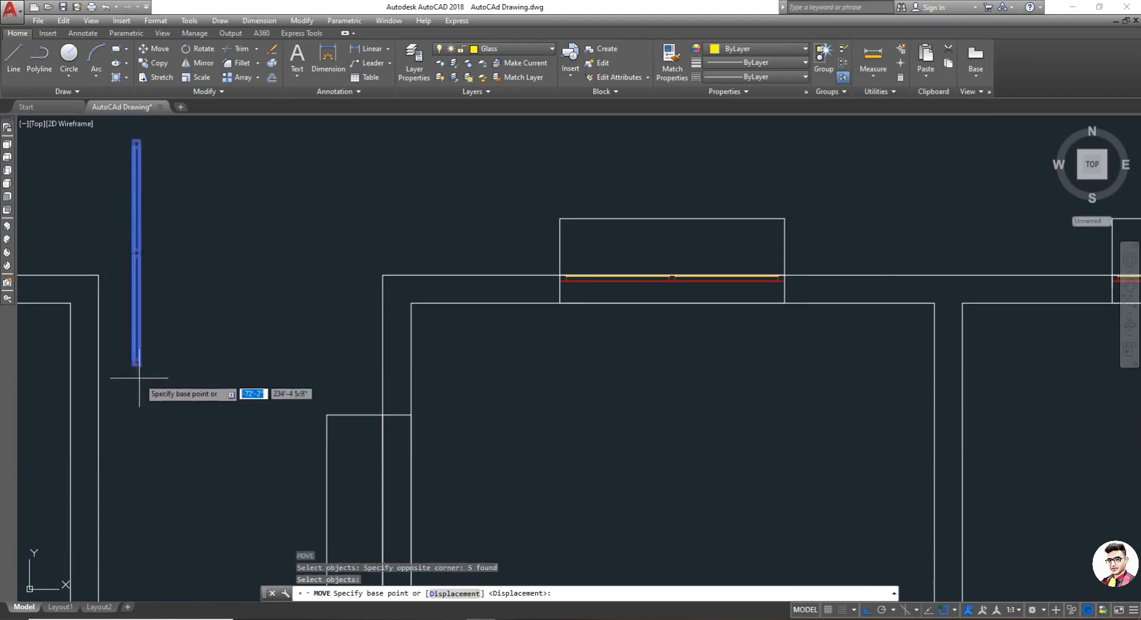
pyautogui.scroll(5, 139, 378)
pyautogui.click(93, 305)
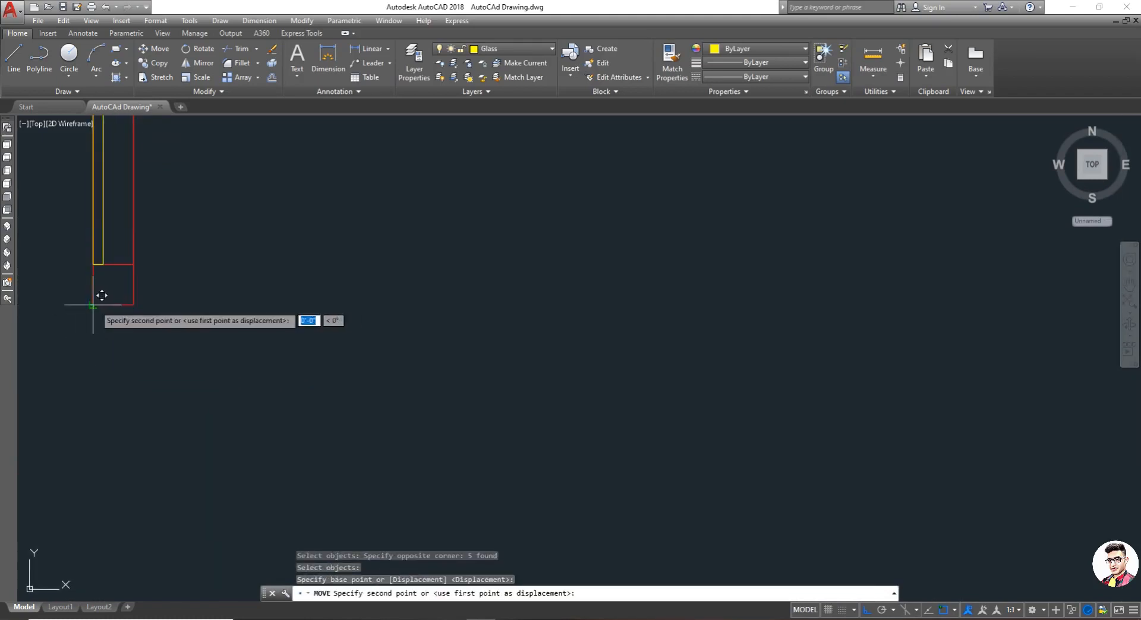
pyautogui.scroll(-5, 76, 302)
pyautogui.scroll(-3, 181, 326)
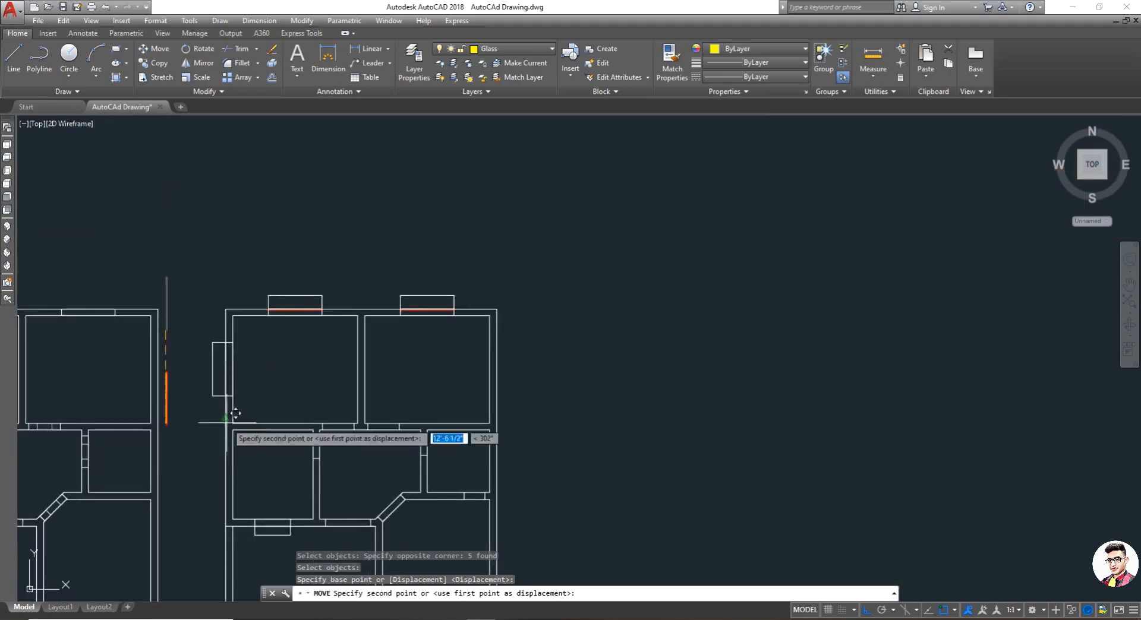
pyautogui.scroll(4, 235, 413)
pyautogui.scroll(-1, 255, 323)
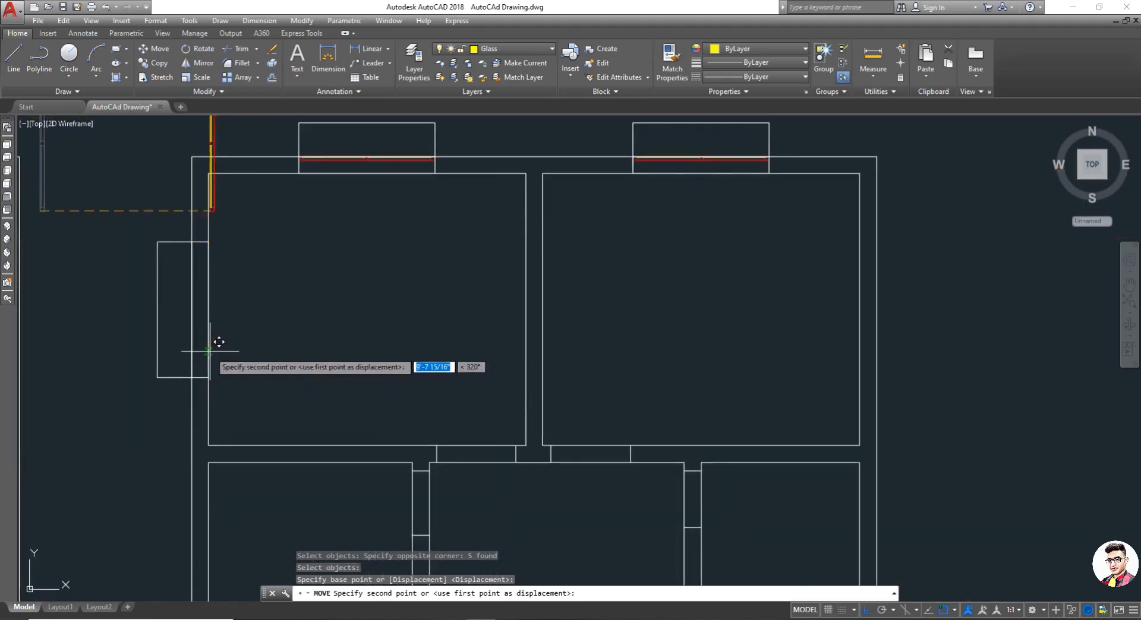
pyautogui.press('F8')
pyautogui.scroll(2, 189, 381)
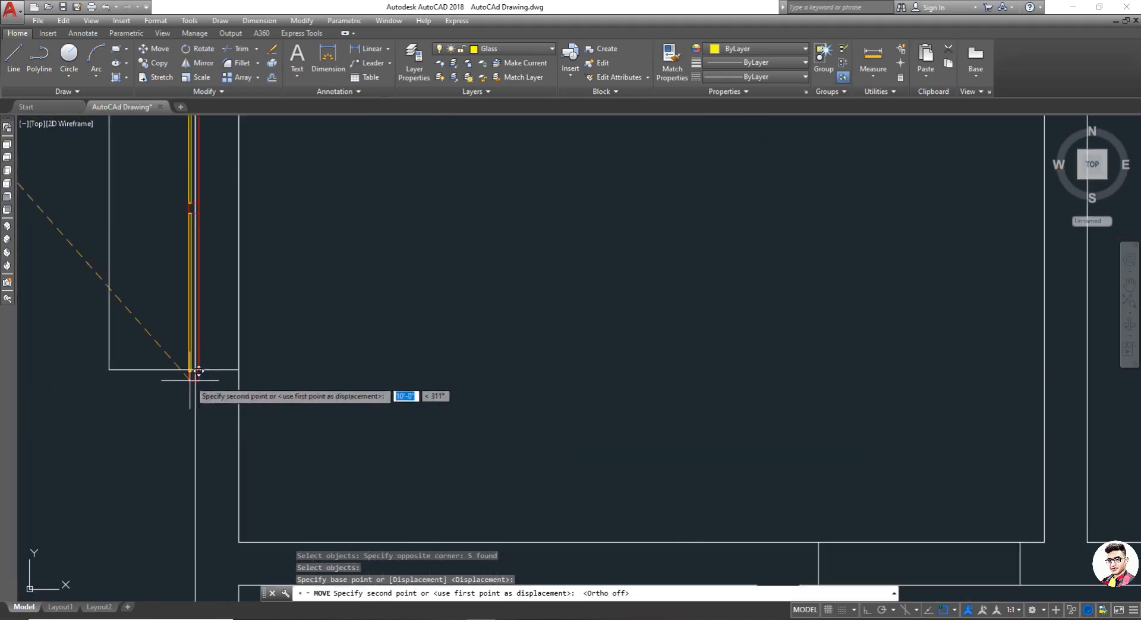
pyautogui.scroll(2, 198, 371)
pyautogui.click(198, 361)
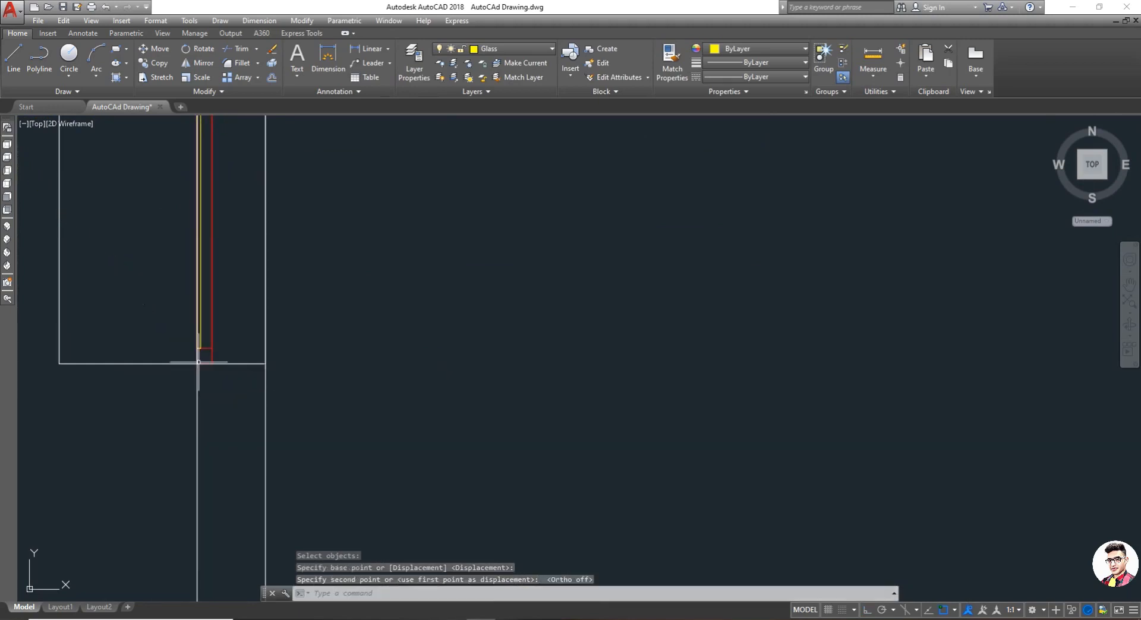
pyautogui.scroll(-4, 198, 361)
pyautogui.press('Escape')
# - Rotate the window copy below the lower wall's projection 180° about its upper-left corner, with Ortho on
pyautogui.scroll(-3, 217, 309)
pyautogui.scroll(2, 205, 342)
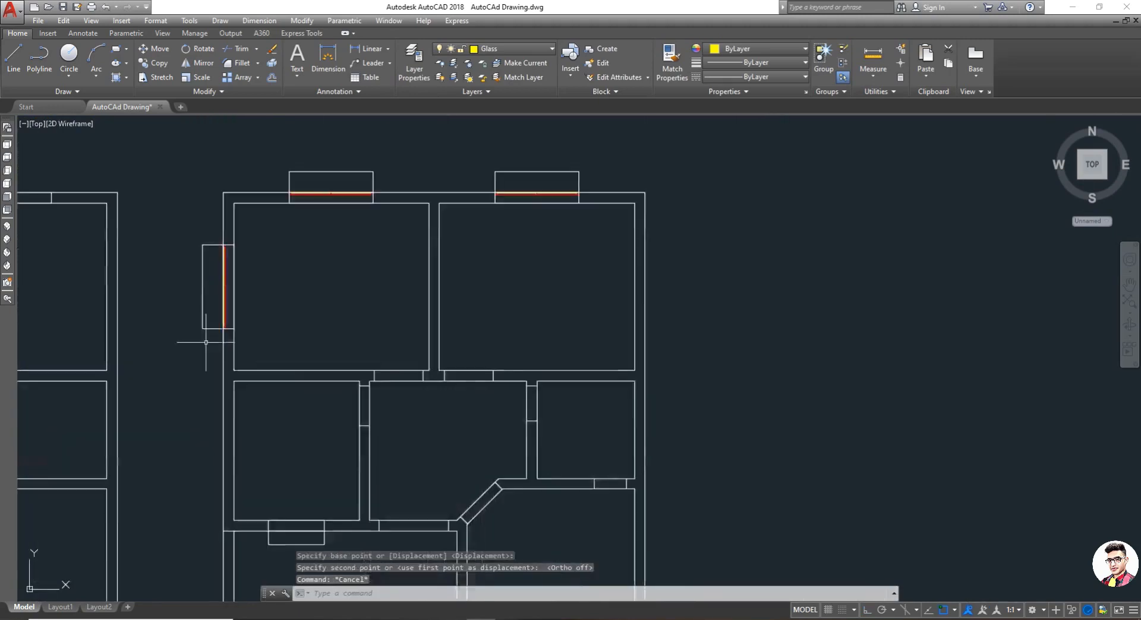
pyautogui.scroll(2, 206, 342)
pyautogui.scroll(-4, 203, 331)
pyautogui.scroll(4, 288, 474)
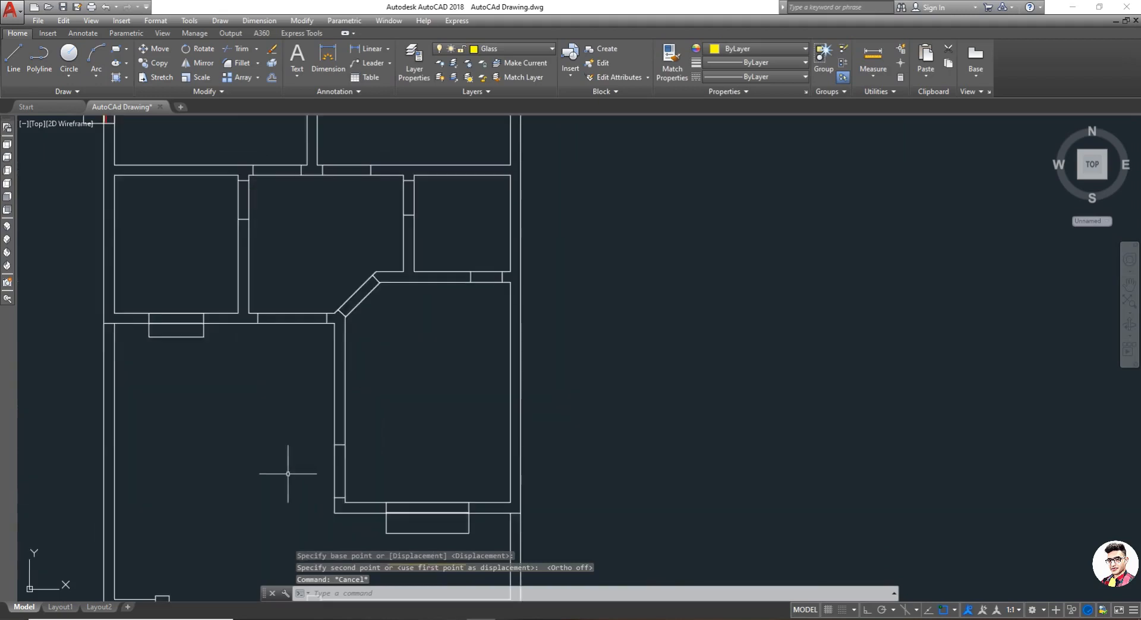
pyautogui.scroll(-4, 288, 473)
pyautogui.scroll(7, 309, 467)
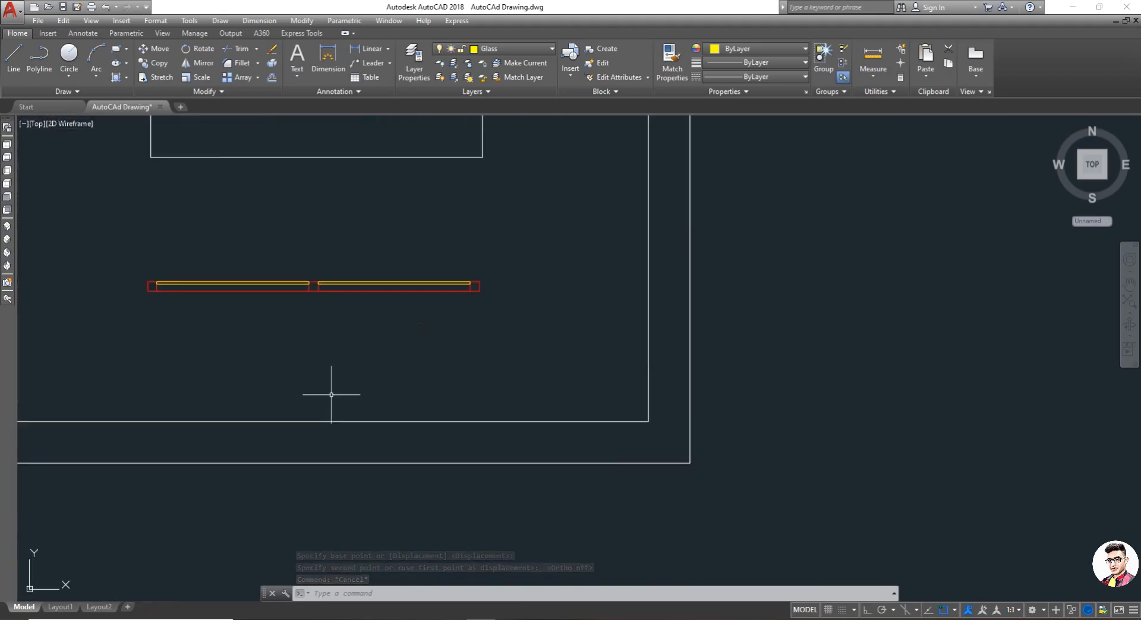
pyautogui.scroll(-2, 330, 363)
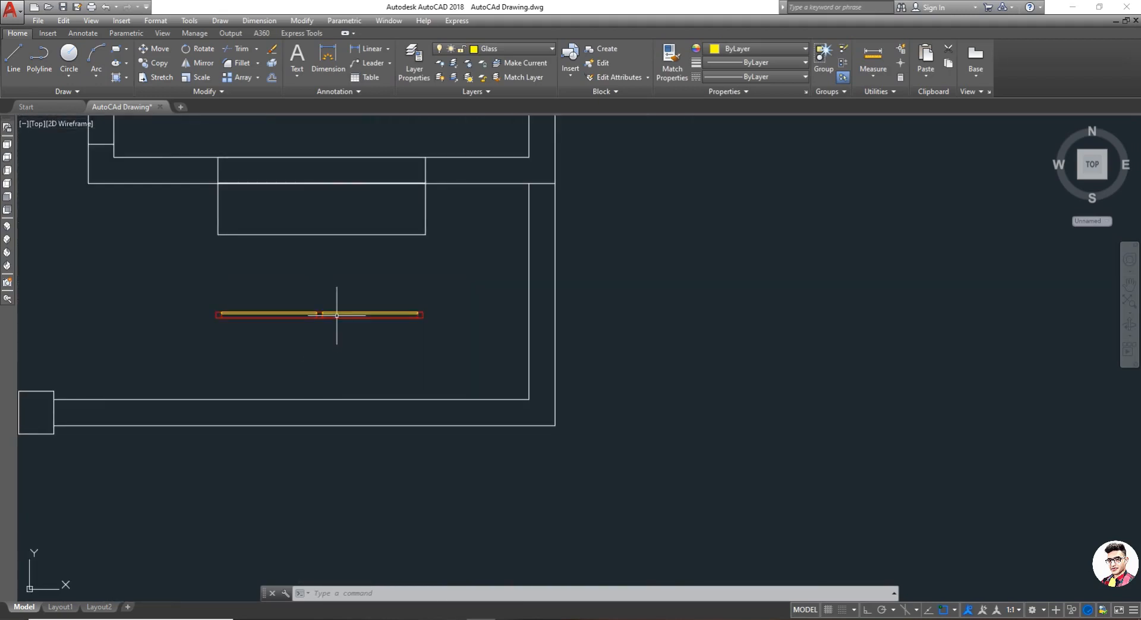
pyautogui.scroll(2, 336, 315)
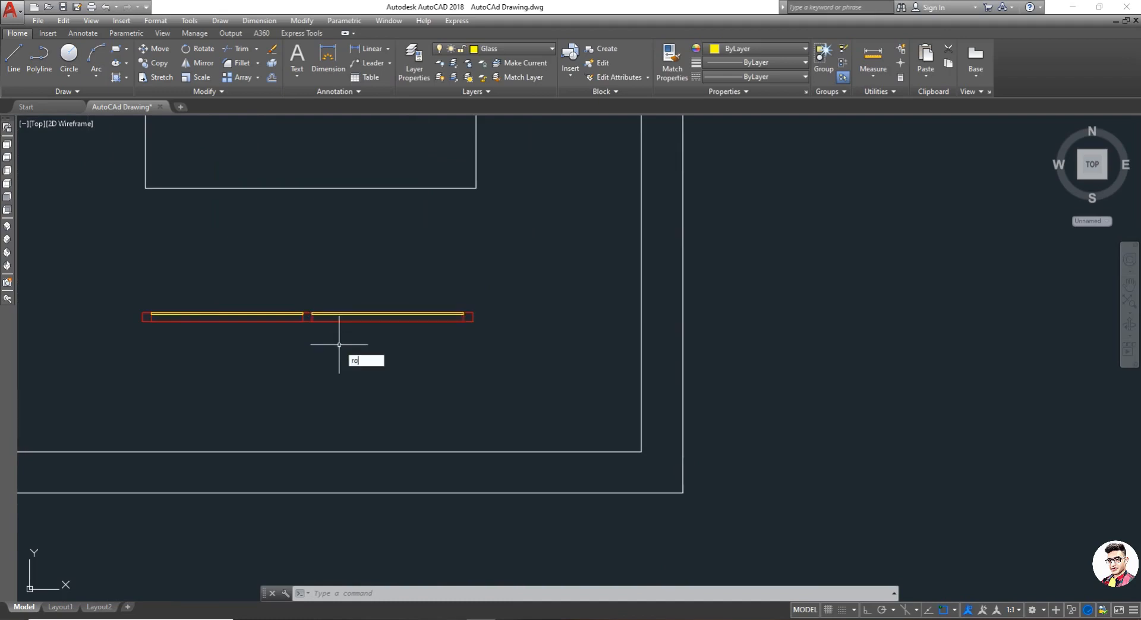
pyautogui.press('Return')
pyautogui.click(522, 352)
pyautogui.click(72, 276)
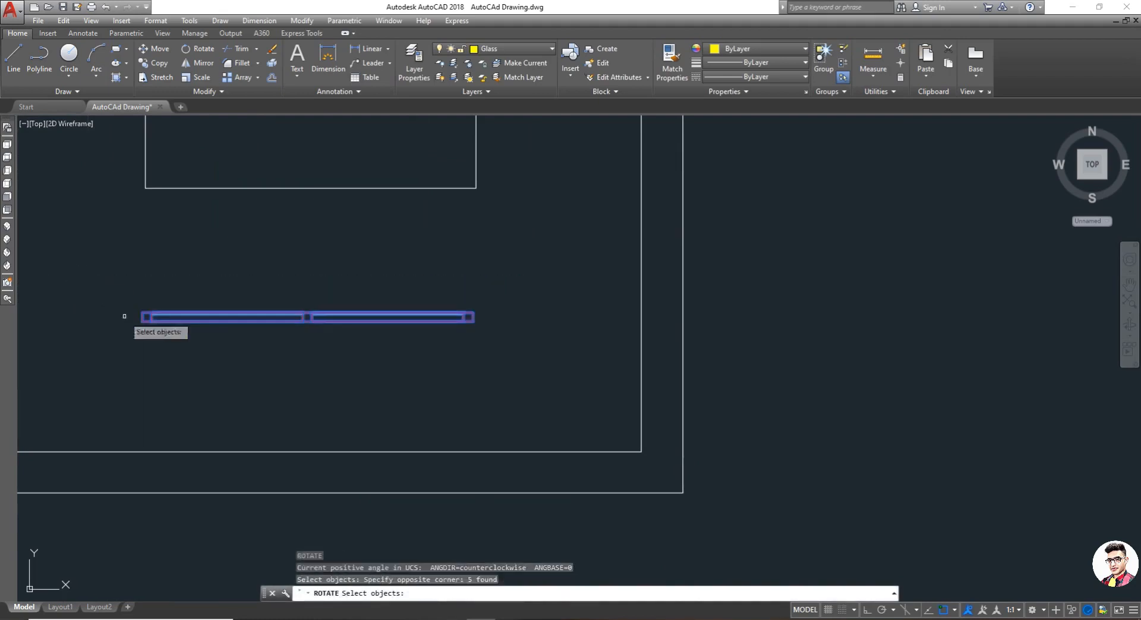
pyautogui.press('Return')
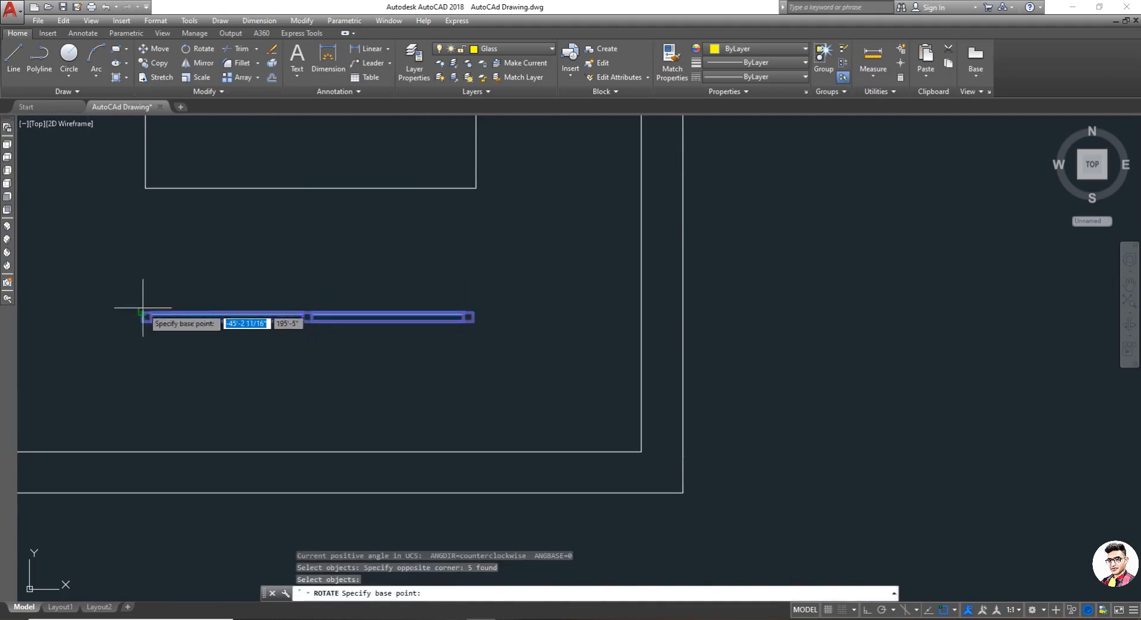
pyautogui.click(143, 316)
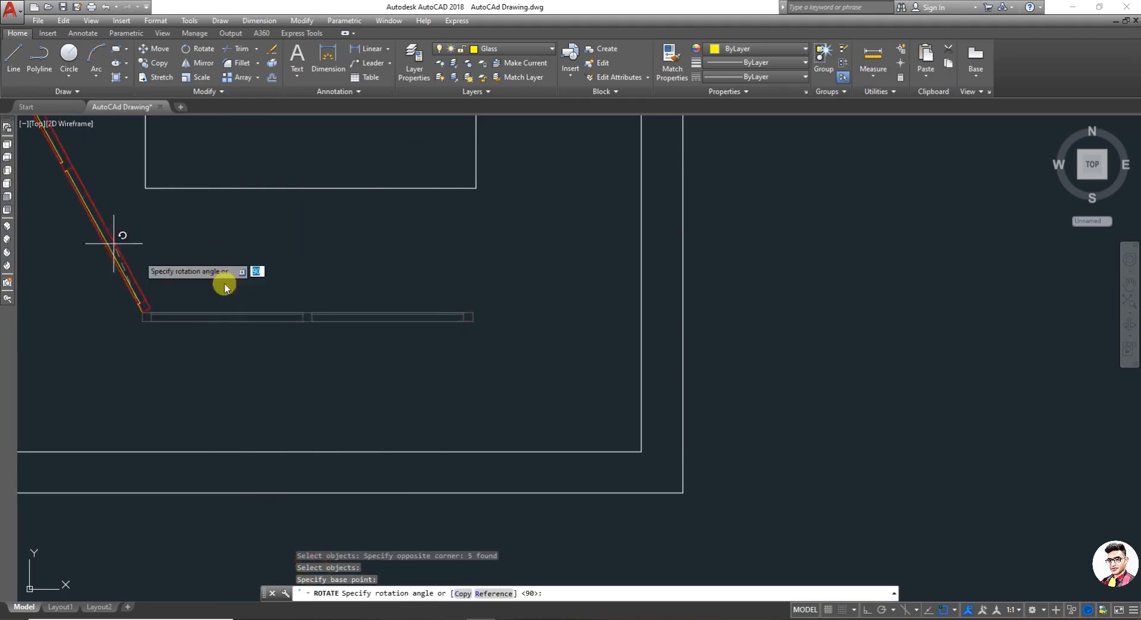
pyautogui.scroll(-3, 44, 267)
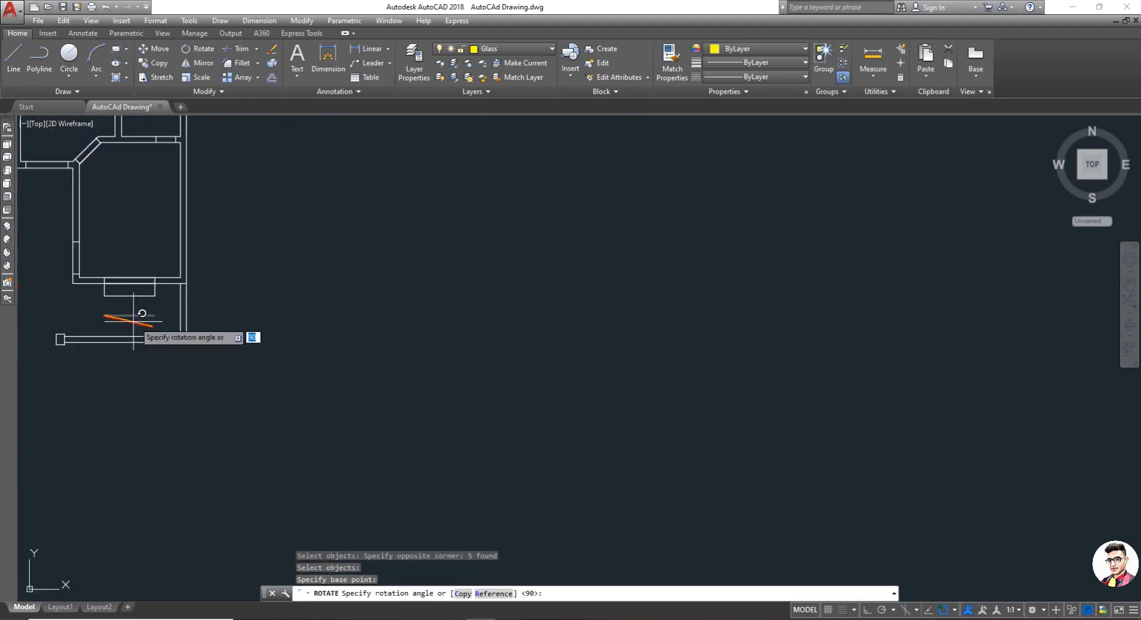
pyautogui.scroll(3, 54, 318)
pyautogui.scroll(2, 59, 308)
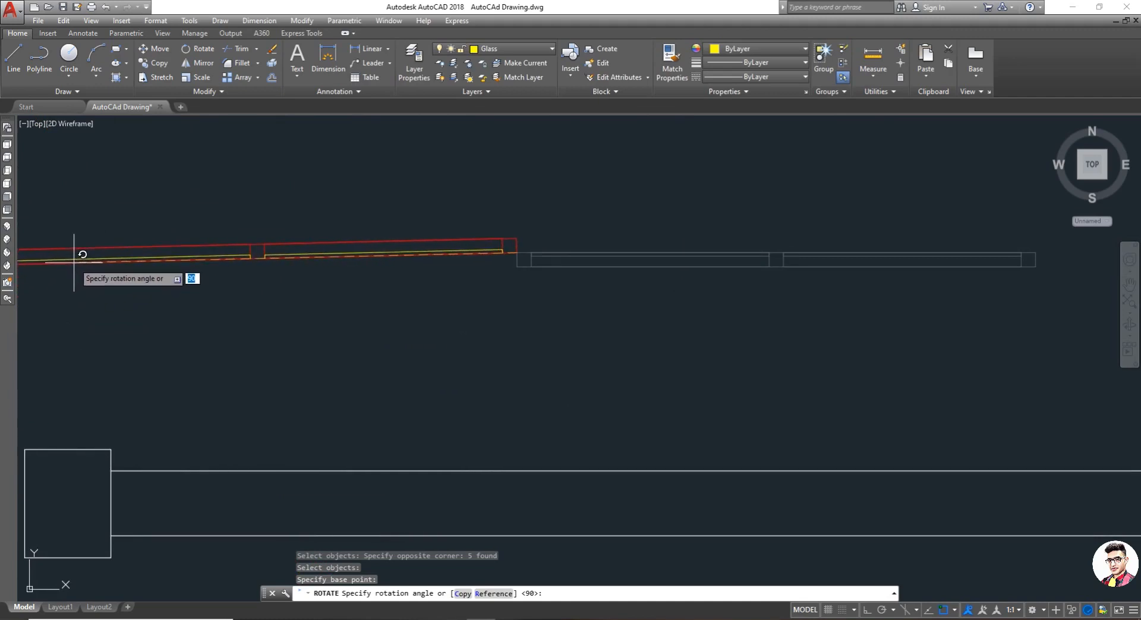
pyautogui.press('F8')
pyautogui.click(161, 329)
# - Move the turned window copy into the lower wall's opening, its lower-left corner on the opening's left outer wall corner
pyautogui.scroll(-3, 162, 328)
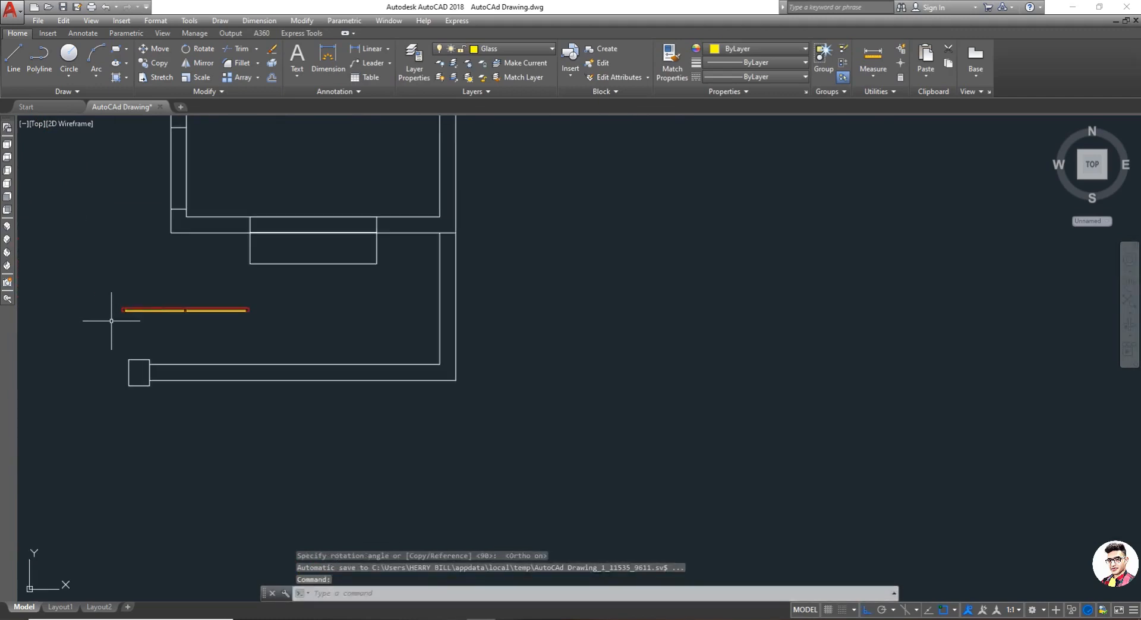
pyautogui.scroll(2, 93, 319)
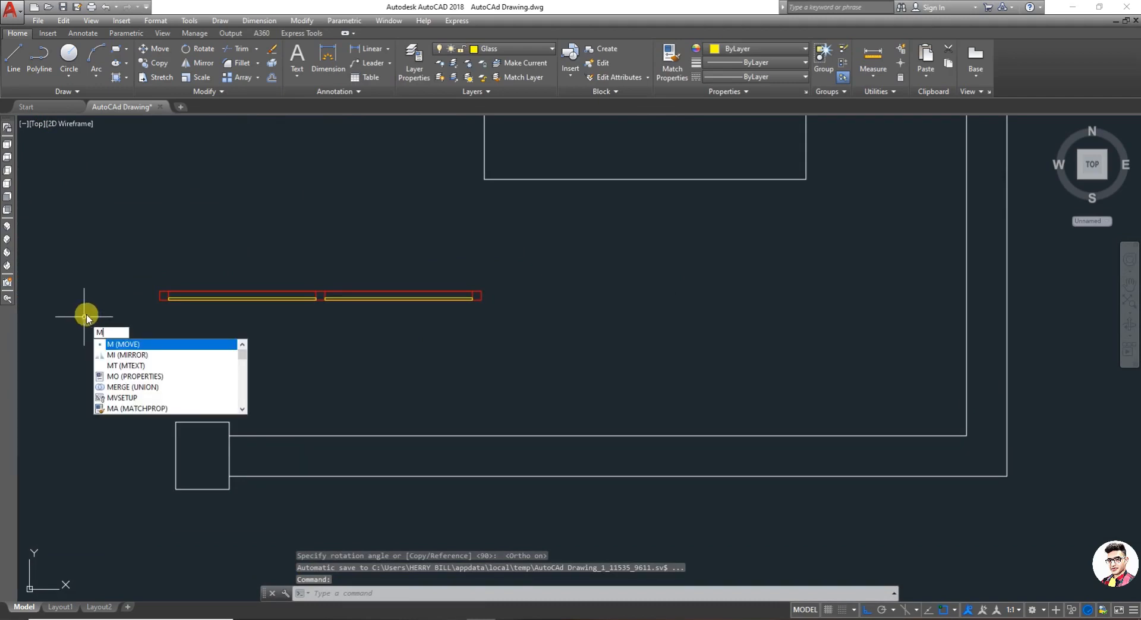
pyautogui.press('Return')
pyautogui.click(534, 323)
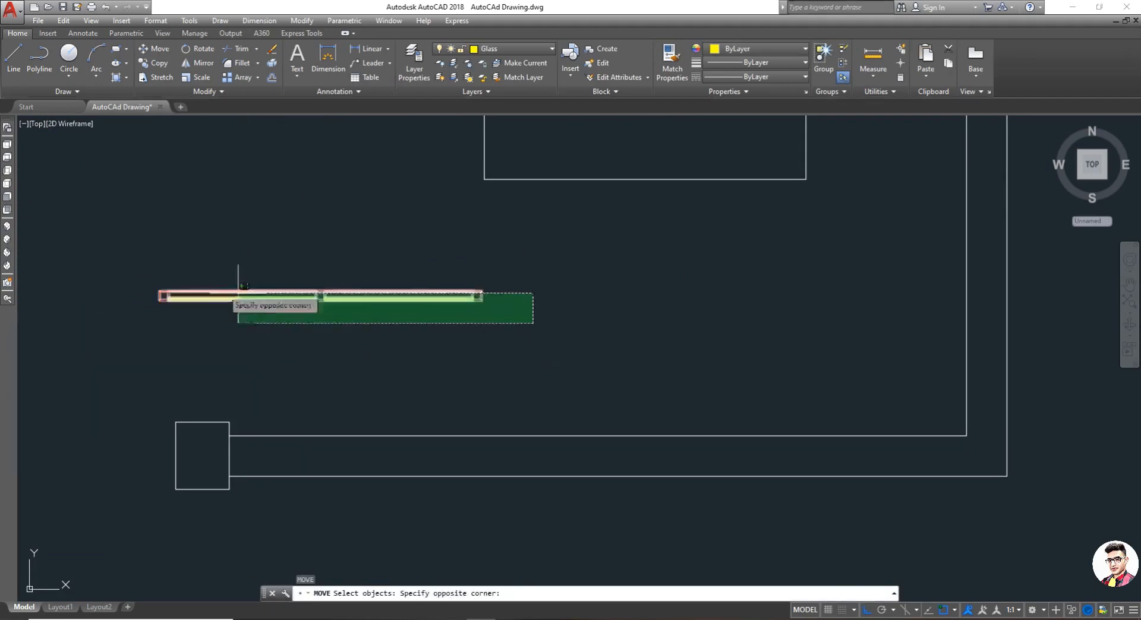
pyautogui.click(134, 267)
pyautogui.scroll(4, 140, 299)
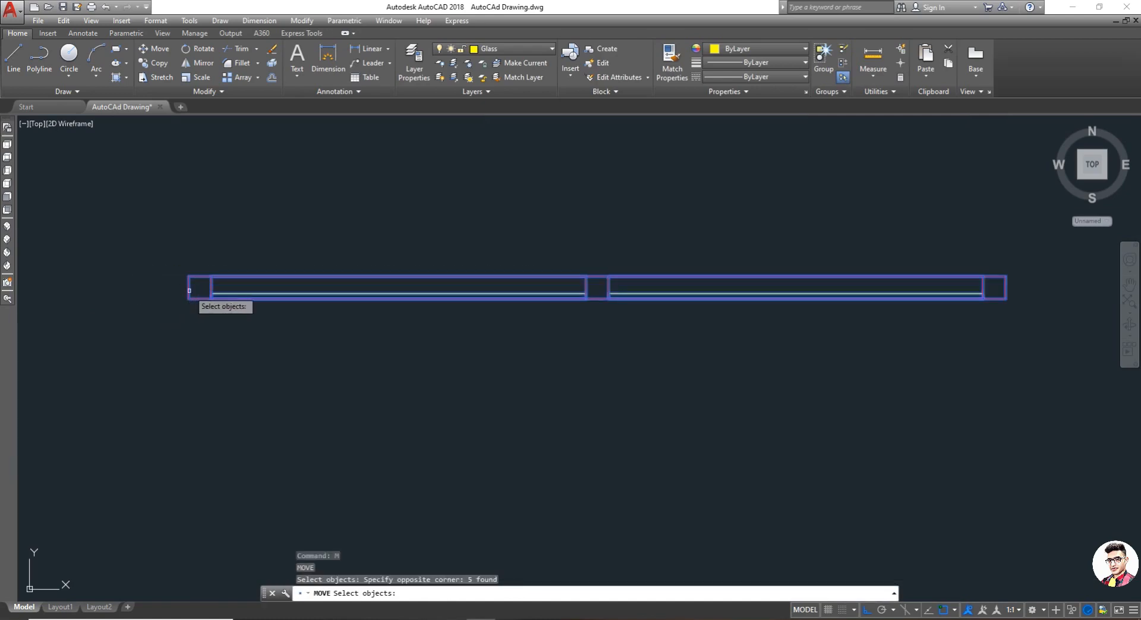
pyautogui.press('Return')
pyautogui.click(193, 291)
pyautogui.scroll(-3, 202, 309)
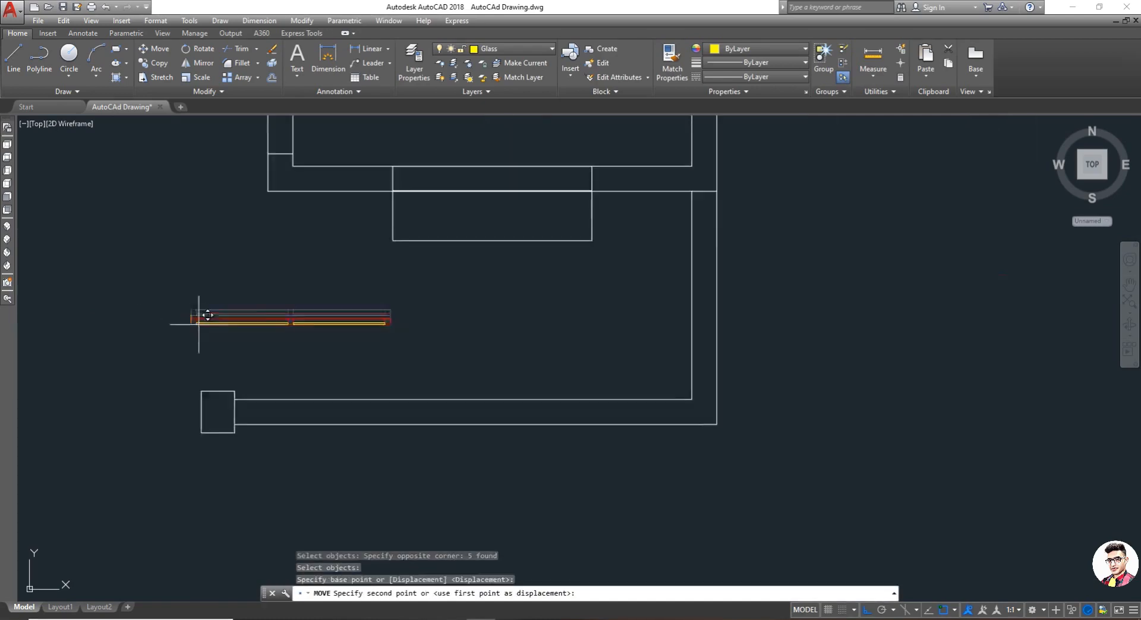
pyautogui.click(372, 196)
pyautogui.scroll(-5, 297, 295)
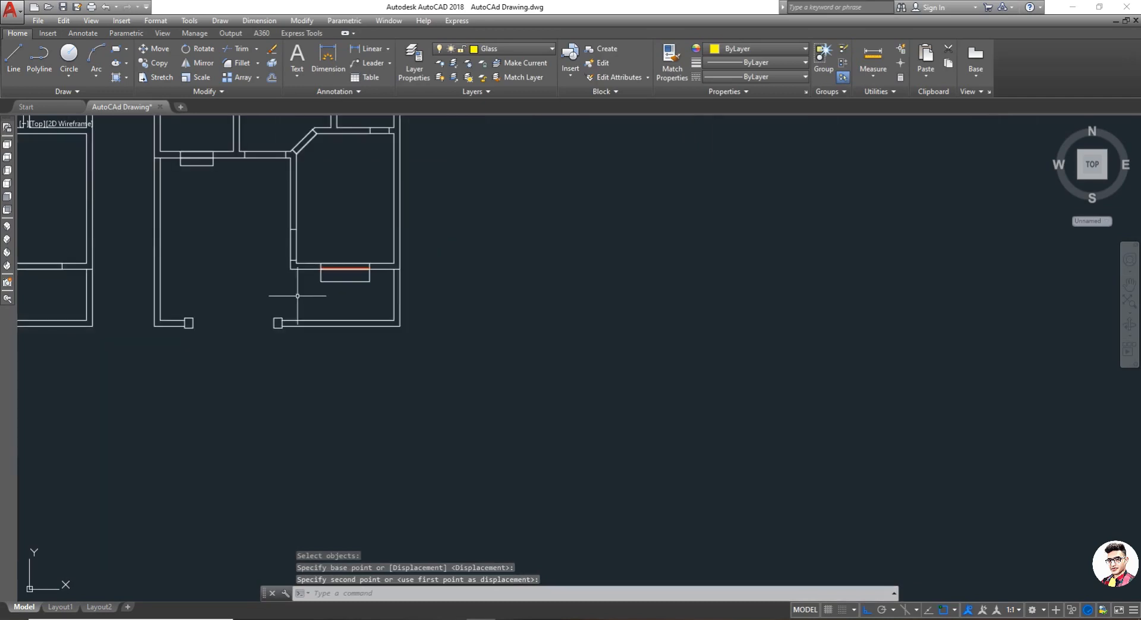
# - Display the model in the Shaded visual style and inspect the fitted windows from a raised front 3D view
pyautogui.scroll(2, 301, 293)
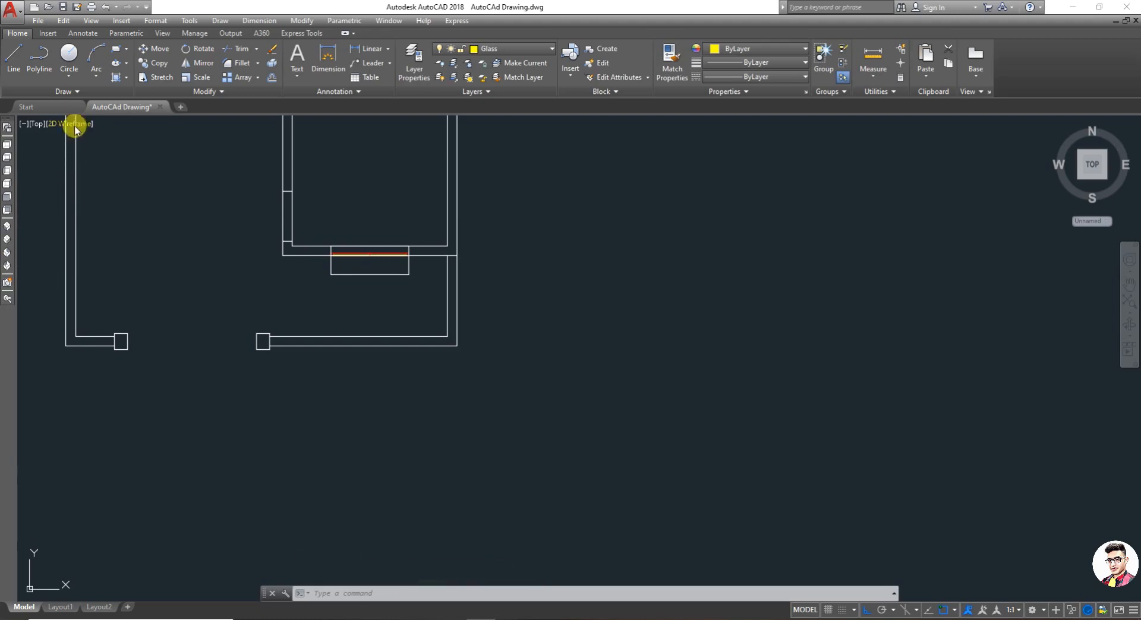
pyautogui.click(57, 124)
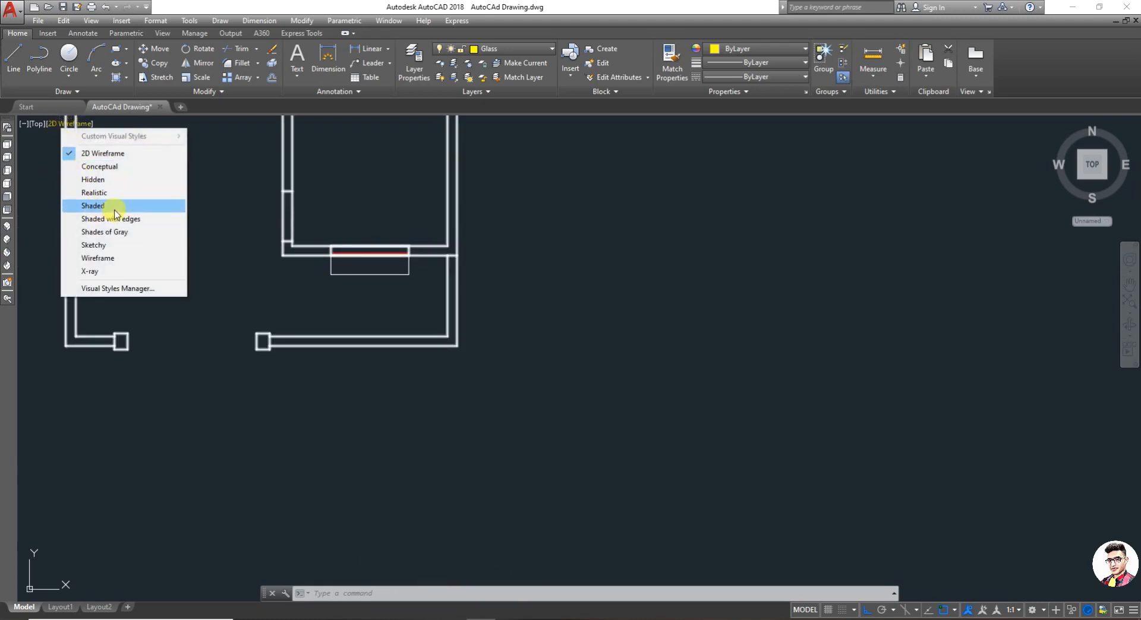
pyautogui.click(92, 206)
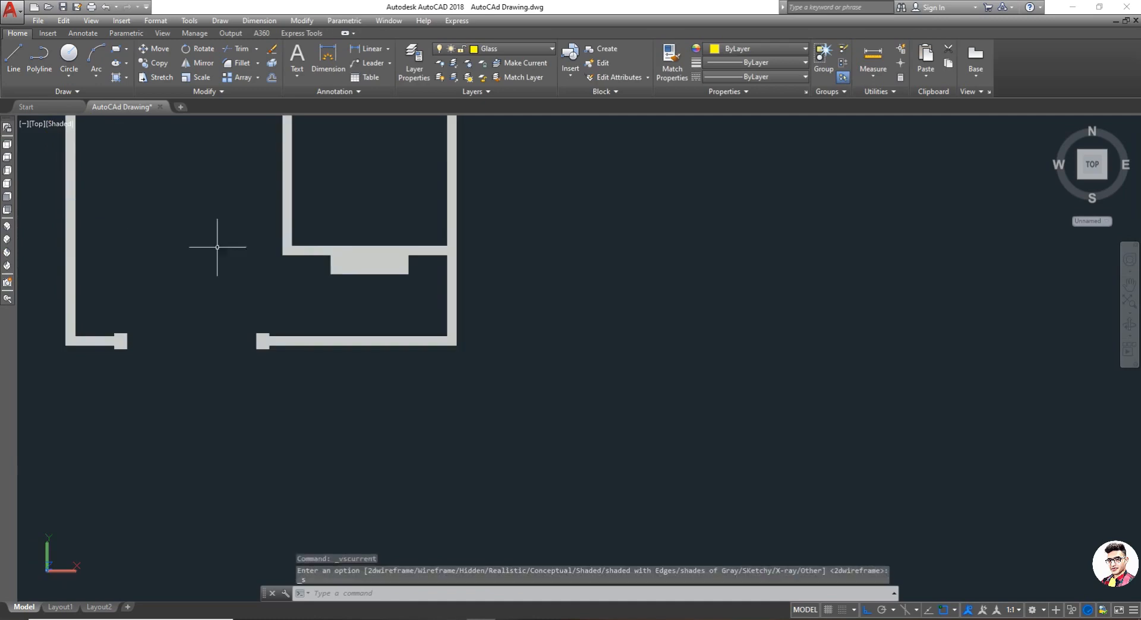
pyautogui.click(1128, 326)
pyautogui.scroll(-2, 580, 387)
pyautogui.moveTo(581, 387); pyautogui.dragTo(389, 358)
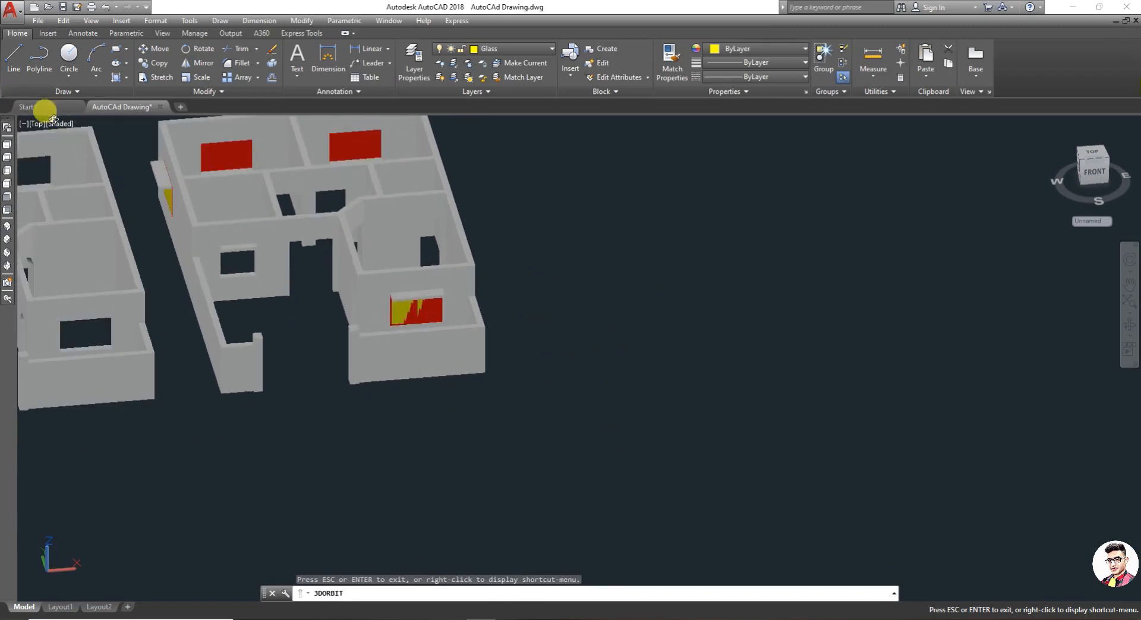
# - Display the model in the Realistic visual style and inspect the front window of the right-hand house
pyautogui.press('Escape')
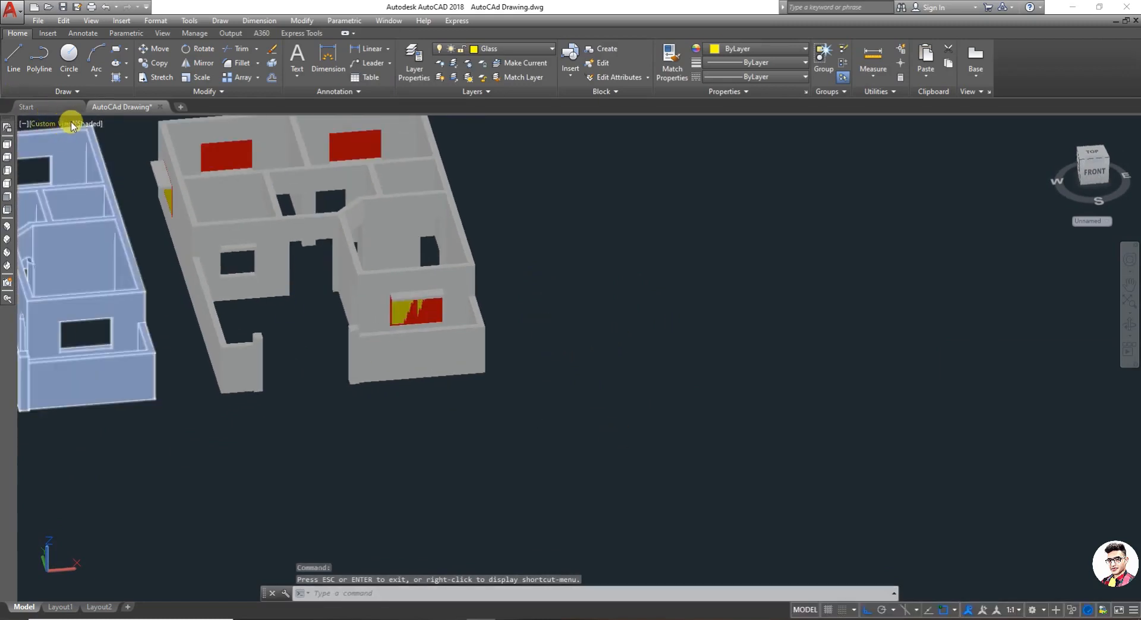
pyautogui.click(86, 123)
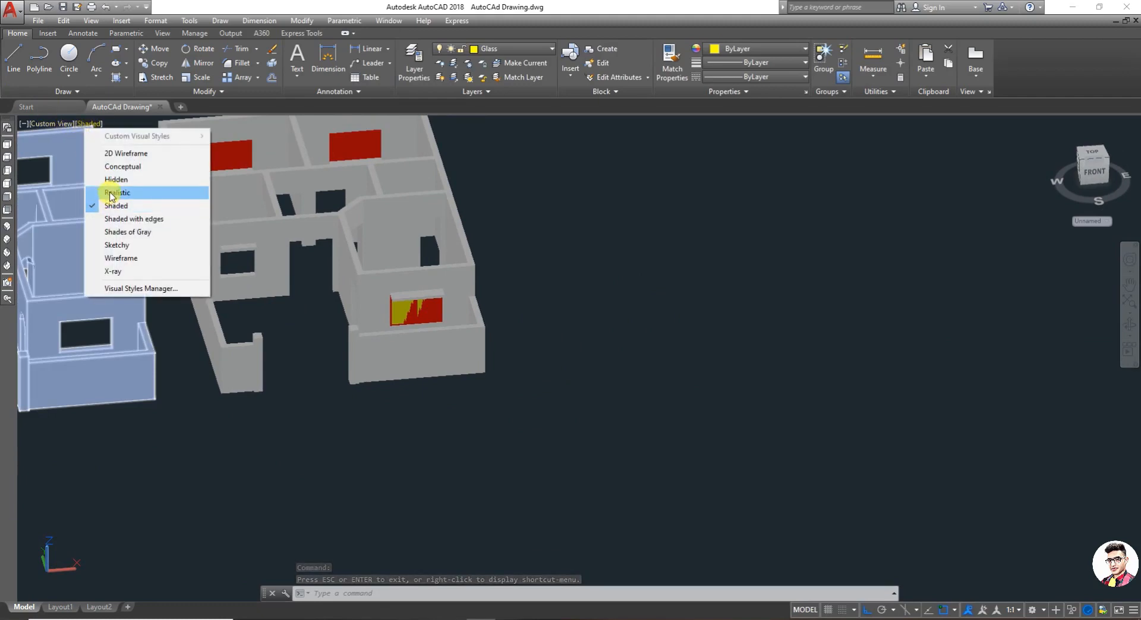
pyautogui.click(114, 192)
pyautogui.scroll(4, 384, 269)
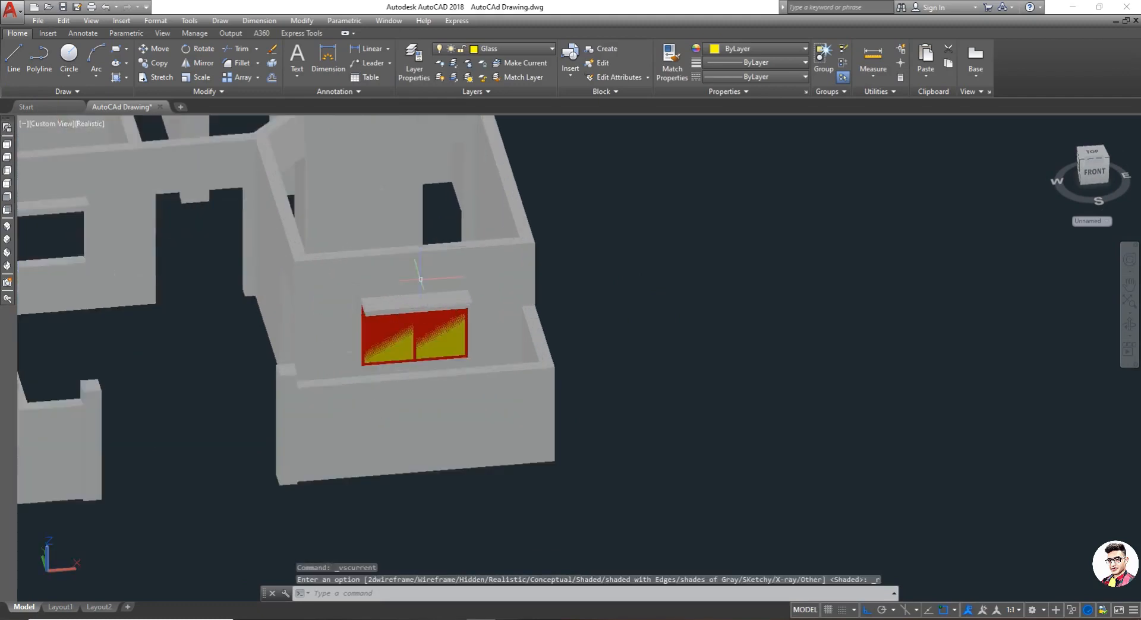
pyautogui.scroll(-3, 464, 280)
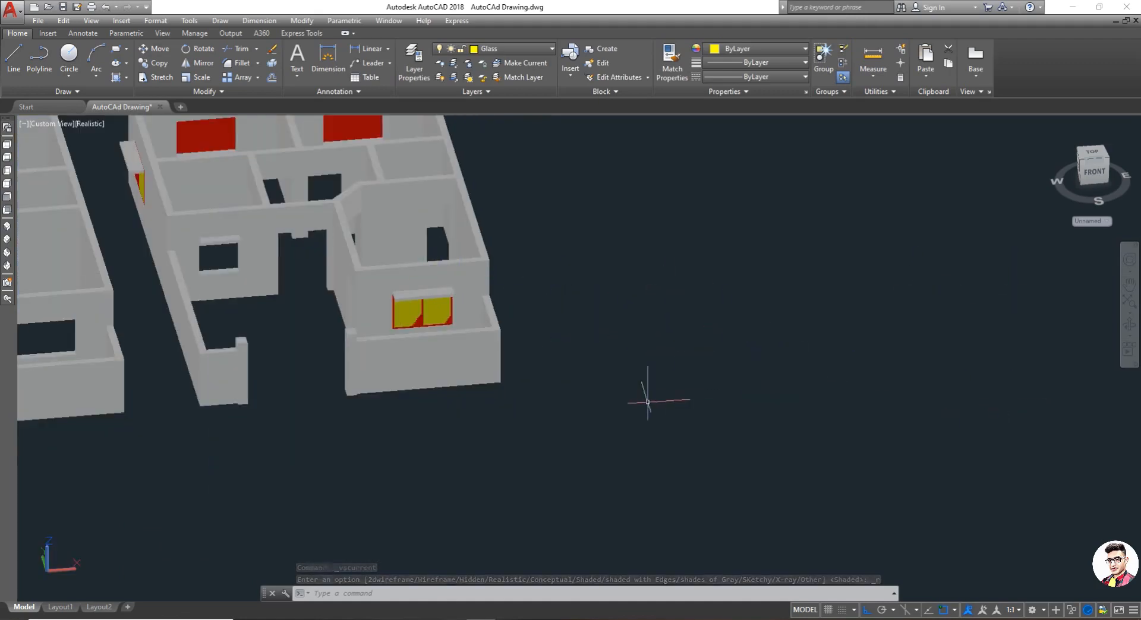
# - Inspect the two rear-wall windows and their projections from outside in close-up 3D views
pyautogui.press('Escape')
pyautogui.press('Escape')
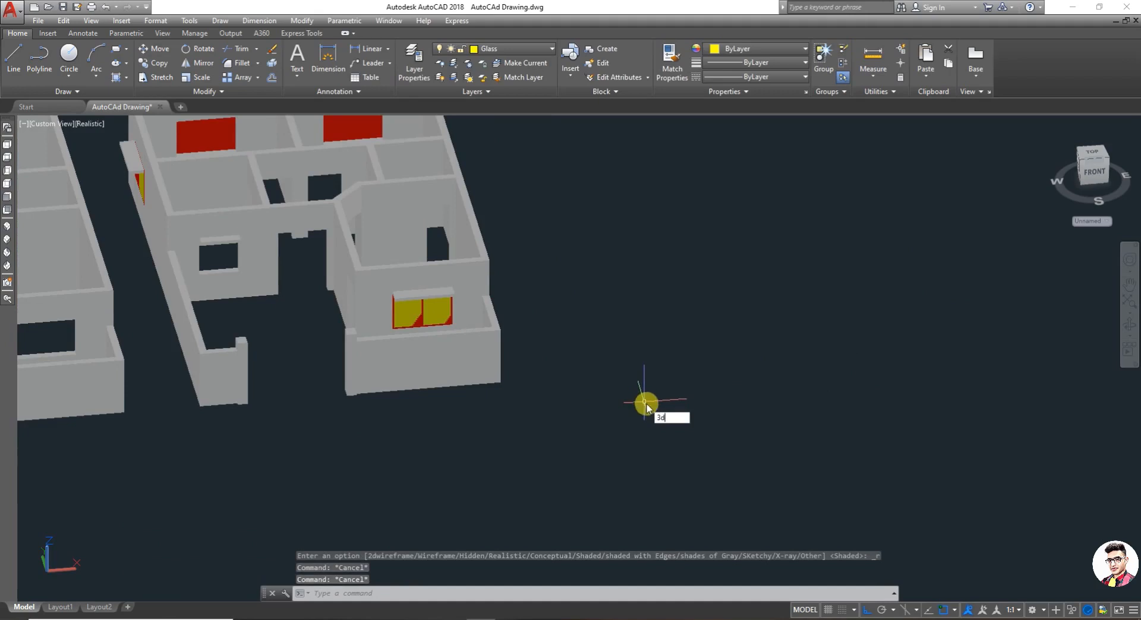
pyautogui.click(710, 432)
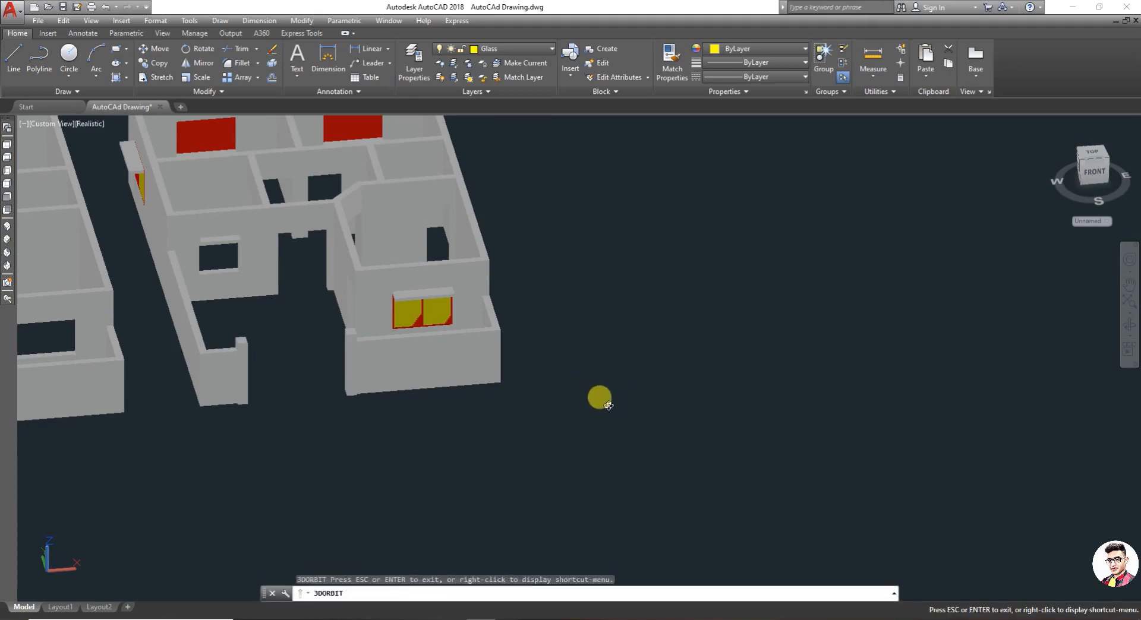
pyautogui.moveTo(607, 406); pyautogui.dragTo(466, 386)
pyautogui.scroll(5, 383, 308)
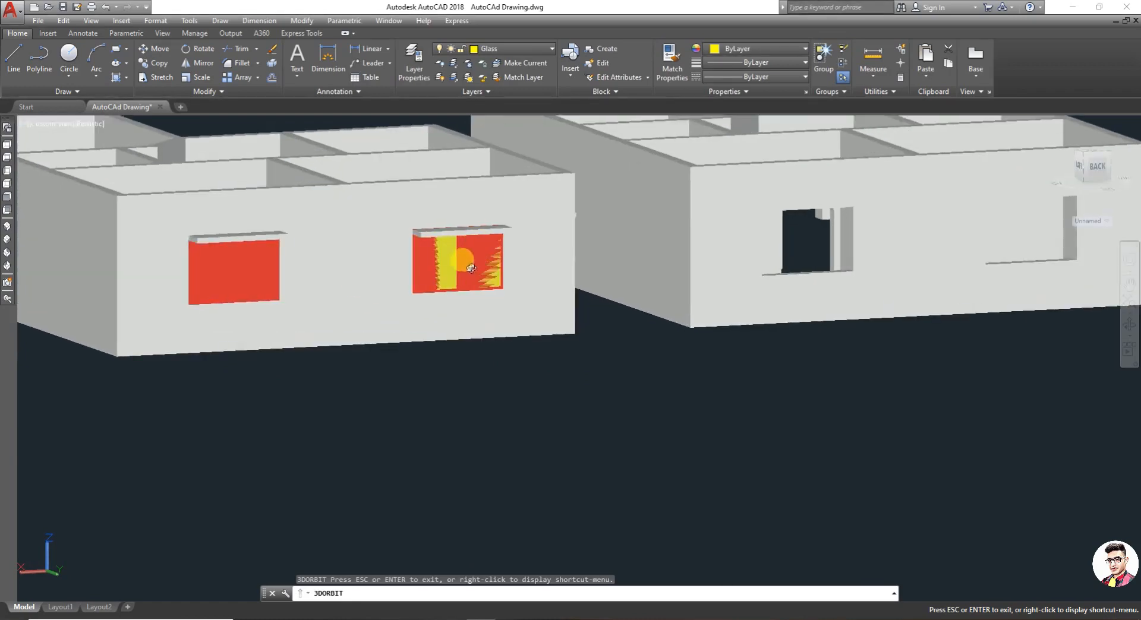
pyautogui.moveTo(471, 267); pyautogui.dragTo(657, 370)
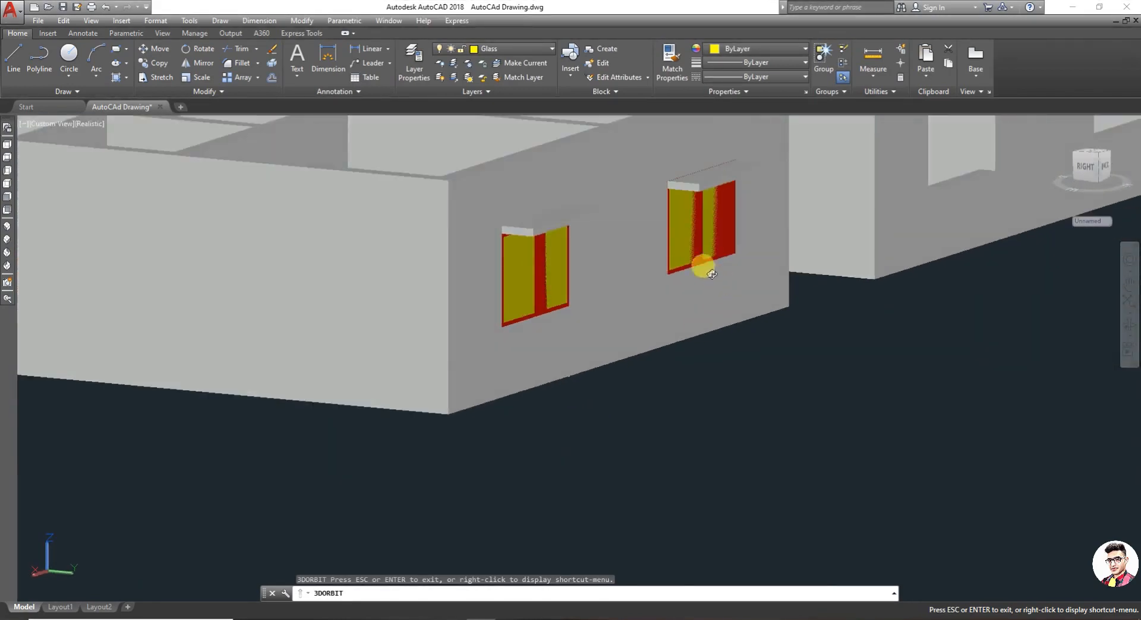
pyautogui.scroll(6, 711, 273)
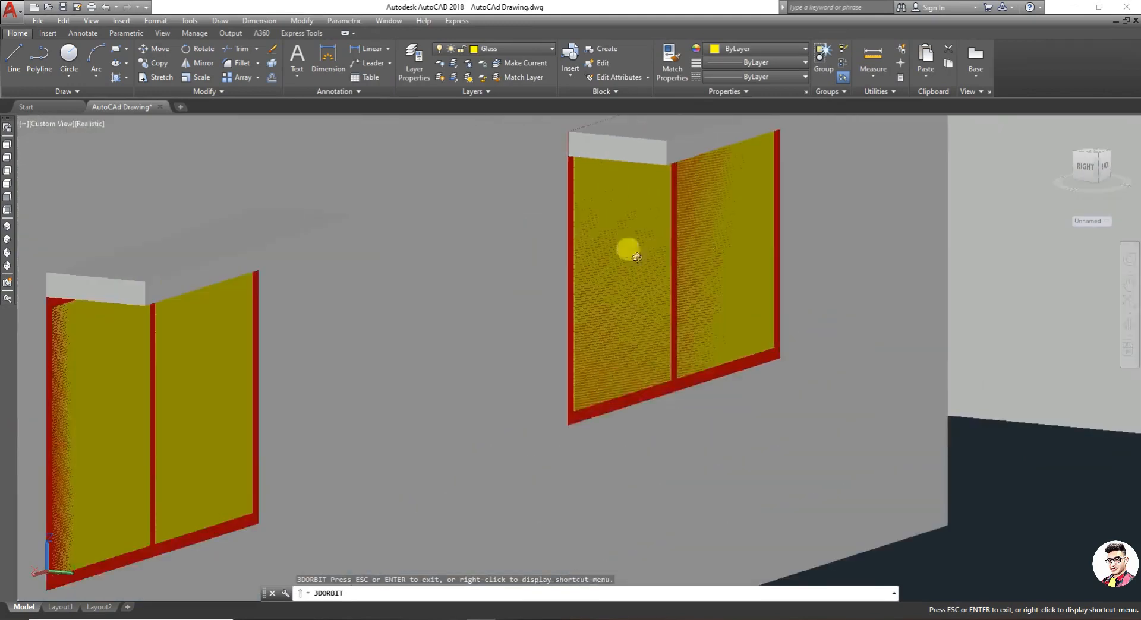
pyautogui.moveTo(648, 289); pyautogui.dragTo(710, 233)
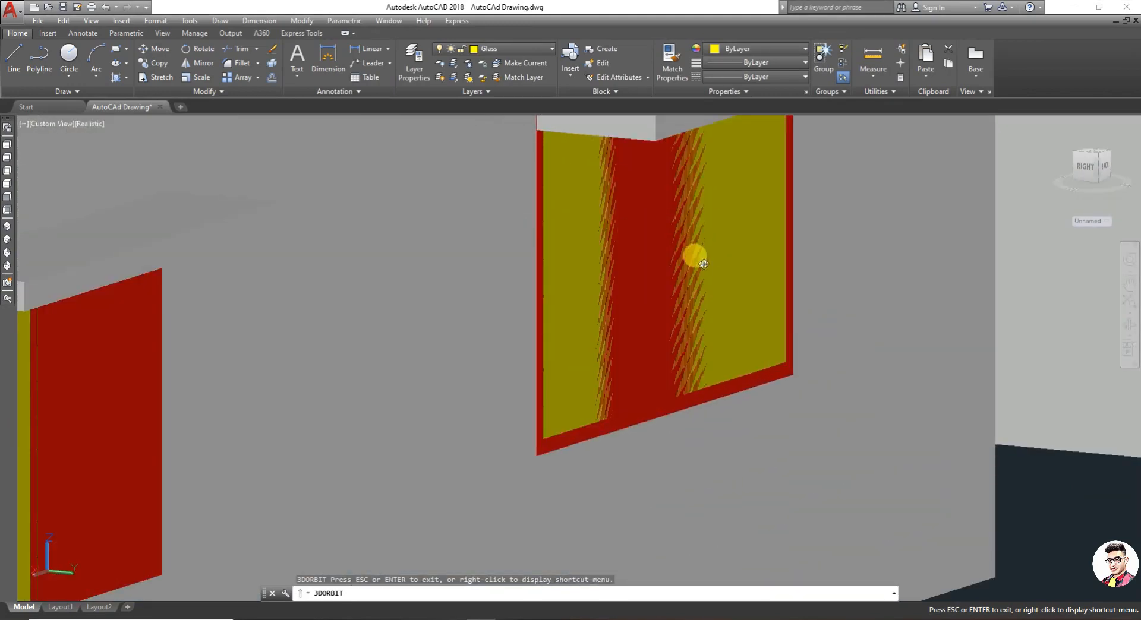
pyautogui.scroll(-2, 704, 263)
pyautogui.moveTo(750, 340); pyautogui.dragTo(795, 404)
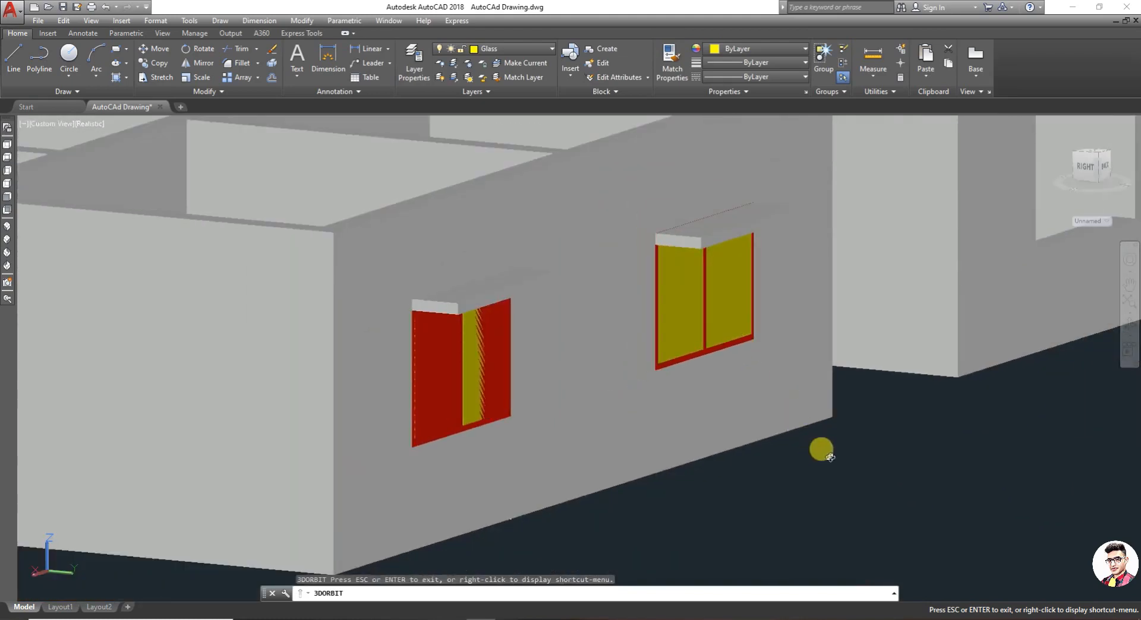
pyautogui.moveTo(822, 450); pyautogui.dragTo(759, 463)
# - Set the Back view and examine the frames and glass of the two rear-wall windows straight on
pyautogui.click(7, 211)
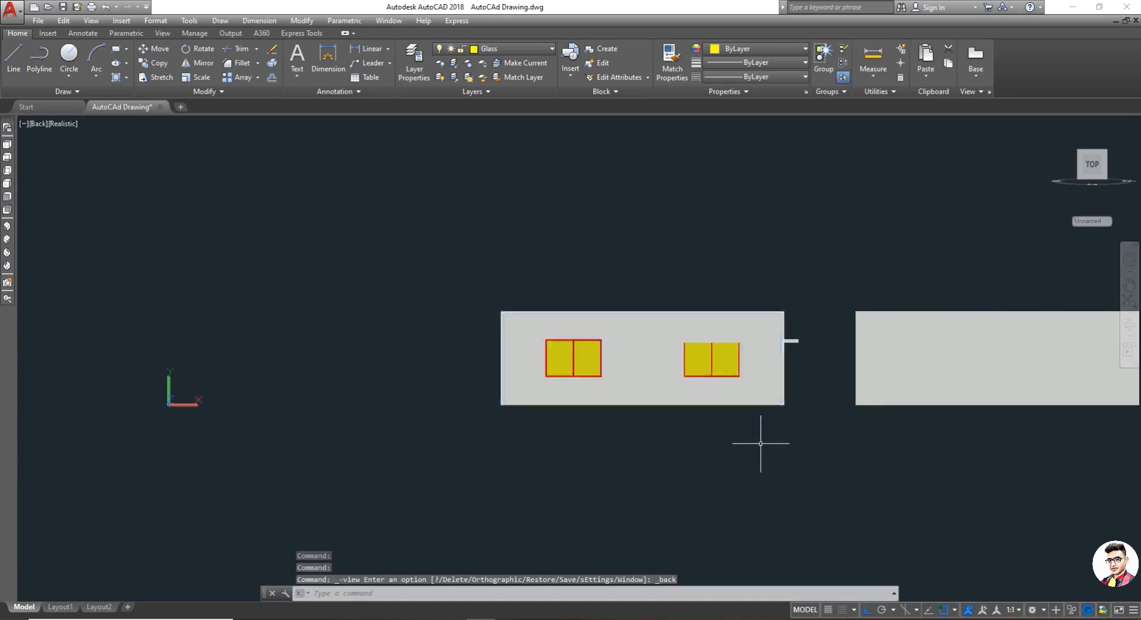
pyautogui.scroll(3, 773, 456)
pyautogui.scroll(-1, 755, 434)
pyautogui.scroll(4, 683, 357)
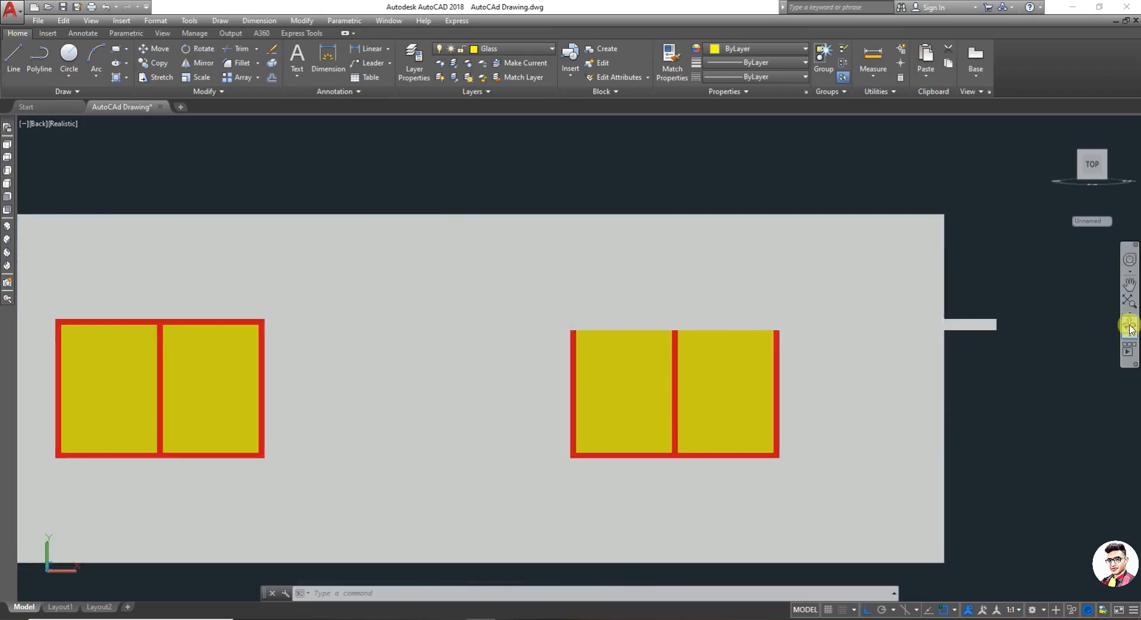
# - Examine the side-wall window together with the rear-wall windows from an angled rear 3D view
pyautogui.click(1129, 325)
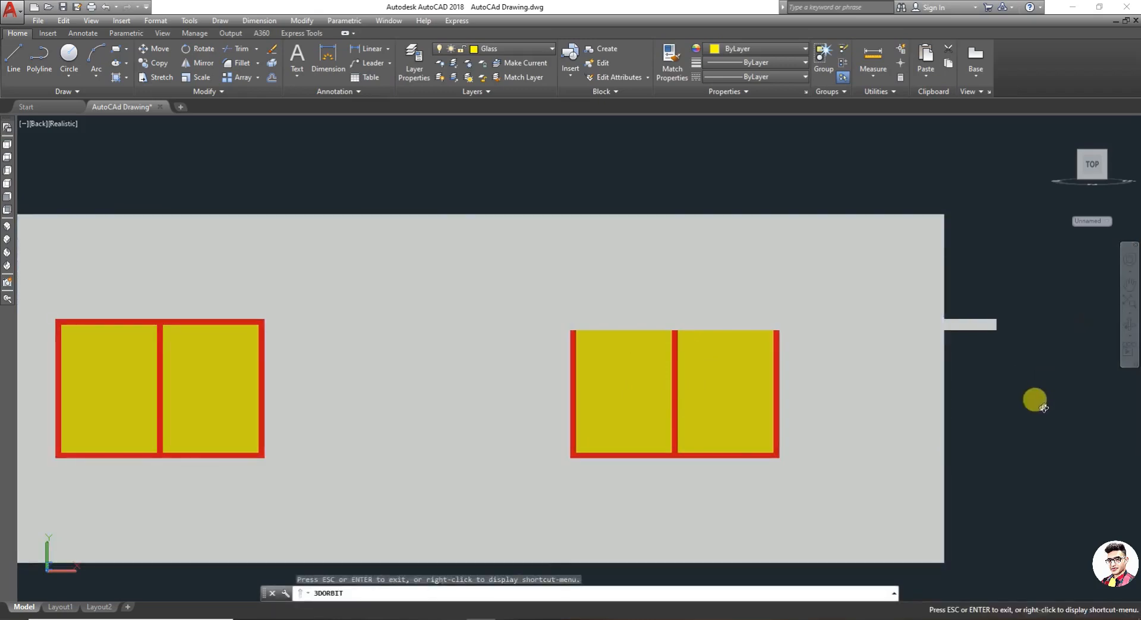
pyautogui.moveTo(1033, 399)
pyautogui.mouseDown()
pyautogui.moveTo(1016, 402)
pyautogui.moveTo(1014, 389)
pyautogui.moveTo(1023, 411)
pyautogui.moveTo(1000, 405)
pyautogui.moveTo(822, 445)
pyautogui.mouseUp()
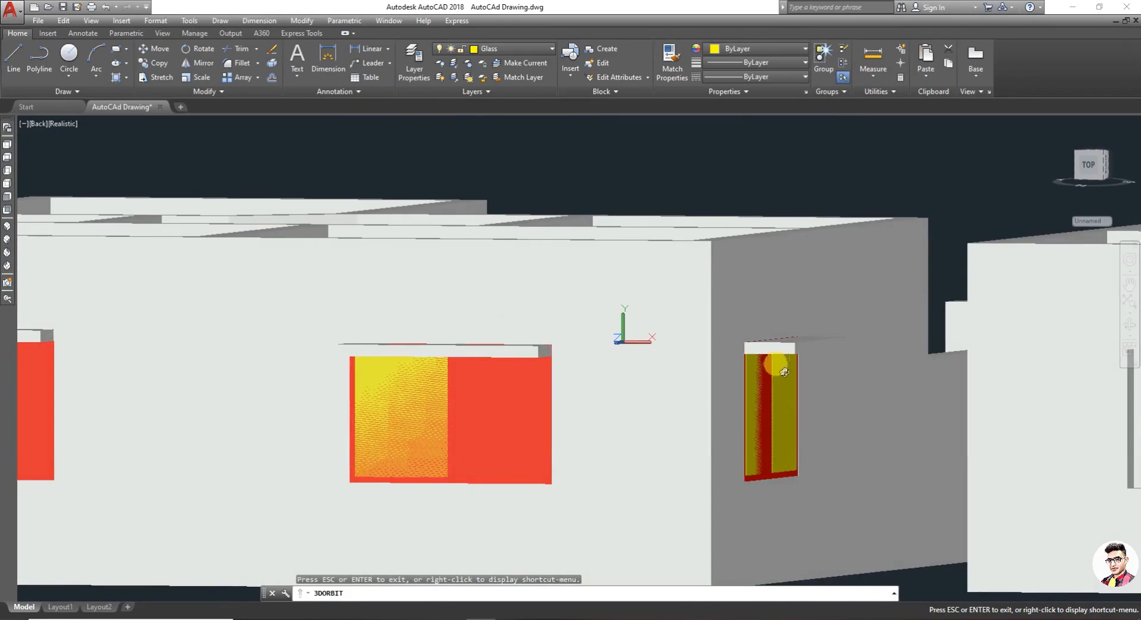
pyautogui.scroll(5, 773, 398)
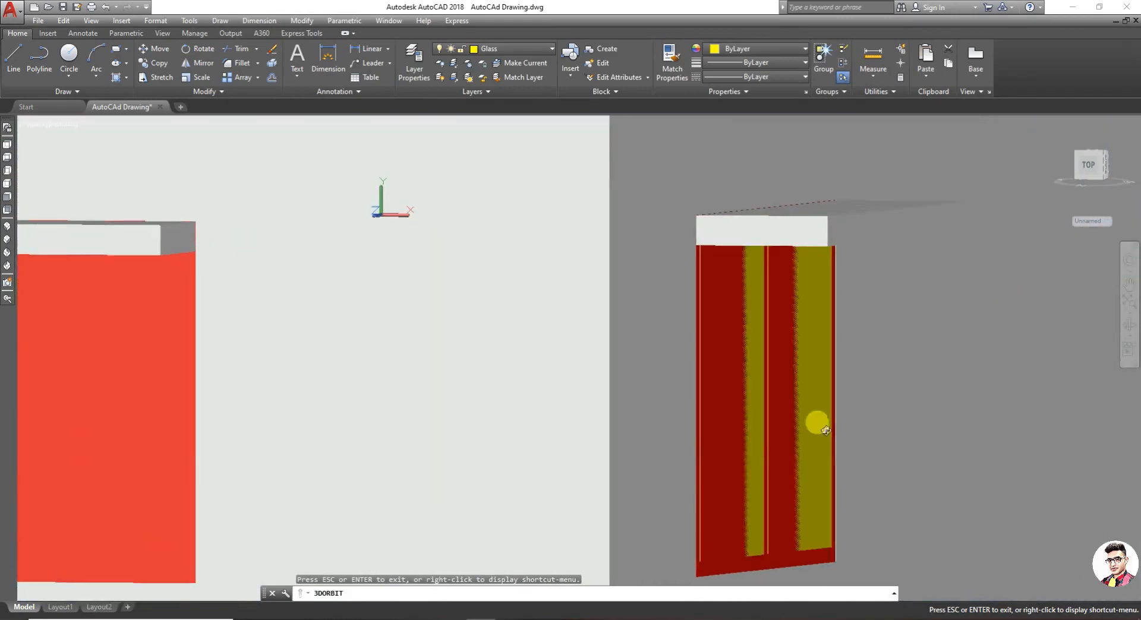
pyautogui.scroll(-4, 832, 398)
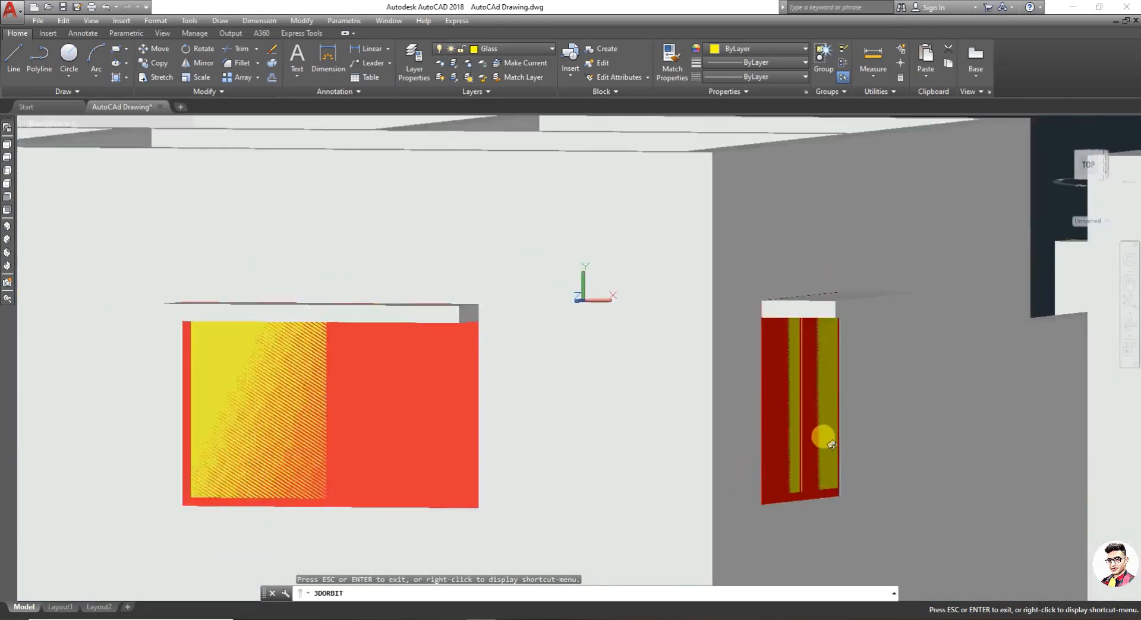
pyautogui.scroll(-6, 831, 444)
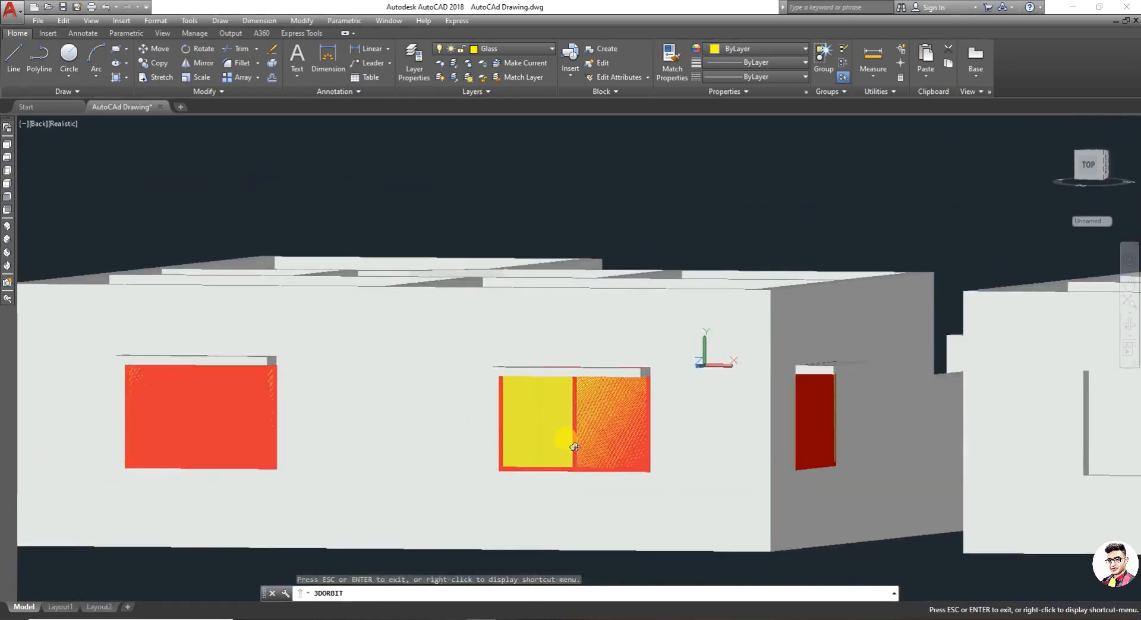
pyautogui.moveTo(574, 447)
pyautogui.mouseDown()
pyautogui.moveTo(595, 441)
pyautogui.moveTo(571, 441)
pyautogui.mouseUp()
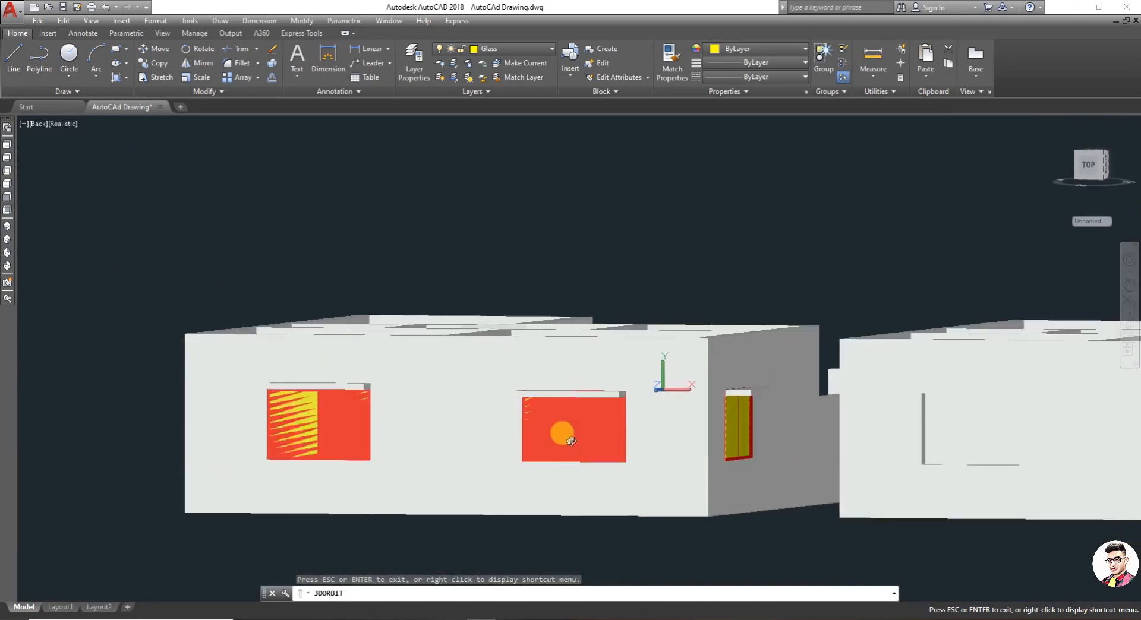
pyautogui.scroll(5, 567, 441)
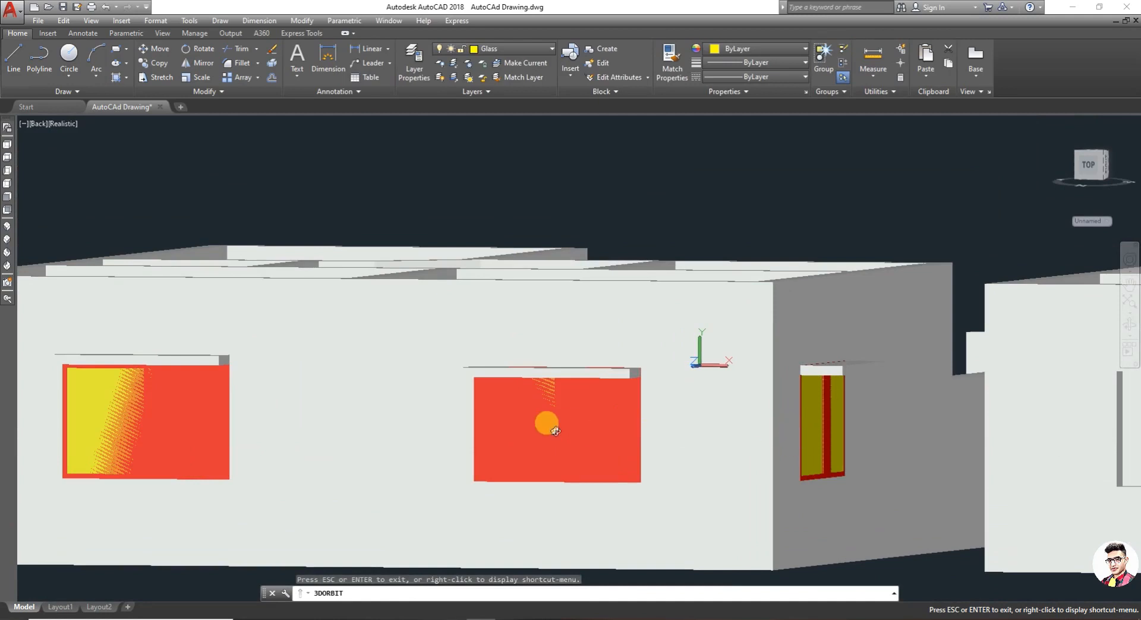
pyautogui.scroll(-2, 555, 431)
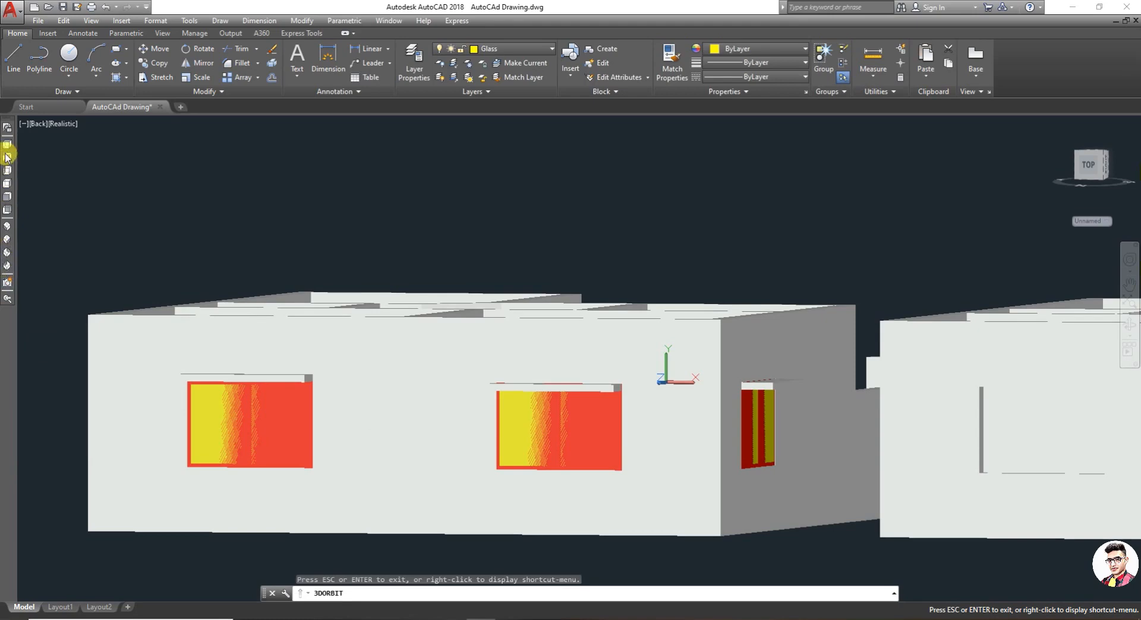
# - Review the fitted windows and remaining openings of both houses from a raised front 3D view
pyautogui.click(1126, 324)
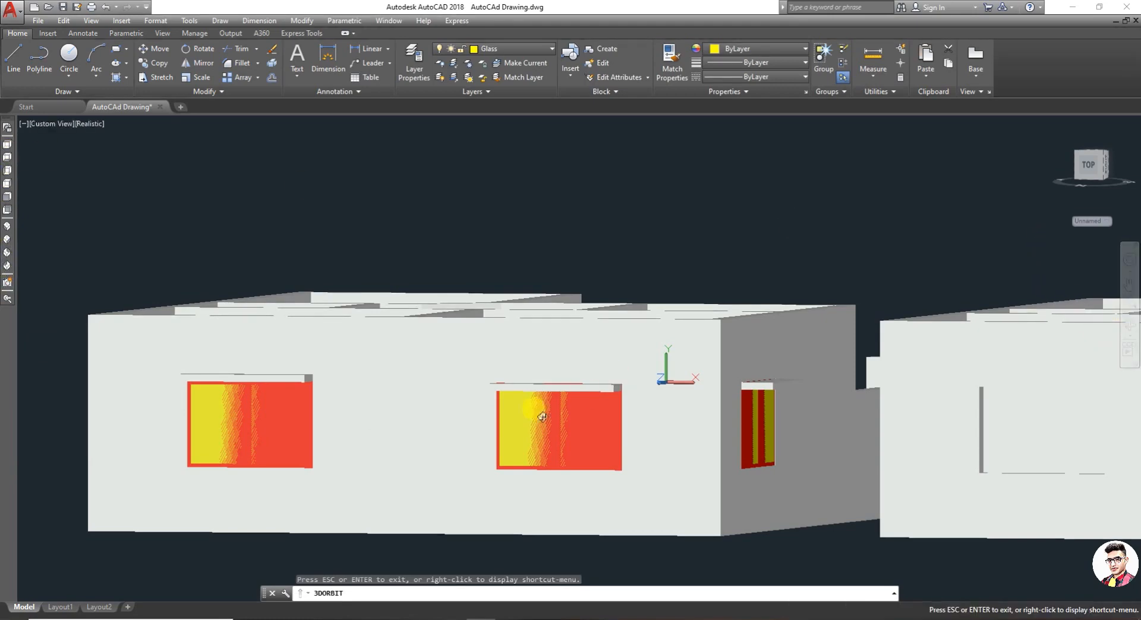
pyautogui.moveTo(474, 428)
pyautogui.mouseDown()
pyautogui.moveTo(575, 454)
pyautogui.moveTo(660, 416)
pyautogui.moveTo(743, 408)
pyautogui.moveTo(849, 460)
pyautogui.moveTo(620, 491)
pyautogui.moveTo(653, 490)
pyautogui.moveTo(475, 447)
pyautogui.mouseUp()
pyautogui.scroll(-5, 477, 358)
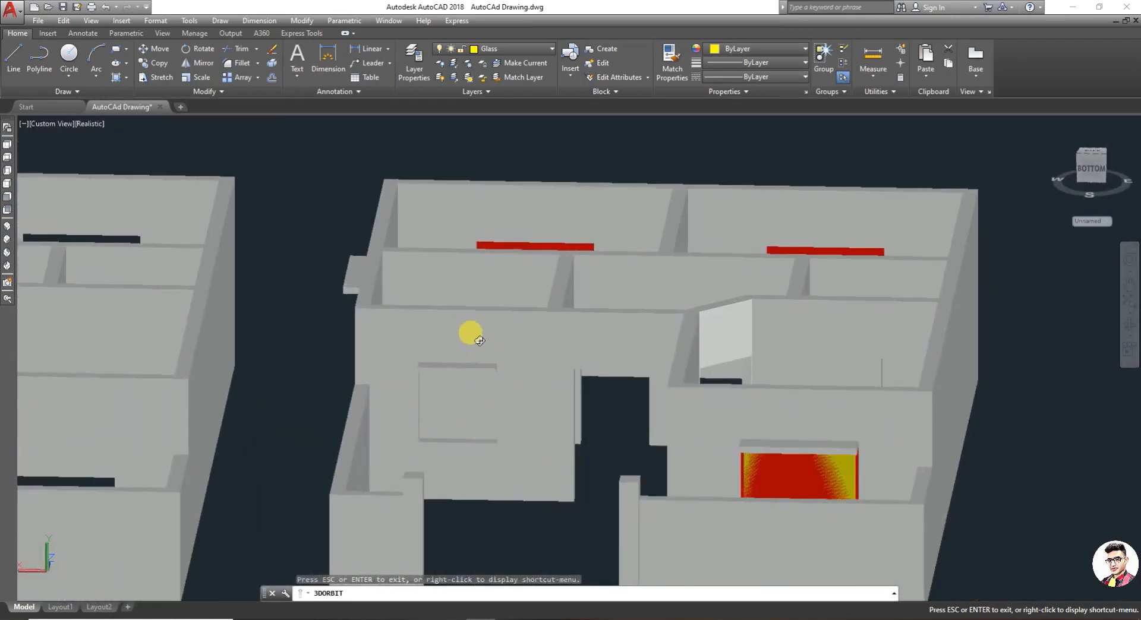
pyautogui.scroll(5, 584, 447)
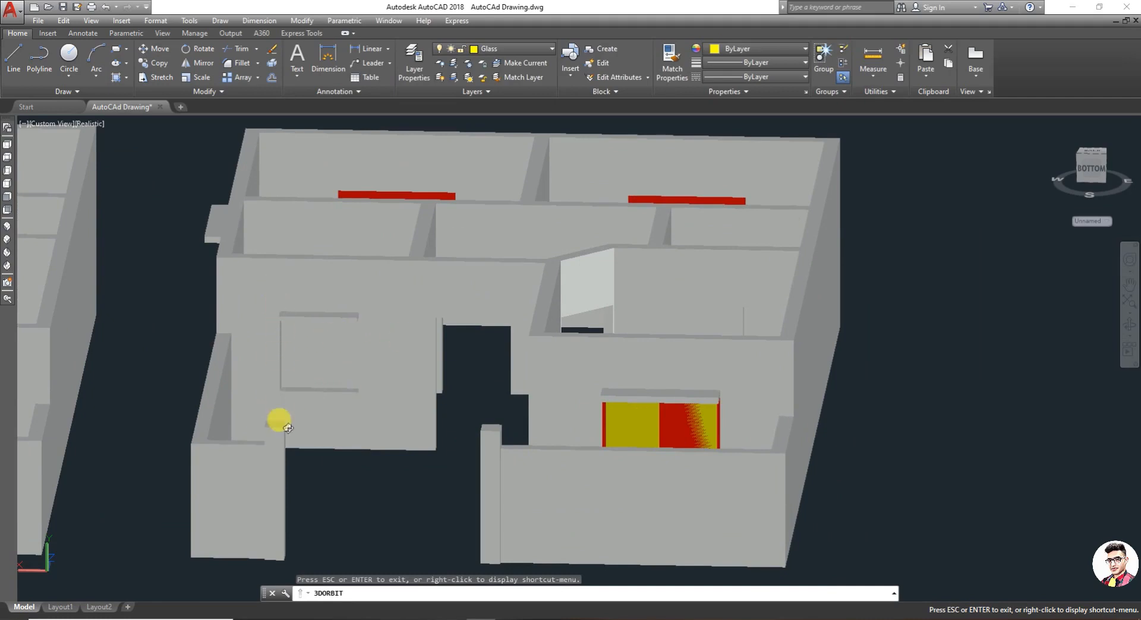
pyautogui.moveTo(325, 356); pyautogui.dragTo(397, 364)
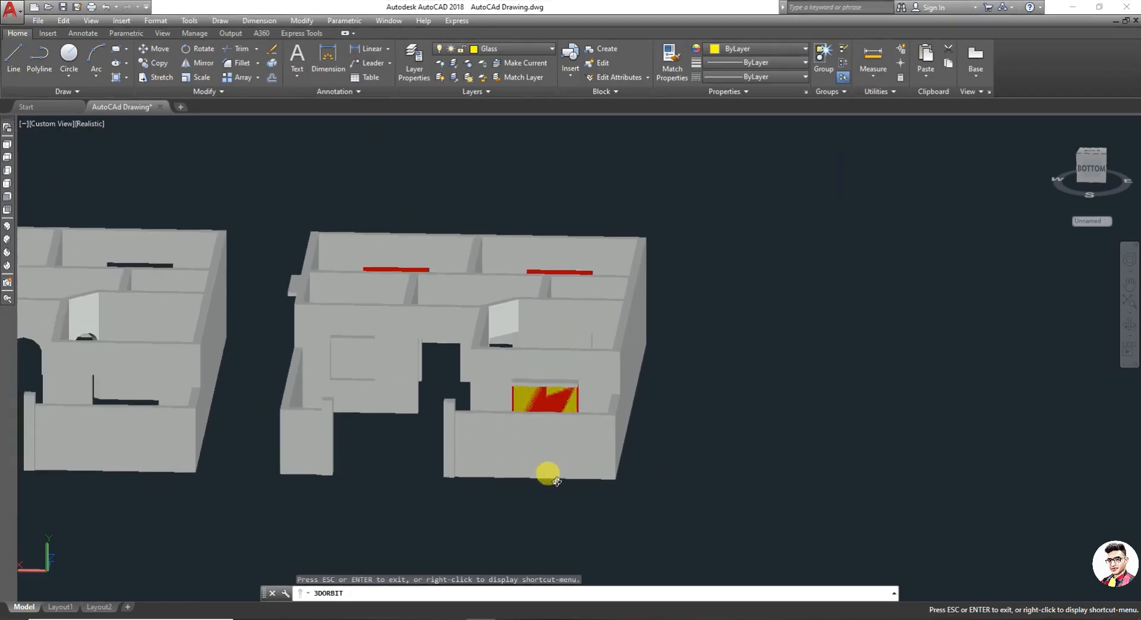
pyautogui.moveTo(556, 481)
pyautogui.mouseDown()
pyautogui.moveTo(667, 502)
pyautogui.moveTo(760, 498)
pyautogui.moveTo(397, 547)
pyautogui.moveTo(235, 513)
pyautogui.moveTo(425, 537)
pyautogui.moveTo(568, 511)
pyautogui.moveTo(550, 484)
pyautogui.mouseUp()
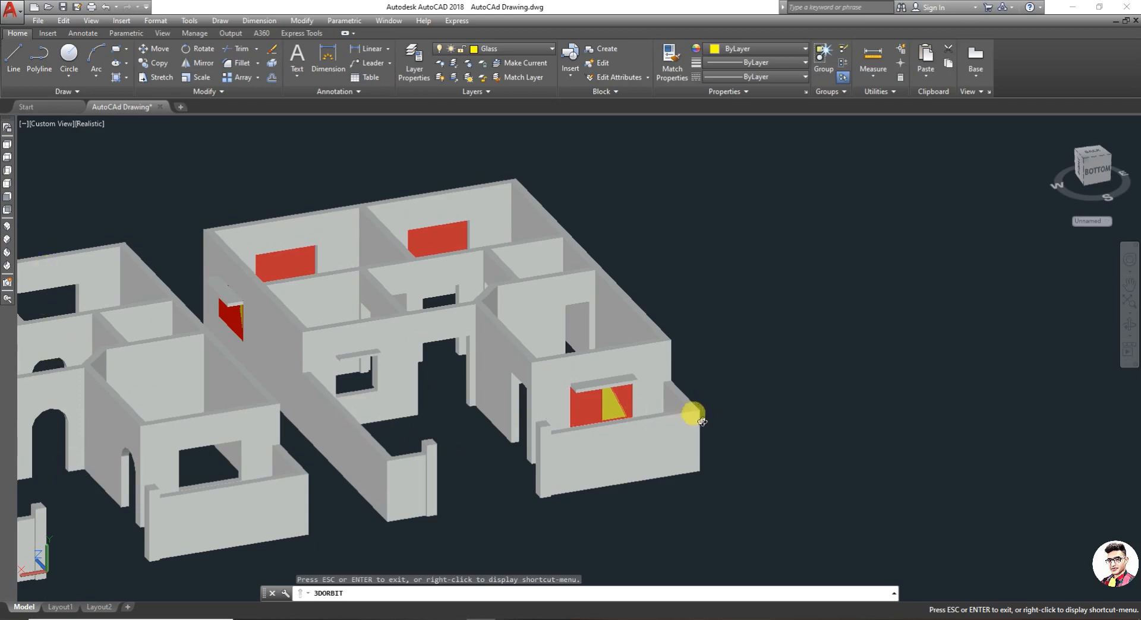
pyautogui.moveTo(693, 415); pyautogui.dragTo(628, 459)
pyautogui.scroll(-3, 561, 436)
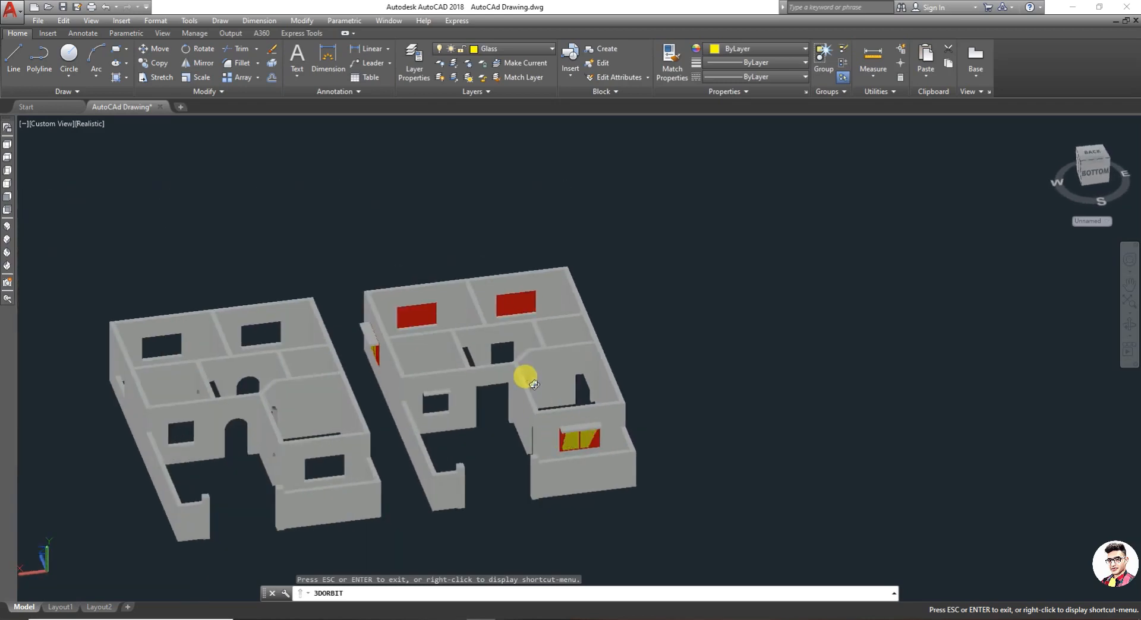
pyautogui.press('Escape')
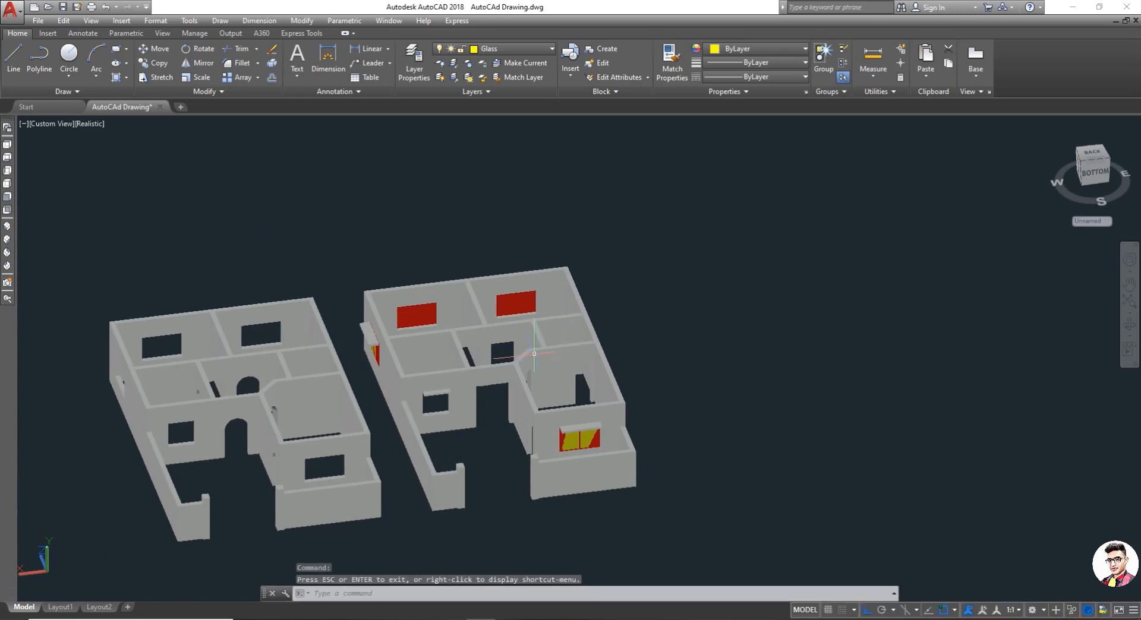